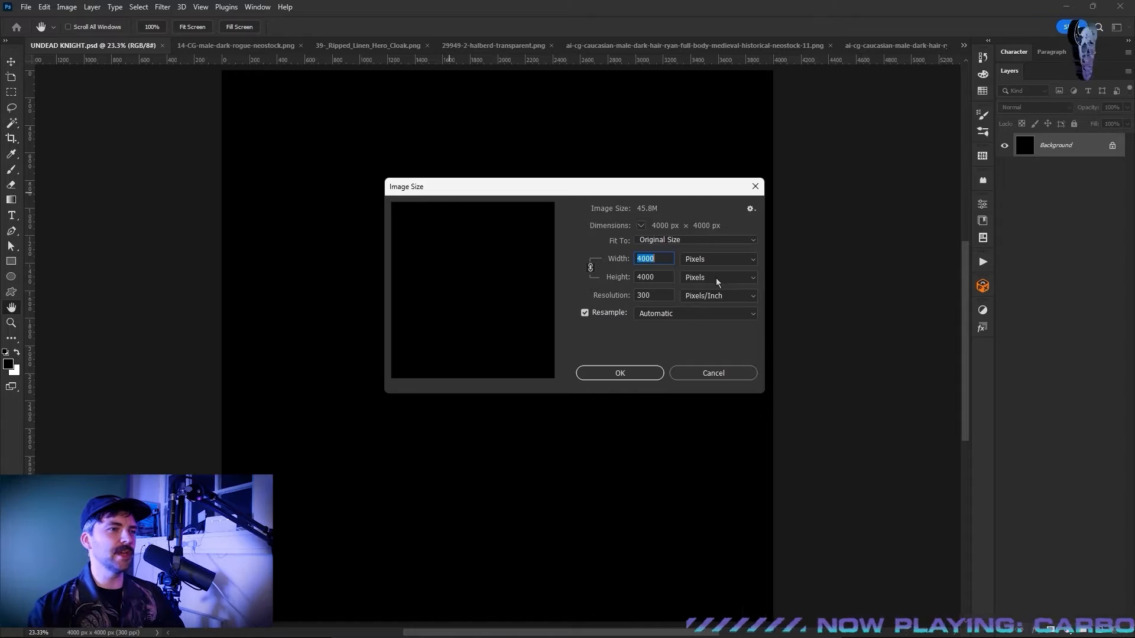
Accept the 4000 × 4000 px image size and isolate the skeleton on its own layer with the original hidden
click(620, 373)
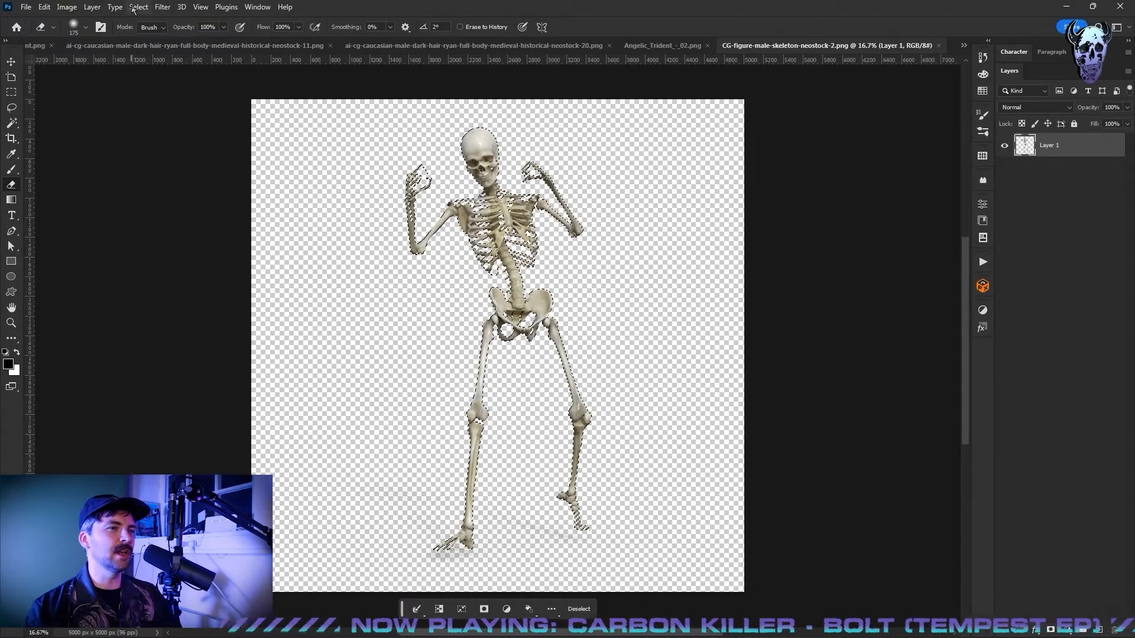
click(139, 7)
shift+click(155, 187)
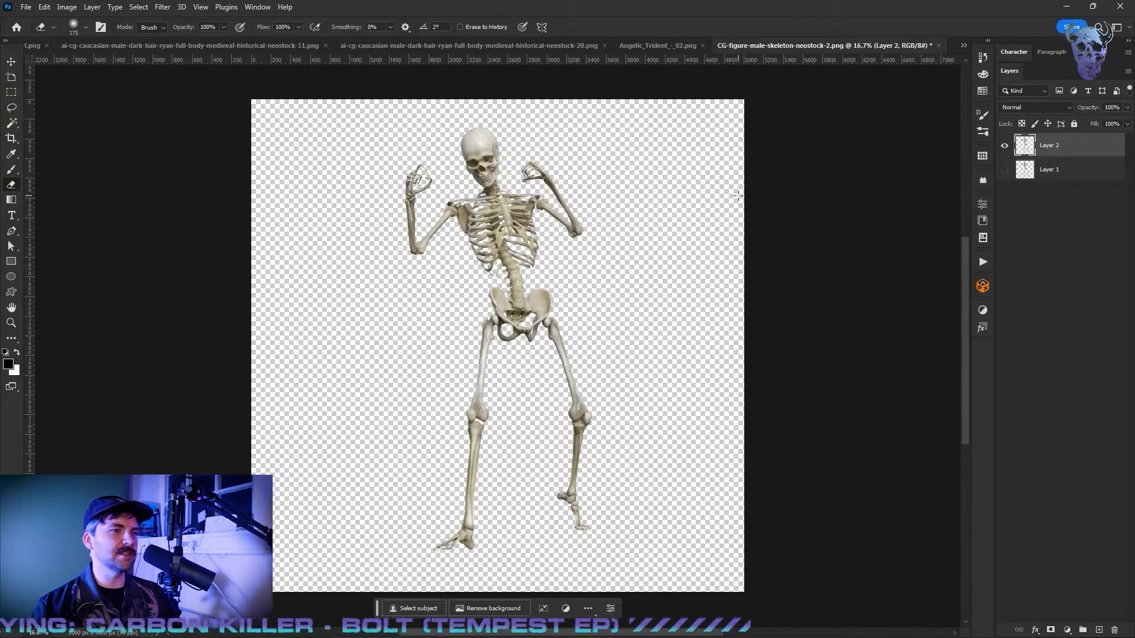
Select the skeleton's skull, ribcage and spine with a polygonal lasso outline, leaving out the arms and pelvis
key(e)
scroll(488, 186, up, 2)
scroll(488, 186, up, 2)
key(l)
click(527, 85)
click(467, 68)
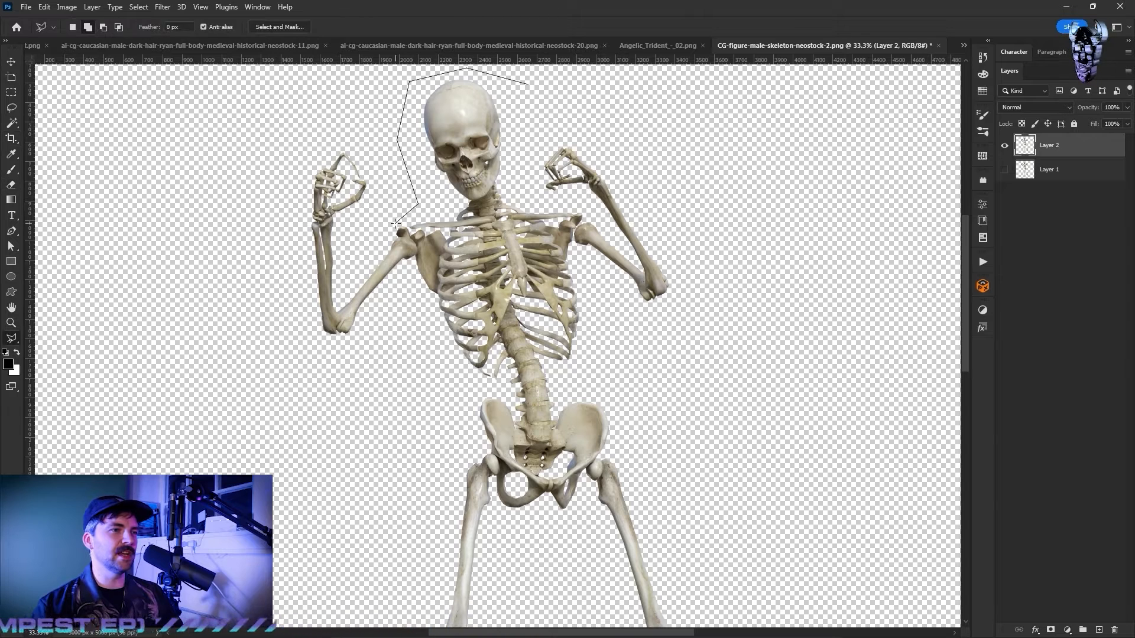
click(494, 391)
click(515, 399)
click(512, 410)
click(516, 426)
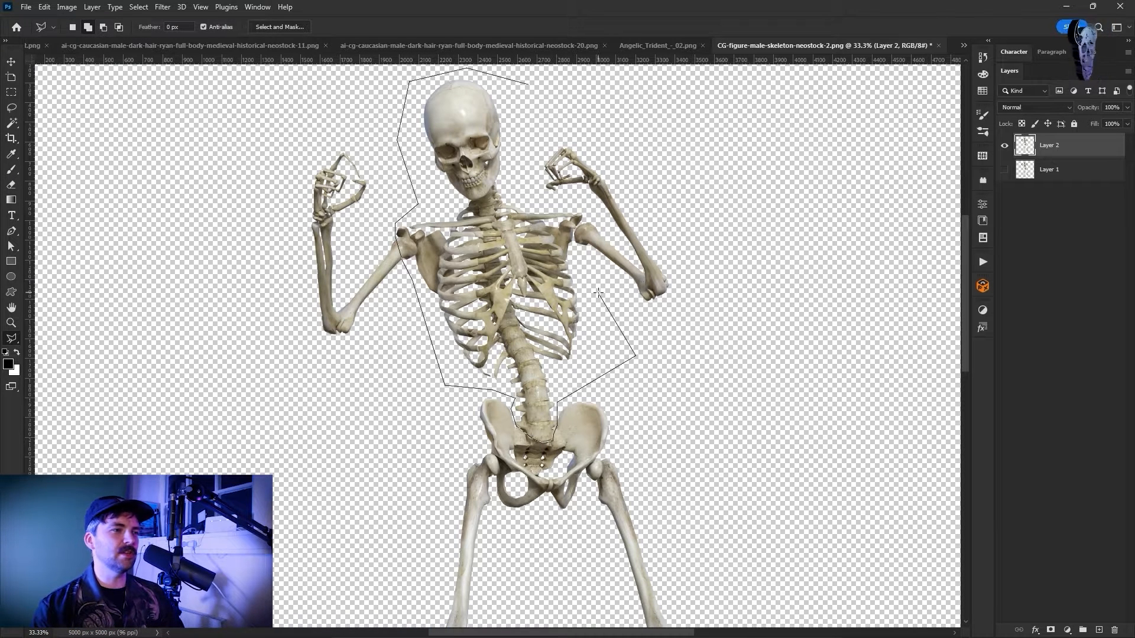
double_click(525, 203)
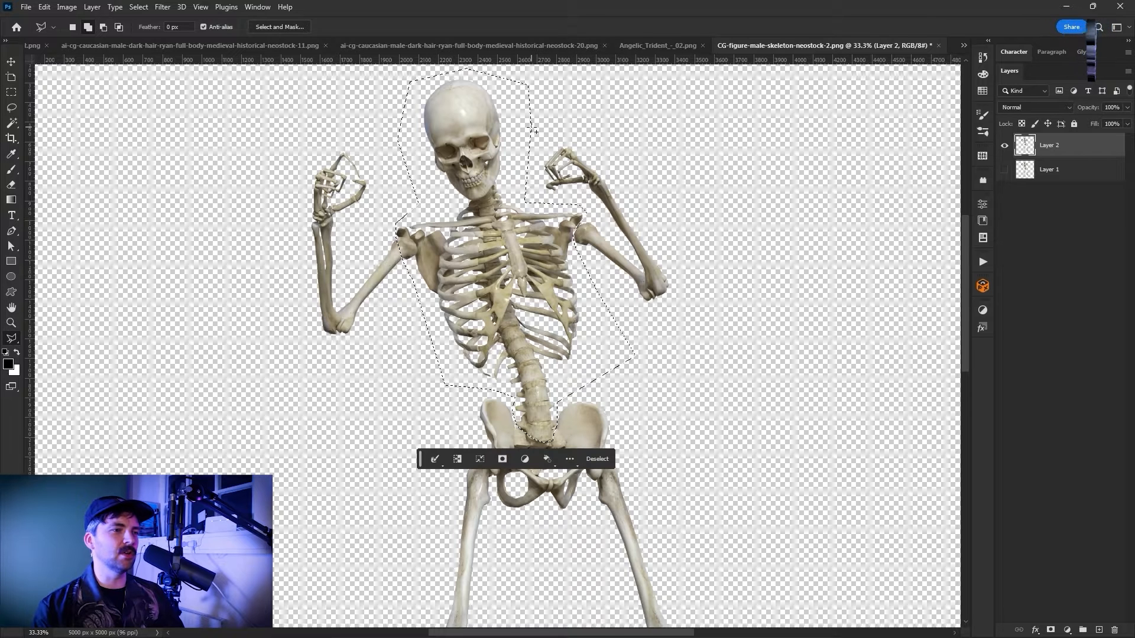
Close the skeleton image and paste the cut-out torso into UNDEAD KNIGHT.psd
click(938, 45)
click(620, 245)
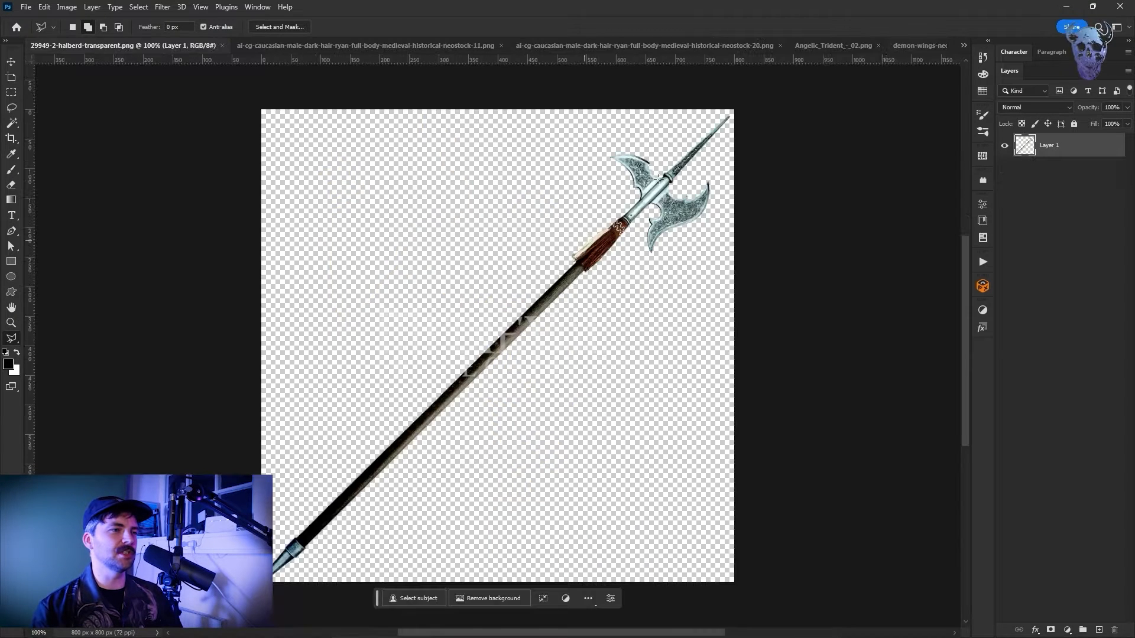
click(44, 6)
click(53, 113)
Mirror the pasted torso horizontally, then scale and rotate it to stand upright near the middle of the canvas
key(ctrl+t)
drag(562, 344, 603, 342)
drag(648, 286, 633, 256)
drag(570, 310, 569, 273)
mouse_move(603, 289)
mouse_down()
mouse_move(638, 281)
mouse_move(619, 287)
mouse_up()
drag(581, 299, 569, 299)
key(Return)
Erase the skull from the skeleton layer using a 1000 px eraser, keeping the neck and ribcage
key(e)
click(84, 27)
double_click(89, 217)
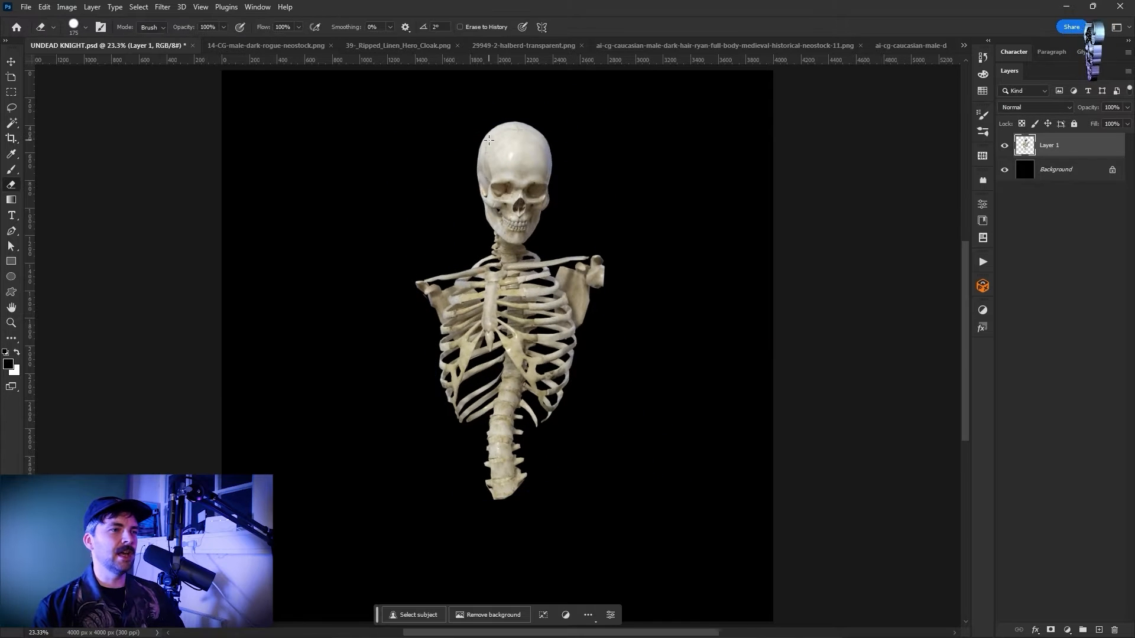
drag(527, 161, 524, 174)
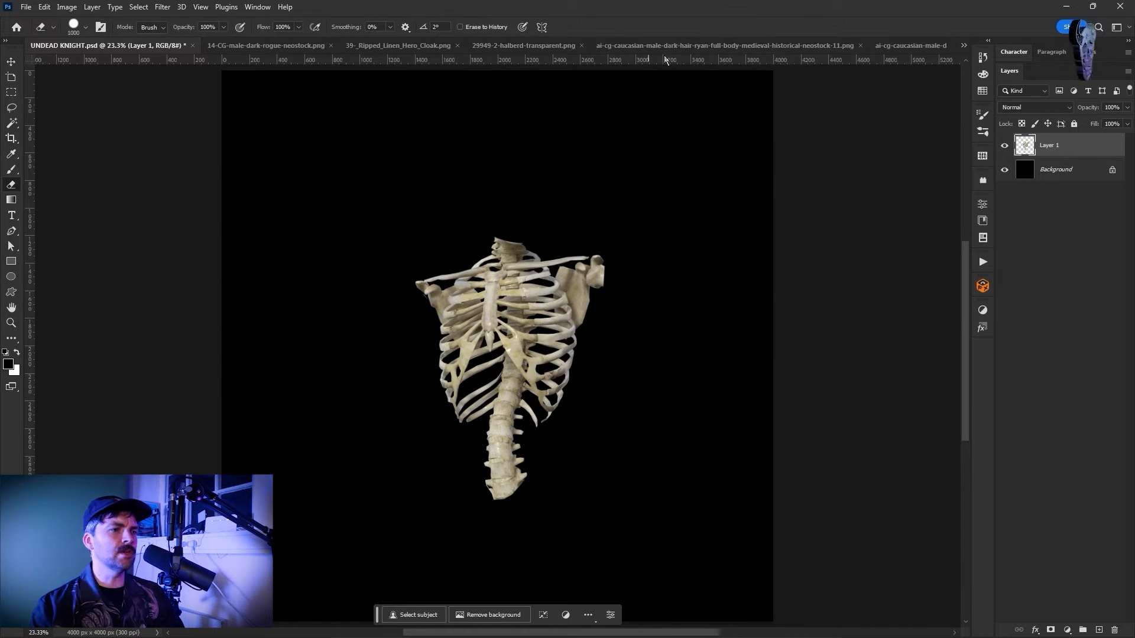
Select the knight in neostock-s011-karlos-grimdark-knight-38.jpg, copy him to a new layer and hide the background
click(963, 45)
click(722, 180)
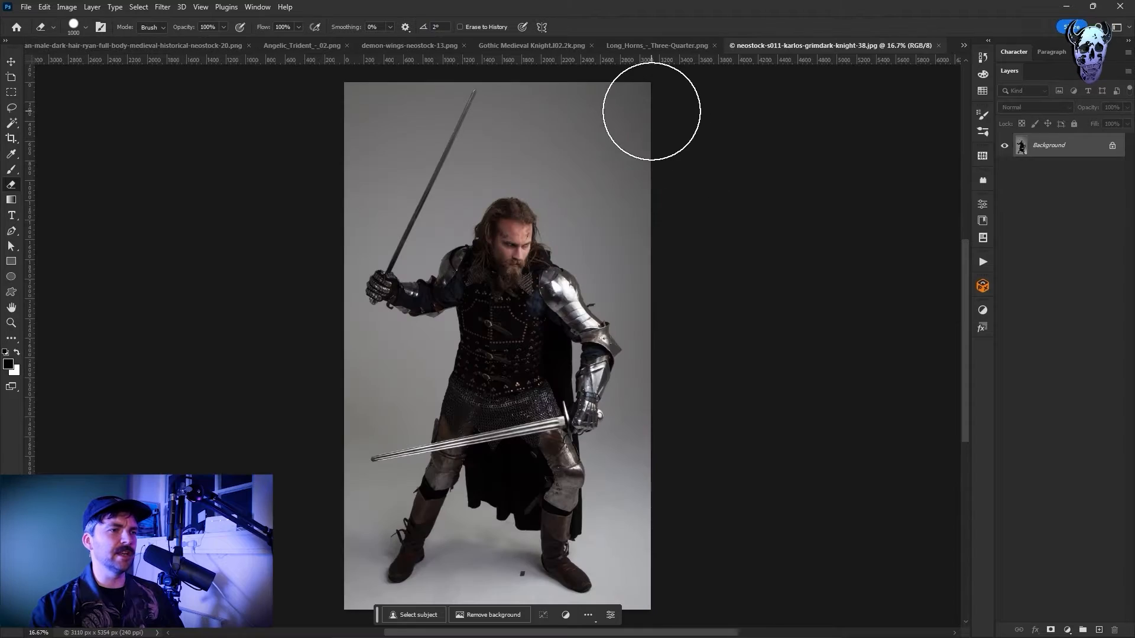
click(147, 6)
click(169, 144)
key(ctrl+plus)
key(ctrl+plus)
key(ctrl+plus)
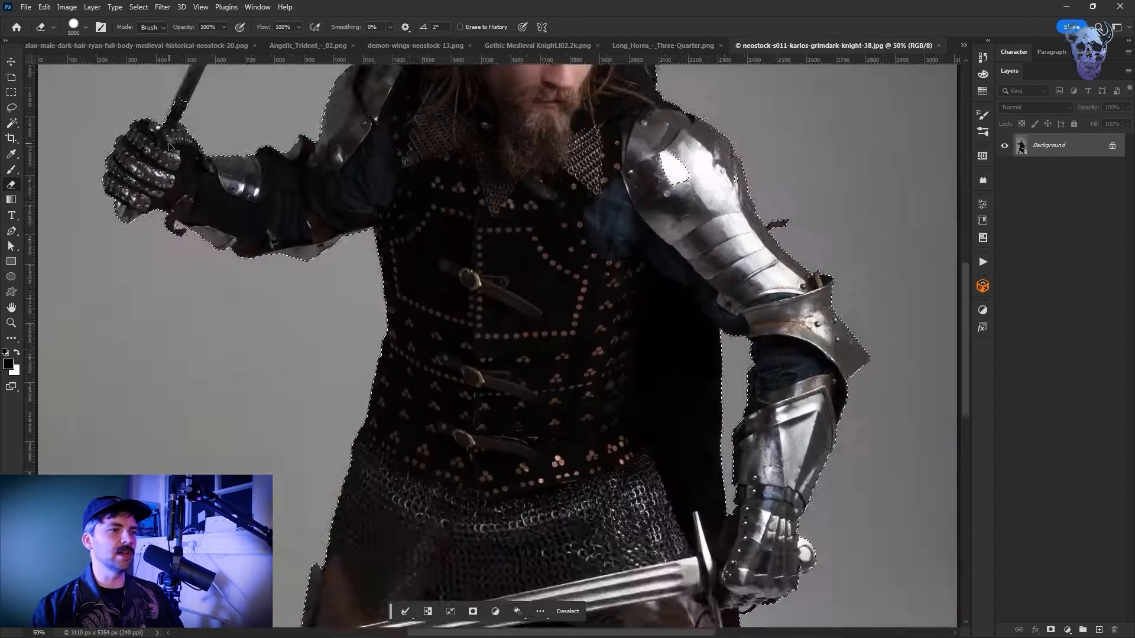
scroll(497, 347, up, 2)
key(ctrl+j)
click(1004, 171)
Lasso the knight's dark gauntleted arm and paste it into UNDEAD KNIGHT.psd beneath the skeleton layer, beside its shoulder
click(12, 200)
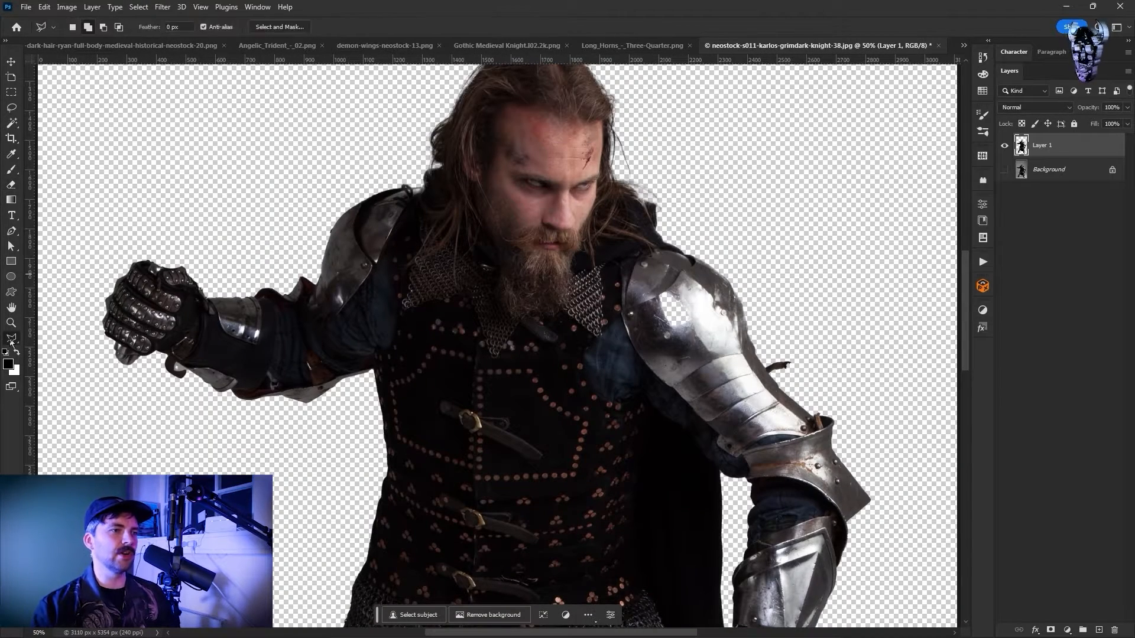
drag(422, 190, 334, 437)
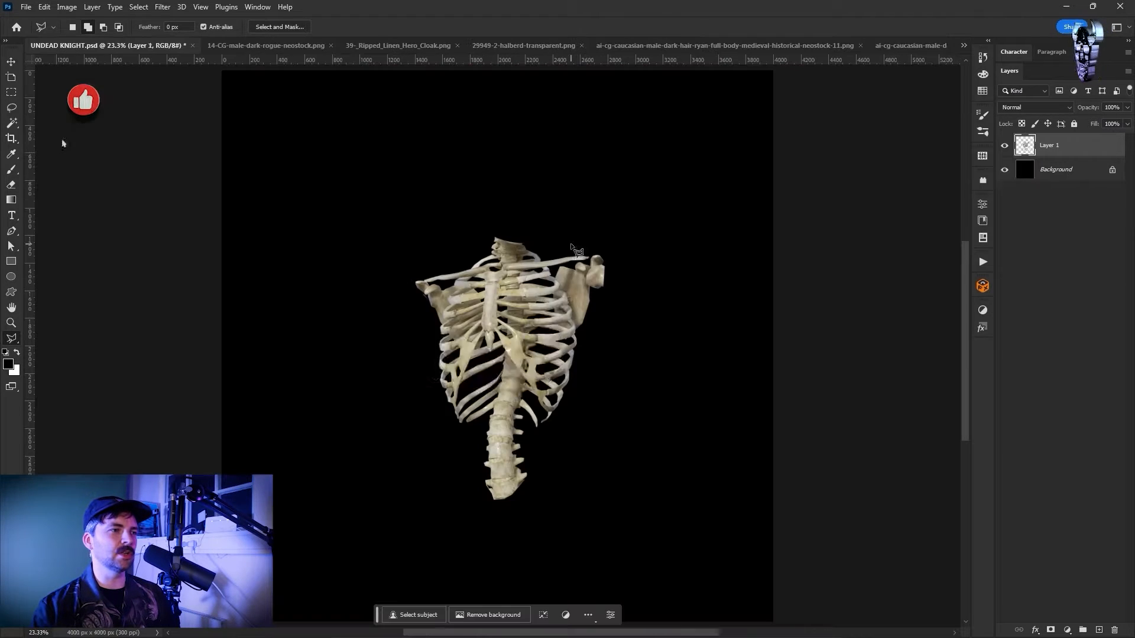
key(ctrl+v)
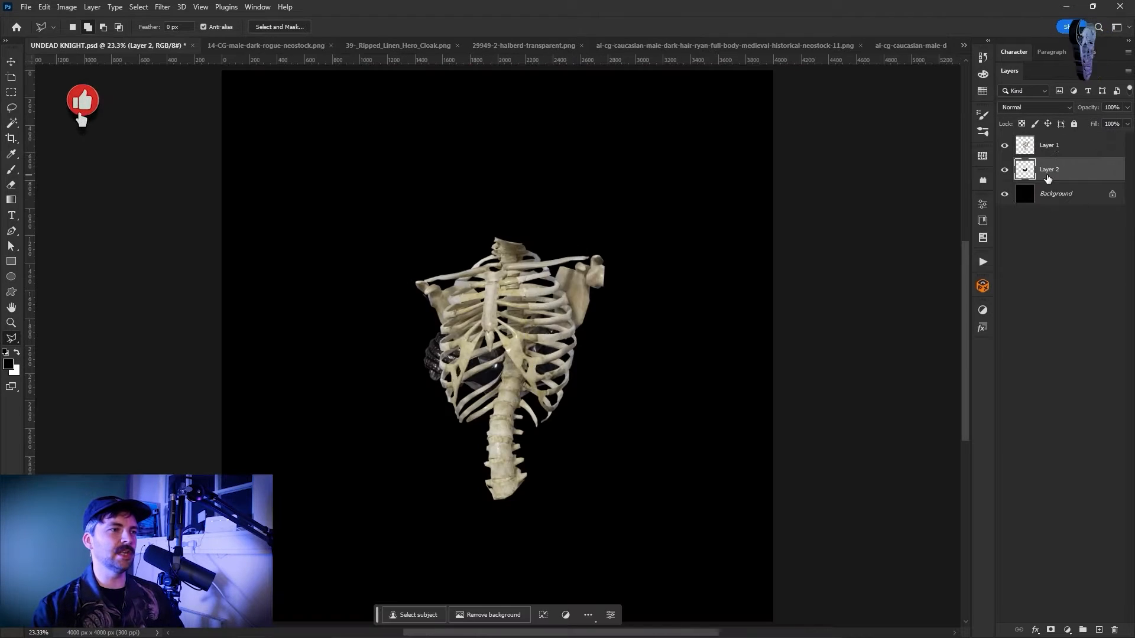
key(ctrl+t)
click(1050, 145)
click(44, 7)
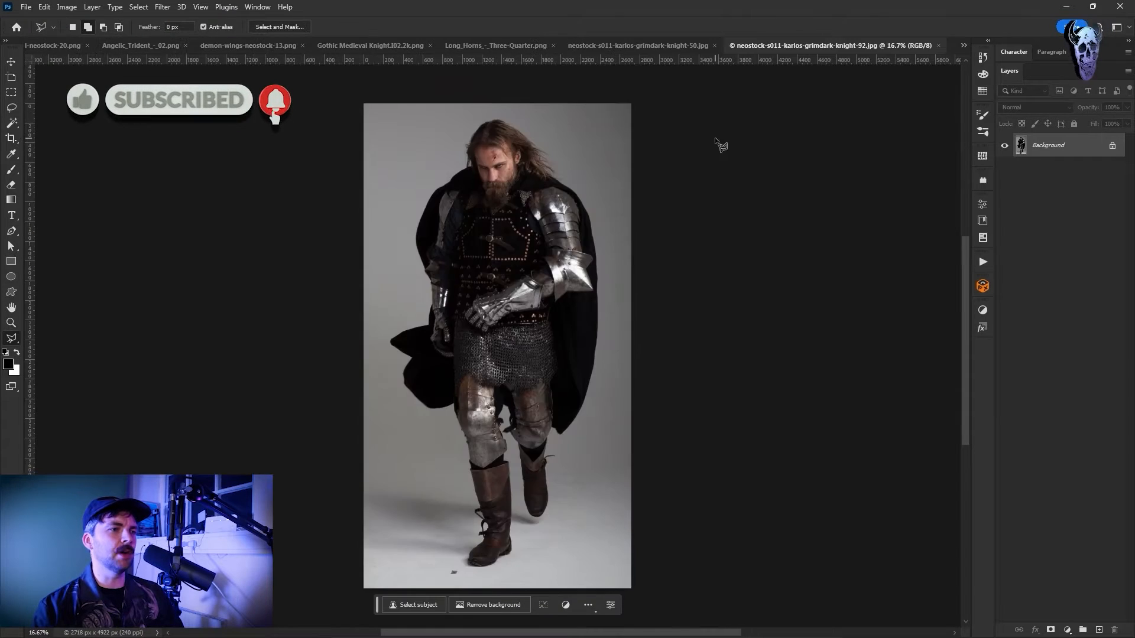
In neostock-s011-karlos-grimdark-knight-92.jpg, trace a lasso outline around the gauntlet and along the underside of the forearm and elbow guard
key(ctrl+1)
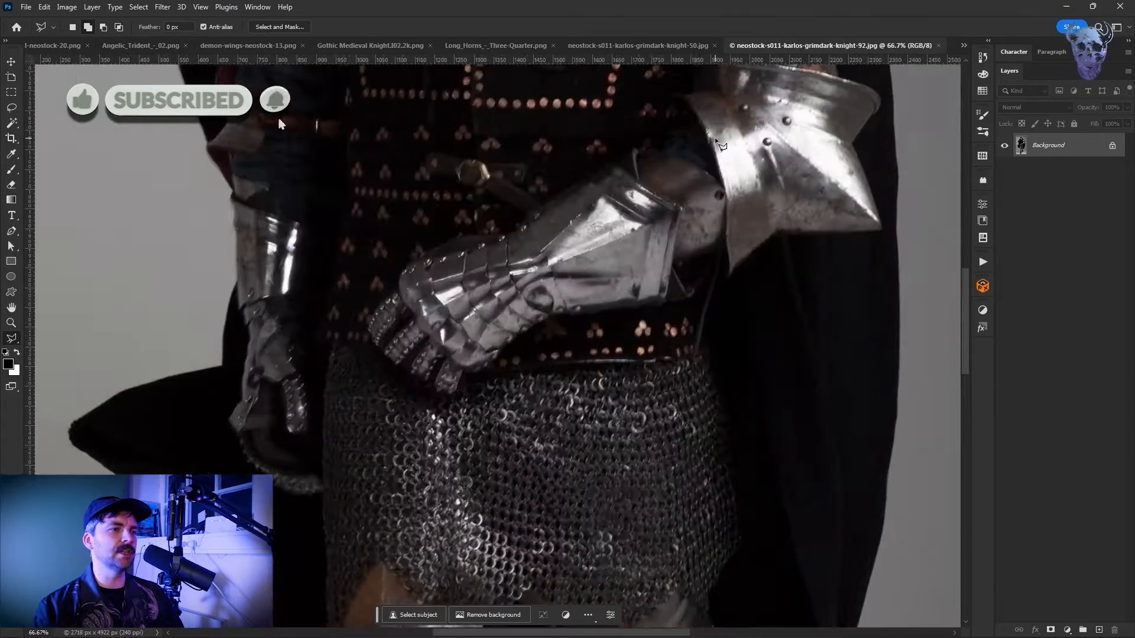
click(665, 169)
key(Escape)
click(658, 166)
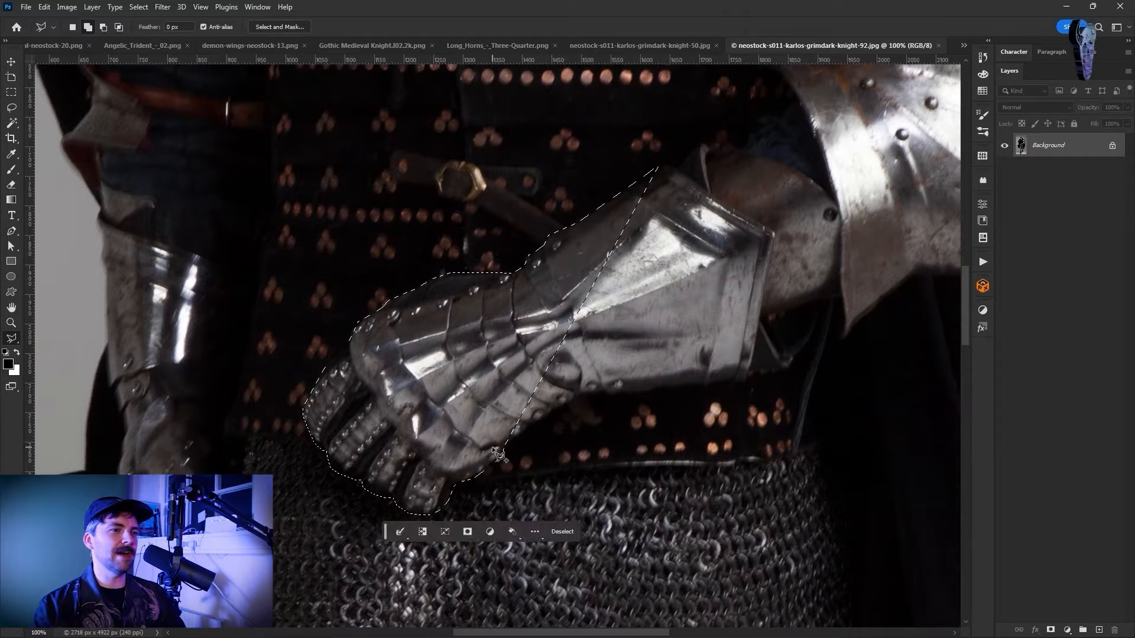
click(834, 332)
click(841, 338)
click(900, 283)
click(911, 276)
click(796, 269)
click(759, 138)
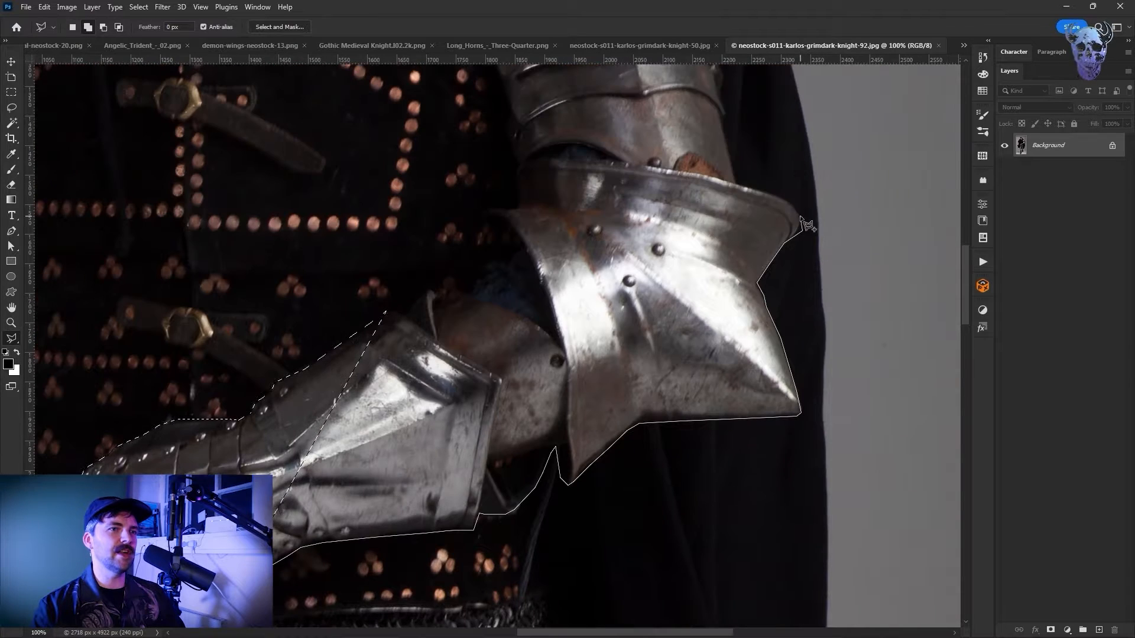
Continue the lasso outline around the upper arm plates and shoulder armour and close it back at the gauntlet
click(732, 171)
click(722, 121)
scroll(722, 115, up, 3)
click(725, 230)
scroll(721, 98, up, 5)
click(721, 195)
click(693, 123)
click(663, 96)
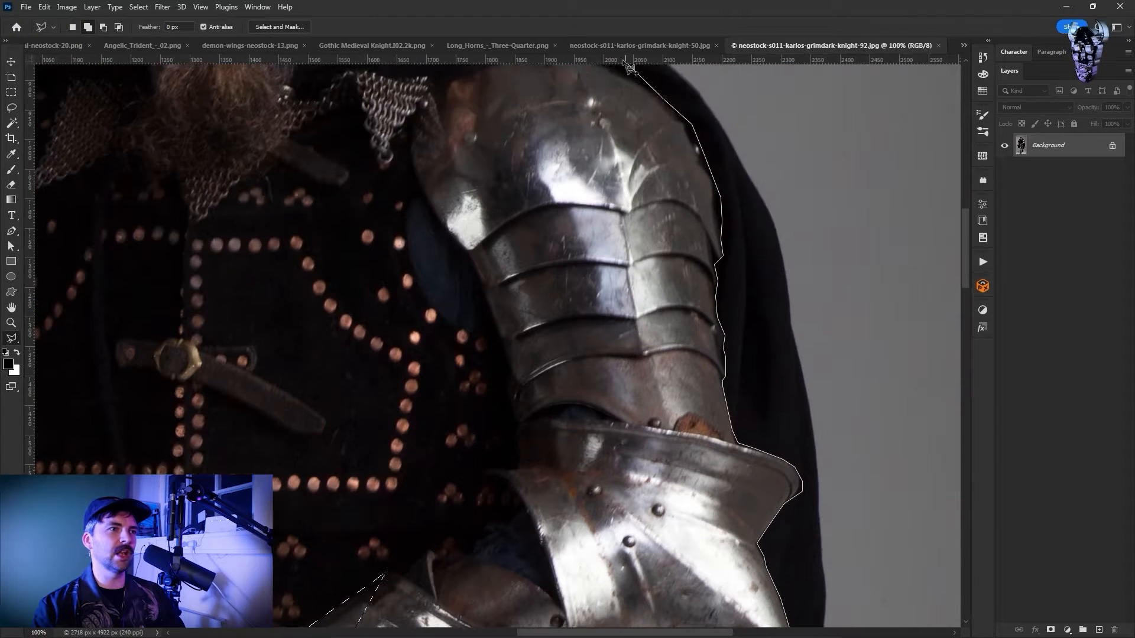
scroll(663, 96, up, 1)
click(599, 85)
click(562, 74)
click(531, 75)
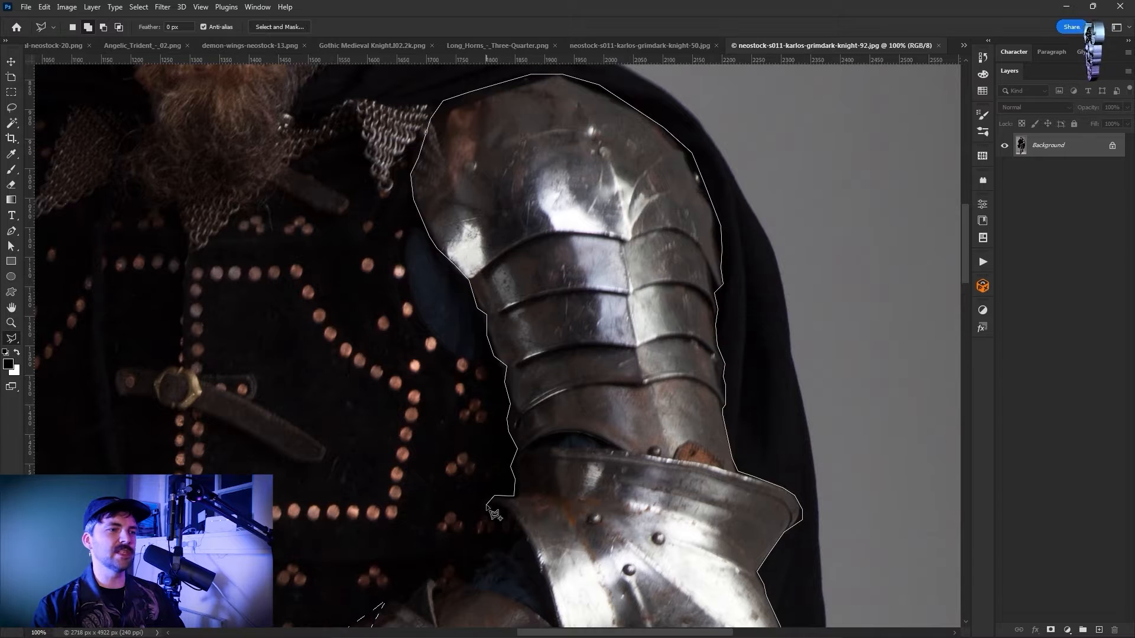
click(376, 619)
Place the plated arm above the skeleton in UNDEAD KNIGHT.psd and move it to the empty shoulder opposite the dark arm
key(ctrl+0)
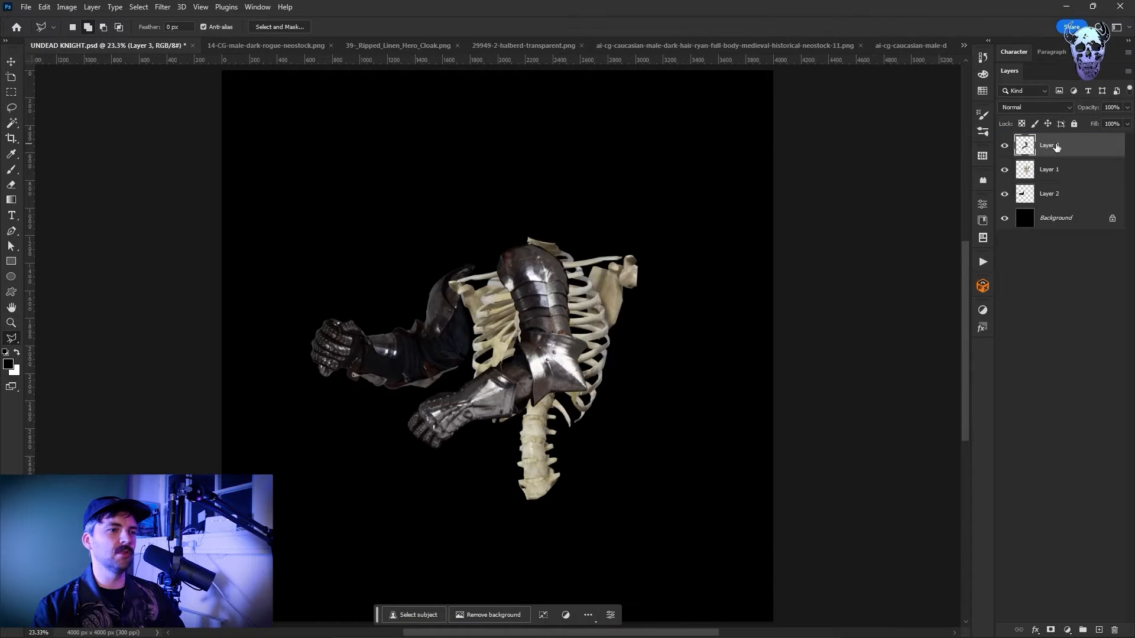
drag(456, 342, 621, 329)
key(Return)
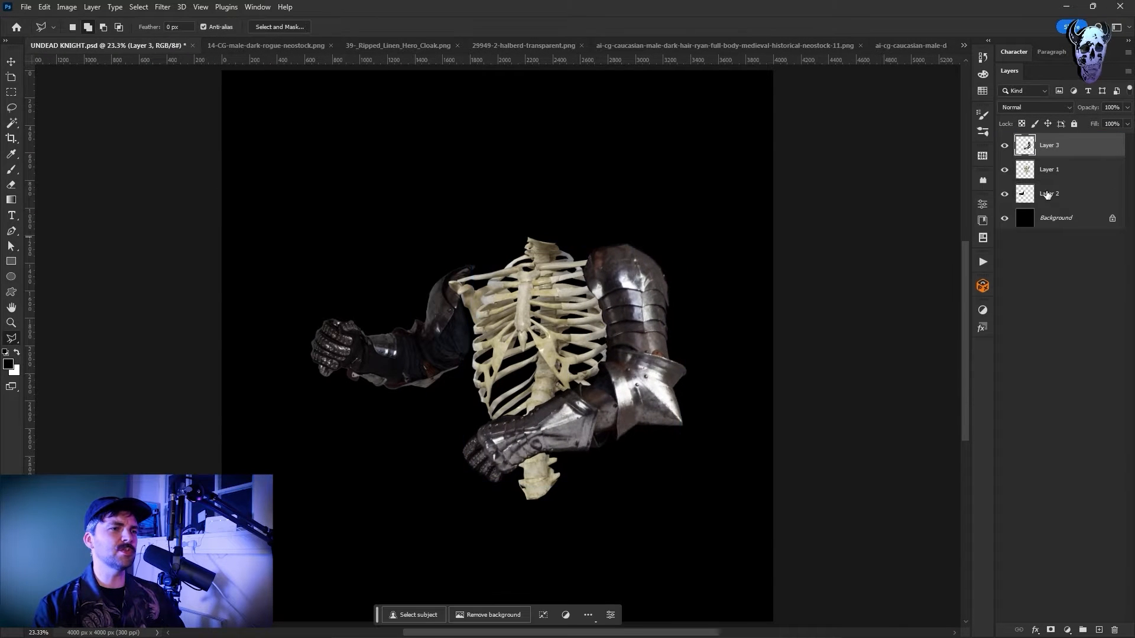
Start a Puppet Warp on the Layer 2 arm, pin its shoulder and forearm, and bend the fist downward
click(1047, 195)
click(45, 7)
click(59, 241)
key(ctrl+plus)
key(ctrl+plus)
key(ctrl+plus)
key(ctrl+plus)
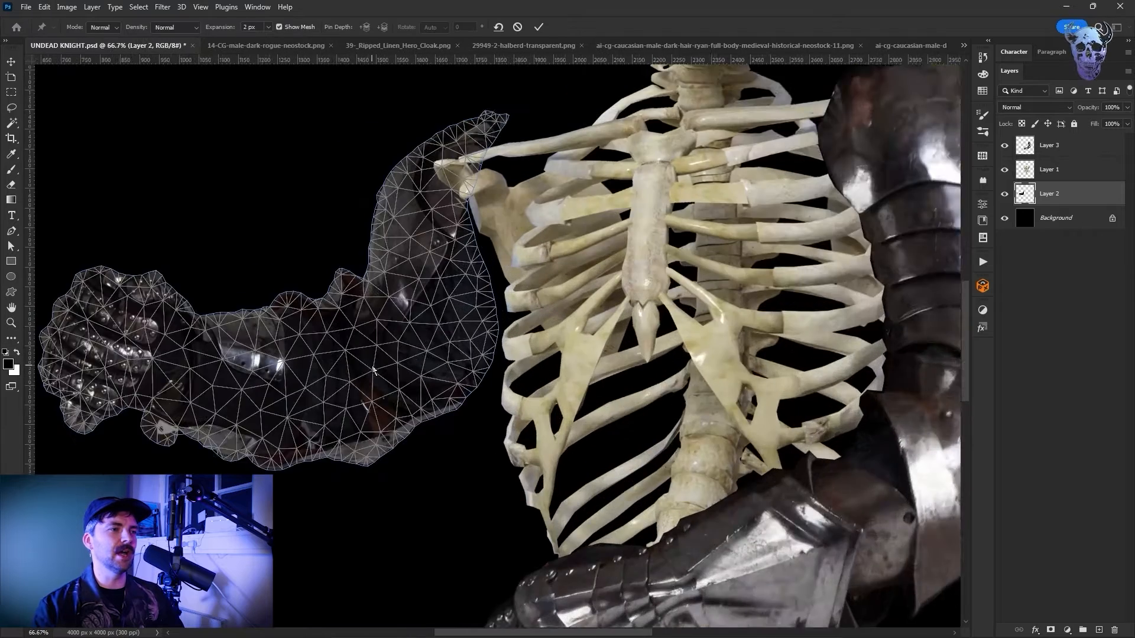
scroll(373, 371, left, 5)
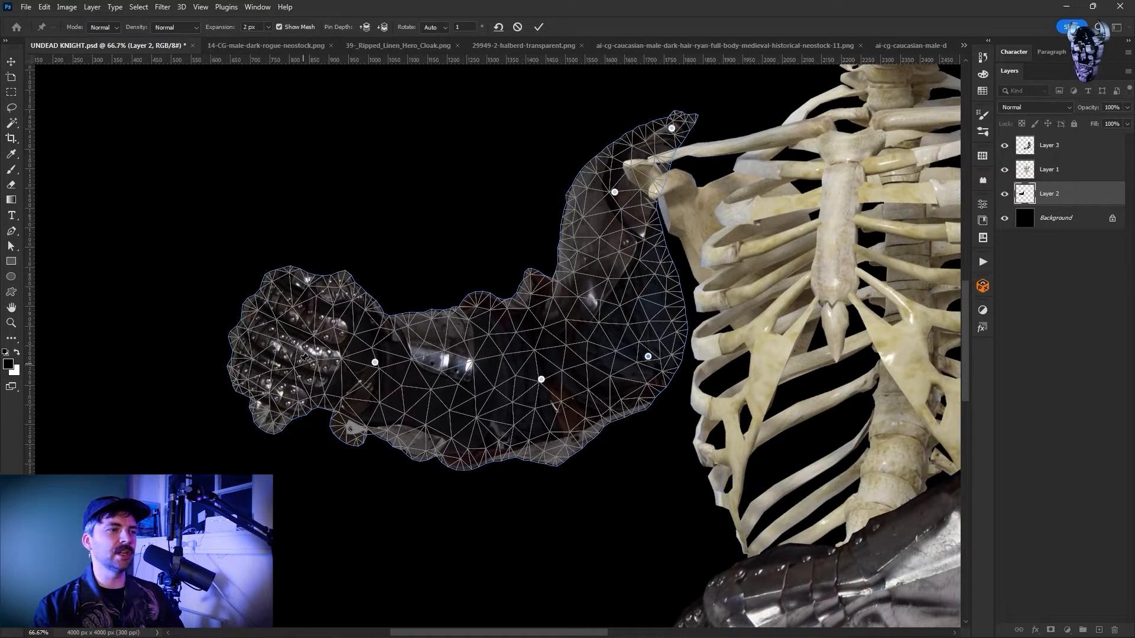
drag(260, 333, 253, 371)
drag(298, 312, 273, 312)
drag(253, 371, 258, 390)
click(308, 427)
click(377, 378)
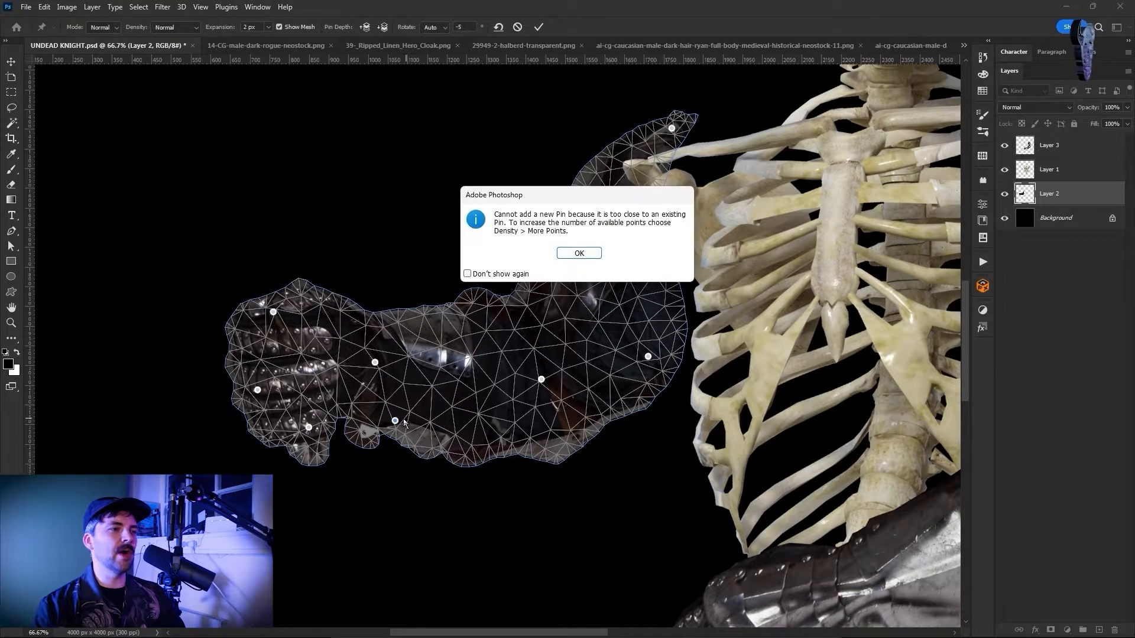
key(Return)
Pin the forearm's lower edge, stretch the shoulder end slightly upward and apply the Puppet Warp
click(402, 415)
drag(482, 430, 492, 429)
drag(615, 193, 615, 181)
drag(671, 128, 680, 109)
drag(650, 222, 654, 221)
key(Return)
key(ctrl+0)
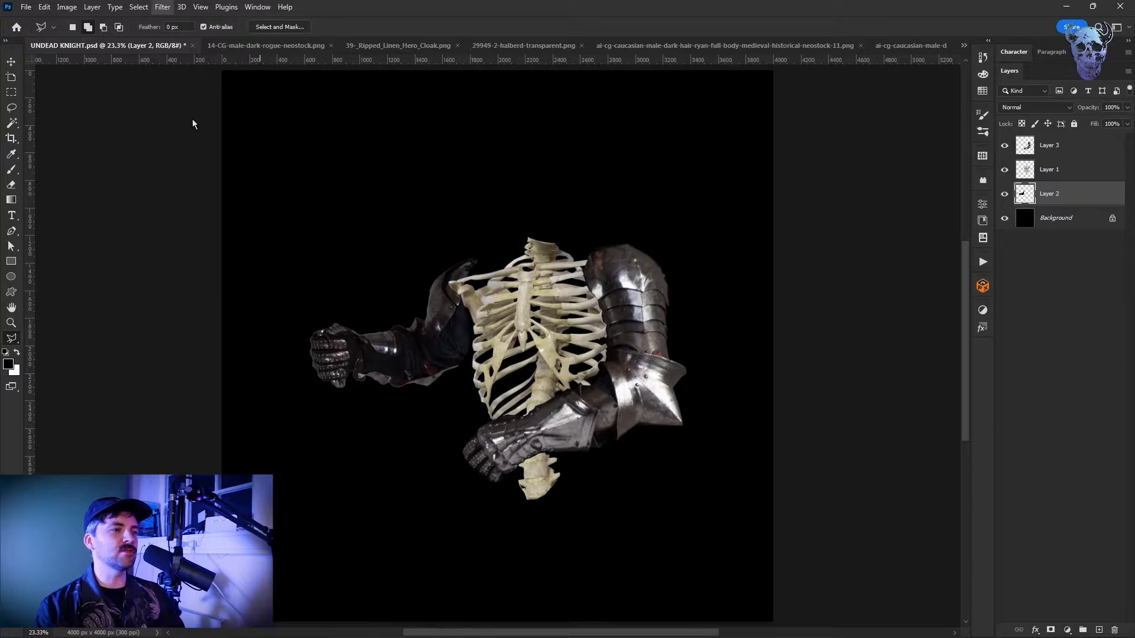
Reshape the Layer 2 arm with Liquify and reposition it so the forearm angles down from the skeleton's shoulder
key(ctrl+shift+x)
drag(417, 217, 445, 203)
drag(308, 287, 251, 317)
drag(242, 416, 248, 421)
key(Return)
key(ctrl+t)
drag(408, 378, 447, 408)
key(Return)
Enlarge the Layer 3 plated arm slightly and rotate it a little with Free Transform
click(1055, 151)
key(ctrl+t)
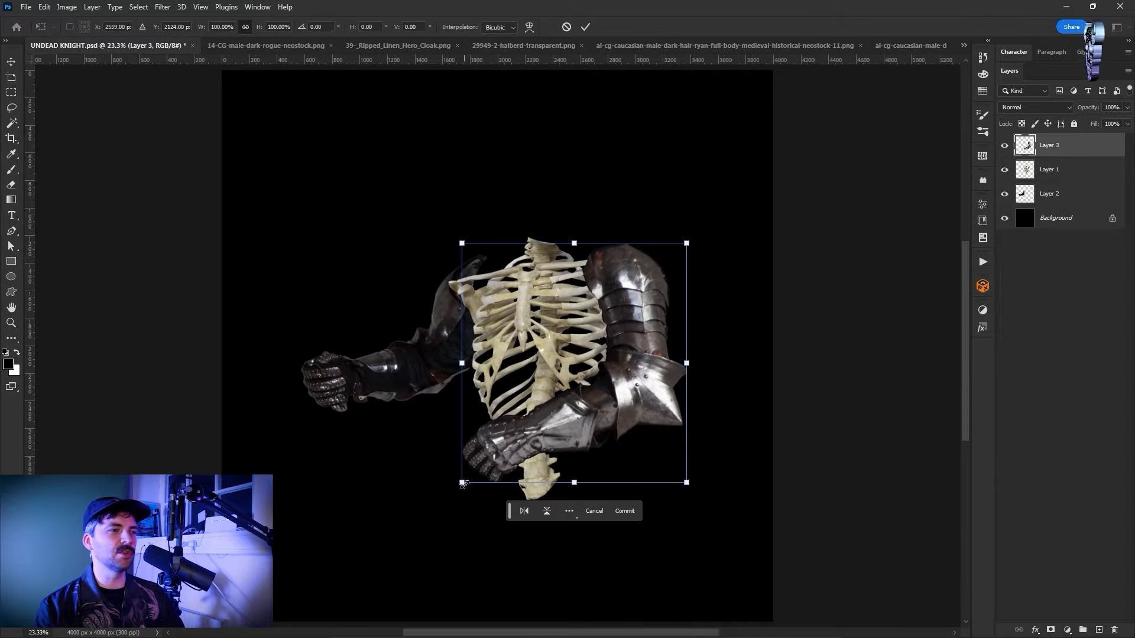
drag(469, 486, 467, 496)
drag(451, 496, 447, 486)
key(Return)
Adjust the Layer 2 arm so its gauntlet sits closer to the torso
click(1055, 194)
key(ctrl+shift+x)
mouse_move(292, 361)
mouse_down()
mouse_move(312, 358)
mouse_move(290, 329)
mouse_up()
key(Return)
Open the first Ultimate Zombie HD image and lasso the zombie's head and neck
click(313, 49)
click(962, 45)
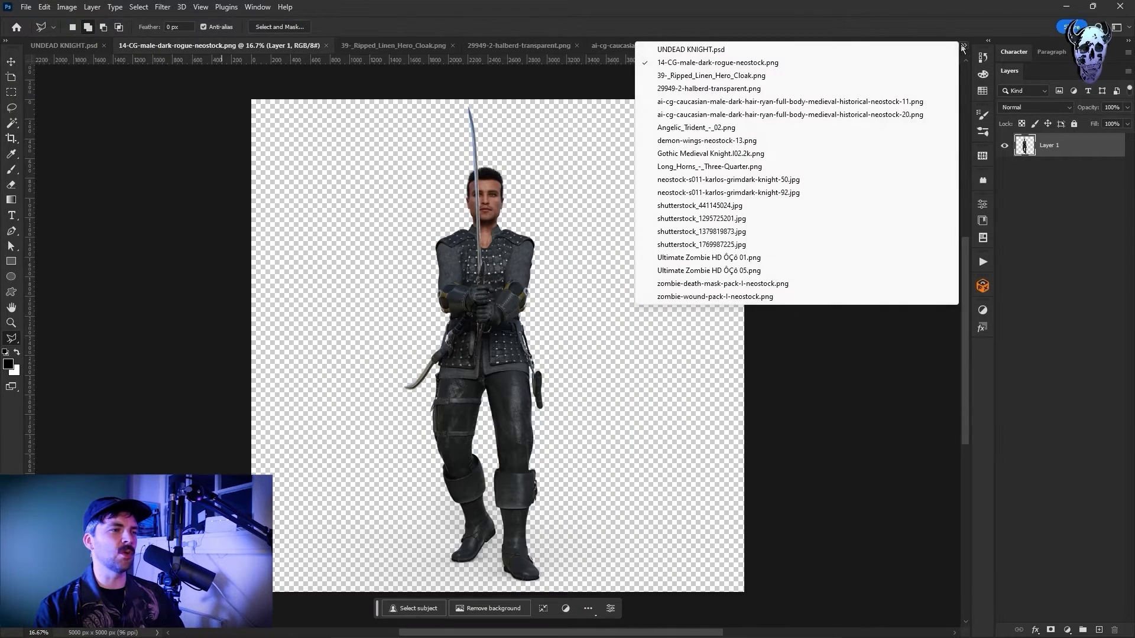
click(708, 258)
scroll(562, 151, up, 4)
click(618, 141)
click(573, 98)
click(466, 85)
click(411, 122)
click(370, 196)
click(367, 260)
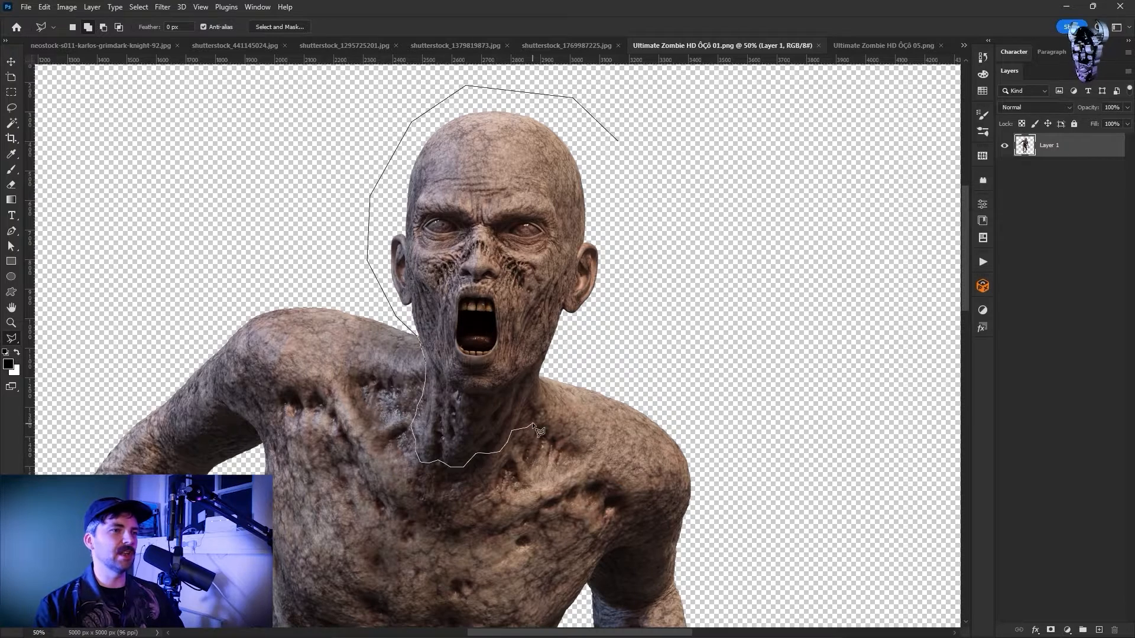
click(618, 141)
Close the zombie image and paste its head onto the skeleton's neck in UNDEAD KNIGHT.psd, beneath the plated arm
click(818, 45)
click(964, 45)
click(708, 57)
key(ctrl+v)
drag(497, 346, 543, 219)
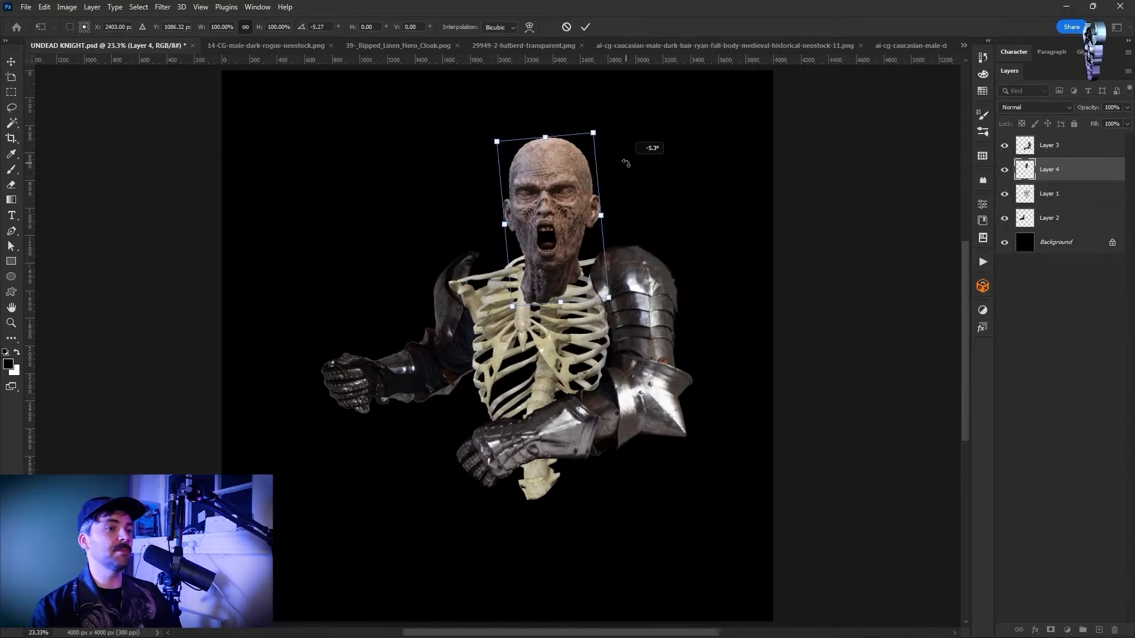
key(Return)
Scale the Layer 2 arm to about 108%, rotate it about -4.4° and move it slightly lower
click(1049, 144)
click(1049, 218)
key(ctrl+t)
drag(321, 413, 320, 442)
mouse_move(436, 363)
mouse_down()
mouse_move(451, 371)
mouse_move(440, 376)
mouse_up()
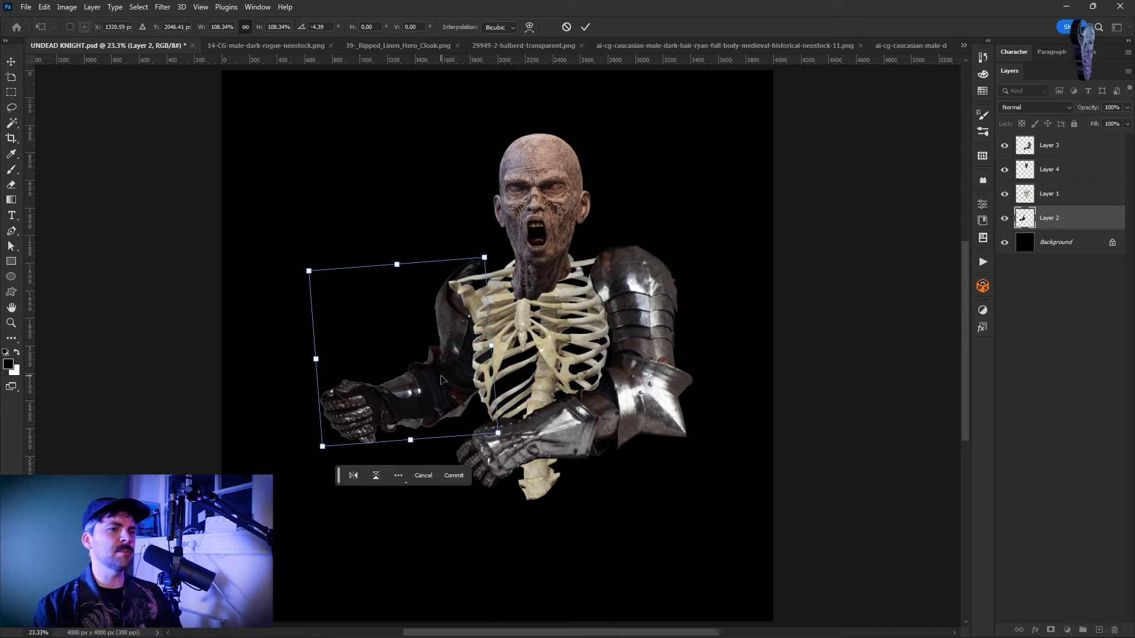
key(Return)
Scale the zombie head on Layer 4 down slightly
click(1049, 170)
key(ctrl+t)
drag(590, 133, 586, 139)
key(Return)
Enlarge the Layer 3 plated arm slightly and rotate it so its shoulder armour sits closer to the neck
click(1063, 146)
key(ctrl+t)
drag(693, 243, 700, 235)
drag(706, 230, 686, 221)
key(Return)
Enlarge the Layer 2 arm slightly and rotate it about -11° toward the torso
click(1028, 217)
key(ctrl+t)
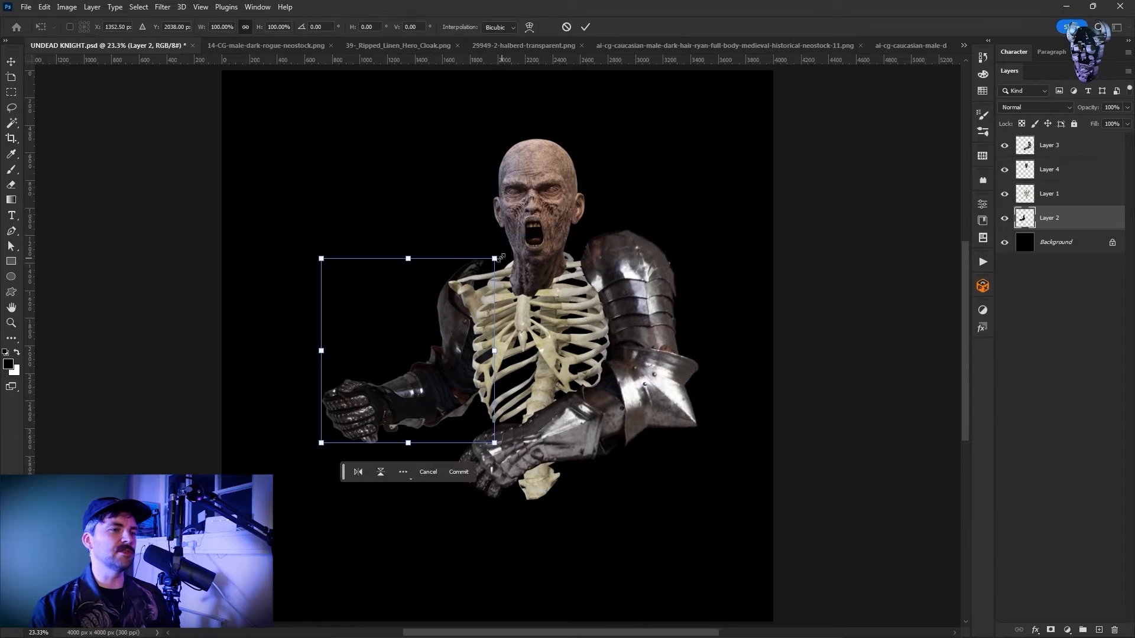
drag(495, 258, 503, 249)
key(Return)
key(ctrl+t)
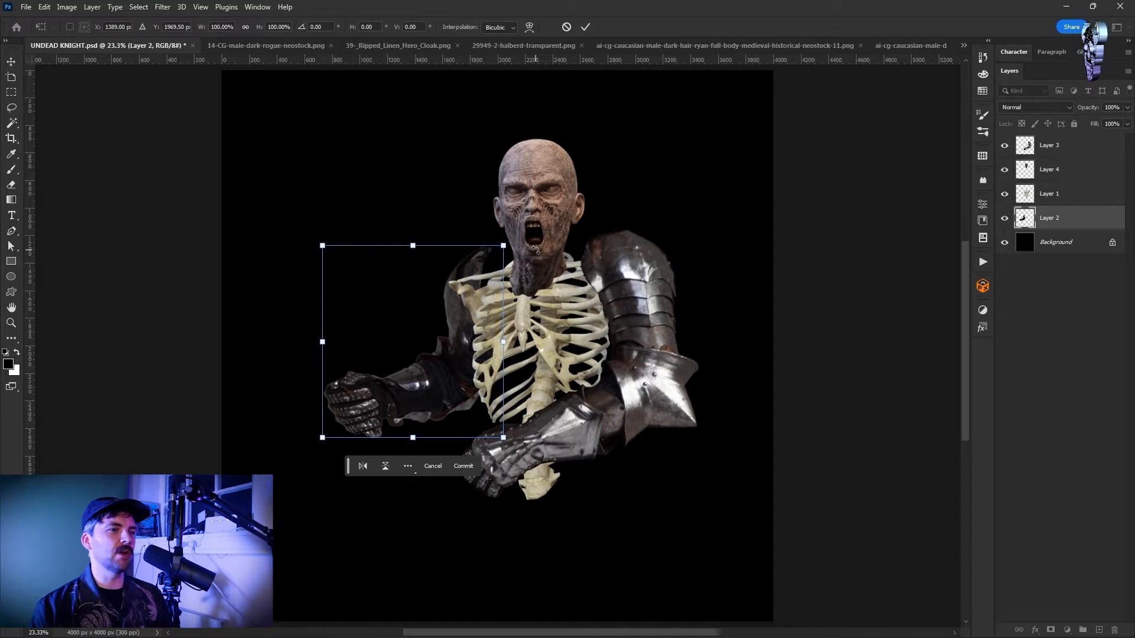
drag(535, 250, 541, 282)
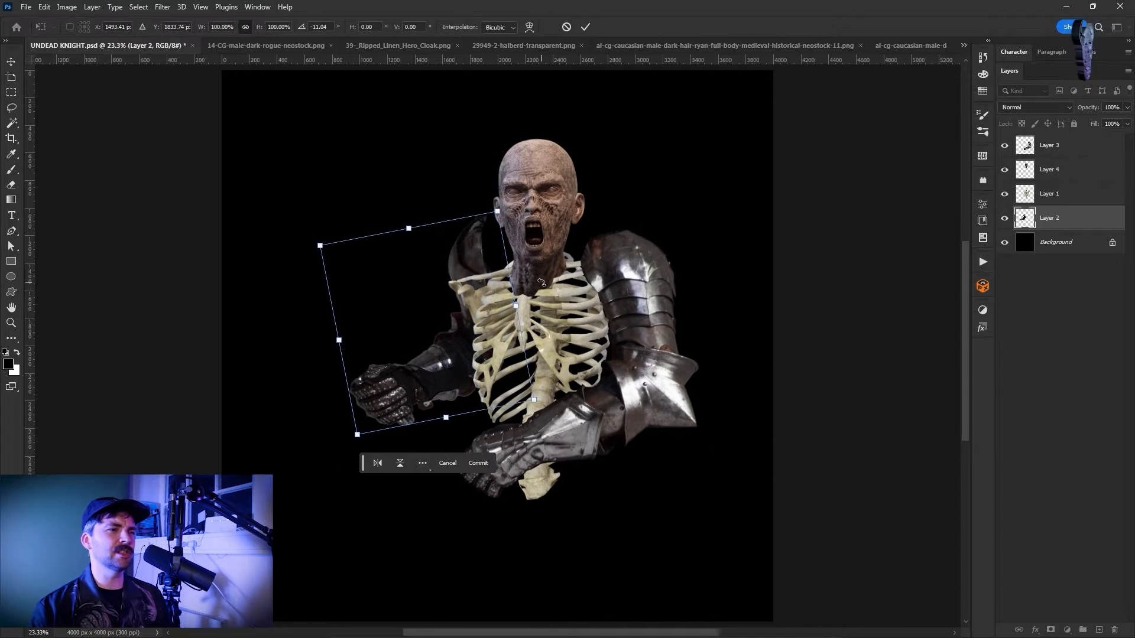
key(Return)
Rotate the Layer 3 plated arm slightly and scale it up a touch from its gauntlet corner
click(1049, 144)
key(ctrl+t)
drag(749, 289, 752, 316)
drag(442, 499, 437, 507)
key(Return)
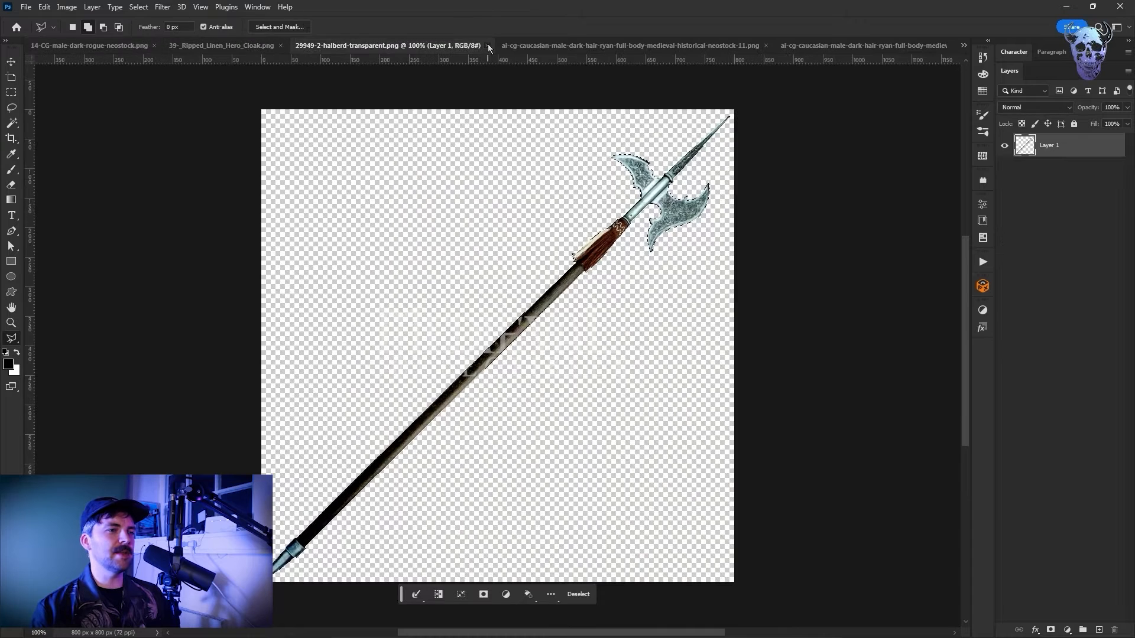
Close the halberd document, paste the halberd into UNDEAD KNIGHT.psd, and flip it horizontally
click(487, 46)
click(963, 45)
click(800, 163)
key(ctrl+v)
click(43, 7)
mouse_move(123, 278)
click(231, 496)
Scale, move and rotate the halberd so its pole runs diagonally through both gauntlets with the blade at the figure's raised-hand side
key(ctrl+t)
drag(552, 293, 685, 210)
drag(663, 221, 707, 266)
drag(762, 171, 771, 187)
drag(679, 248, 656, 266)
drag(775, 157, 824, 188)
key(Return)
key(l)
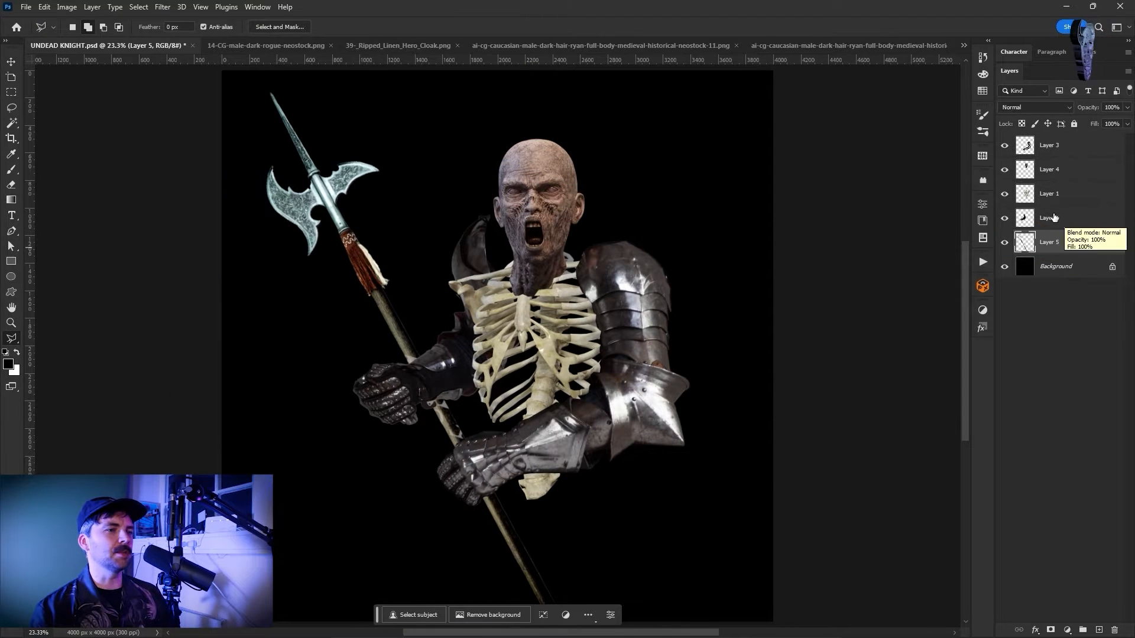
Rotate and move the Layer 2 arm so its gauntlet grips the halberd pole just below the tassel
click(1057, 217)
key(ctrl+t)
drag(464, 137, 508, 139)
drag(508, 241, 523, 252)
key(Return)
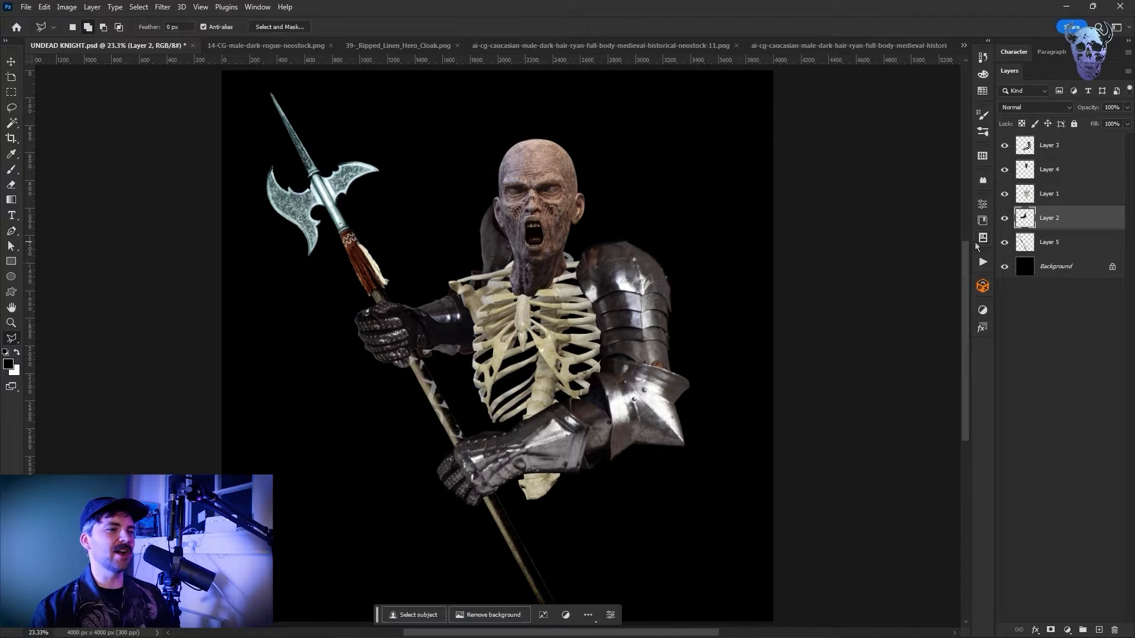
Adjust the Layer 1 skeleton torso slightly and shift the Layer 4 zombie head a touch toward the plated shoulder
key(alt+])
key(ctrl+t)
key(Return)
key(alt+])
key(ctrl+t)
drag(645, 135, 620, 129)
key(Return)
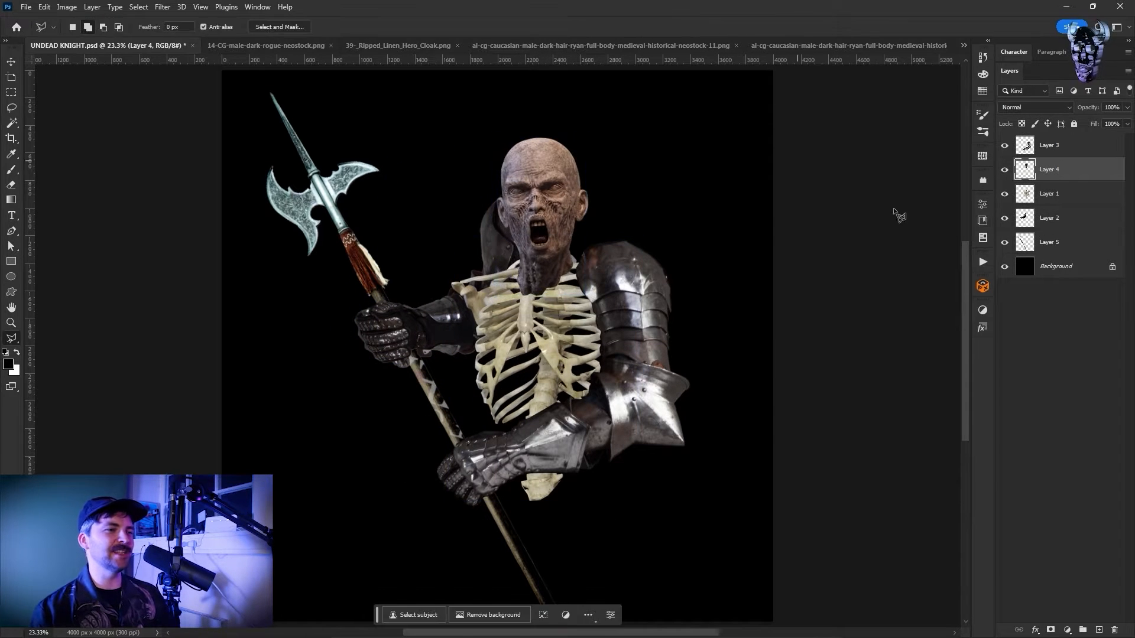
Cut the gauntlet hand from Layer 2 onto its own layer with a lasso selection and reposition it slightly on the pole
click(1050, 218)
key(ctrl+plus)
key(ctrl+plus)
key(ctrl+plus)
click(308, 255)
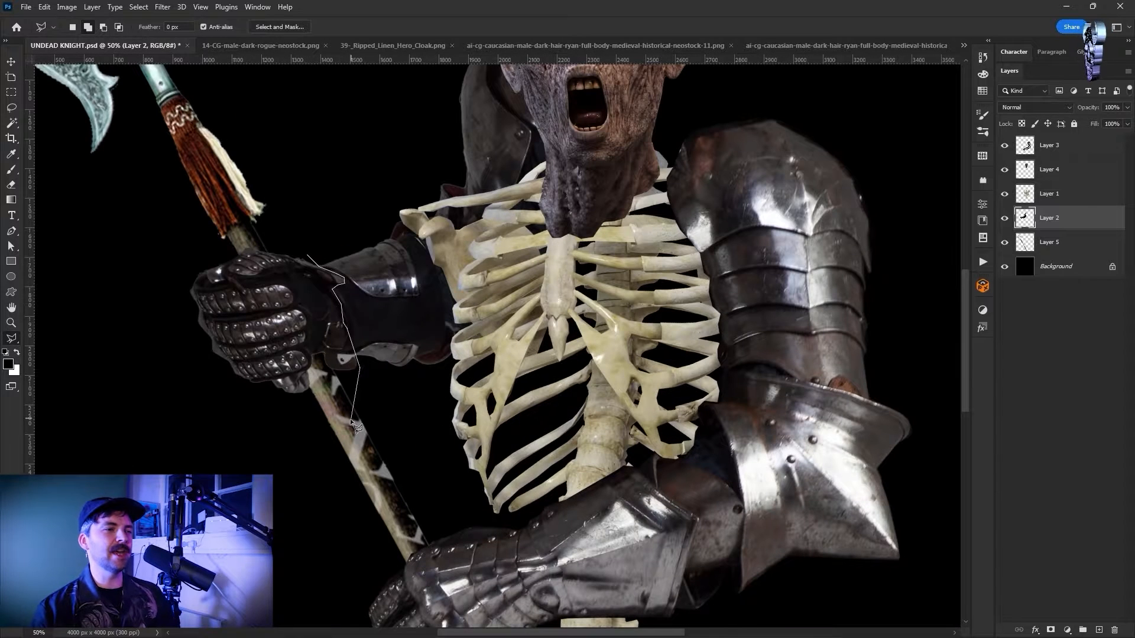
key(ctrl+shift+j)
key(ctrl+t)
drag(348, 317, 358, 320)
key(Return)
Rotate the remaining Layer 2 forearm to meet the gauntlet and place its layer beneath the Layer 5 halberd
click(1051, 243)
key(ctrl+t)
drag(639, 178, 582, 308)
drag(575, 229, 652, 303)
key(Return)
drag(1051, 241, 1051, 274)
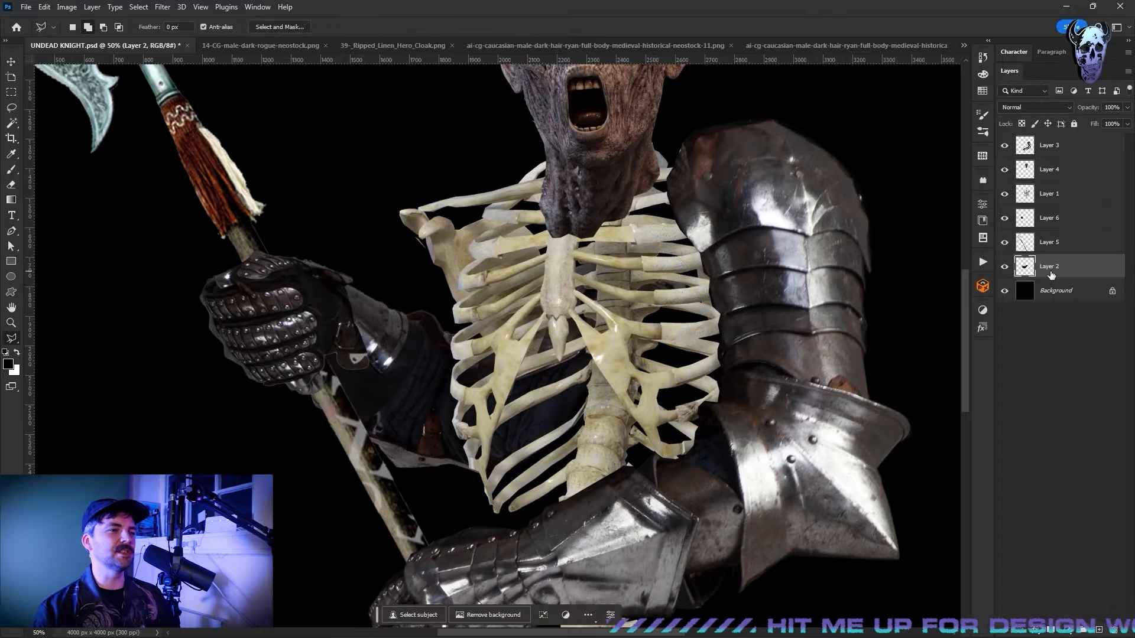
Duplicate Layer 2, rotate the copy about -55° toward the shoulder as the upper arm, and place it beneath Layer 2
key(ctrl+0)
right_click(1048, 267)
click(1005, 222)
key(Return)
key(ctrl+t)
drag(582, 378, 455, 284)
drag(582, 266, 540, 284)
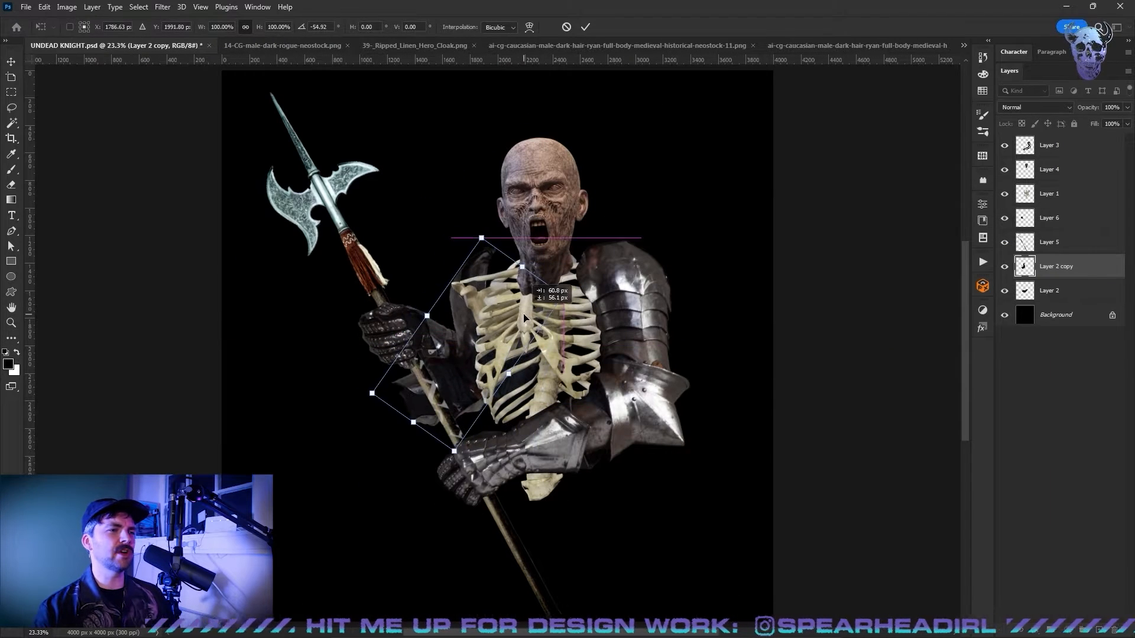
key(Return)
key(ctrl+bracketleft)
key(e)
In the neostock-20 swordsman image, copy the unobstructed half of the leather chest piece to a new layer and hide the original
click(549, 48)
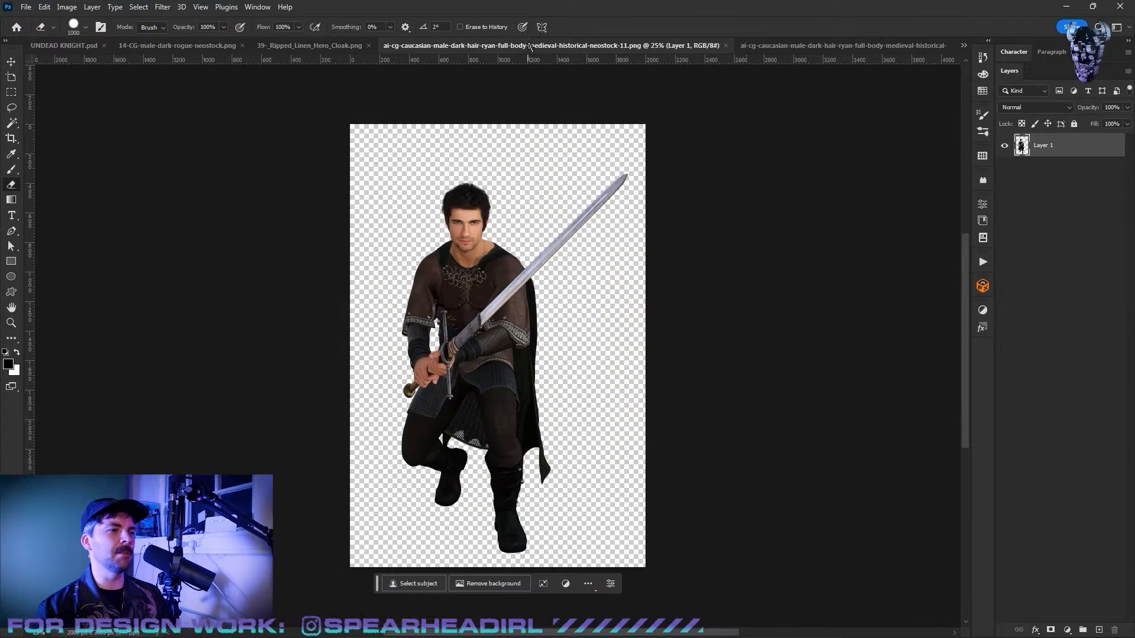
click(786, 45)
scroll(254, 354, up, 4)
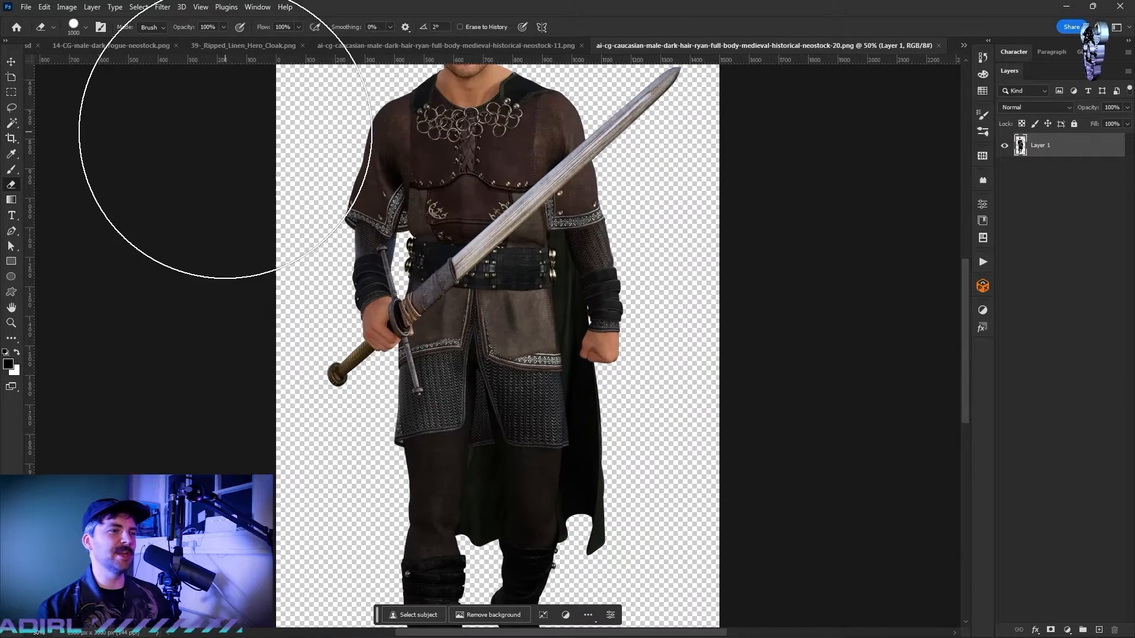
scroll(467, 287, up, 3)
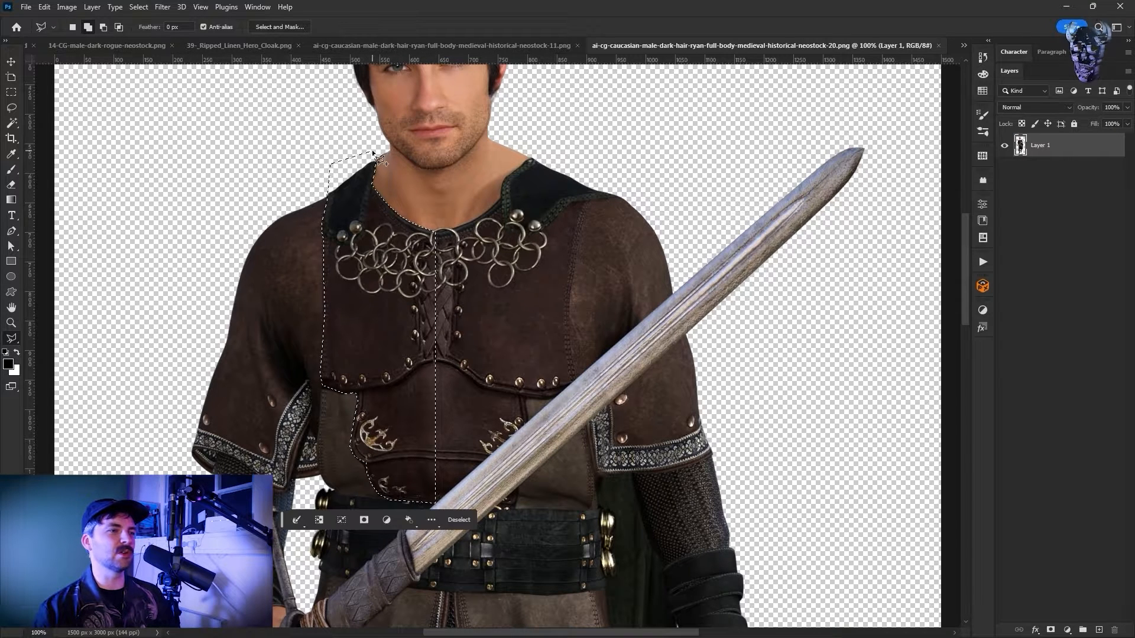
key(ctrl+j)
click(1004, 169)
Duplicate the chest half, flip the copy horizontally, and align it with the first half to form a symmetrical breastplate
right_click(1023, 145)
click(1055, 172)
click(44, 6)
click(237, 495)
key(ctrl+t)
drag(381, 261, 482, 262)
key(Return)
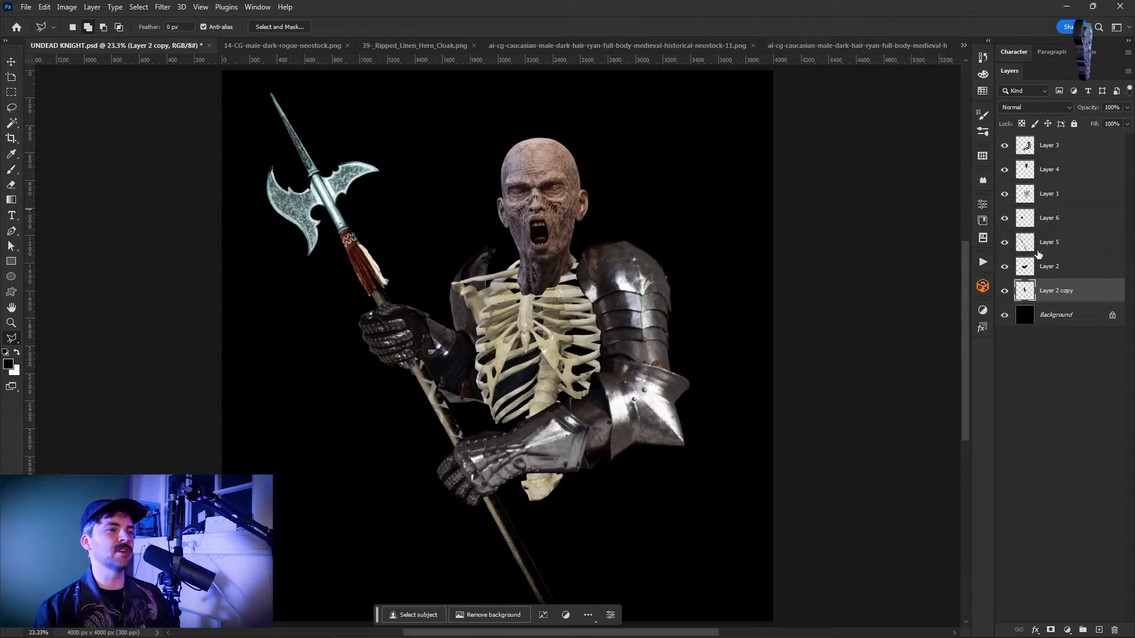
Paste the leather breastplate into UNDEAD KNIGHT.psd, scale it to about 250% over the ribcage, and place its layer above Layer 4
key(ctrl+v)
key(ctrl+t)
drag(526, 303, 541, 360)
drag(597, 283, 609, 251)
drag(544, 349, 535, 364)
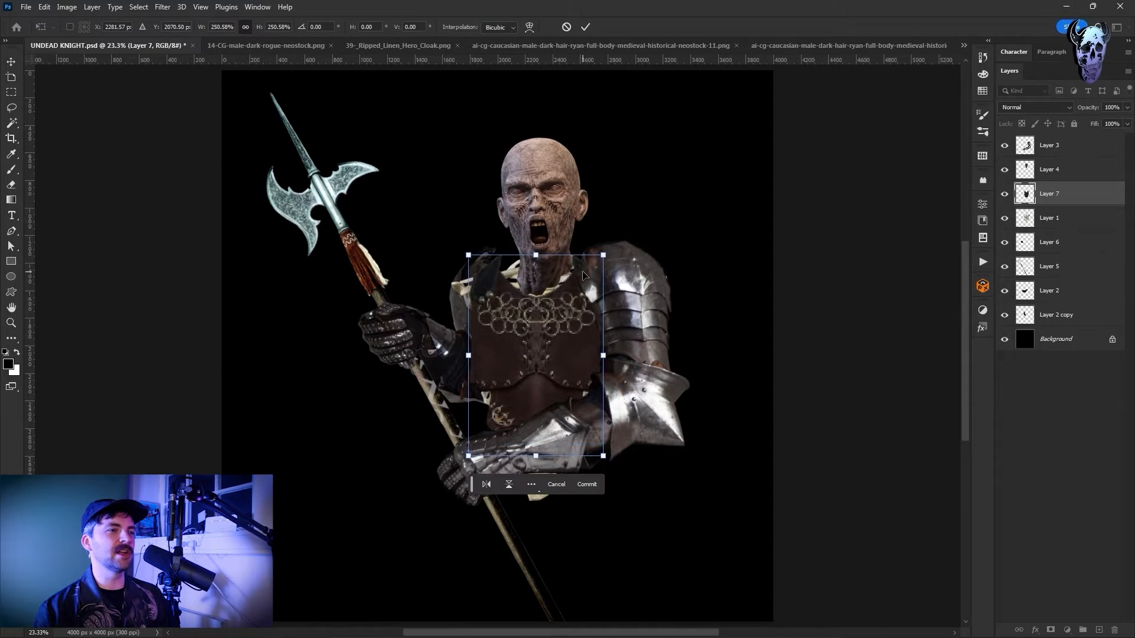
key(Return)
drag(1049, 194, 1047, 172)
Try to warp the Layer 7 breastplate inward along its halberd-side edge to fit the torso
click(45, 7)
click(207, 361)
drag(482, 274, 491, 273)
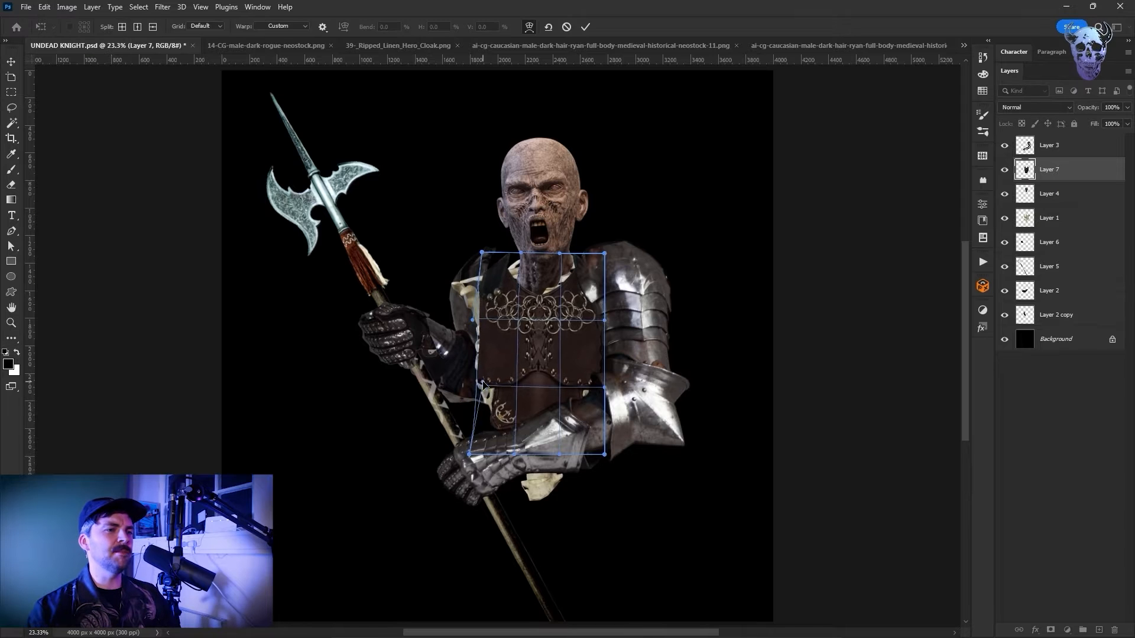
drag(476, 439, 479, 437)
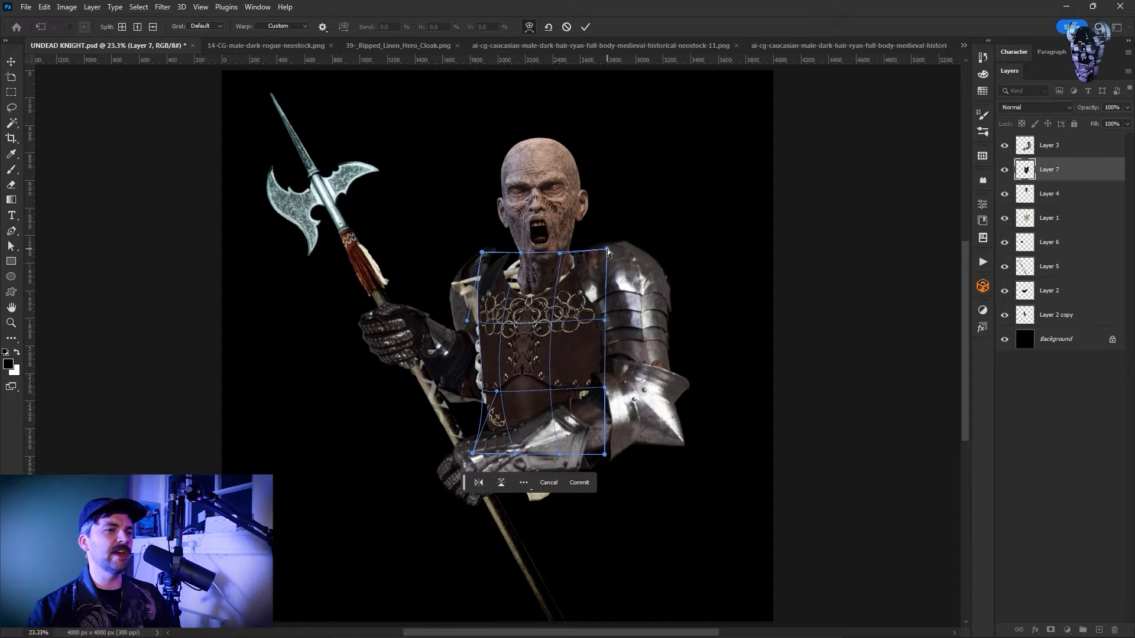
drag(493, 348, 488, 349)
drag(569, 333, 578, 332)
drag(502, 392, 494, 394)
key(Return)
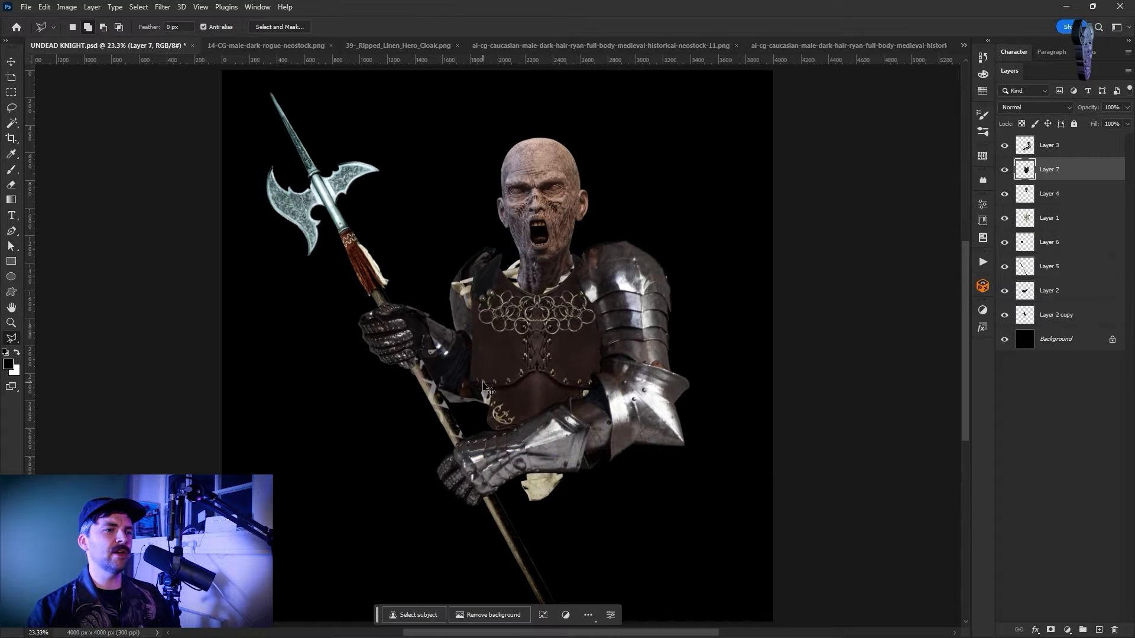
Warp the Layer 7 breastplate's lower corner inward so the chest piece follows the torso
key(ctrl+t)
click(44, 7)
mouse_move(107, 279)
click(235, 362)
drag(475, 455, 542, 454)
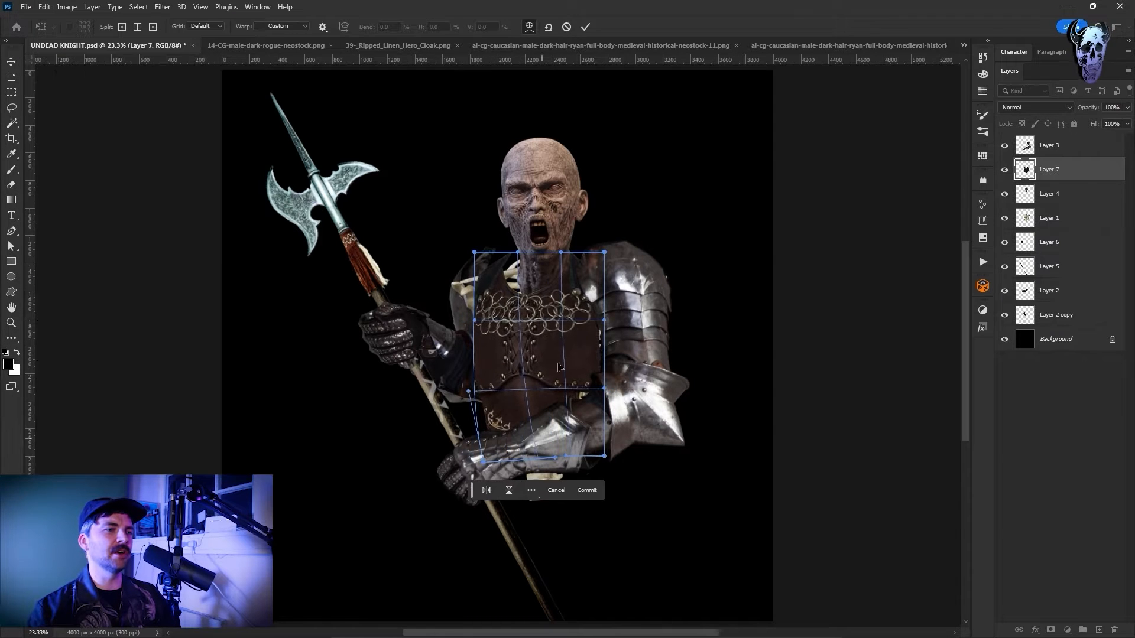
Copy the trident from Angelic_Trident_-_02.png, paste it above Layer 5 in UNDEAD KNIGHT.psd, and flip it horizontally
key(ctrl+Tab)
key(ctrl+Tab)
key(ctrl+Tab)
key(ctrl+Tab)
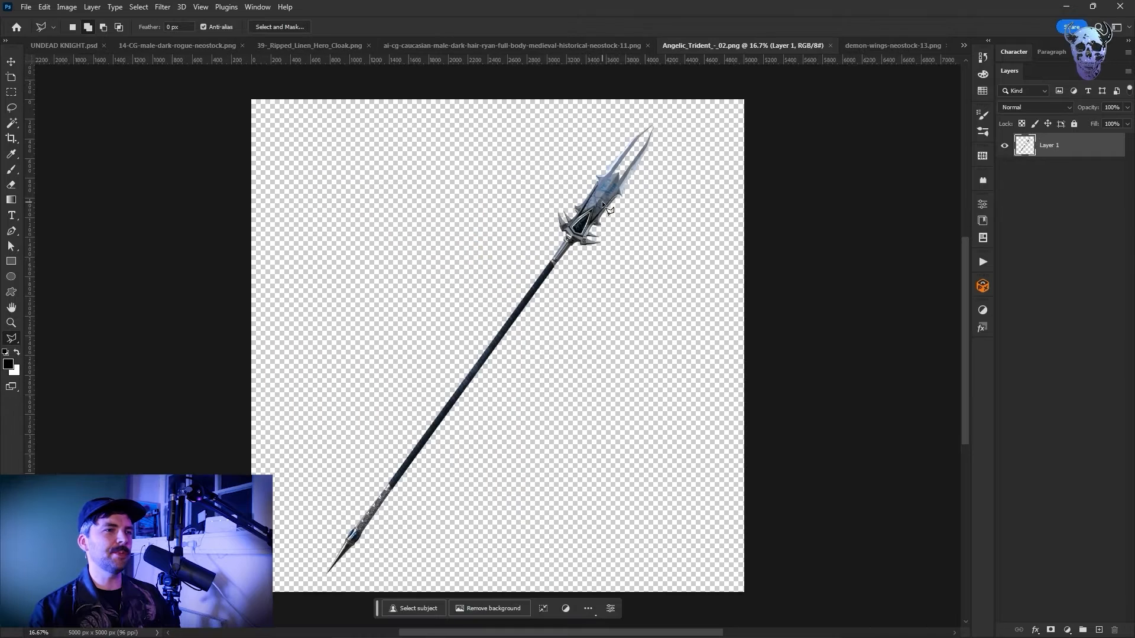
key(ctrl+shift+Tab)
key(ctrl+shift+Tab)
key(ctrl+shift+Tab)
key(ctrl+shift+Tab)
click(1049, 266)
key(ctrl+v)
click(44, 7)
click(235, 494)
Move and rotate the Layer 8 trident so its shaft lies along the halberd pole through both gauntlets
key(ctrl+t)
drag(733, 195, 751, 238)
drag(580, 252, 564, 273)
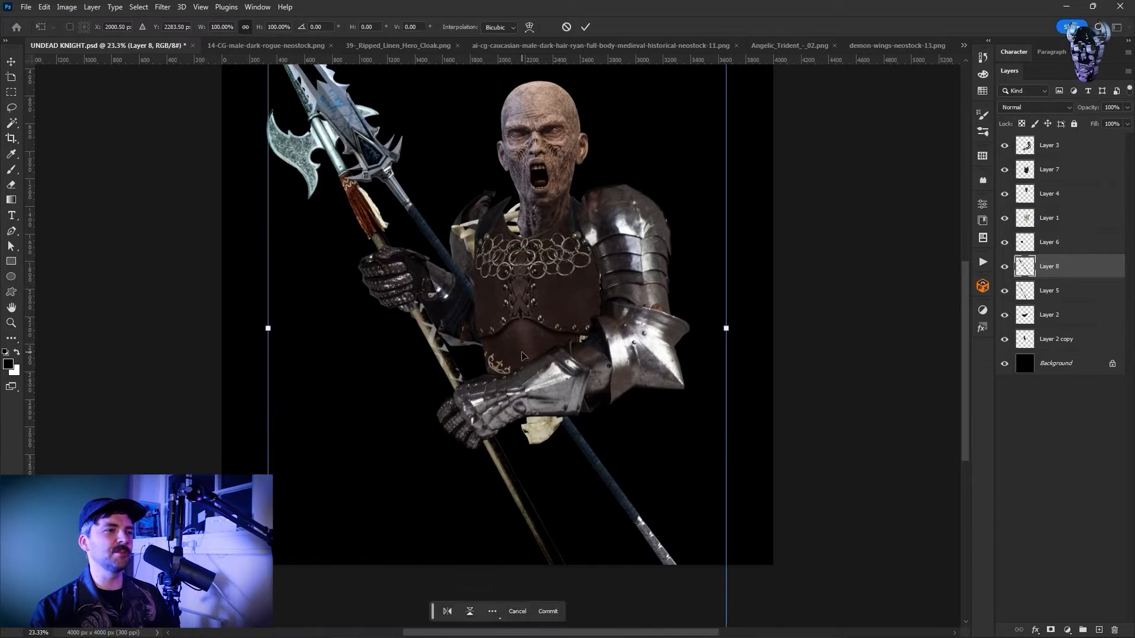
drag(718, 257, 729, 390)
key(Return)
key(ctrl+t)
mouse_move(466, 349)
mouse_down()
mouse_move(489, 349)
mouse_move(511, 312)
mouse_up()
key(Return)
Lasso the trident's pronged head on Layer 8, delete it, and clear the selection
key(l)
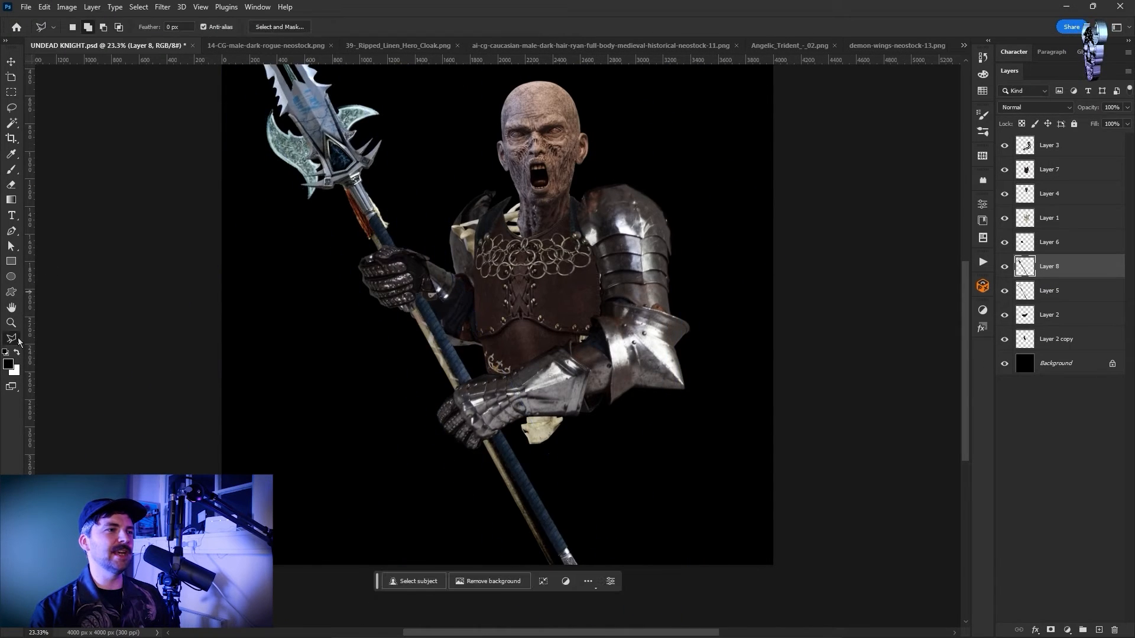
scroll(331, 278, up, 3)
click(325, 303)
click(340, 276)
click(431, 256)
click(388, 116)
click(283, 66)
click(196, 141)
double_click(238, 361)
key(Delete)
key(ctrl+d)
Nudge the Layer 8 shaft slightly sideways and down to line up with the halberd head
key(ctrl+t)
key(Left)
key(Left)
key(Left)
key(Down)
key(Down)
key(Down)
key(Return)
Duplicate Layer 8 and move the copy up along the pole so the pointed shaft end sits inside the canvas
scroll(638, 266, down, 3)
right_click(1083, 266)
click(1052, 223)
key(Return)
drag(668, 426, 596, 308)
key(ctrl+t)
drag(520, 331, 518, 315)
key(Return)
Erase the unneeded upper shaft from the Layer 8 copy, and select Layer 8
scroll(258, 125, up, 2)
key(e)
drag(258, 125, 431, 393)
scroll(473, 407, down, 4)
key(alt+[)
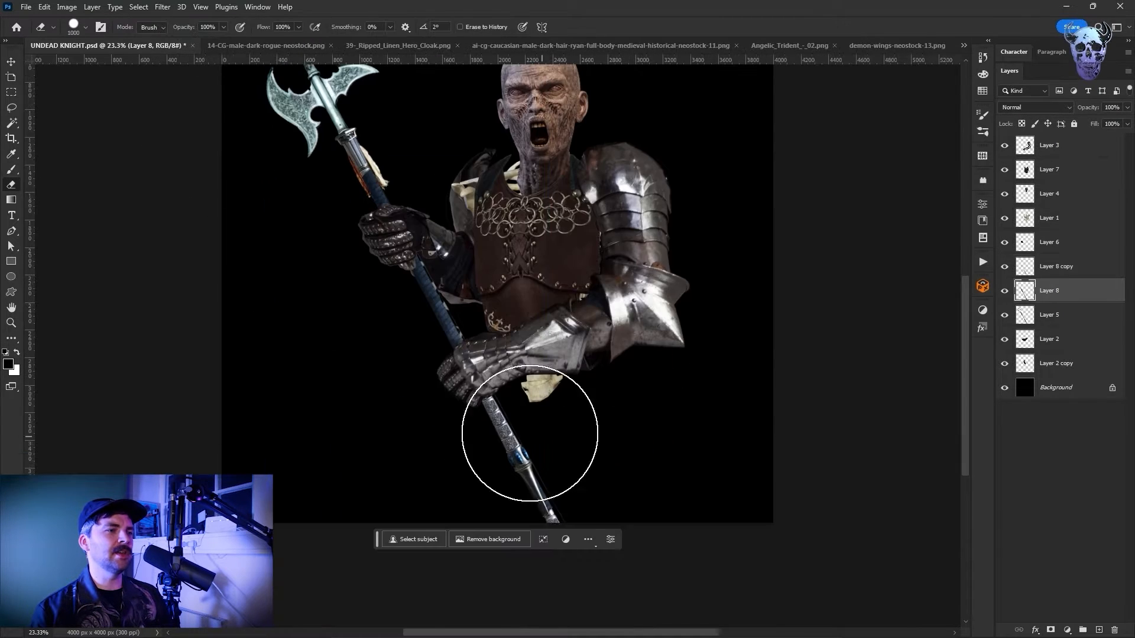
Lasso the halberd head on Layer 5 and copy it onto its own layer
scroll(739, 408, up, 2)
key(l)
drag(354, 95, 416, 119)
key(ctrl+j)
Remove the original Layer 5 halberd and enlarge the Layer 9 halberd head to about 106%
click(1057, 342)
key(ctrl+t)
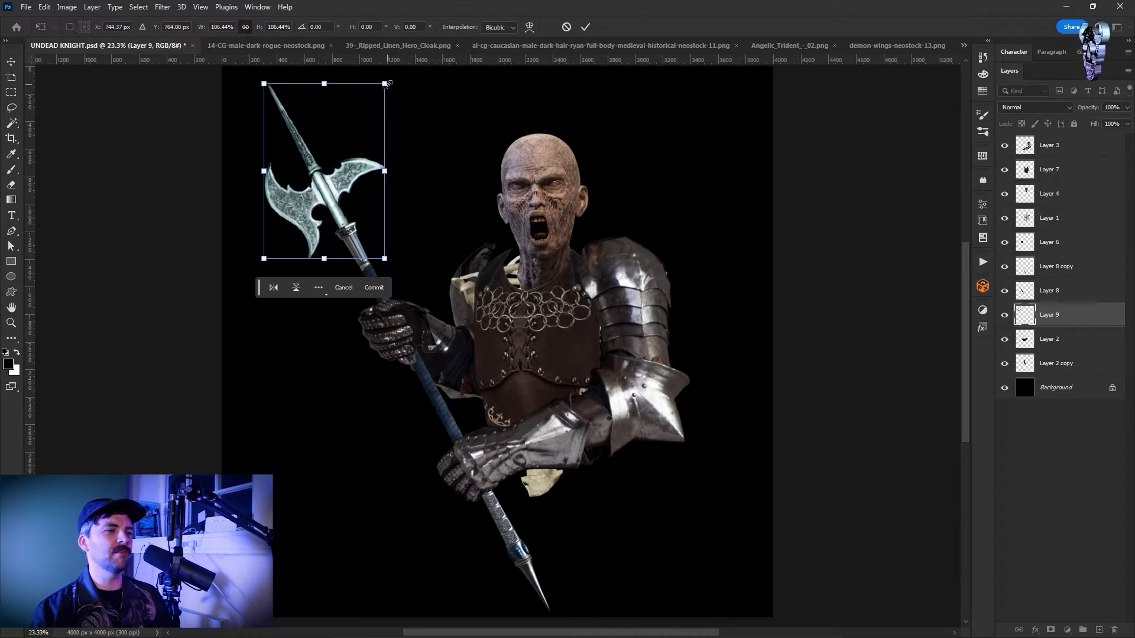
key(Return)
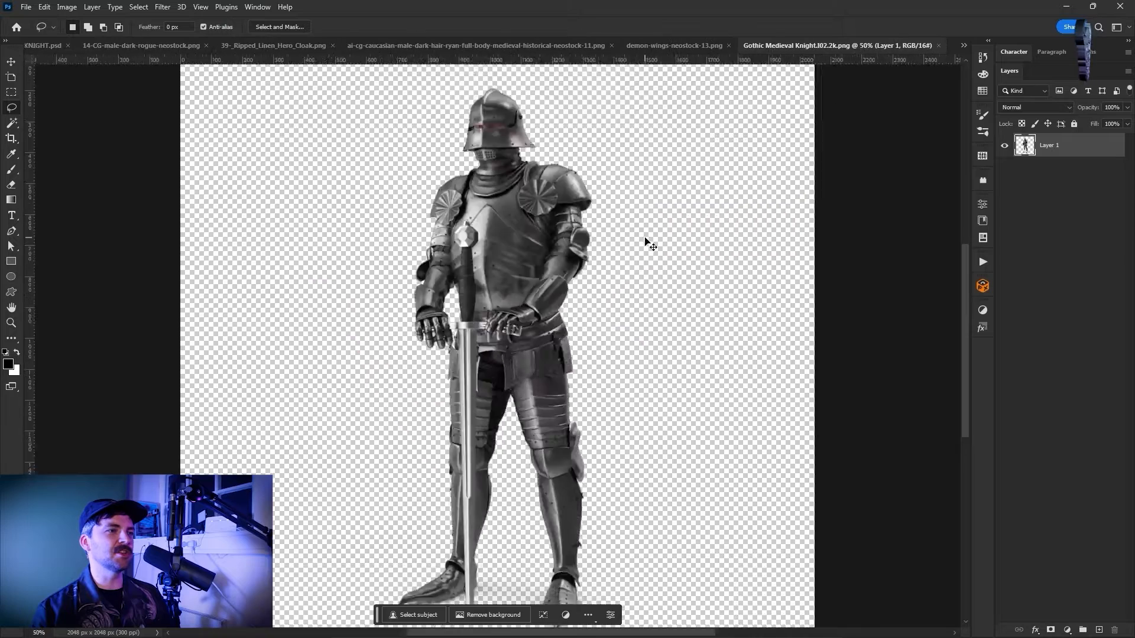
Copy the selected helmet from the Gothic Medieval Knight image and paste it above Layer 4 in UNDEAD KNIGHT.psd
scroll(502, 83, up, 6)
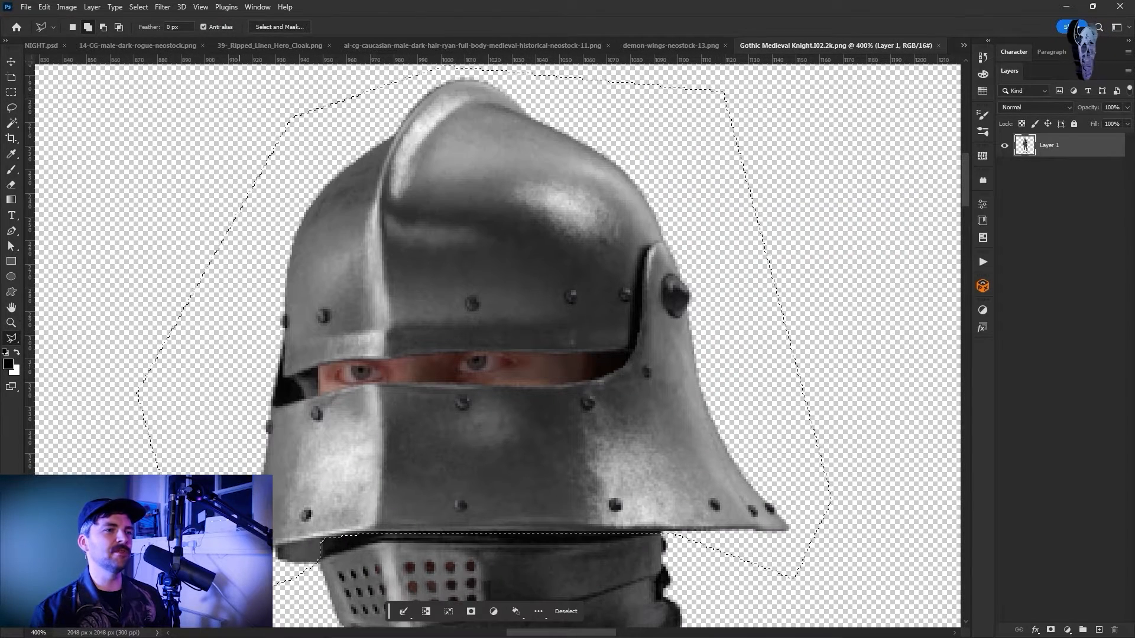
click(963, 45)
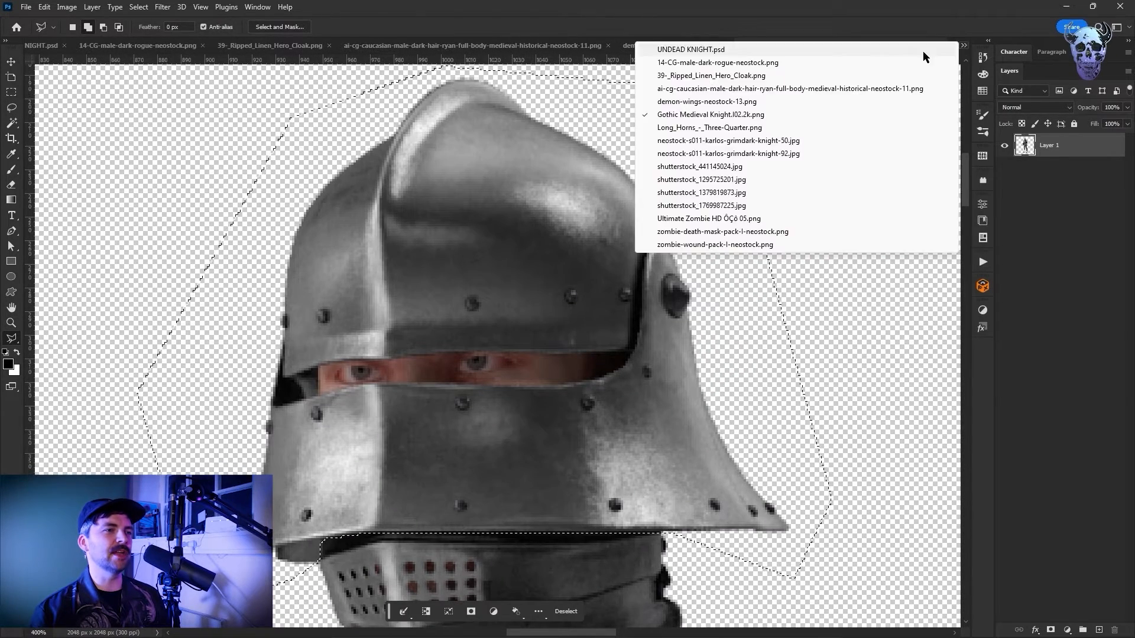
click(923, 51)
click(1056, 198)
key(ctrl+v)
Scale the Layer 10 helmet to about 397% and fit it over the zombie's head, leaving the open mouth exposed
key(ctrl+t)
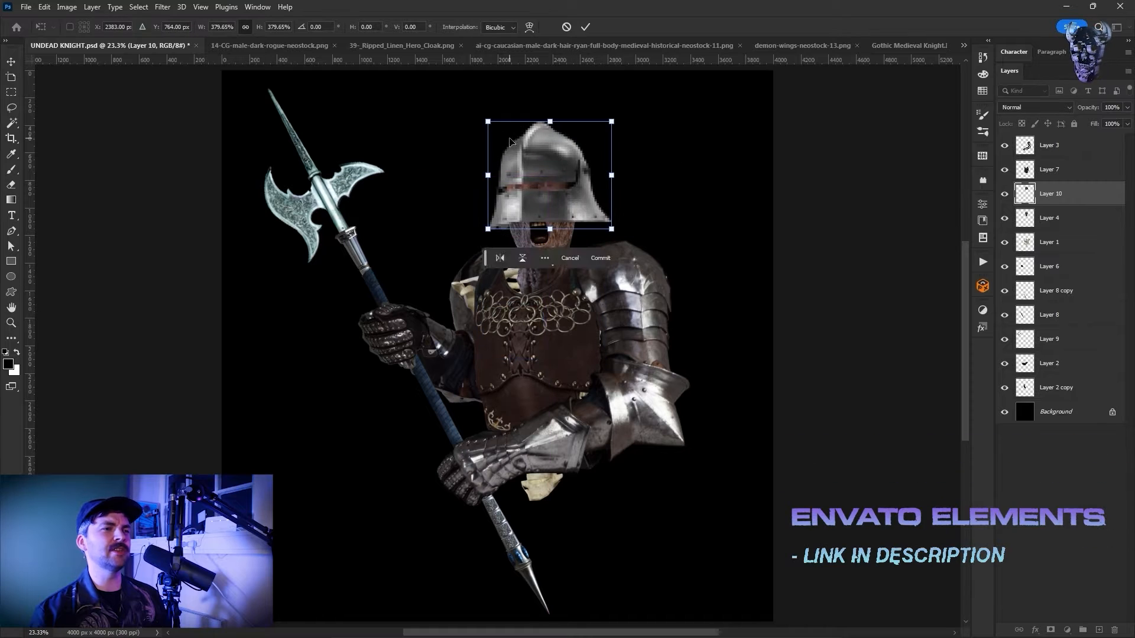
click(44, 7)
mouse_move(76, 293)
click(210, 322)
drag(611, 116, 613, 122)
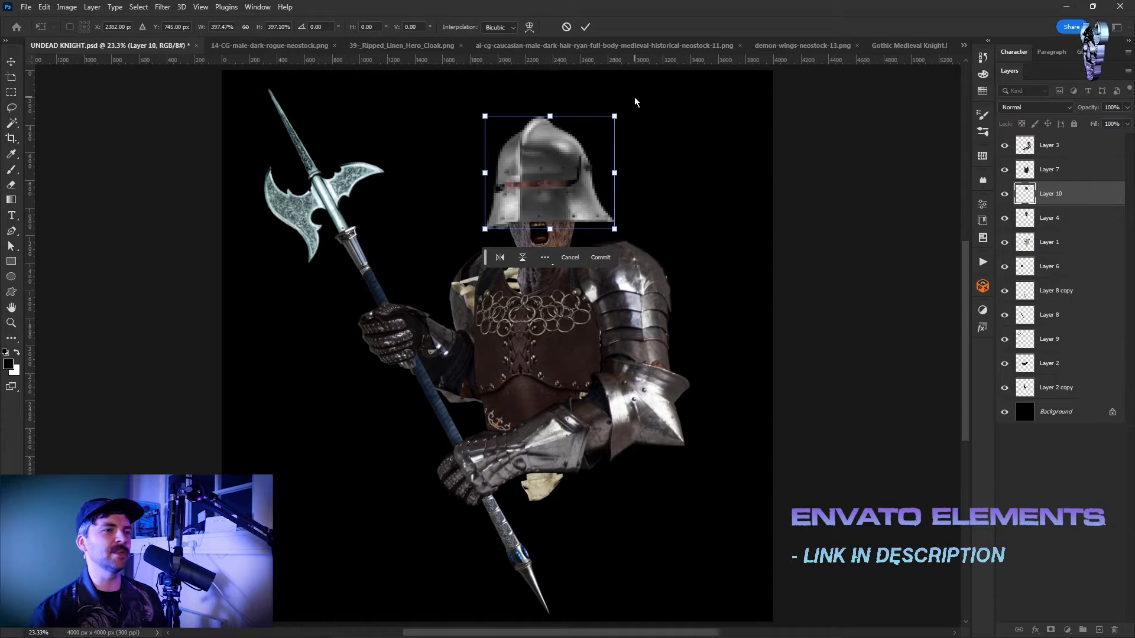
key(Return)
key(l)
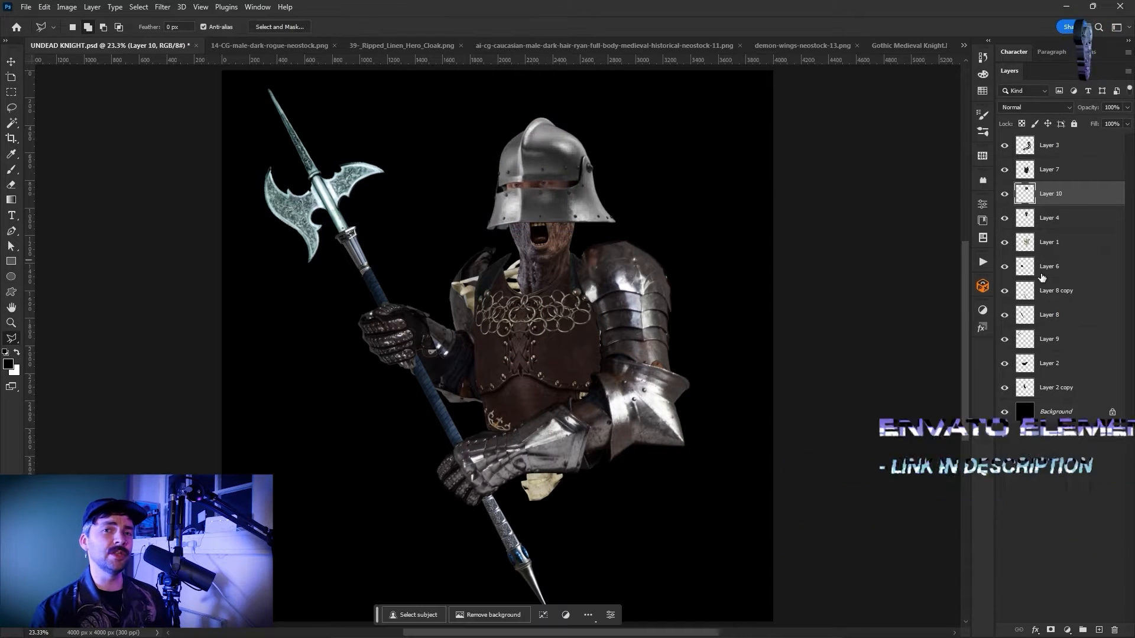
Rotate the Layer 4 zombie head about 2.5° beneath the helmet
click(1050, 218)
key(ctrl+t)
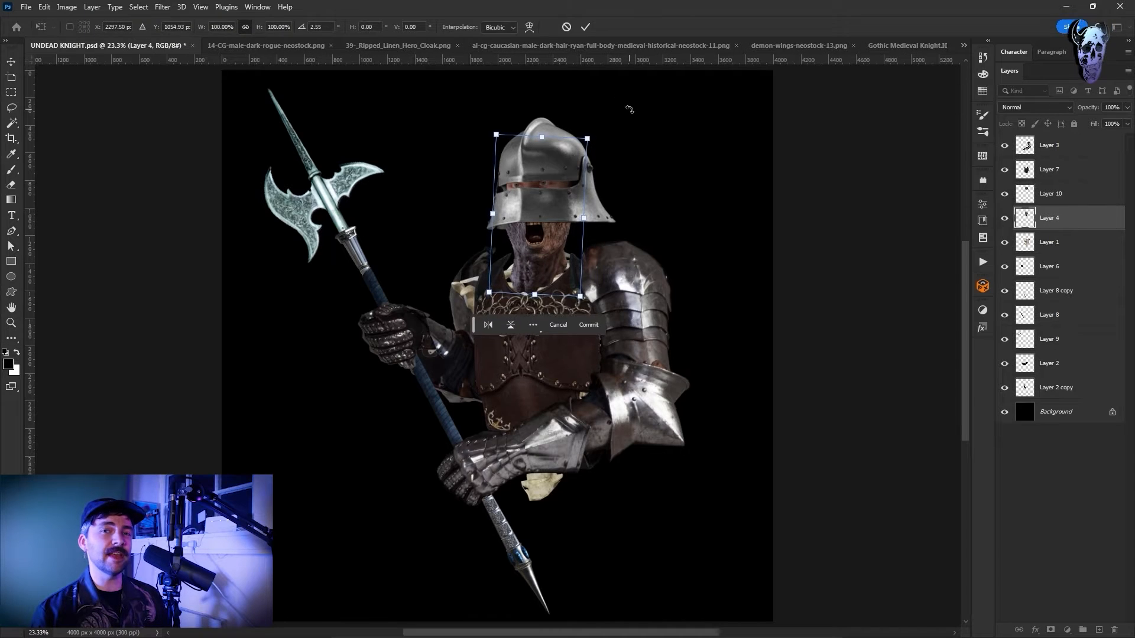
key(Return)
key(l)
key(ctrl+shift+x)
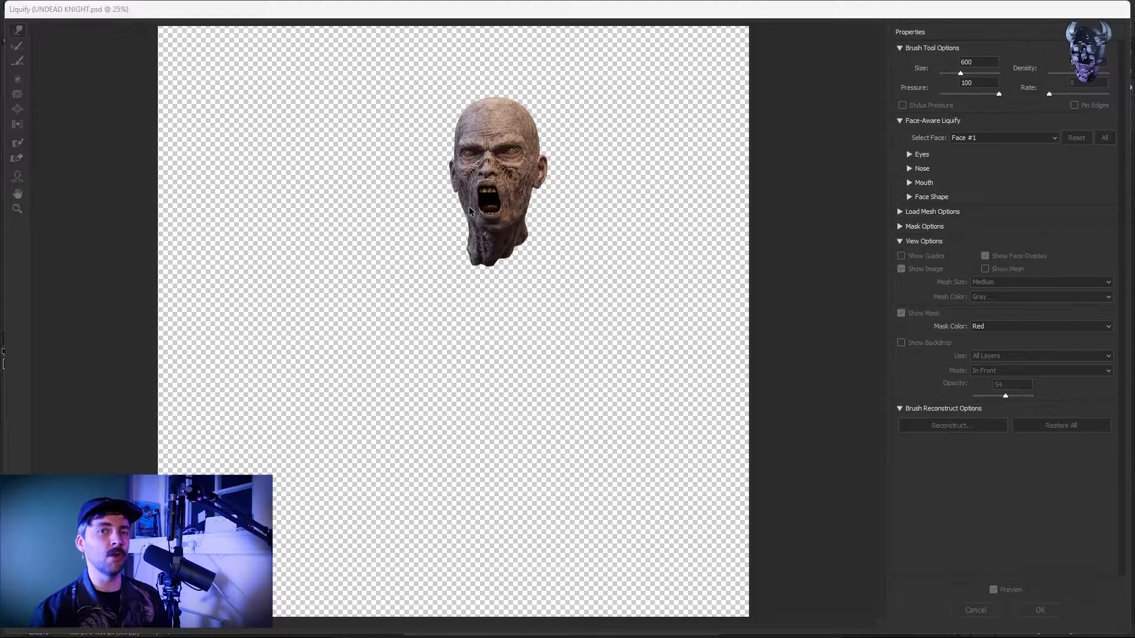
key(Escape)
Nudge the Layer 10 helmet slightly to the left over the zombie's head
click(1044, 195)
key(ctrl+t)
key(Left)
key(Left)
key(Left)
key(Left)
key(Left)
key(Left)
key(Left)
key(Left)
key(Return)
key(ctrl+plus)
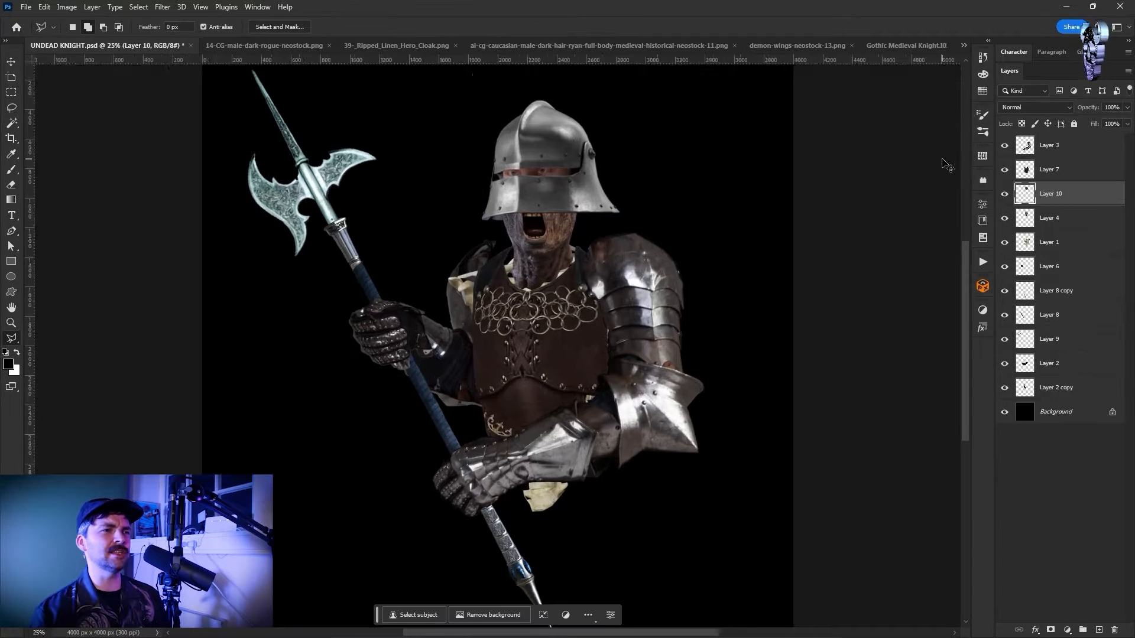
key(ctrl+plus)
key(ctrl+plus)
key(ctrl+plus)
click(162, 7)
click(195, 112)
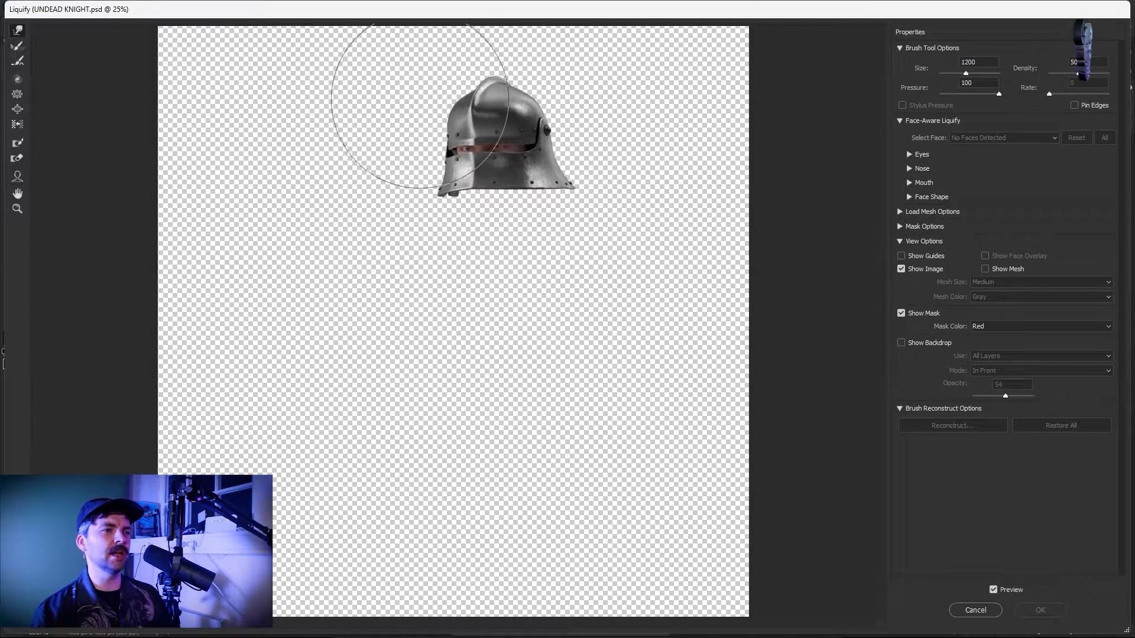
key(Escape)
Lasso the helmet's eye slit on Layer 10 and fill it with black to cover the eyes
scroll(620, 272, up, 3)
scroll(541, 154, up, 2)
click(170, 258)
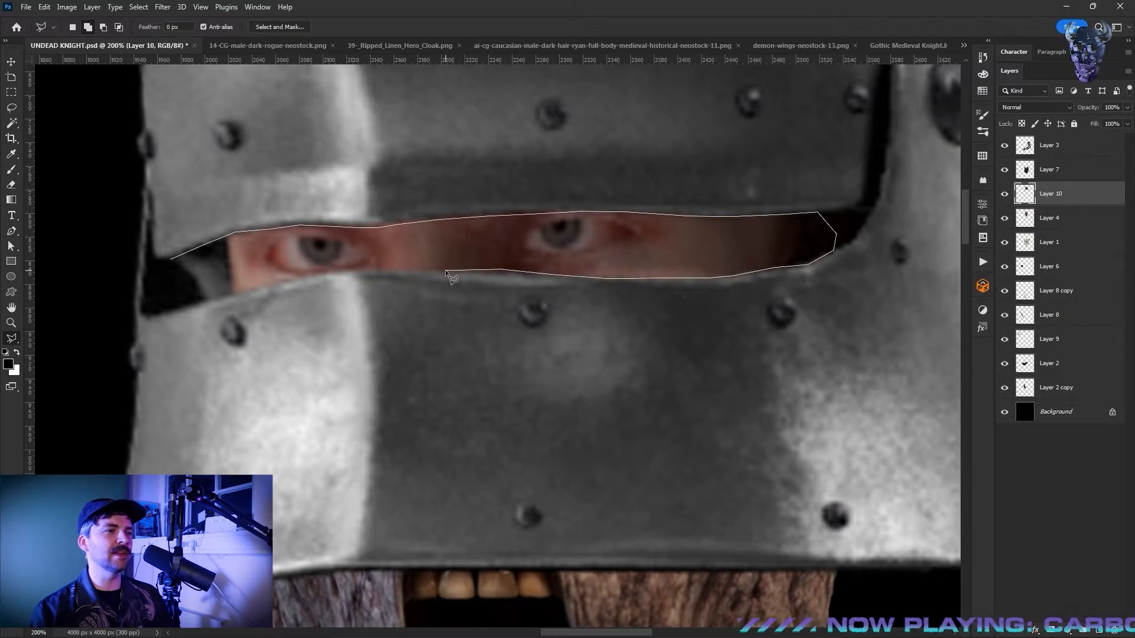
double_click(185, 302)
key(shift+F5)
click(1038, 325)
click(1016, 416)
key(Return)
key(ctrl+d)
key(ctrl+0)
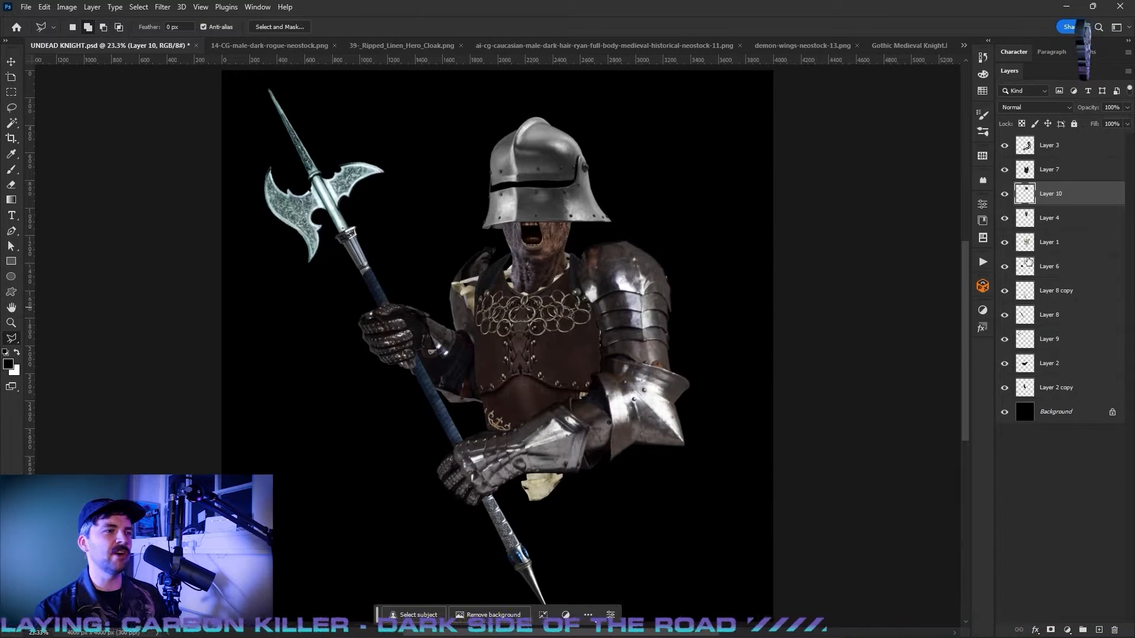
Move Layers 3 through 1 together with Layer 2 and Layer 2 copy slightly down and to the right
click(1058, 146)
shift+click(1052, 243)
ctrl+click(1051, 365)
ctrl+click(1053, 382)
key(ctrl+t)
mouse_move(410, 119)
mouse_down()
mouse_move(413, 134)
mouse_move(413, 121)
mouse_move(424, 129)
mouse_up()
key(Return)
Warp the Layer 3 arm so its gauntlet grips the halberd shaft, and reshape the Layer 2 arm to meet its gauntlet
click(1049, 145)
click(44, 6)
click(213, 357)
drag(461, 506, 442, 506)
key(Return)
click(1049, 363)
click(44, 6)
click(197, 320)
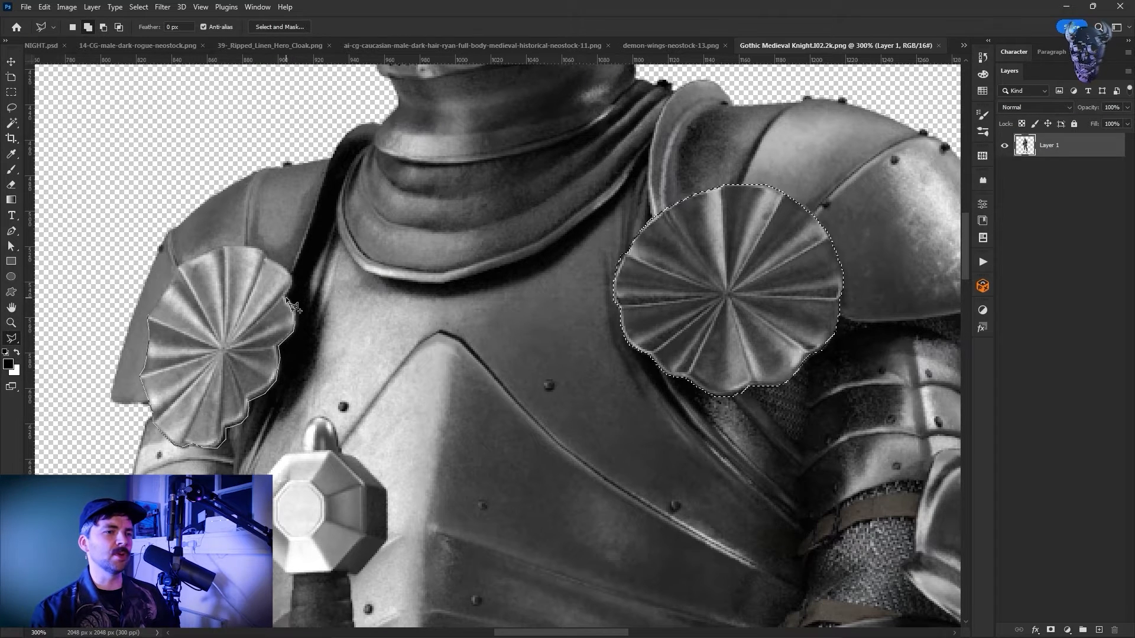
Copy the two fluted round plates from the Gothic Medieval Knight image and fit them on the knight's upper chest above Layer 3
click(148, 316)
key(ctrl+c)
click(963, 45)
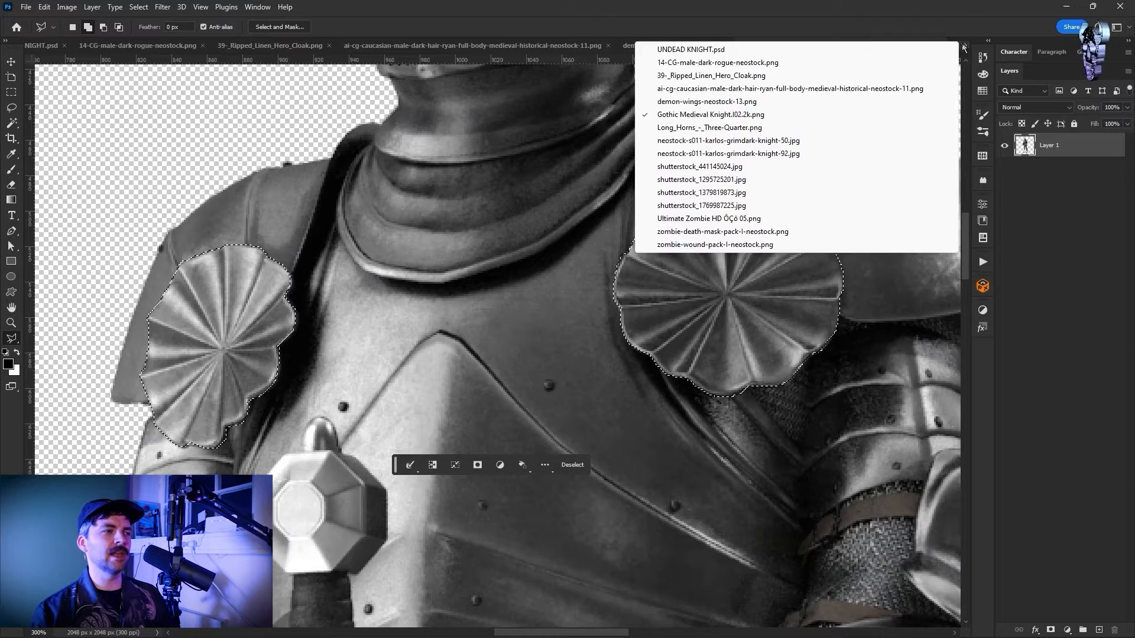
click(679, 50)
click(1062, 169)
key(ctrl+v)
key(ctrl+t)
key(ctrl+])
key(Return)
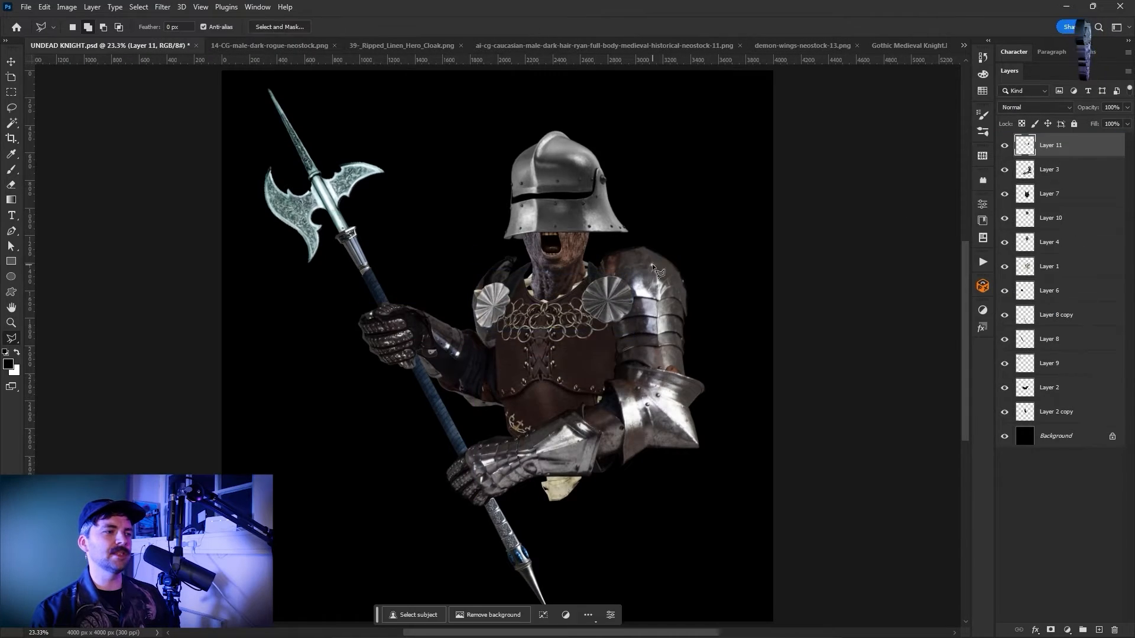
Switch to shutterstock_441145024.jpg, select its white background and delete it
click(825, 46)
click(893, 46)
click(963, 46)
click(772, 154)
click(67, 7)
click(239, 177)
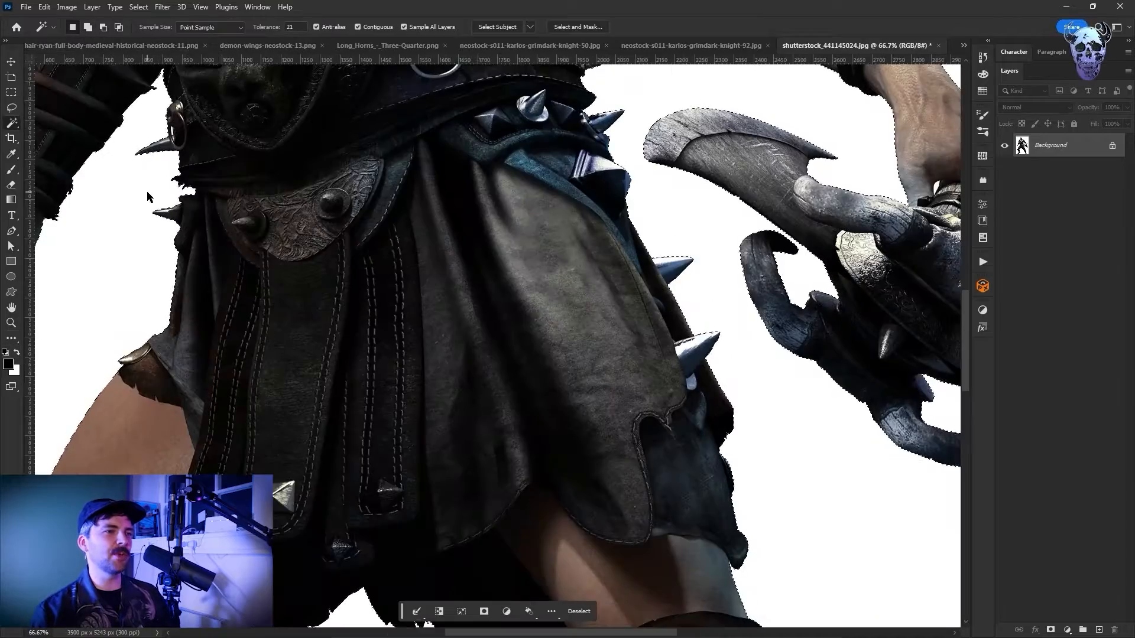
key(Delete)
scroll(700, 190, up, 9)
scroll(700, 190, left, 3)
key(ctrl+d)
Lasso the smaller spiked shoulder pad on the bearded man's far shoulder
click(11, 338)
click(329, 192)
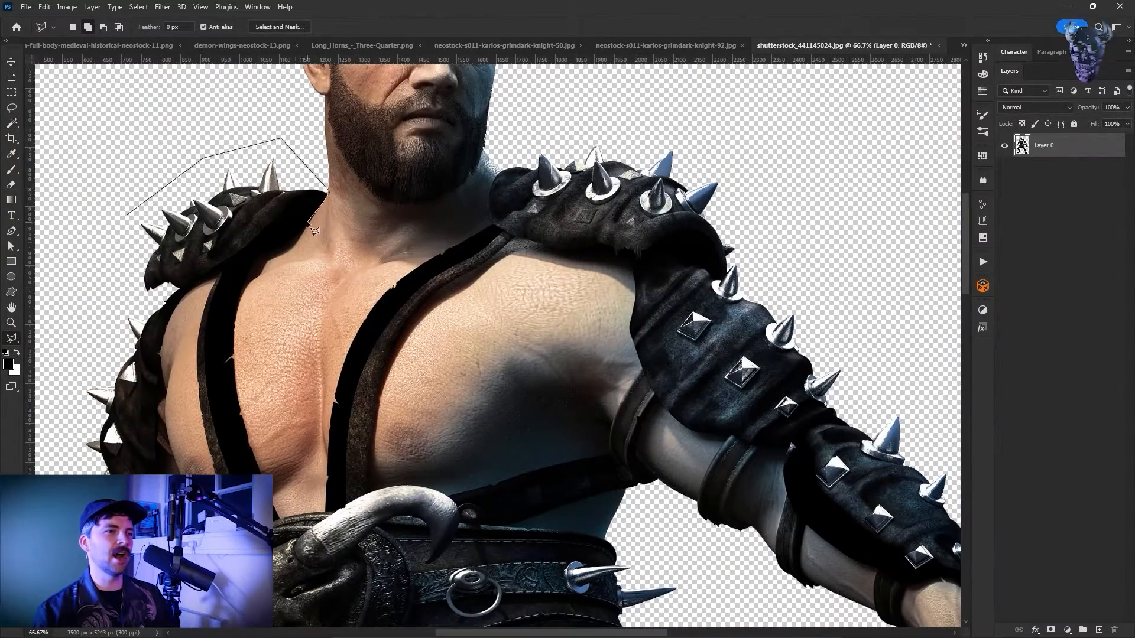
double_click(123, 286)
Paste the spiked pad onto the knight's halberd-side shoulder at about 141%, rotated about -22°, and order its layer below Layer 4
click(963, 45)
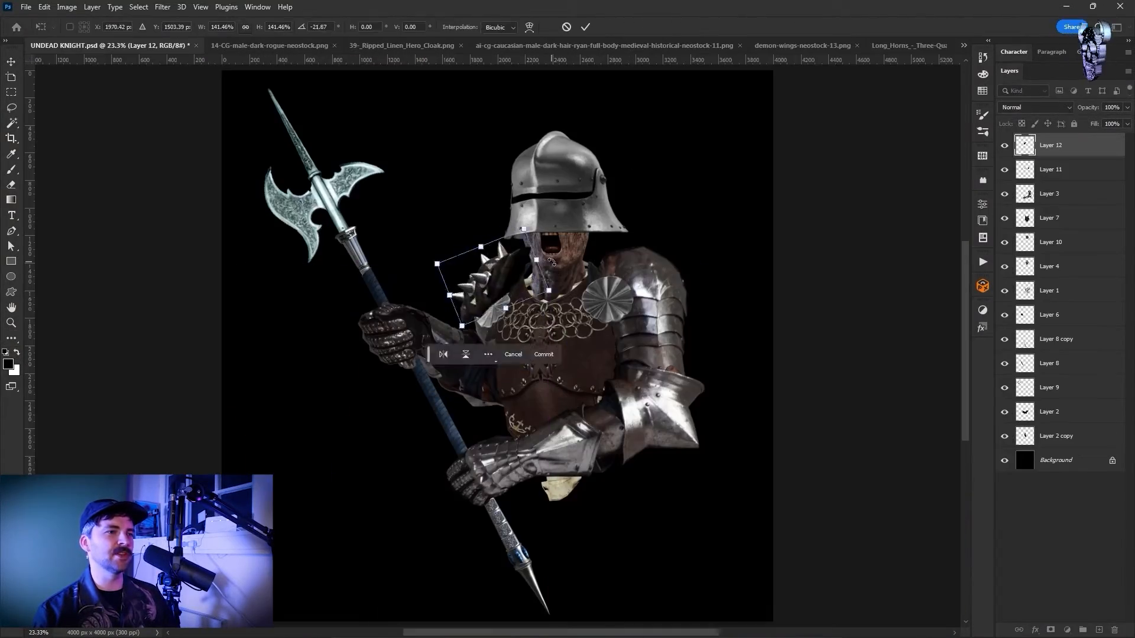
key(Return)
drag(1052, 266, 1054, 241)
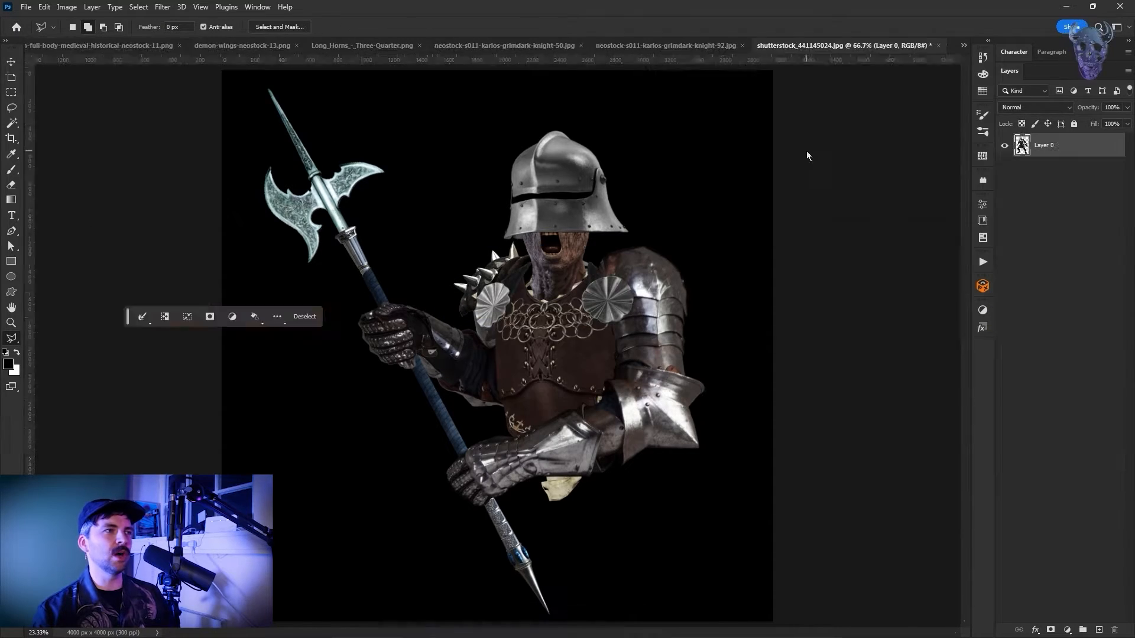
Copy the larger spiked shoulder pad onto the knight's plated shoulder at about 133% and order its layer below Layer 11
click(520, 147)
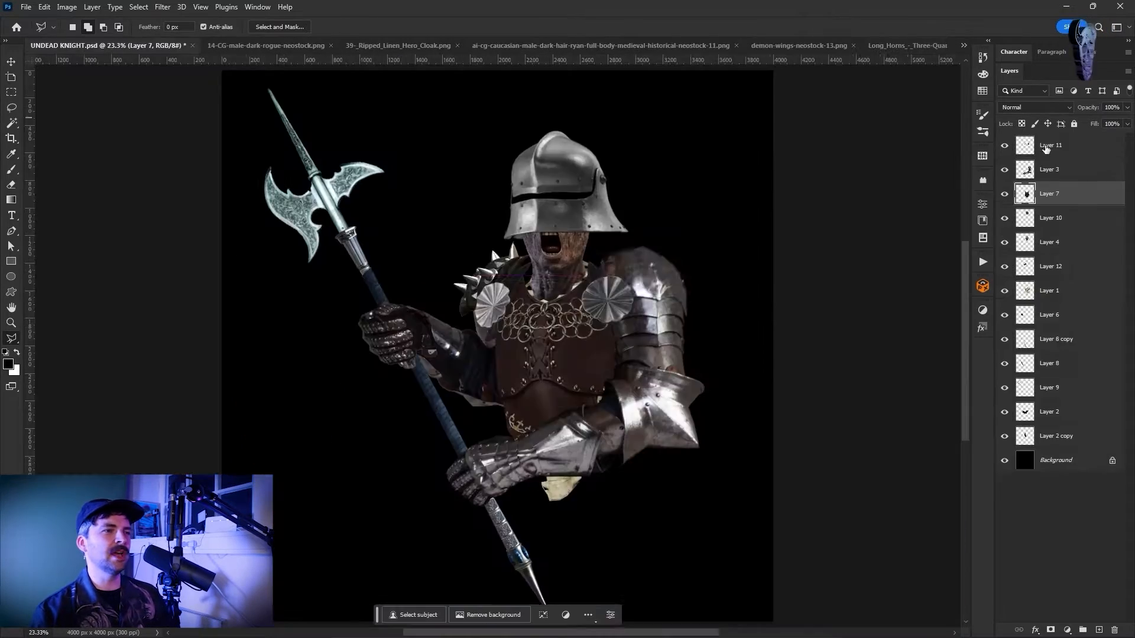
key(ctrl+t)
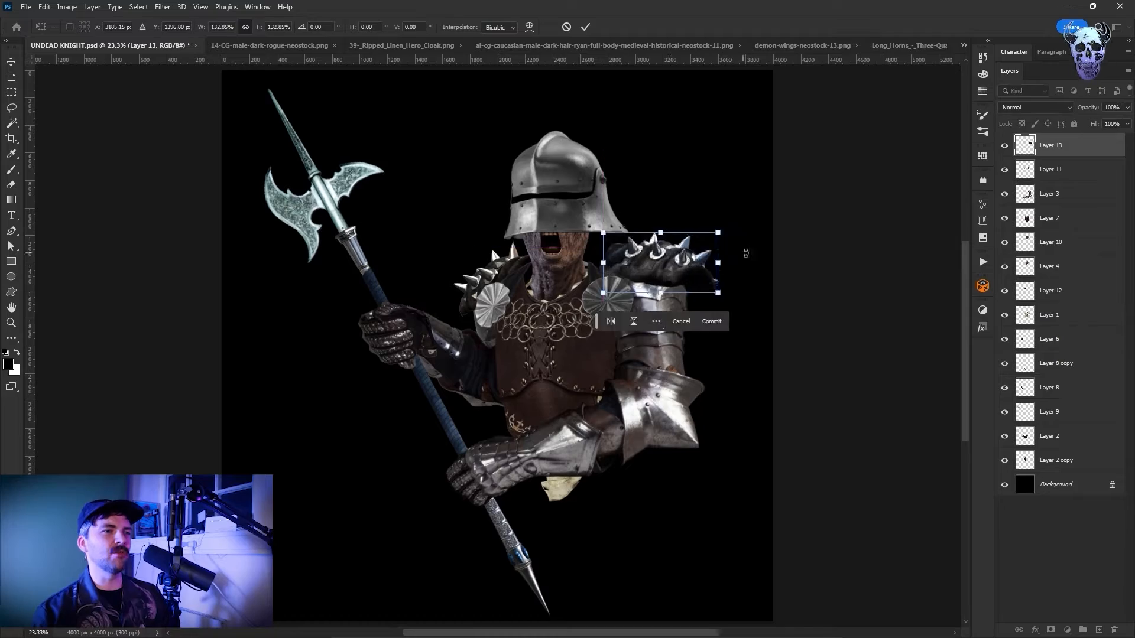
key(Return)
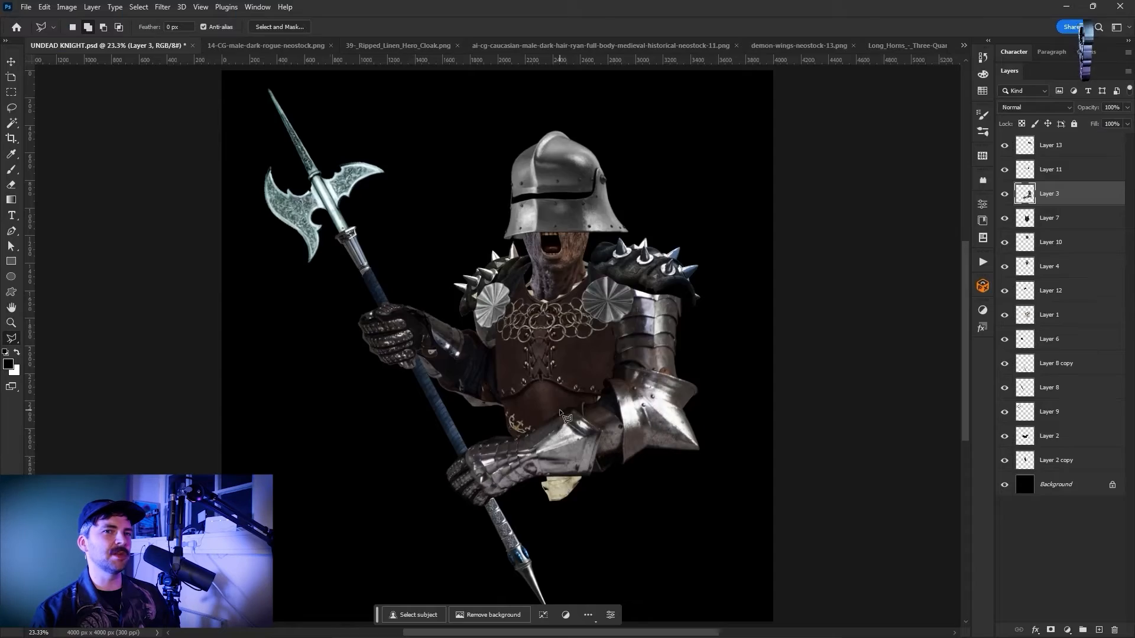
drag(1050, 144, 1051, 176)
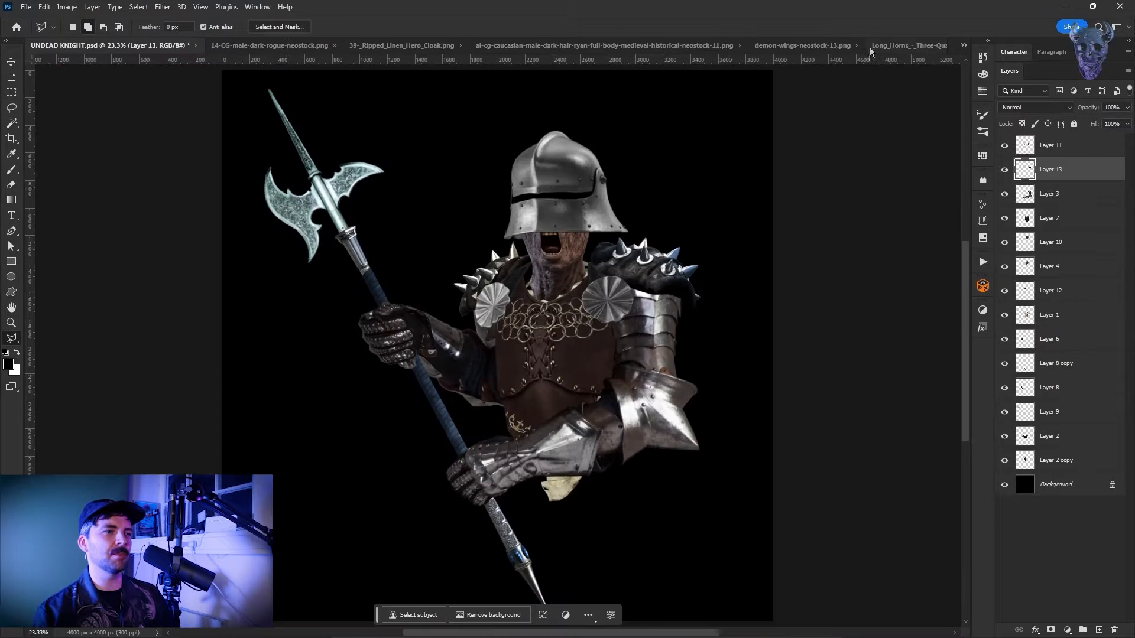
Paste the spiked arm armour below Layer 13 and position it over the knight's lower forearm
key(ctrl+v)
click(45, 6)
click(65, 276)
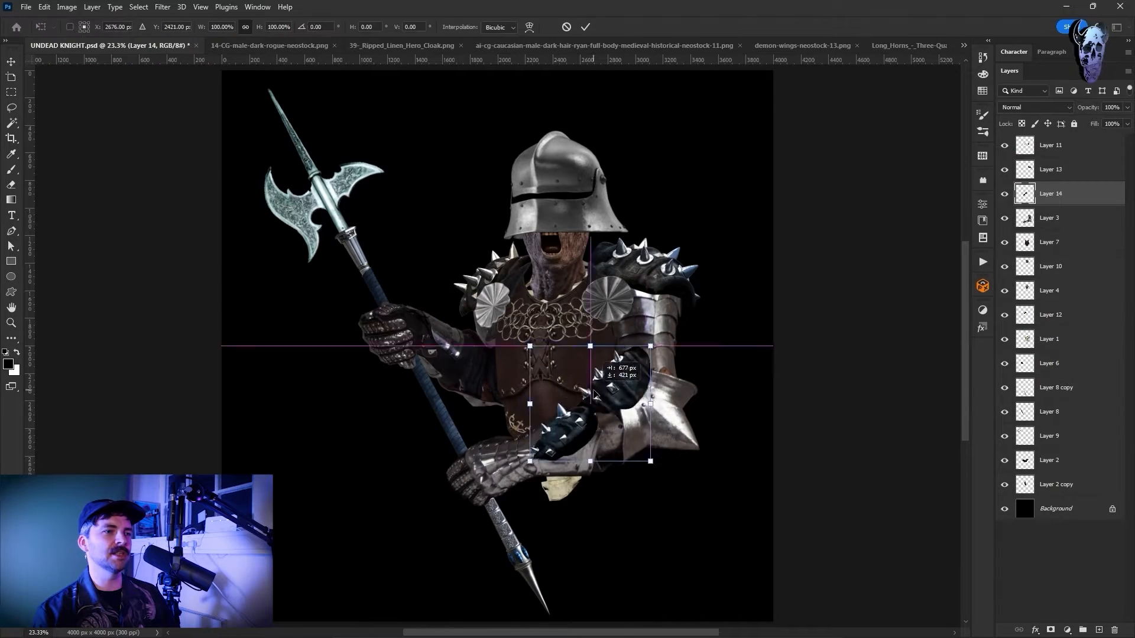
mouse_move(624, 370)
mouse_down()
mouse_move(654, 383)
mouse_move(620, 417)
mouse_up()
key(Return)
Cut the upper part of the spiked arm armour onto its own layer and rotate it about -68° over the knight's plated upper arm
key(l)
key(ctrl+shift+j)
key(ctrl+t)
drag(682, 369, 680, 319)
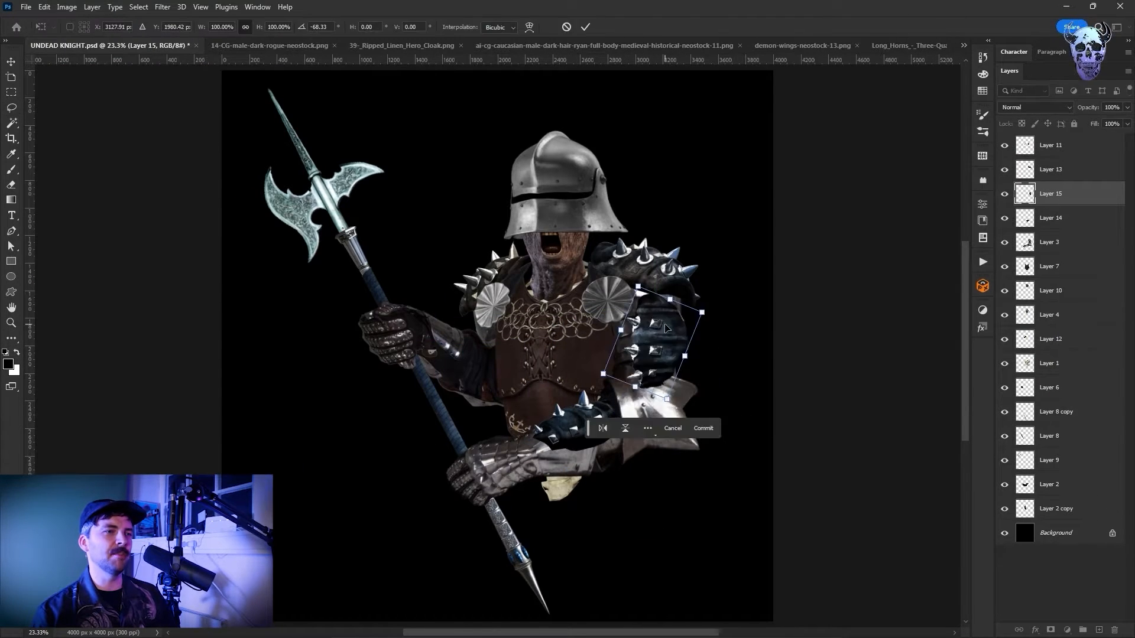
key(Return)
Warp the Layer 14 spiked sleeve to follow the lower forearm
click(1056, 217)
click(44, 6)
click(65, 276)
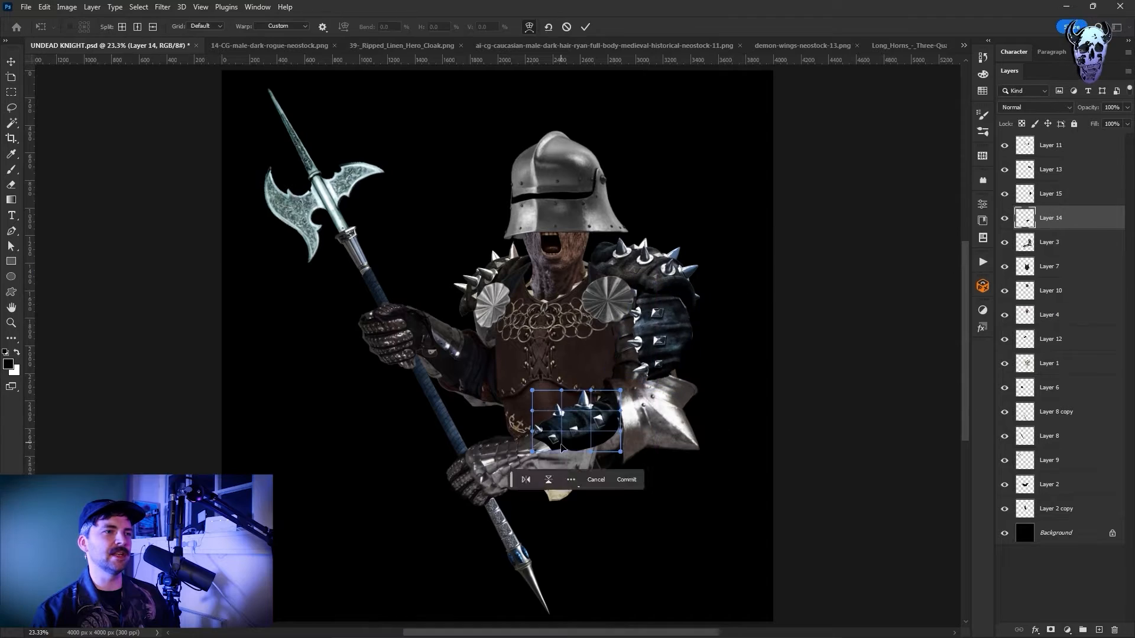
drag(585, 422, 582, 426)
key(Return)
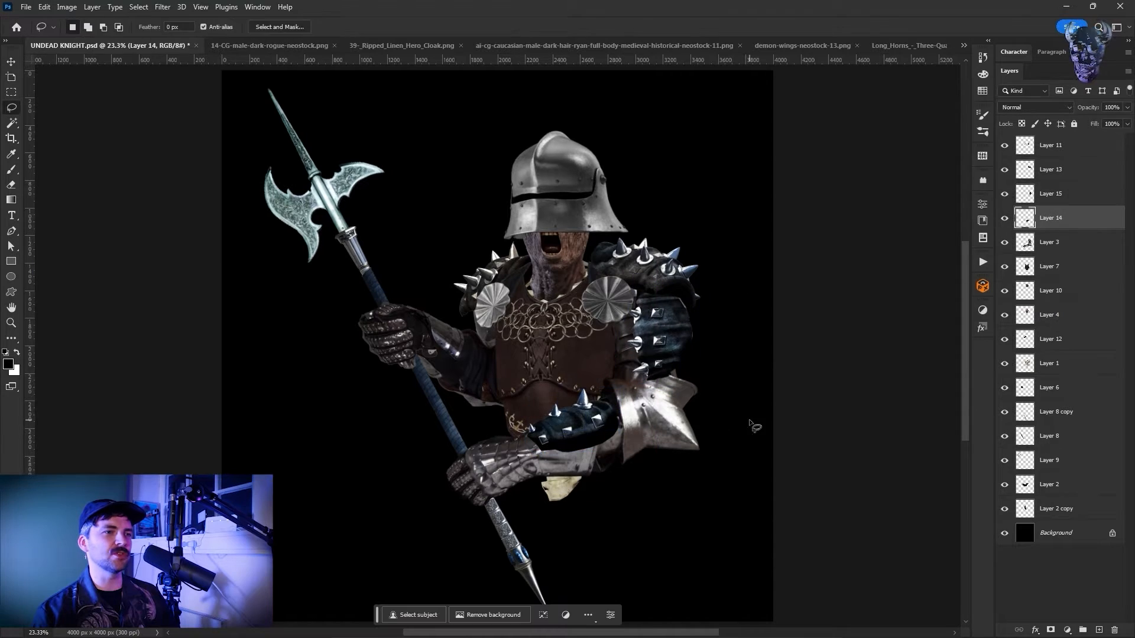
Hide the Layer 14 forearm sleeve and select the Layer 15 upper-arm armour
click(1004, 217)
click(1055, 193)
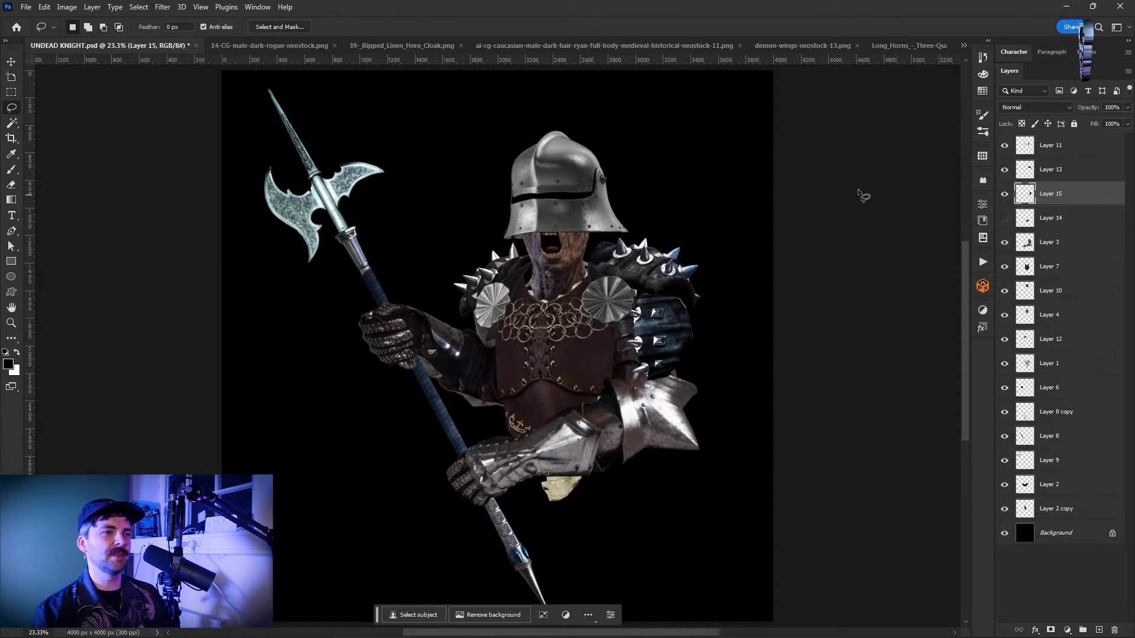
click(1004, 218)
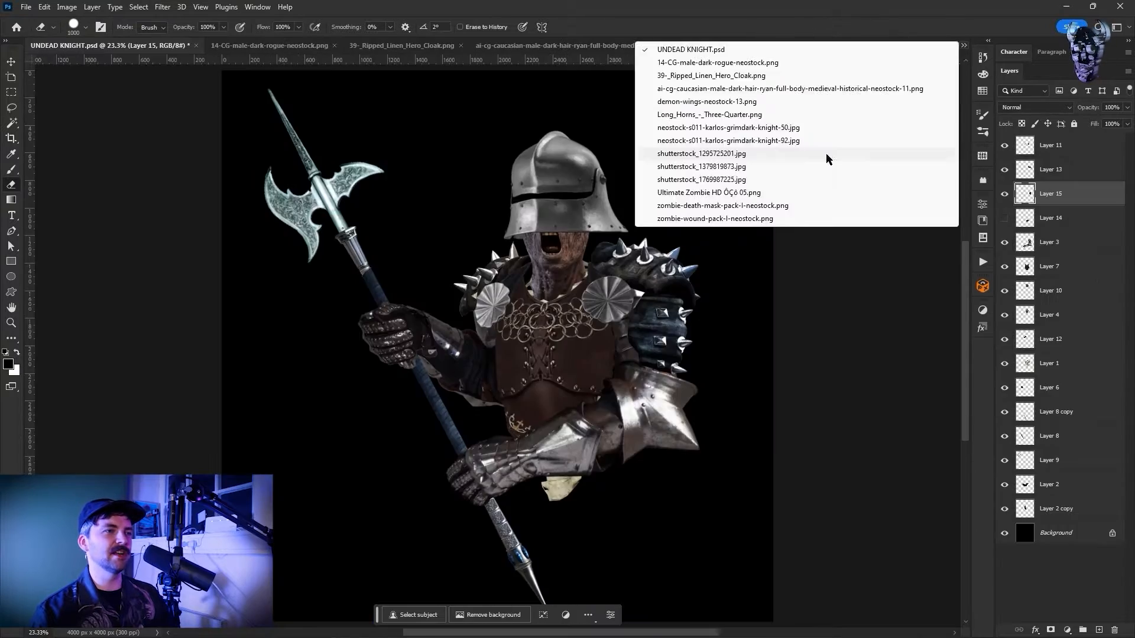
Bring the spiked arm guard from shutterstock_1295725201.jpg onto the lower forearm at about 223%, rotated about 69°, and warp it to fit
click(828, 156)
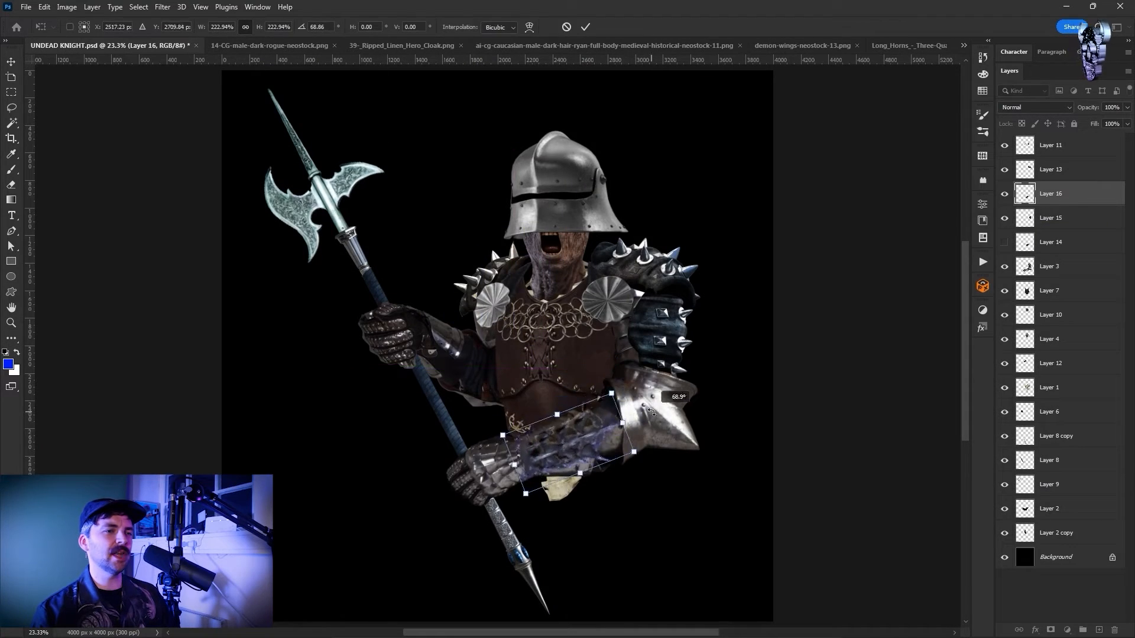
click(45, 7)
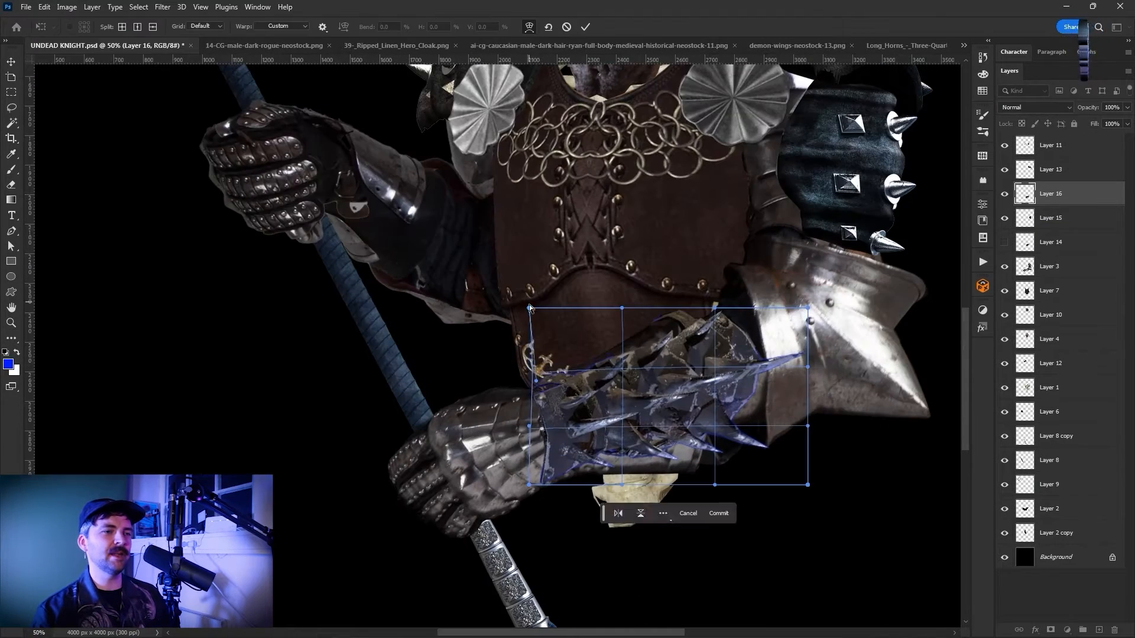
drag(679, 331, 715, 321)
key(Return)
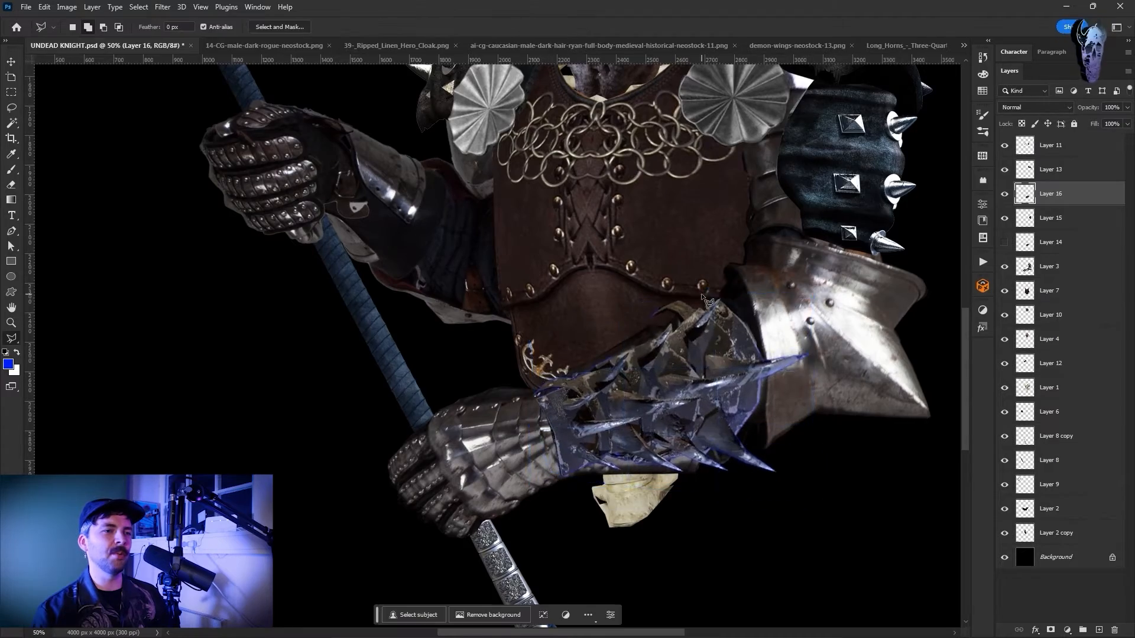
key(ctrl+0)
Lasso the blade-shaped collar plates across the orc's chest in shutterstock_1295725201.jpg
click(963, 45)
click(751, 155)
scroll(674, 244, up, 3)
scroll(342, 236, left, 2)
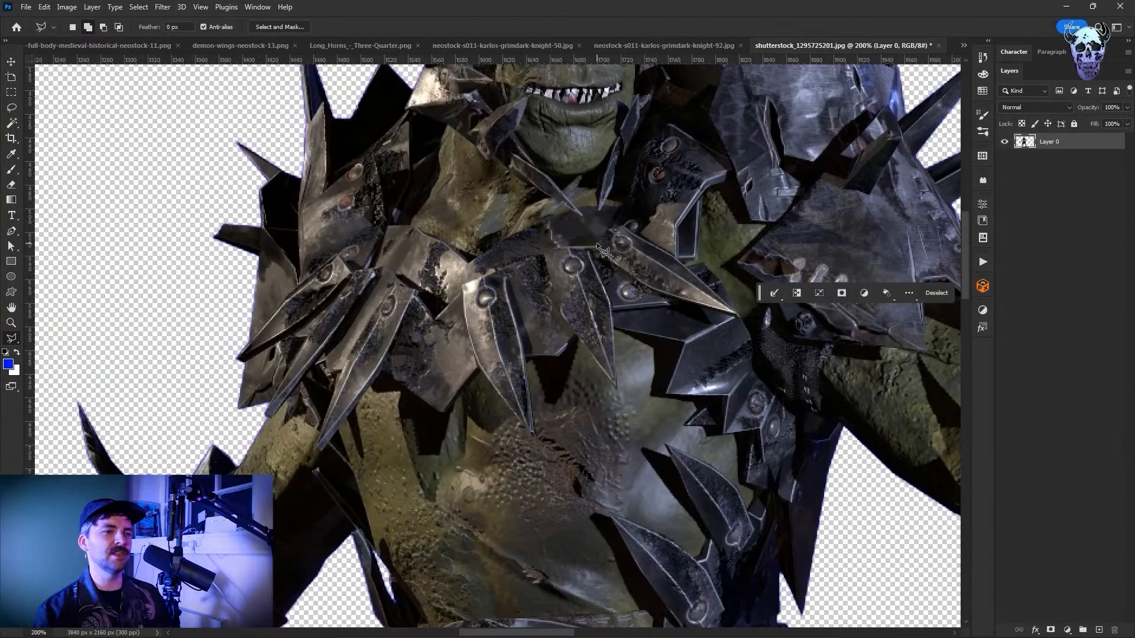
scroll(346, 235, up, 1)
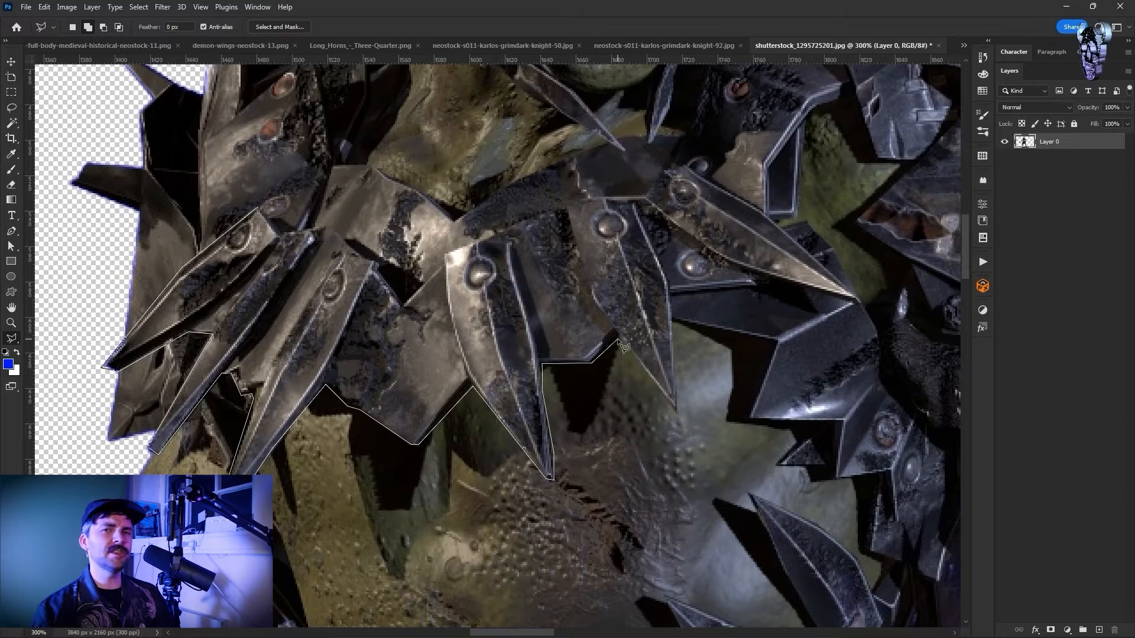
click(807, 119)
scroll(834, 147, up, 2)
click(324, 273)
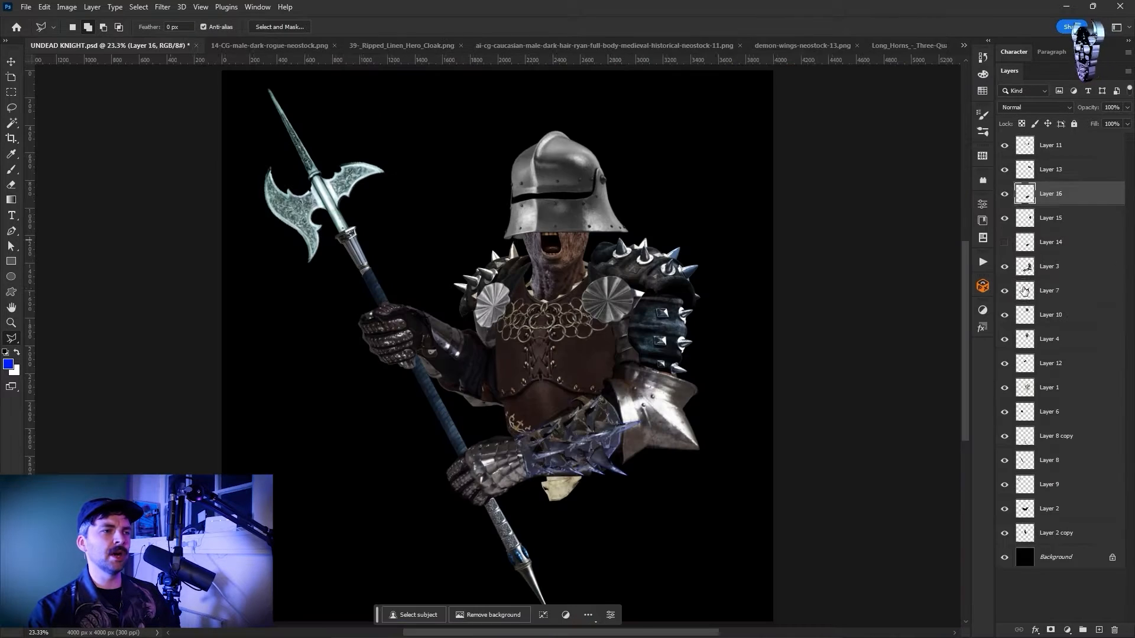
Paste the bladed collar above Layer 7 and warp it across the knight's breastplate
key(ctrl+t)
click(44, 6)
mouse_move(110, 277)
click(223, 362)
drag(477, 367, 490, 378)
drag(609, 290, 600, 285)
drag(598, 382, 611, 391)
key(Return)
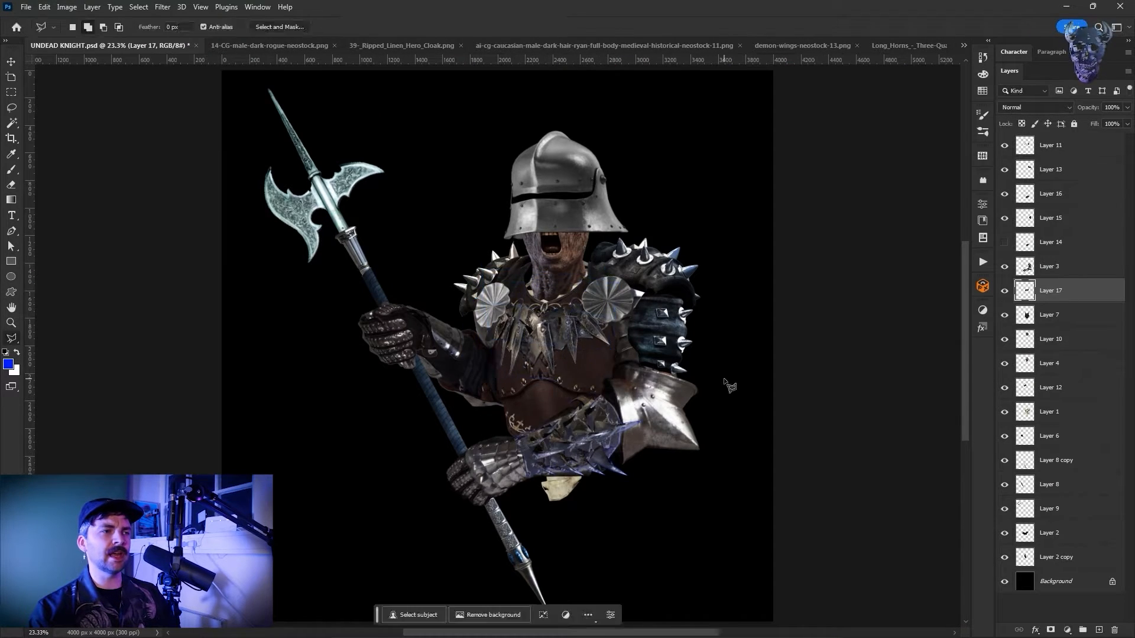
key(ctrl+t)
key(Return)
Try another spiked armour piece from shutterstock_1295725201.jpg above Layer 2, positioned over the upper gauntlet's forearm and rotated about 3°
click(962, 45)
click(805, 155)
key(ctrl+0)
scroll(342, 342, up, 4)
scroll(403, 179, up, 5)
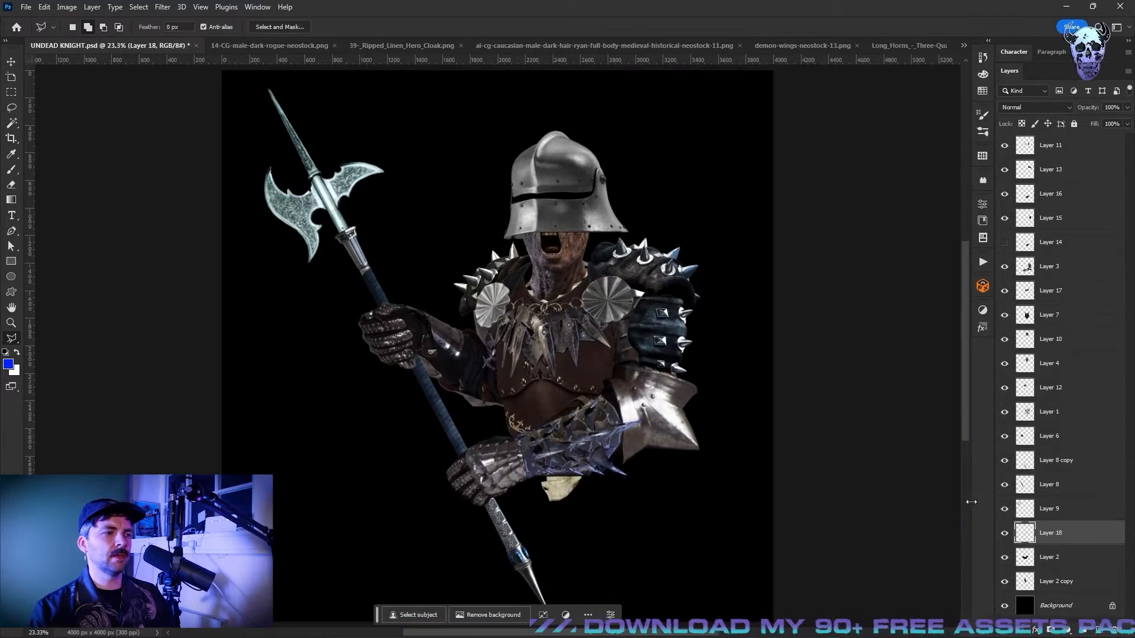
mouse_move(432, 289)
mouse_down()
mouse_move(427, 280)
mouse_move(398, 385)
mouse_move(238, 190)
mouse_up()
click(44, 7)
drag(582, 250, 561, 414)
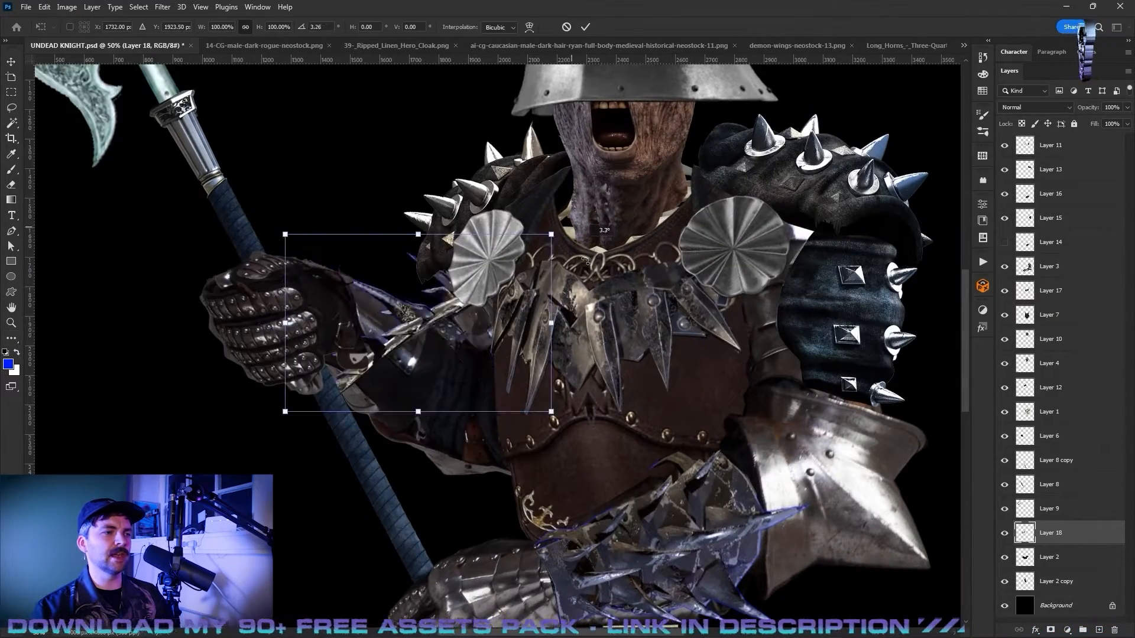
drag(450, 331, 396, 309)
Try to warp the Layer 18 armour piece around the upper forearm, and hide Layer 18
click(44, 7)
click(219, 488)
drag(283, 425, 461, 443)
key(Return)
click(48, 7)
click(70, 266)
key(ctrl+0)
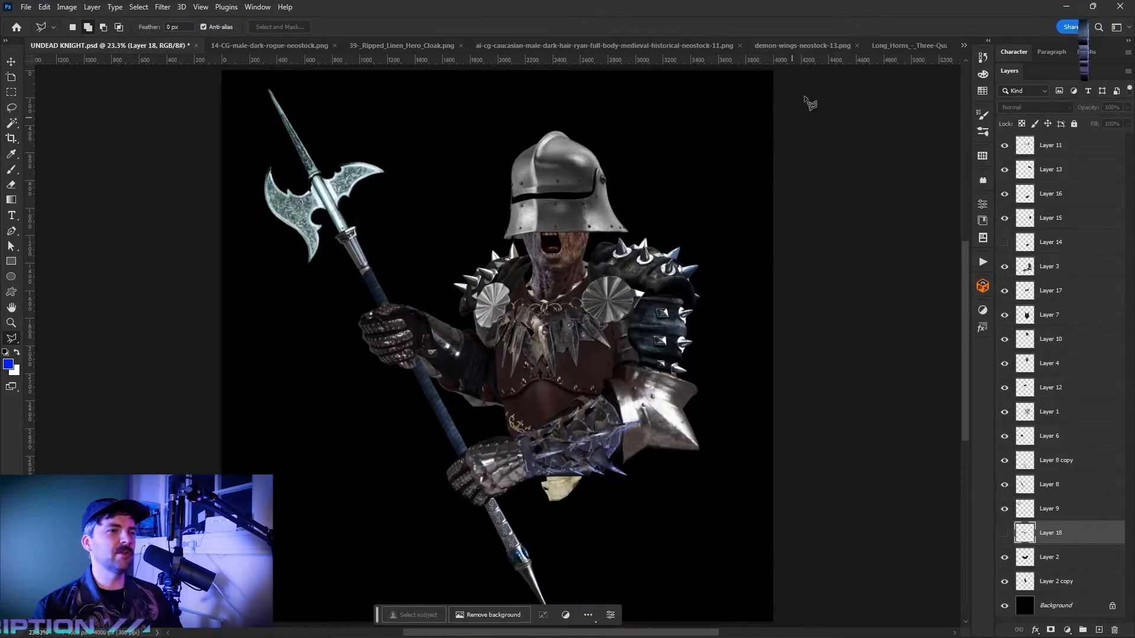
Select the red background in shutterstock_1379819873.jpg by colour, unlock the layer and delete the red
click(963, 45)
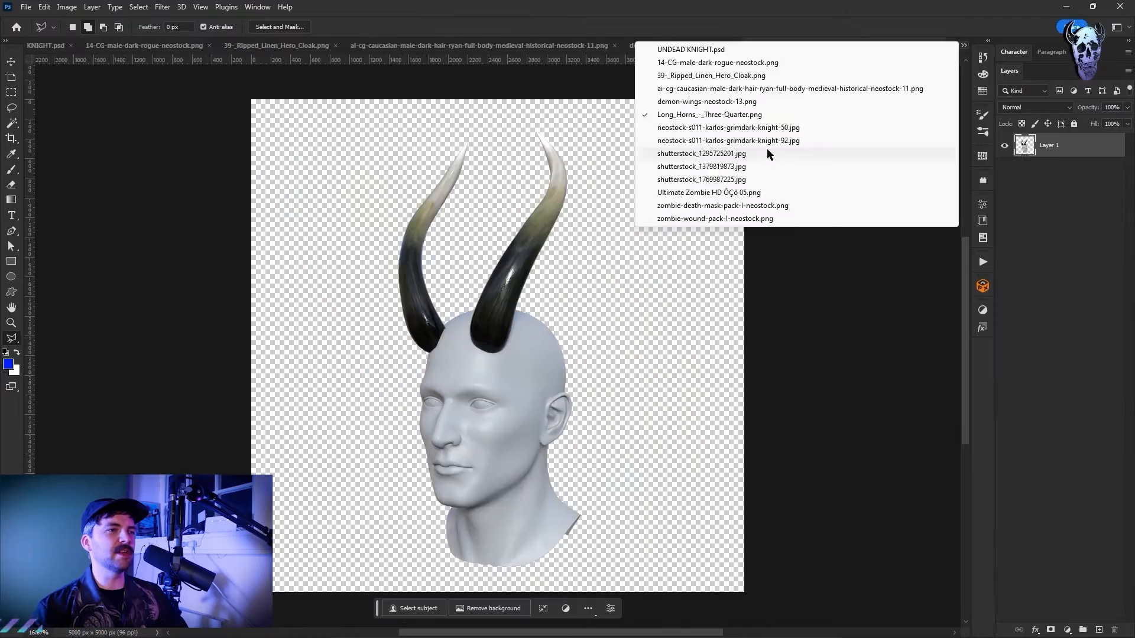
click(767, 153)
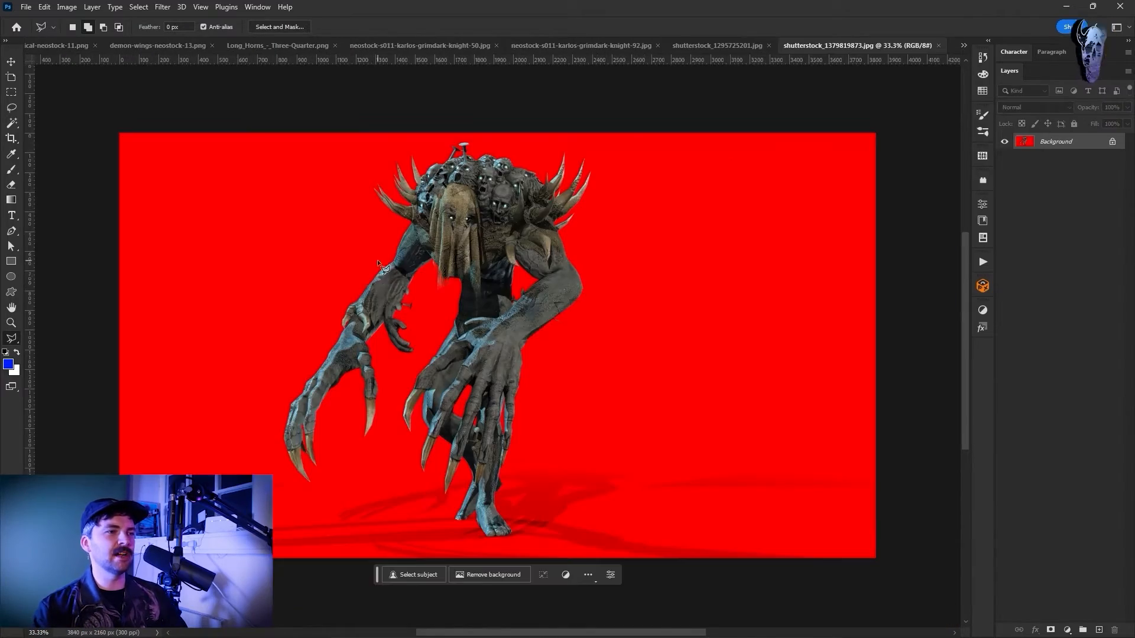
scroll(414, 225, up, 3)
click(138, 6)
click(155, 126)
click(182, 157)
click(939, 182)
click(1111, 141)
key(Delete)
key(ctrl+d)
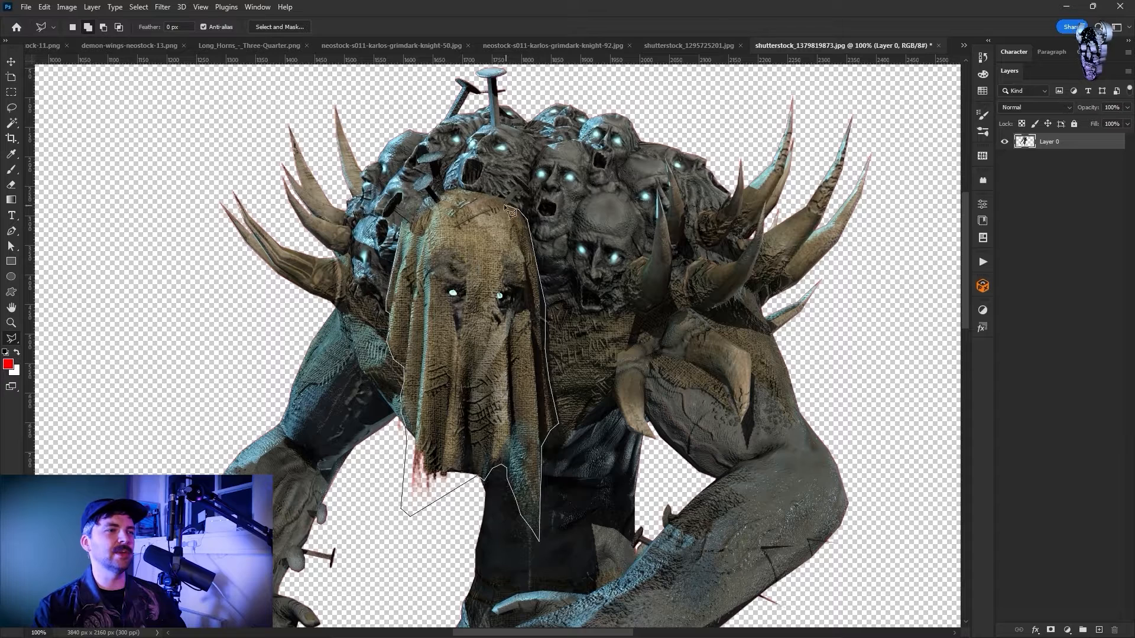
Lasso the draped cloth off the creature's face and paste it into UNDEAD KNIGHT.psd above Layer 10, enlarged to about 241%
click(424, 216)
click(963, 45)
click(658, 48)
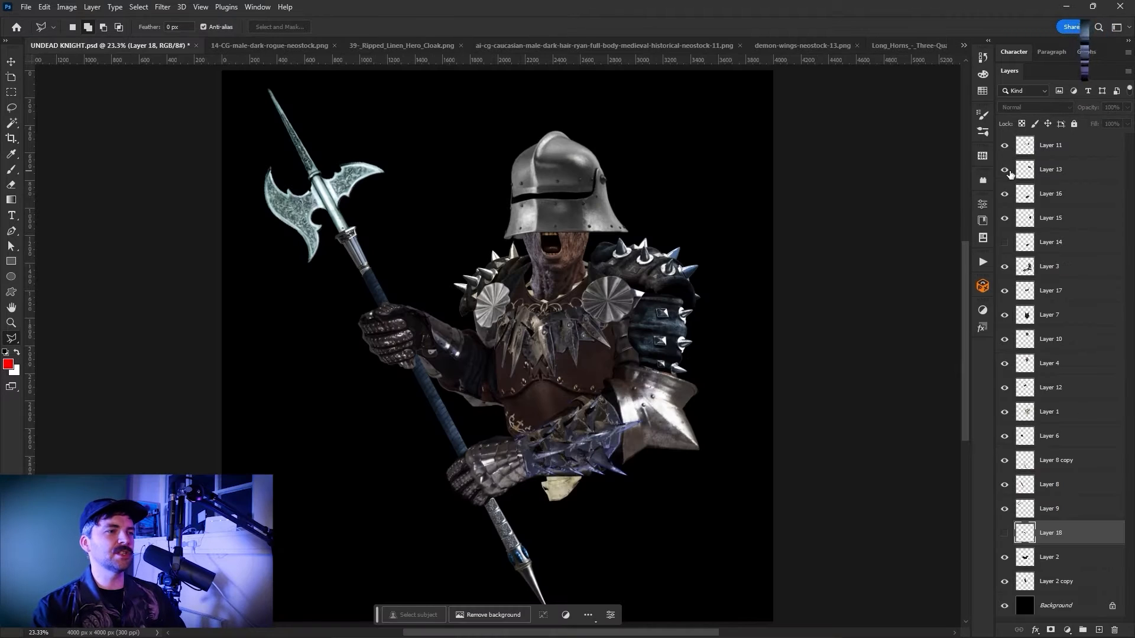
key(ctrl+v)
key(ctrl+t)
drag(476, 305, 400, 114)
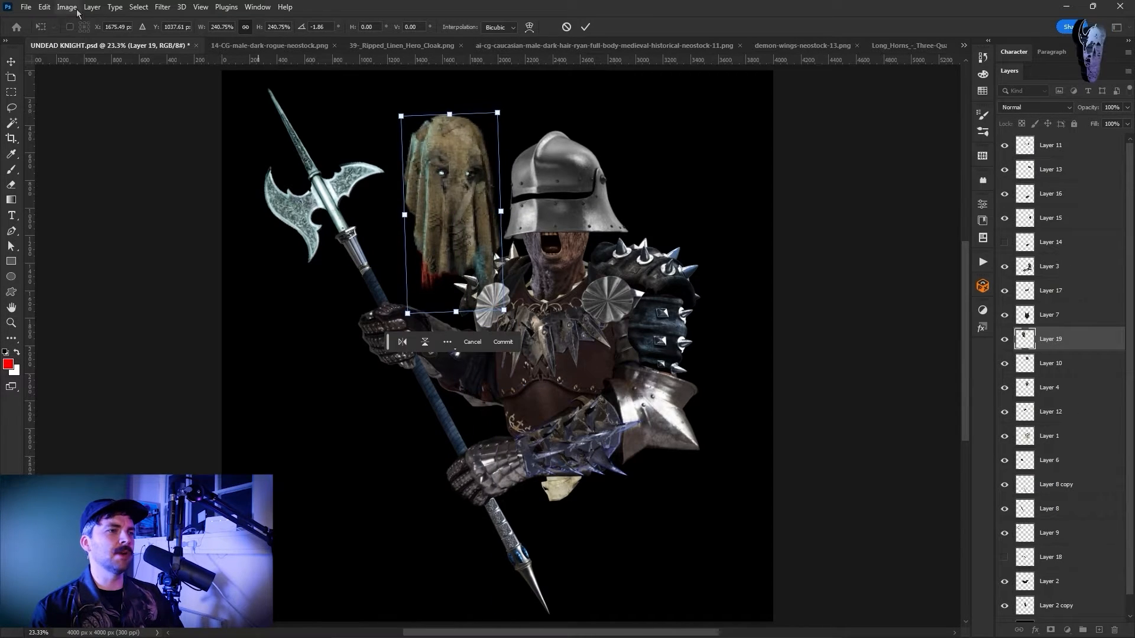
Flip the pasted cloth horizontally and fit it over the knight's helmet and face
click(44, 6)
click(231, 498)
drag(464, 224, 565, 247)
drag(597, 136, 603, 131)
key(Return)
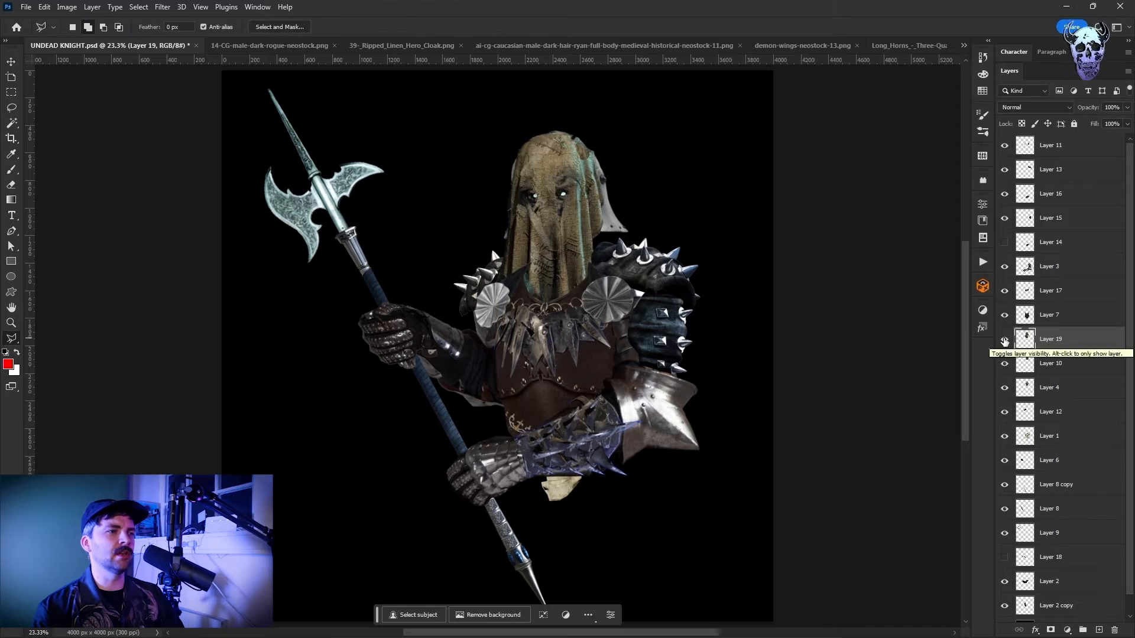
Set Layer 19's opacity to 50% and fine-tune the cloth's alignment with the helmet
key(ctrl+t)
key(Return)
drag(1087, 107, 1058, 108)
key(ctrl+t)
drag(661, 84, 668, 86)
key(Return)
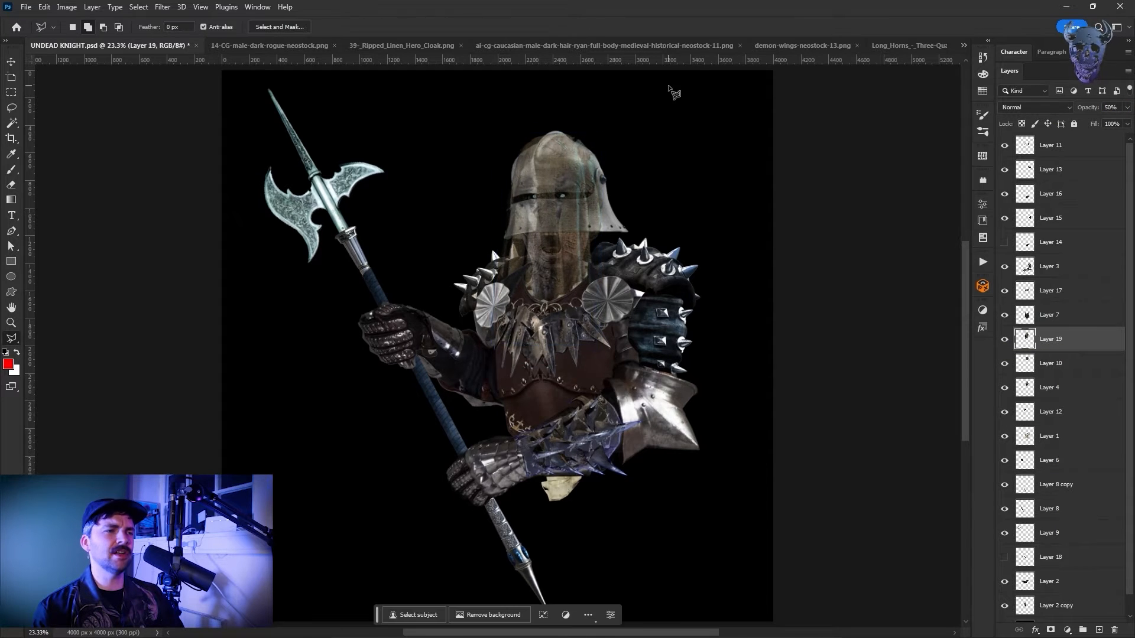
Erase the part of the cloth that covers the helmet's dome above the visor slit
scroll(680, 107, up, 3)
key(bracketleft)
key(bracketleft)
key(bracketleft)
click(456, 237)
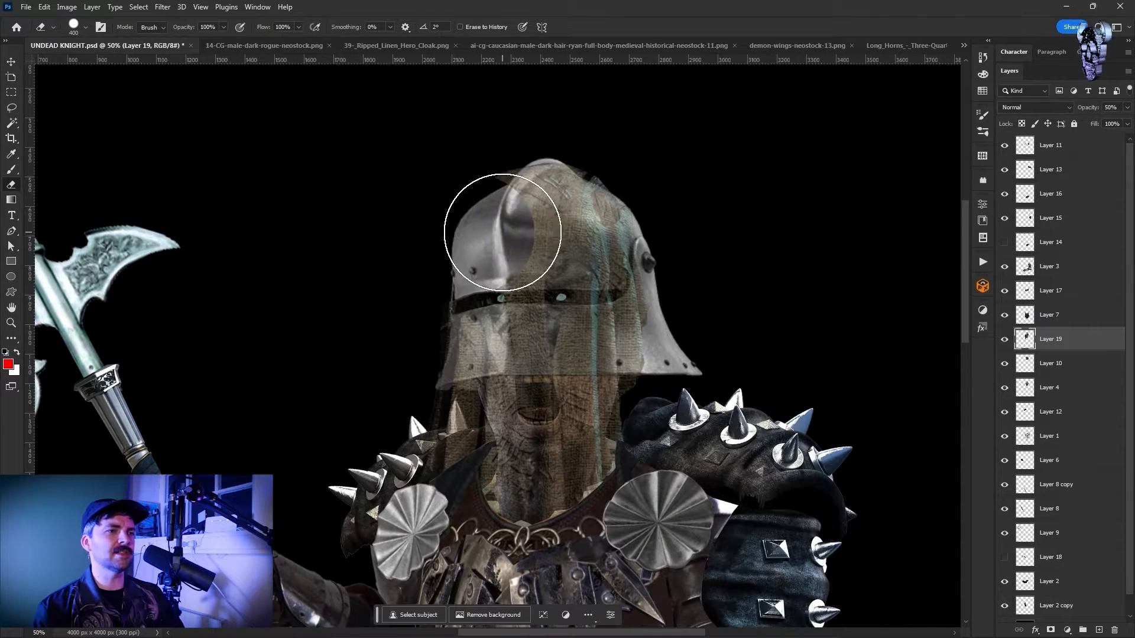
drag(503, 232, 584, 230)
click(561, 159)
Restore Layer 19's opacity to 100% and nudge the cloth slightly down
drag(1088, 107, 1123, 107)
key(ctrl+t)
key(shift+Down)
key(Return)
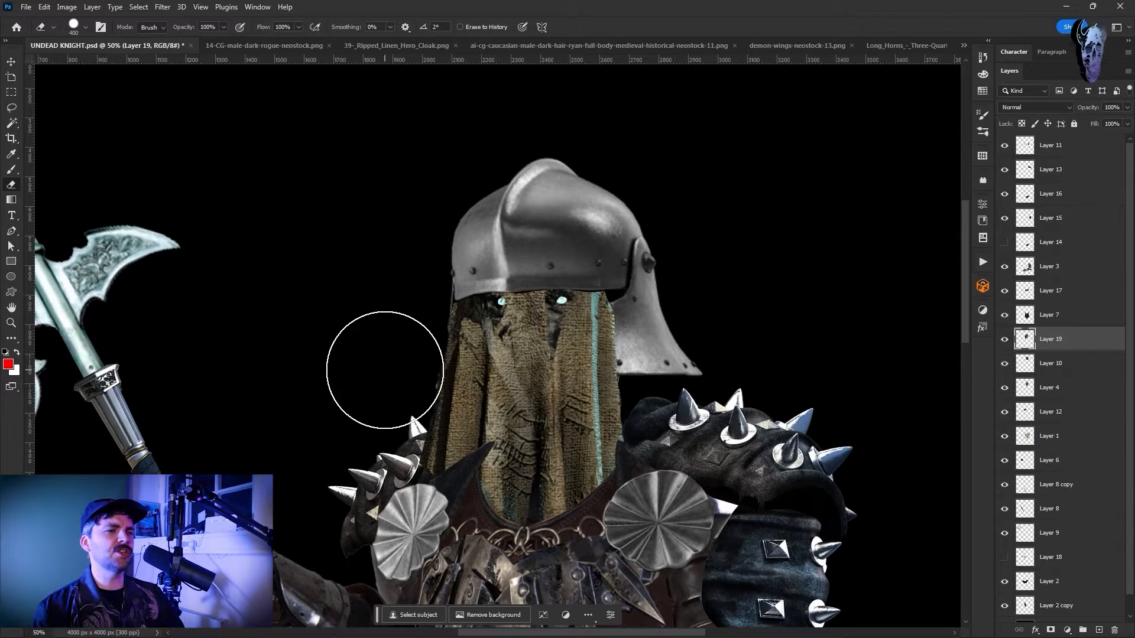
Add a Black & White adjustment layer with the Default preset above Layer 11
key(ctrl+0)
key(ctrl+minus)
key(ctrl+minus)
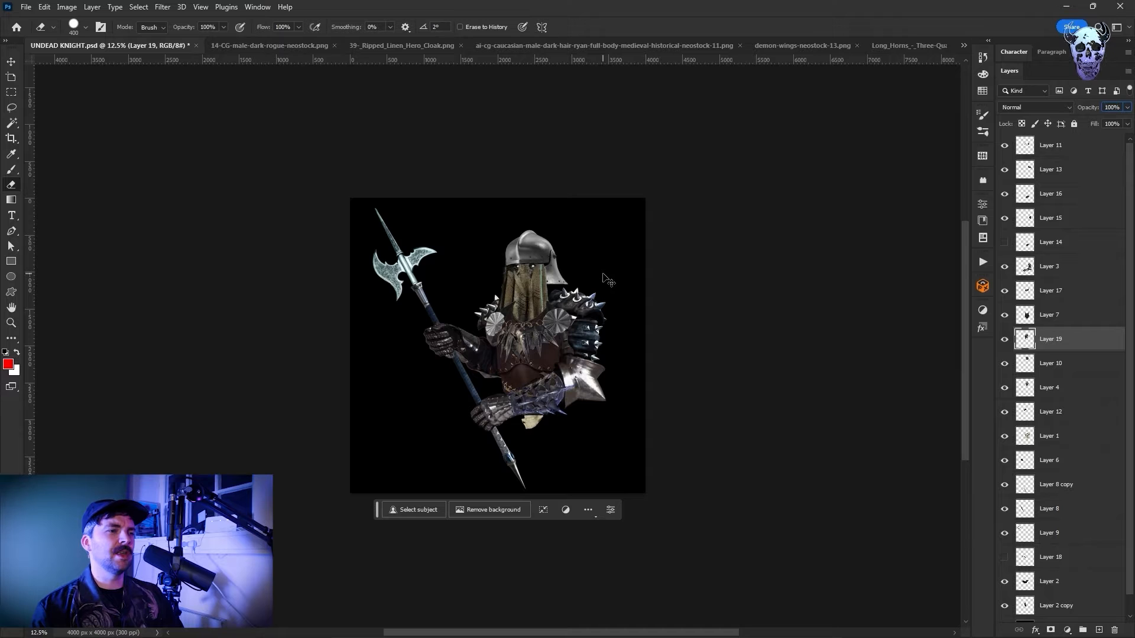
click(1083, 143)
click(1067, 629)
click(1094, 538)
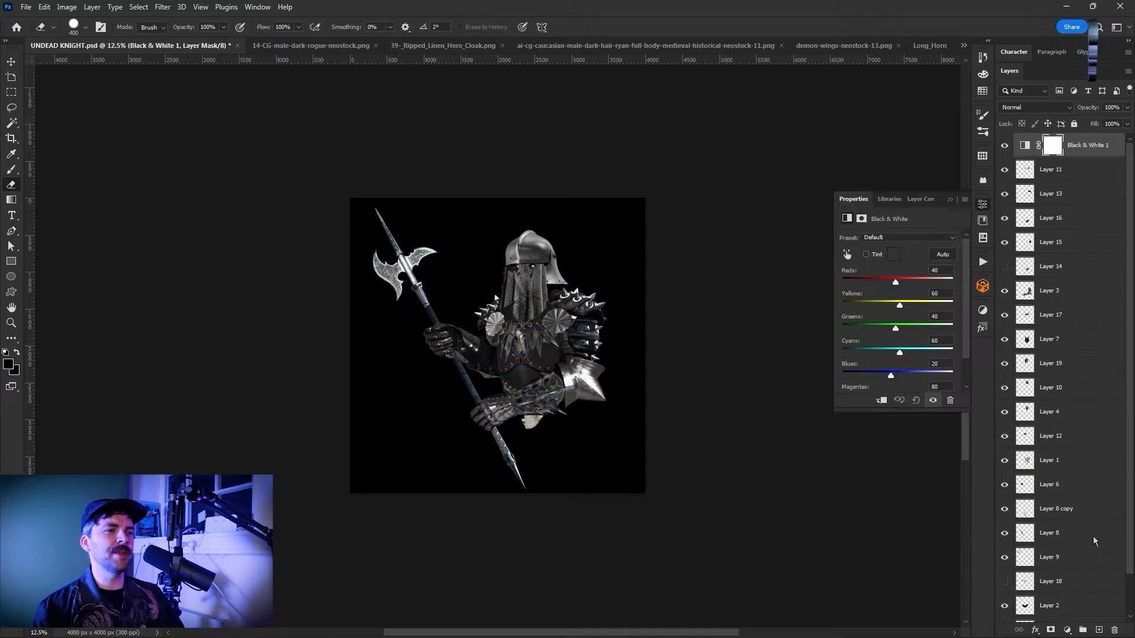
click(950, 199)
Switch the eraser to a soft round brush and touch up the outer edge of the cloth on Layer 19
click(1004, 364)
click(85, 26)
click(15, 90)
key(Return)
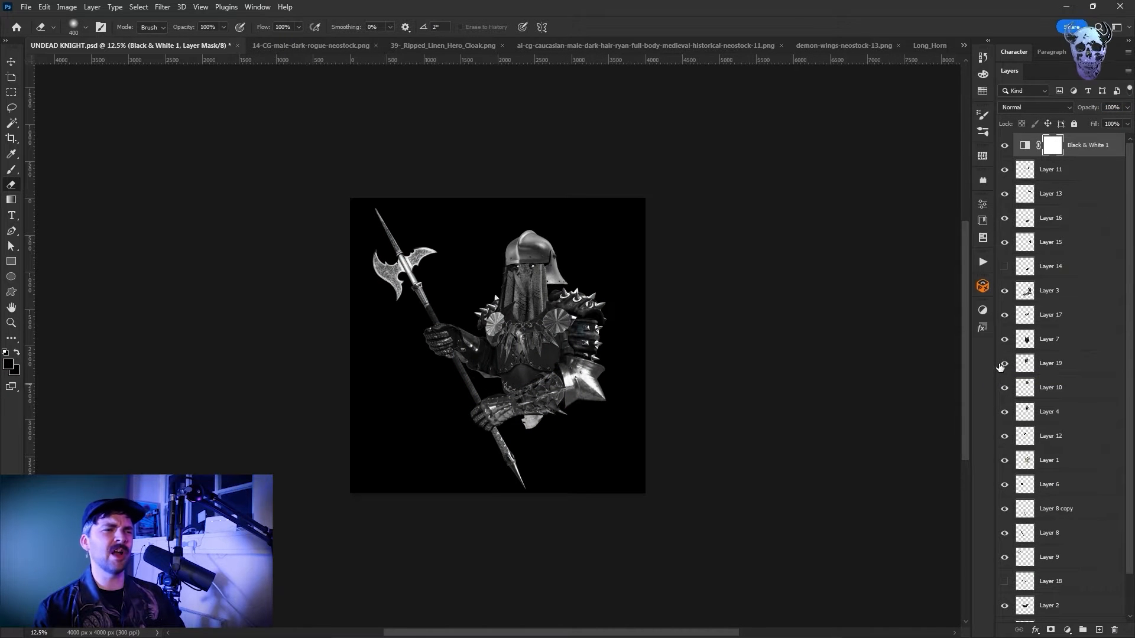
click(1050, 363)
key(ctrl+plus)
key(ctrl+plus)
key(ctrl+plus)
drag(664, 151, 656, 204)
key(ctrl+z)
click(667, 141)
click(1049, 340)
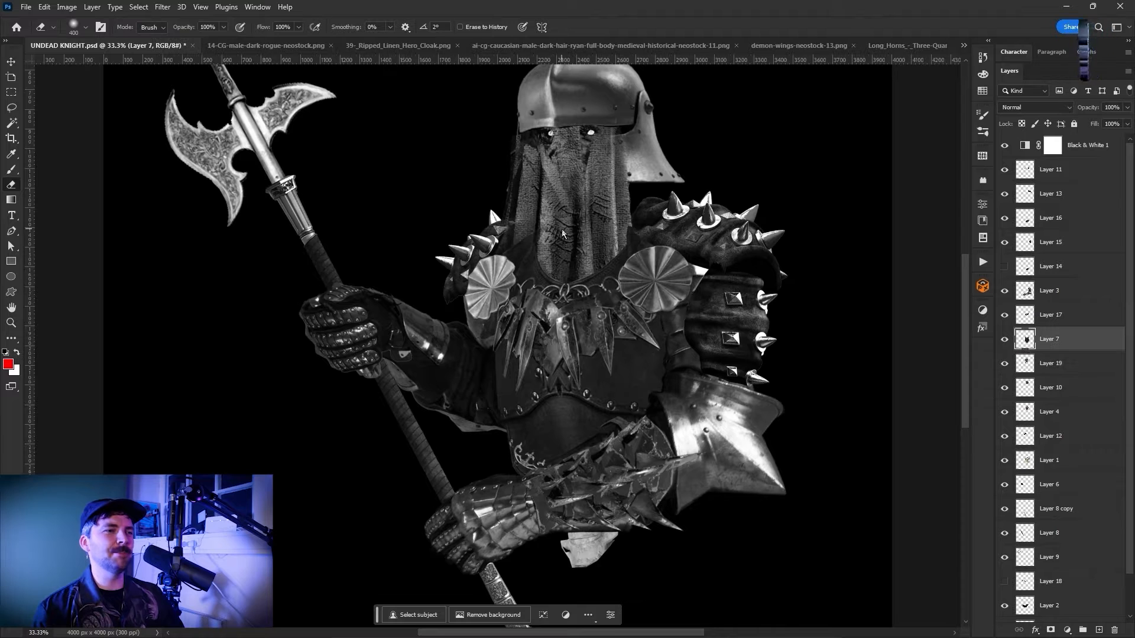
Move the cloth on Layer 19 beneath the helmet on Layer 10 so it hangs out from under the visor
key(ctrl+0)
key(ctrl+plus)
click(1004, 363)
click(1004, 363)
mouse_move(1035, 364)
mouse_down()
mouse_move(1046, 418)
mouse_move(1035, 358)
mouse_up()
key(ctrl+[)
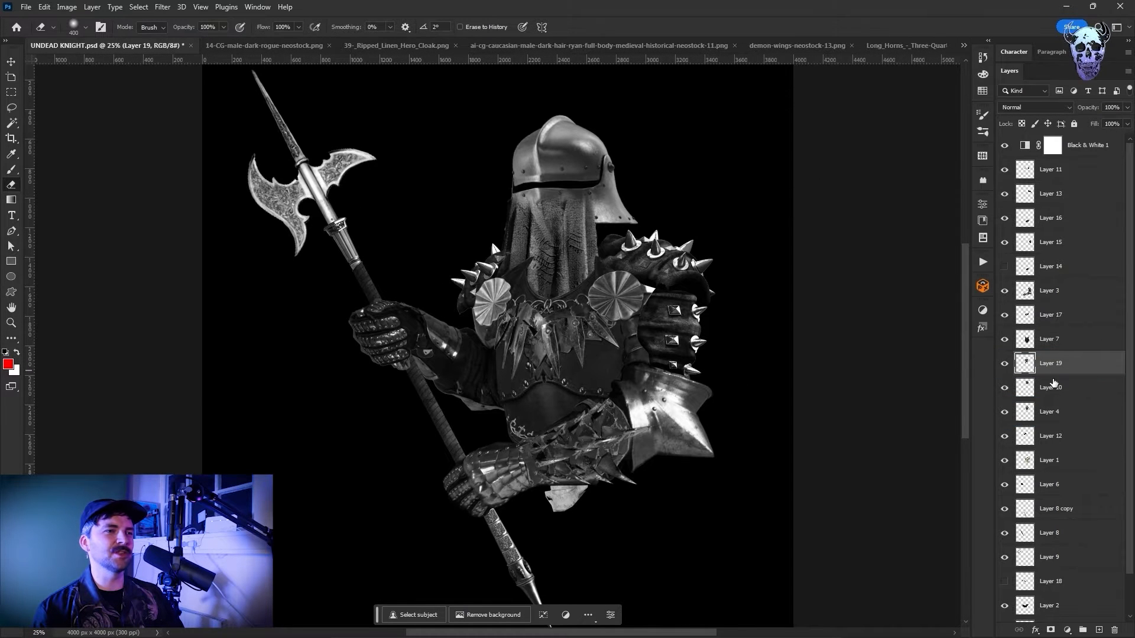
key(ctrl+])
key(ctrl+t)
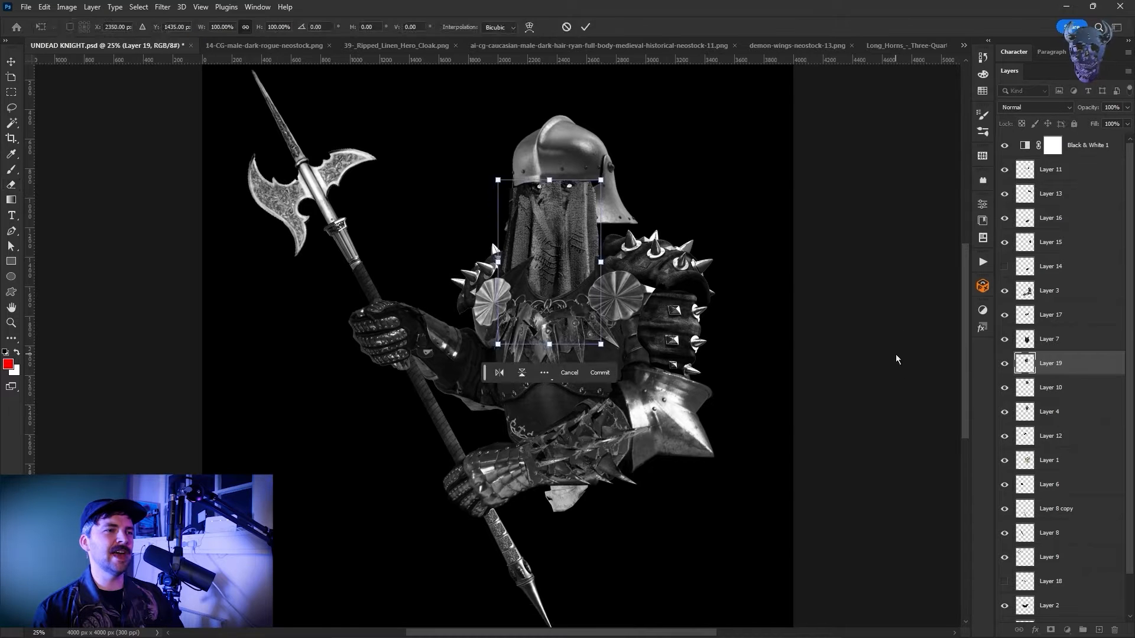
key(Escape)
drag(1046, 363, 1046, 390)
Select the helmet's dark visor slit with the Magic Wand and delete it from Layer 10
scroll(497, 111, up, 2)
key(w)
click(614, 260)
click(1001, 388)
click(1040, 363)
key(e)
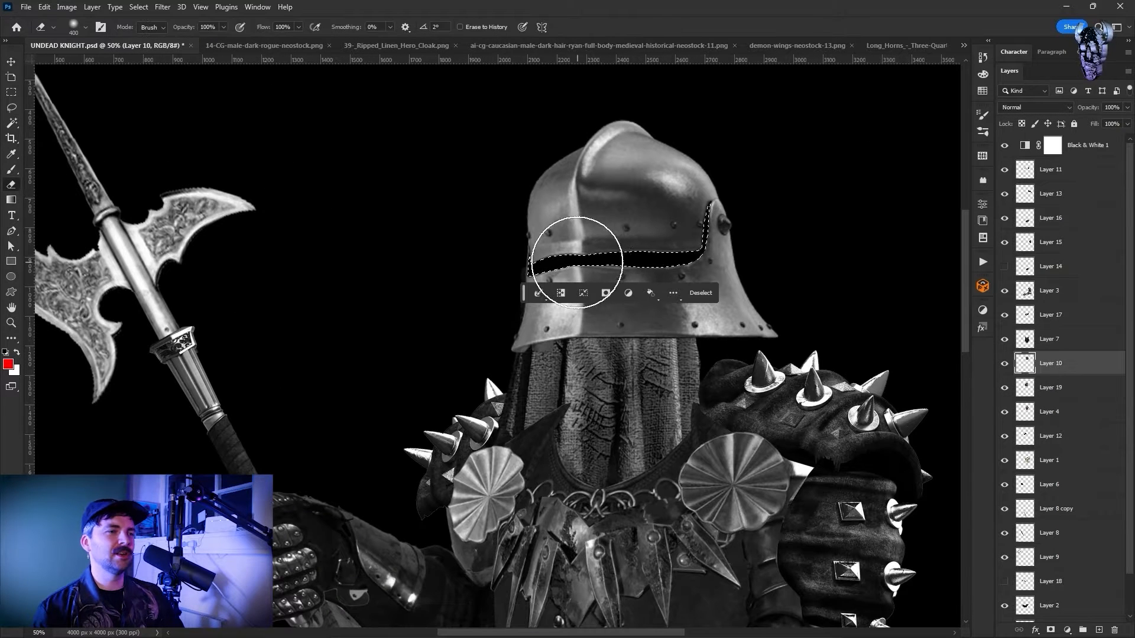
key(Delete)
key(ctrl+d)
key(ctrl+0)
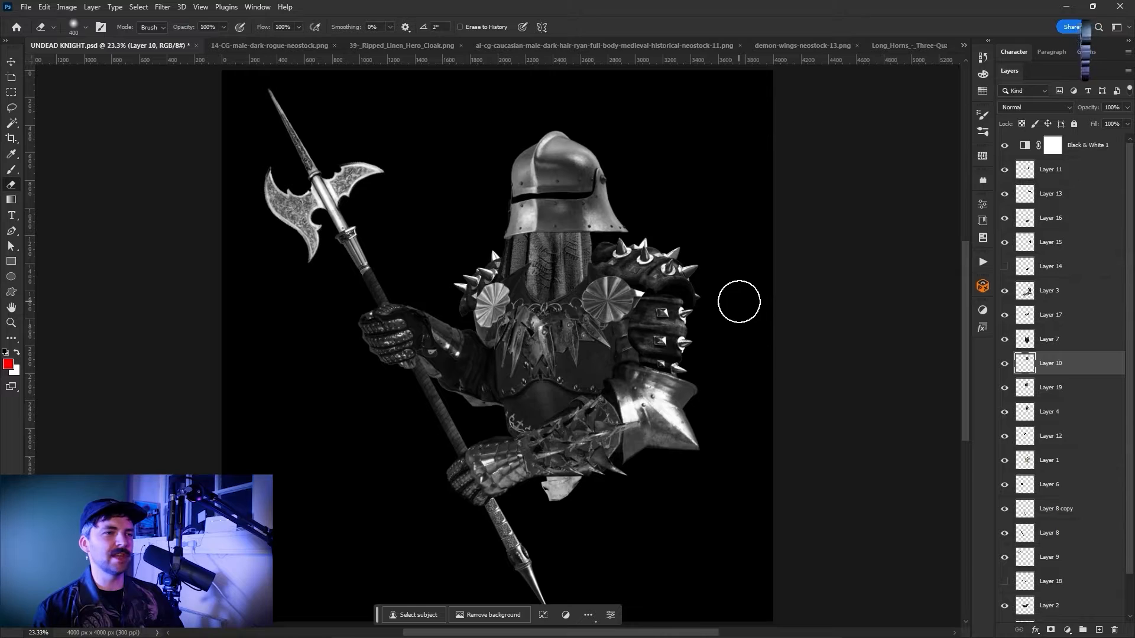
Warp the cloth on Layer 19 to fit beneath the helmet and inside the collar
key(alt+])
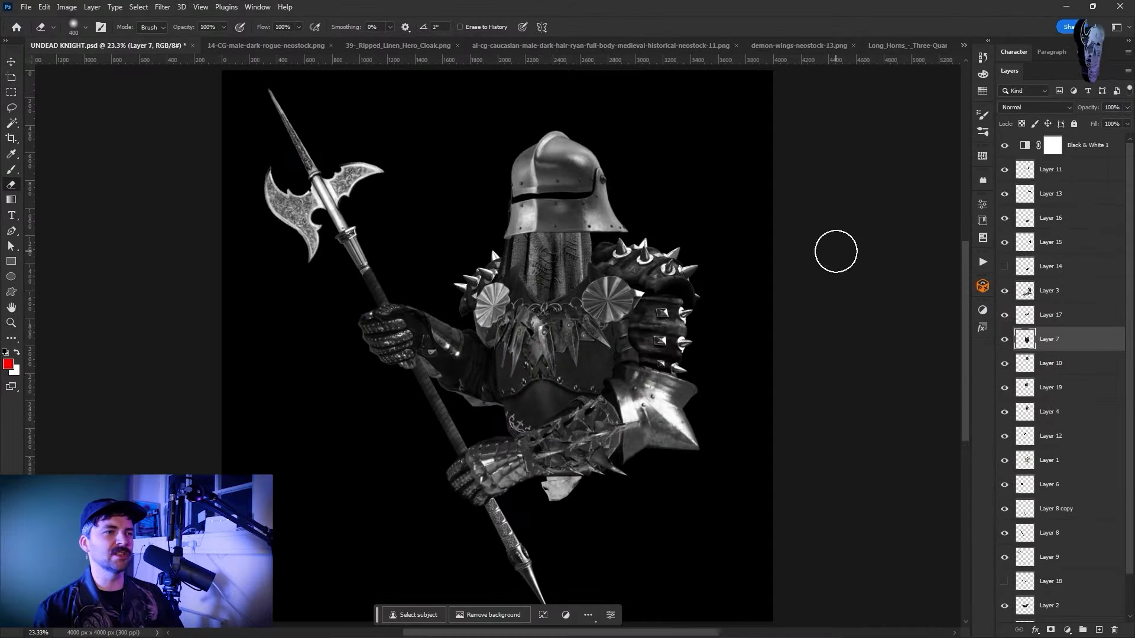
click(1050, 387)
click(44, 6)
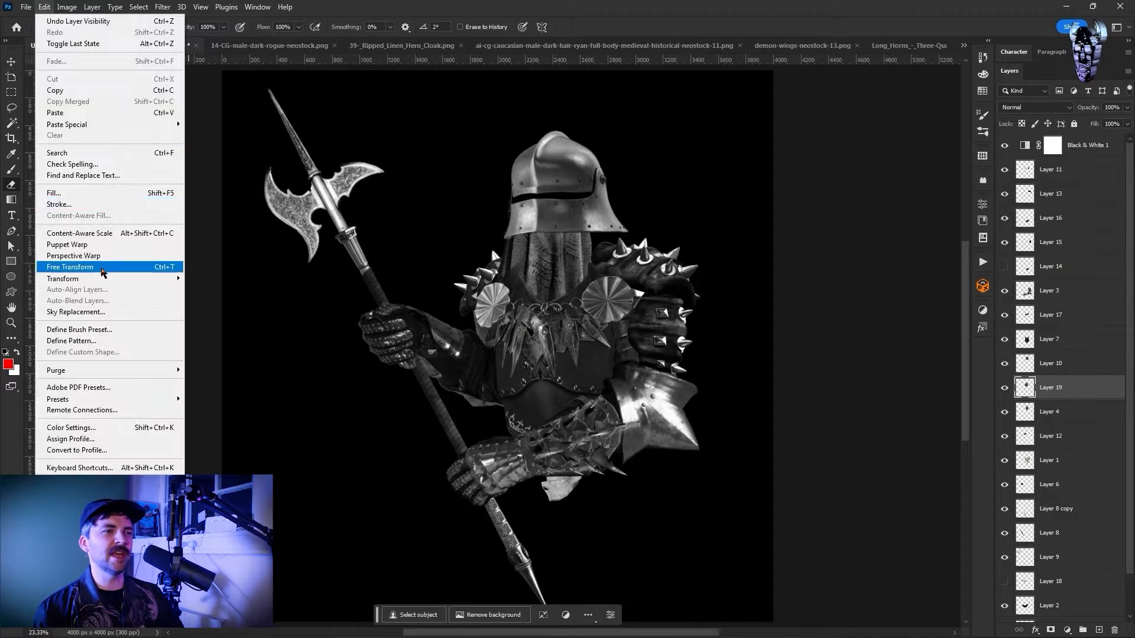
click(102, 268)
drag(553, 255, 559, 256)
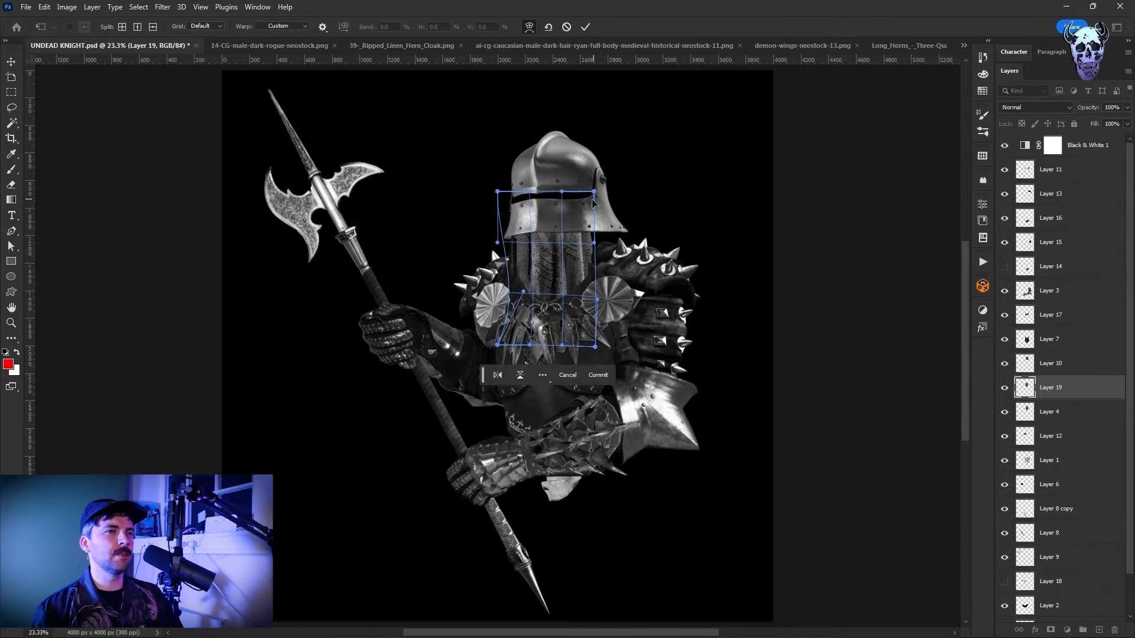
key(Return)
Liquify the halberd's axe blades on Layer 9 into larger, longer curved shapes
scroll(727, 349, up, 1)
scroll(726, 349, up, 1)
scroll(1046, 497, down, 2)
click(1031, 513)
key(ctrl+shift+x)
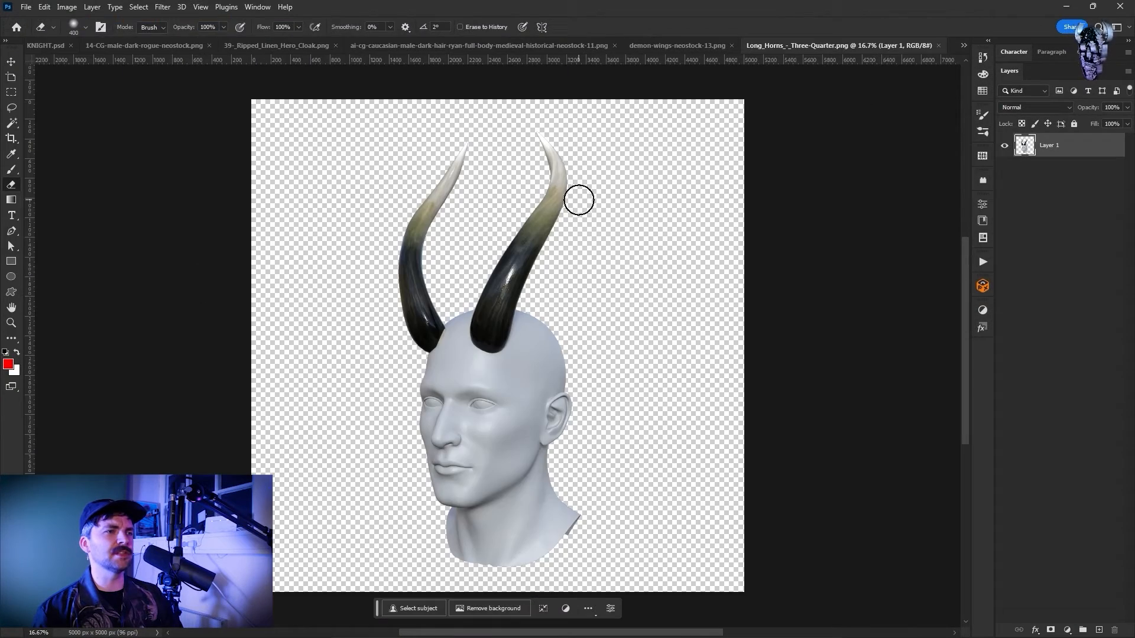
Remove the mannequin head and neck from Long_Horns_-_Three-Quarter.png with the Magic Wand and a hard eraser, keeping only the horns
click(452, 335)
key(Delete)
key(ctrl+d)
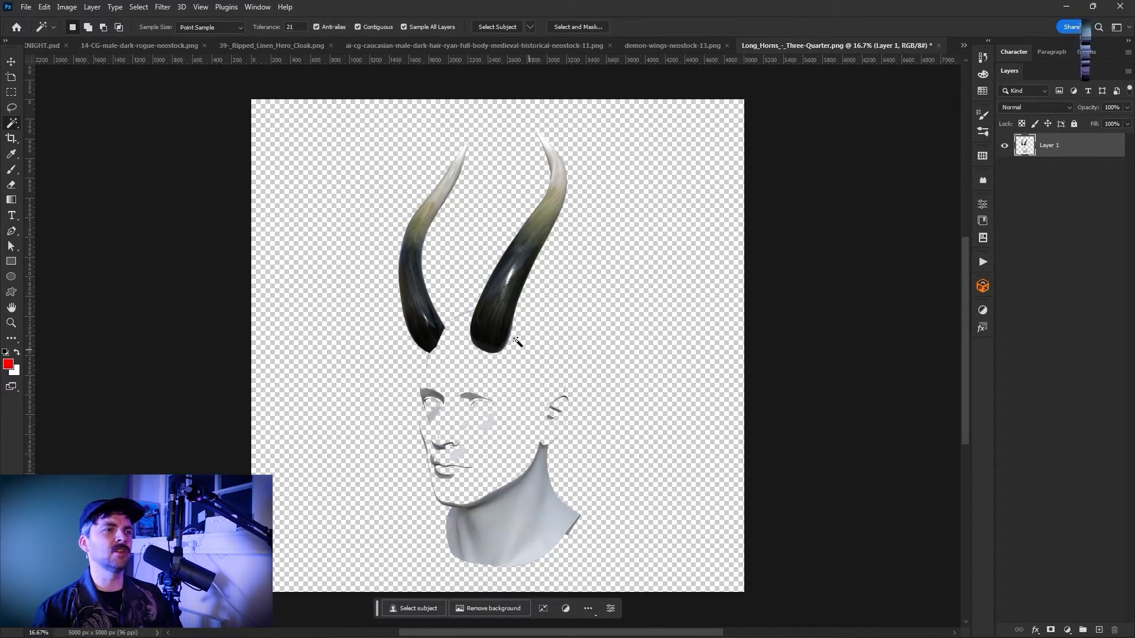
click(86, 27)
click(89, 215)
drag(420, 372, 470, 302)
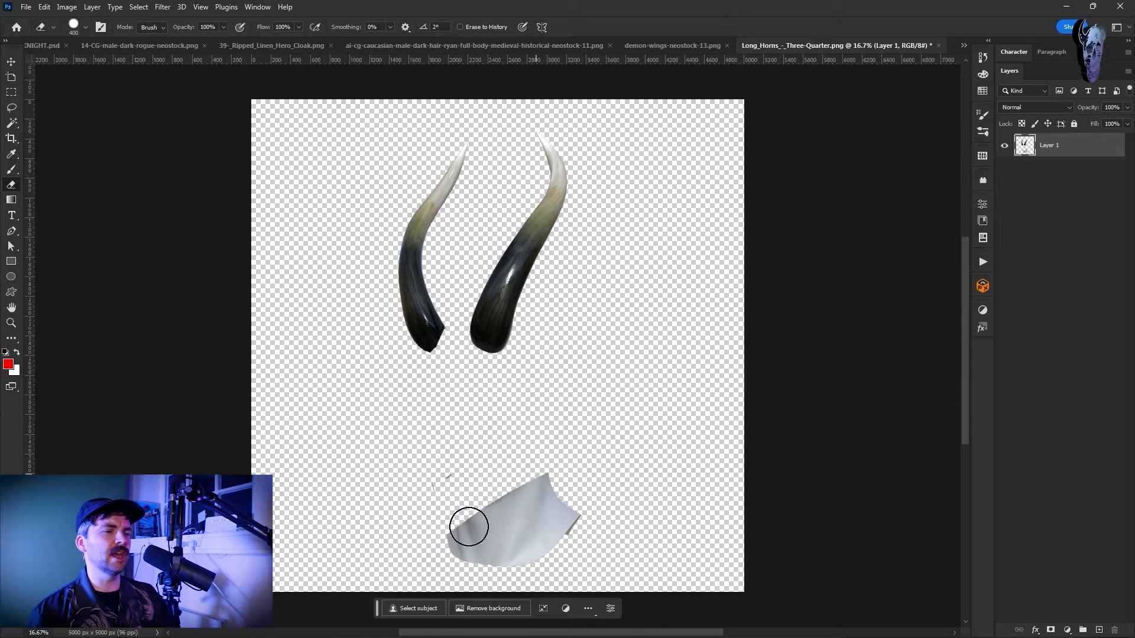
drag(468, 527, 550, 520)
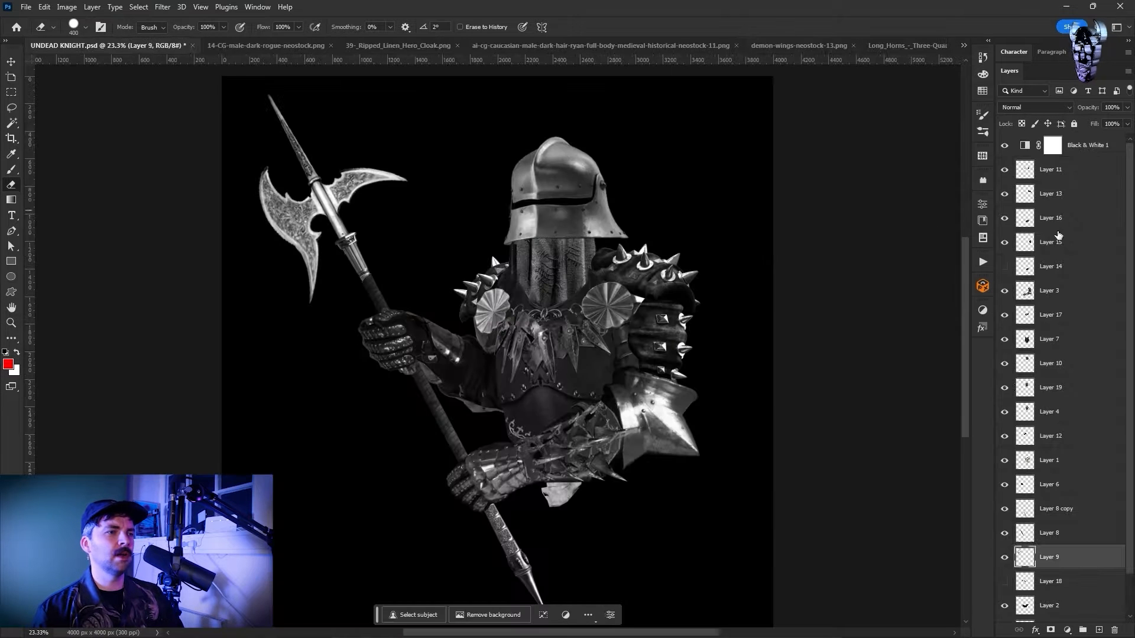
Paste the horns into UNDEAD KNIGHT.psd above Layer 11, scaled and positioned on top of the helmet
key(ctrl+v)
drag(532, 354, 570, 142)
drag(562, 72, 558, 71)
drag(544, 77, 542, 86)
key(Return)
Shift all figure layers from Layer 20 down slightly lower on the canvas, and liquify the helmet's horns into a wider curve
scroll(1056, 355, down, 3)
click(1056, 581)
scroll(1056, 355, up, 3)
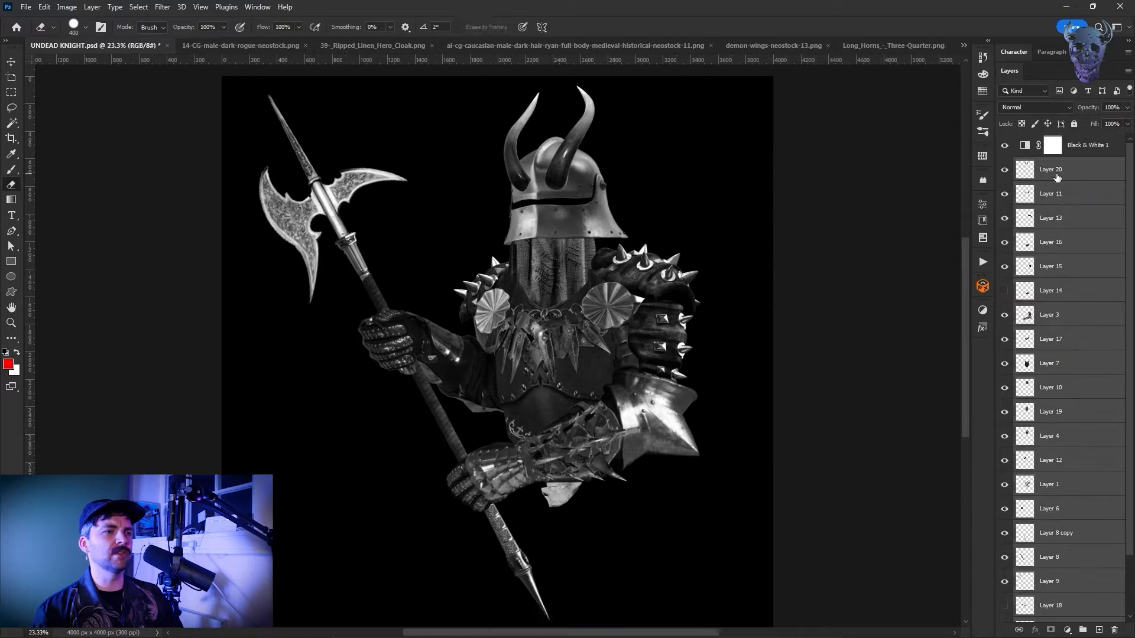
shift+click(1057, 177)
key(ctrl+t)
key(ctrl+minus)
key(ctrl+minus)
drag(605, 209, 604, 212)
key(Return)
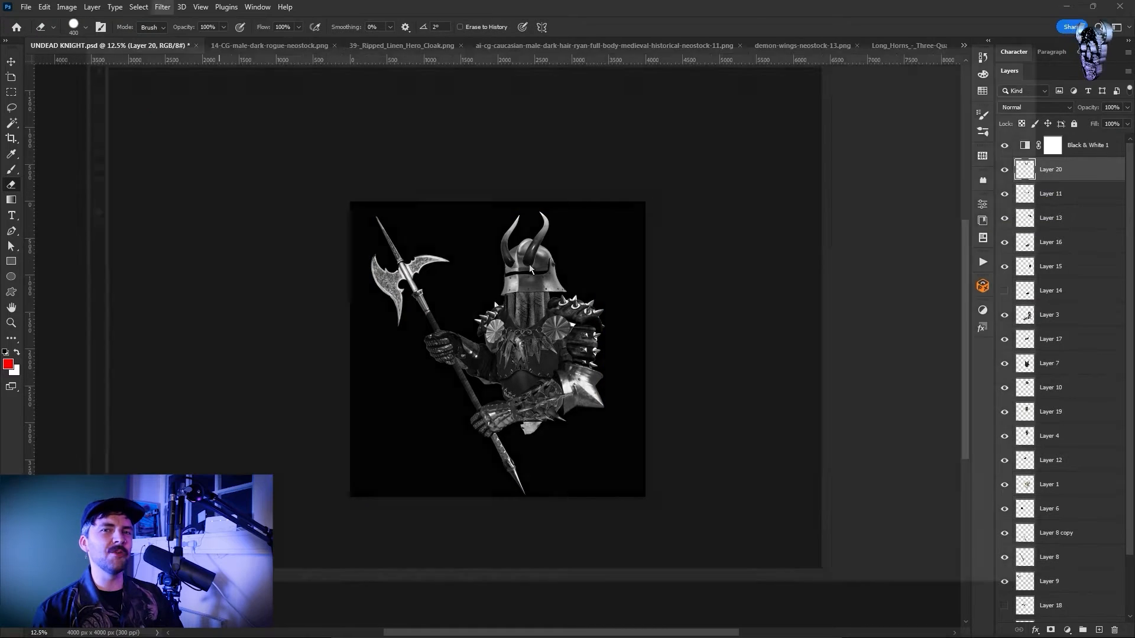
key(ctrl+shift+x)
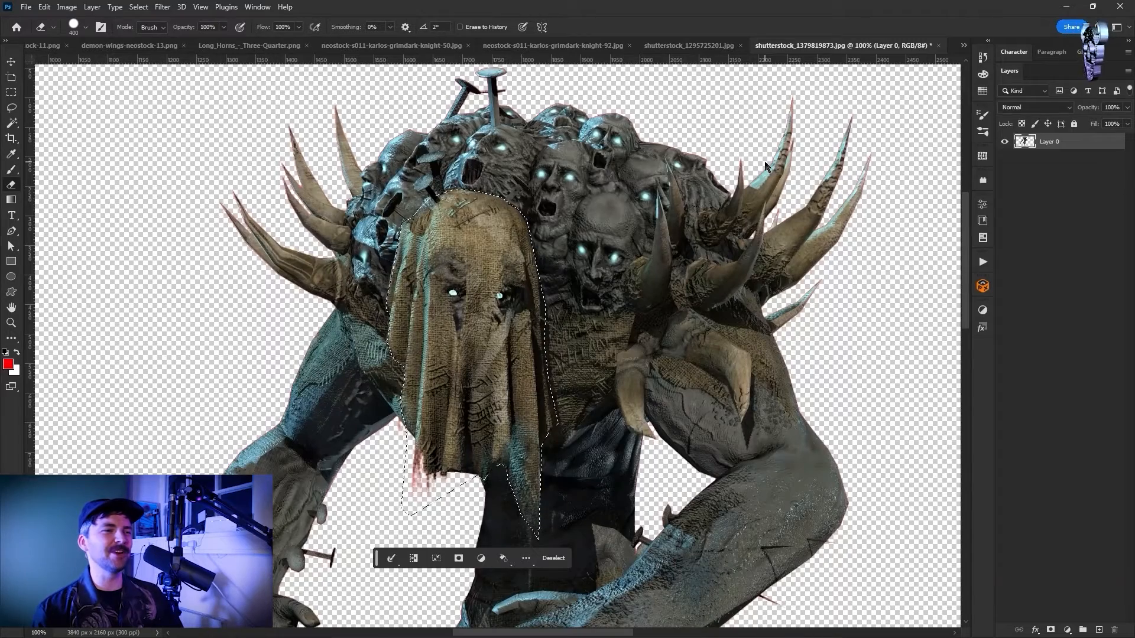
Lasso the cluster of screaming faces beside the cloth in shutterstock_1379819873.jpg and paste it into UNDEAD KNIGHT.psd above Layer 20
key(ctrl+d)
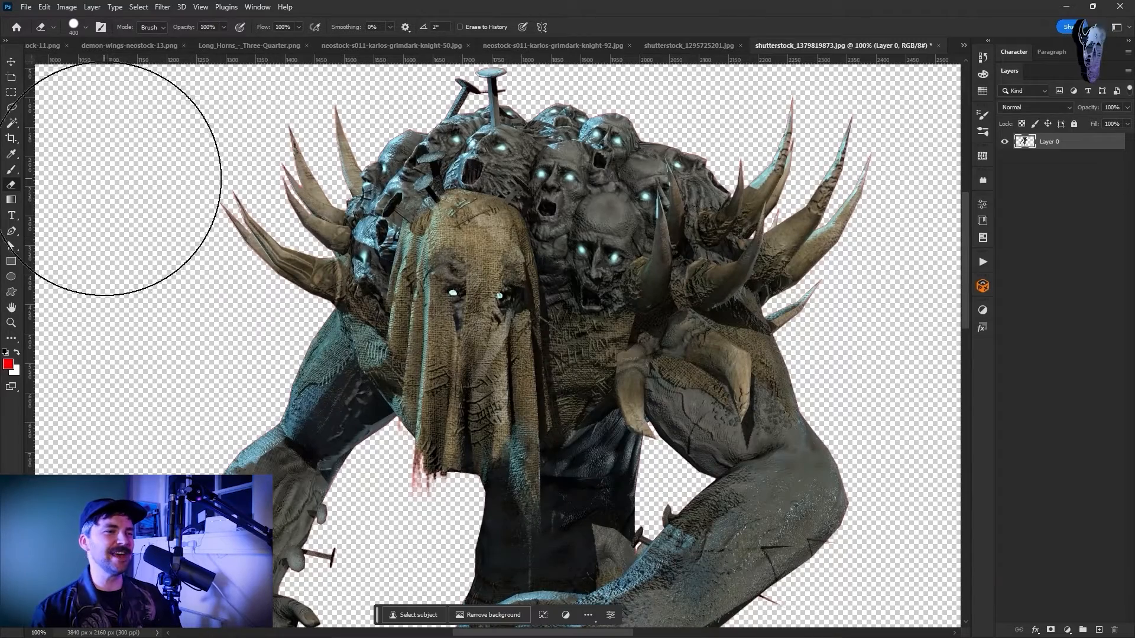
key(l)
click(582, 90)
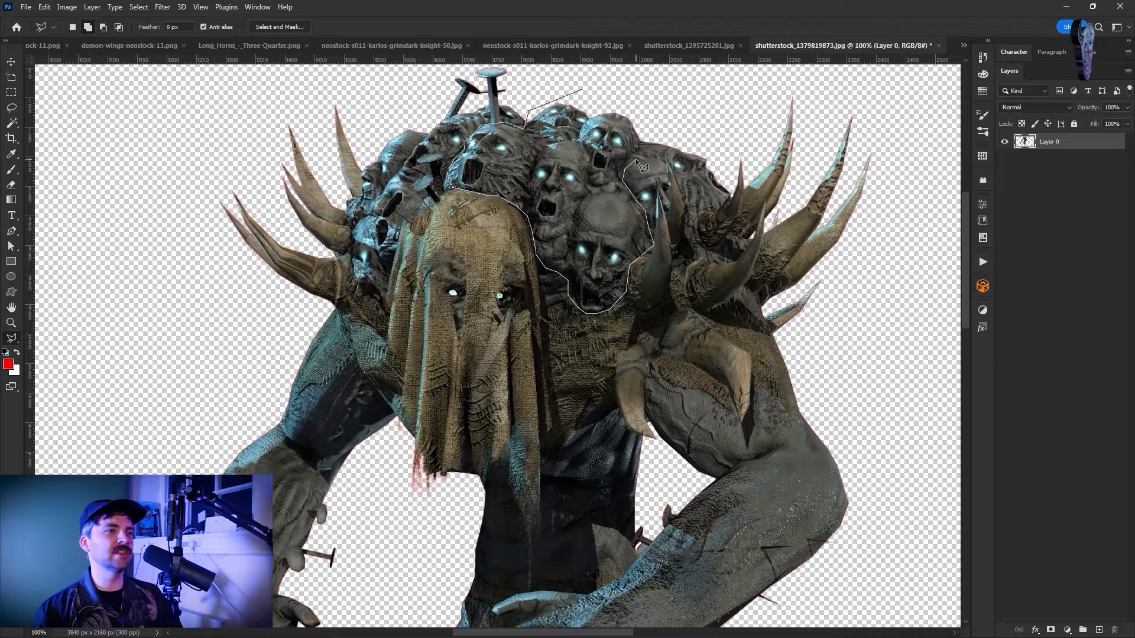
key(ctrl+w)
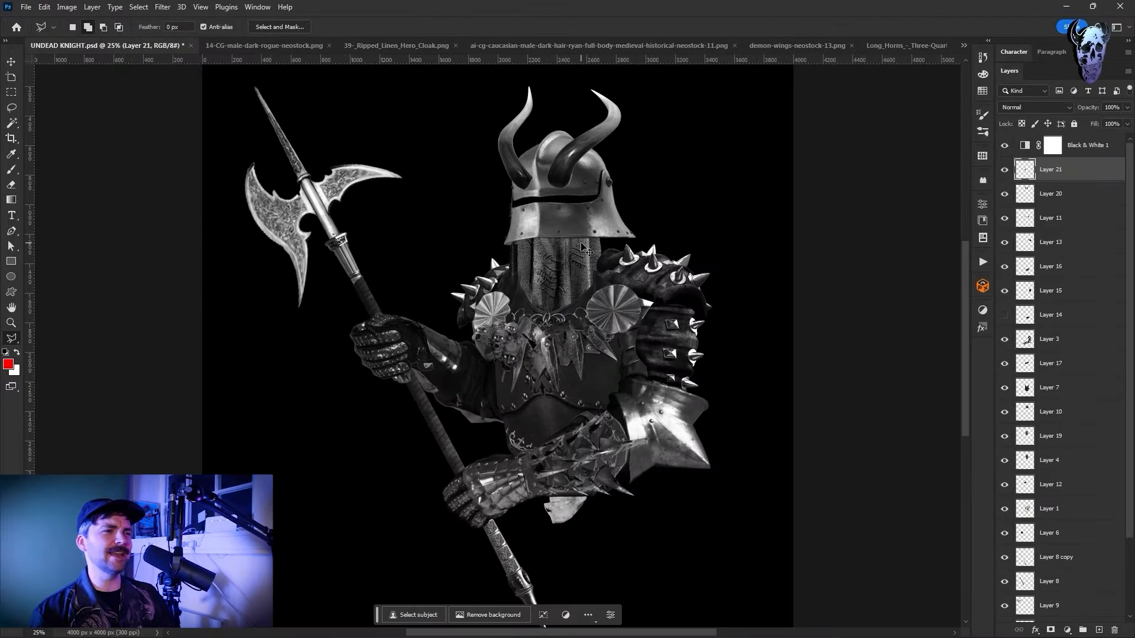
Transform and warp the cluster of faces on Layer 21 over the knight's elbow plate
key(ctrl+t)
drag(520, 321, 558, 396)
drag(603, 363, 675, 399)
drag(591, 395, 654, 426)
click(43, 6)
mouse_move(65, 279)
click(207, 358)
key(Return)
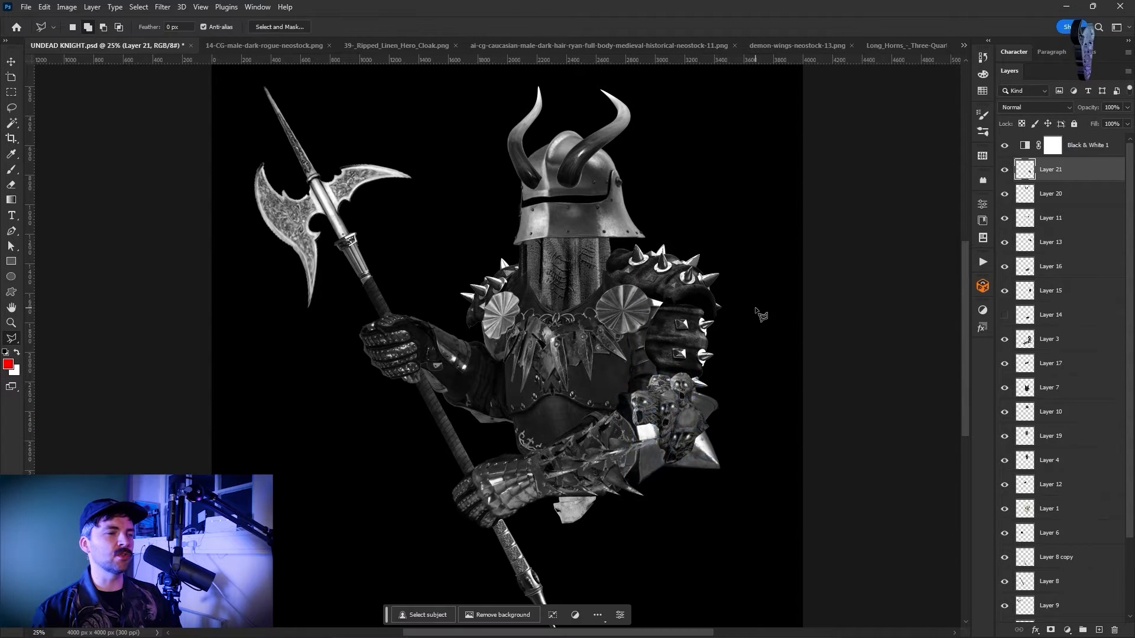
Select the white background around the orc in shutterstock_1769987225.jpg with the Magic Wand at tolerance 55
click(959, 46)
click(775, 161)
click(138, 7)
key(w)
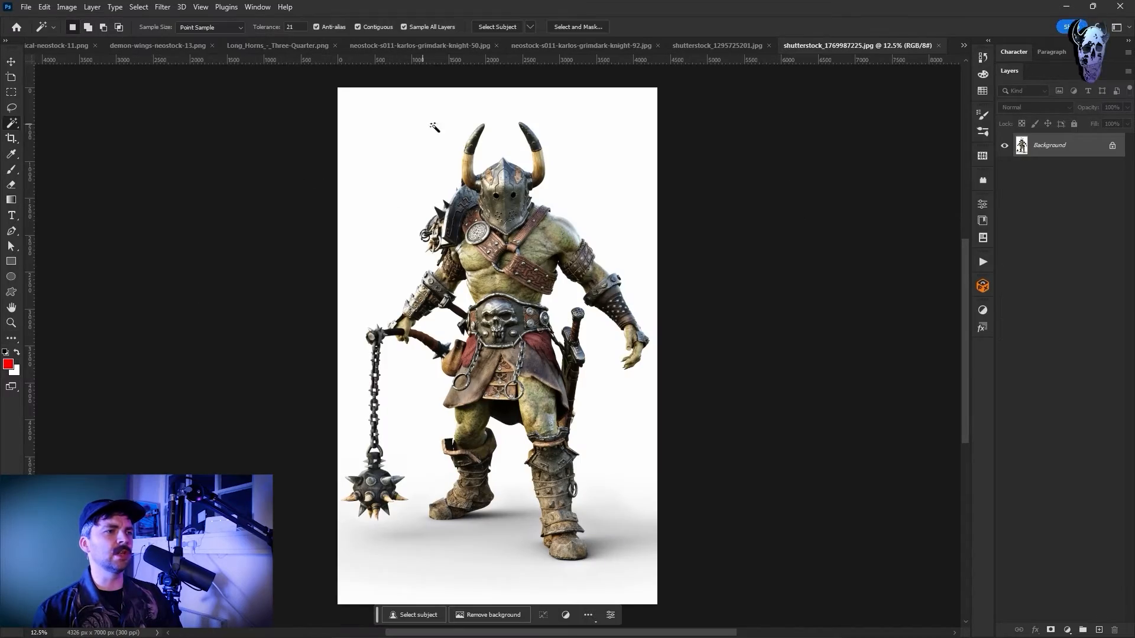
click(433, 124)
click(512, 519)
scroll(851, 238, up, 2)
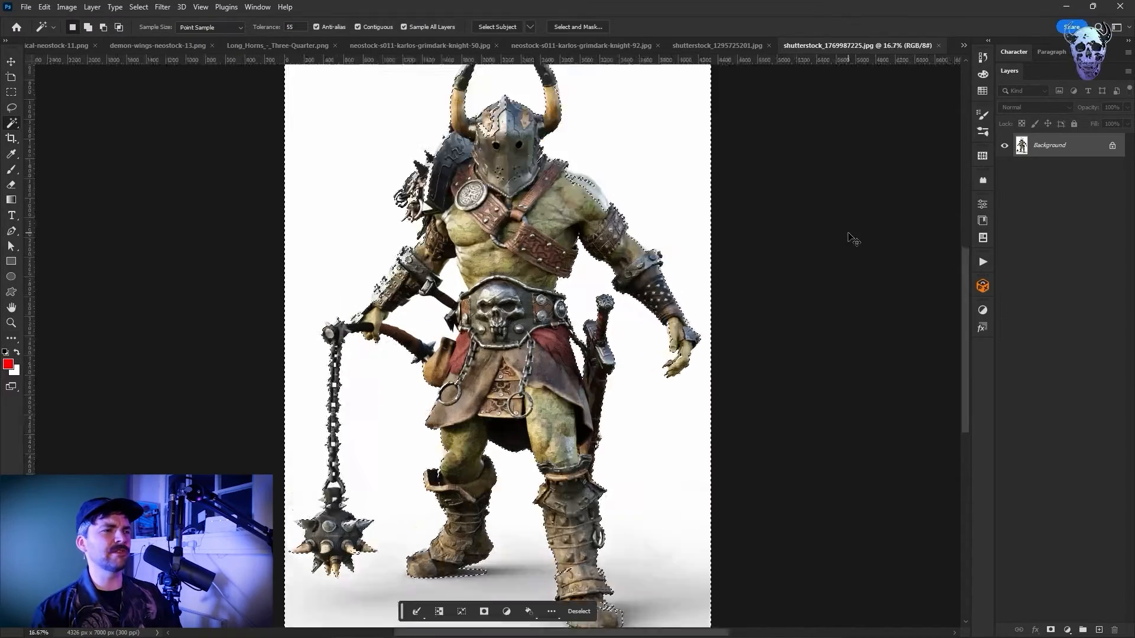
Unlock the orc's layer, erase the selected white around the waist, skirt and legs, and deselect
key(e)
click(1112, 144)
mouse_move(621, 304)
mouse_down()
mouse_move(615, 252)
mouse_move(431, 453)
mouse_move(386, 347)
mouse_move(603, 494)
mouse_move(635, 155)
mouse_up()
key(ctrl+d)
Delete the remaining white patches between the orc's arm, mace handle and waist using Magic Wand selections
key(l)
key(w)
click(366, 249)
key(Delete)
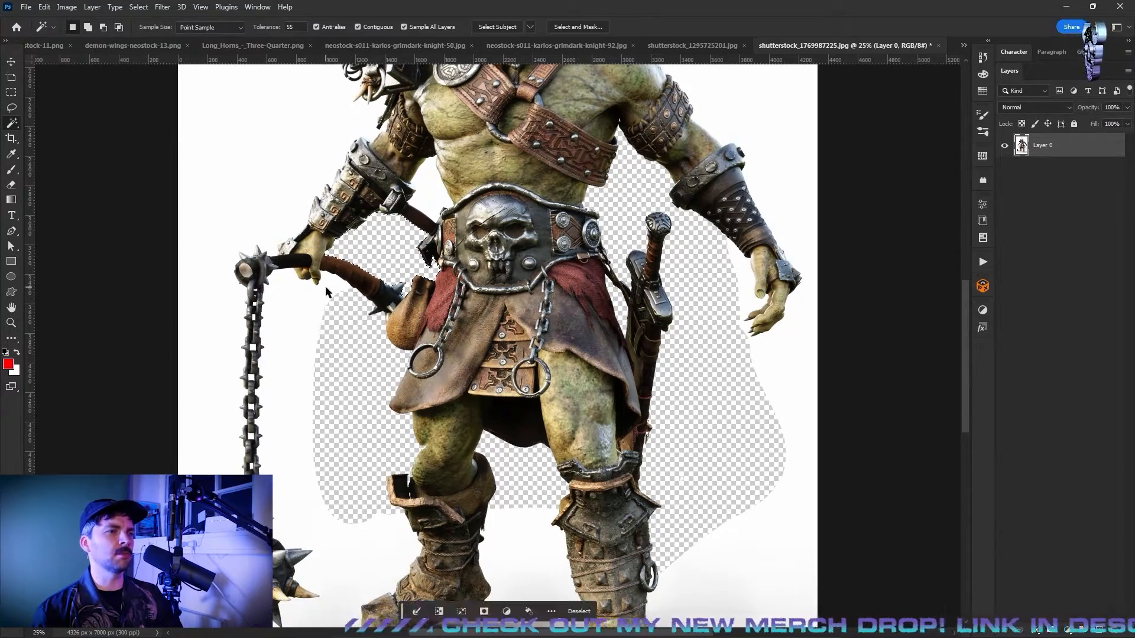
click(319, 286)
key(Delete)
click(429, 196)
key(Delete)
key(ctrl+d)
Outline the orc's mace handle and pouch beside the skirt with the Polygonal Lasso and delete them
key(ctrl+plus)
key(ctrl+plus)
key(l)
click(374, 196)
click(347, 300)
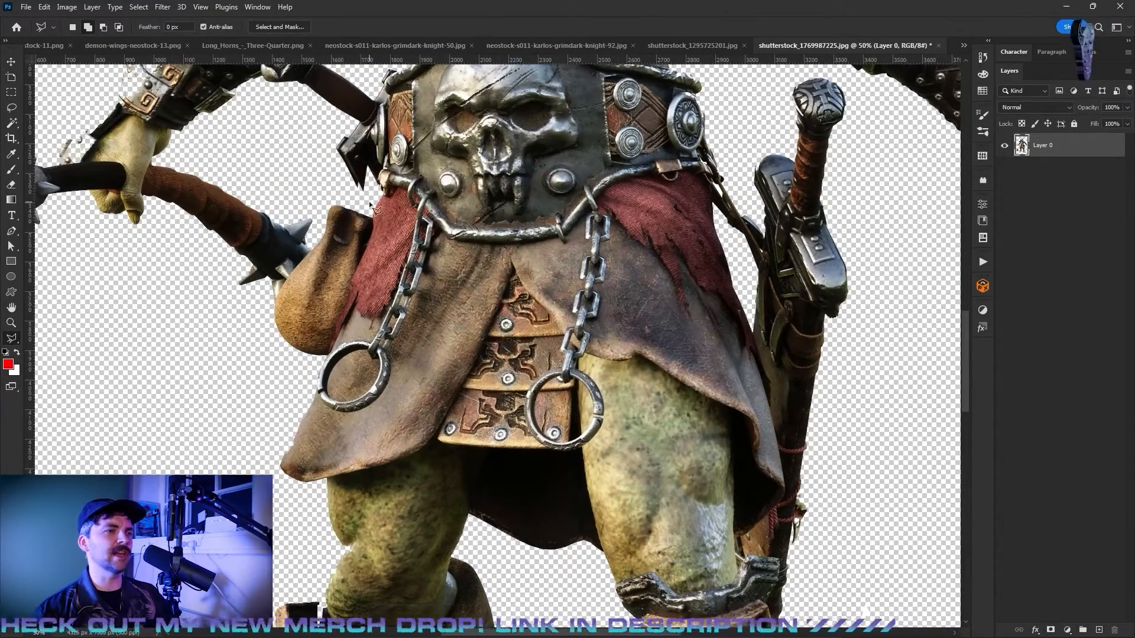
click(203, 365)
click(174, 223)
double_click(231, 169)
key(Delete)
Delete the orc's armoured forearm beside the sword hilt and the torso directly above the skull belt using lasso selections
scroll(373, 230, up, 3)
click(263, 234)
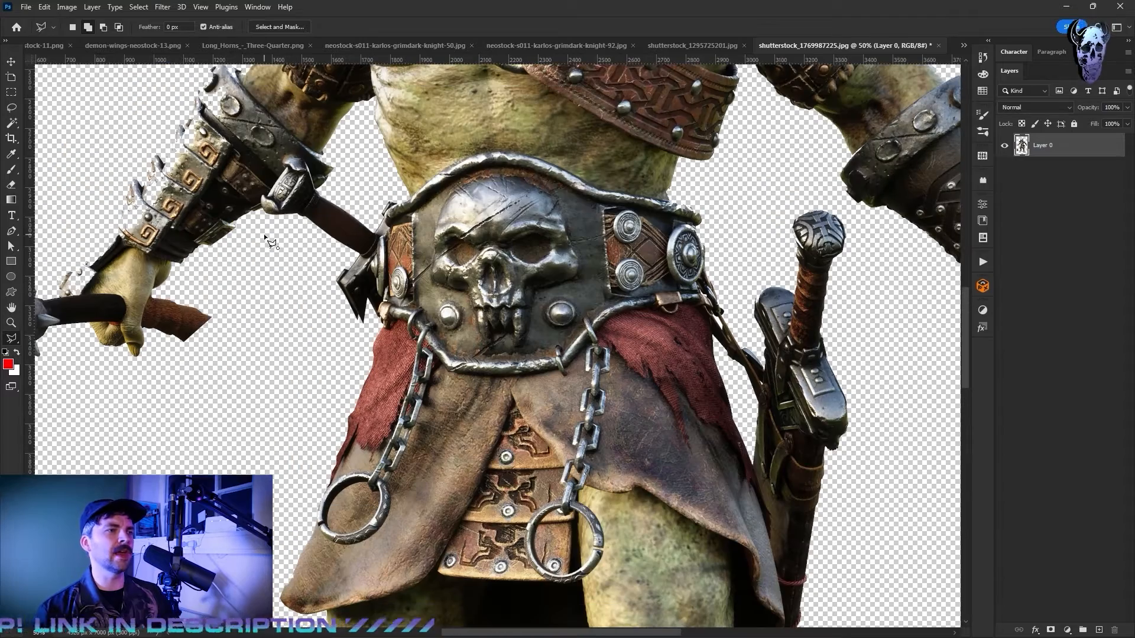
key(Delete)
click(345, 167)
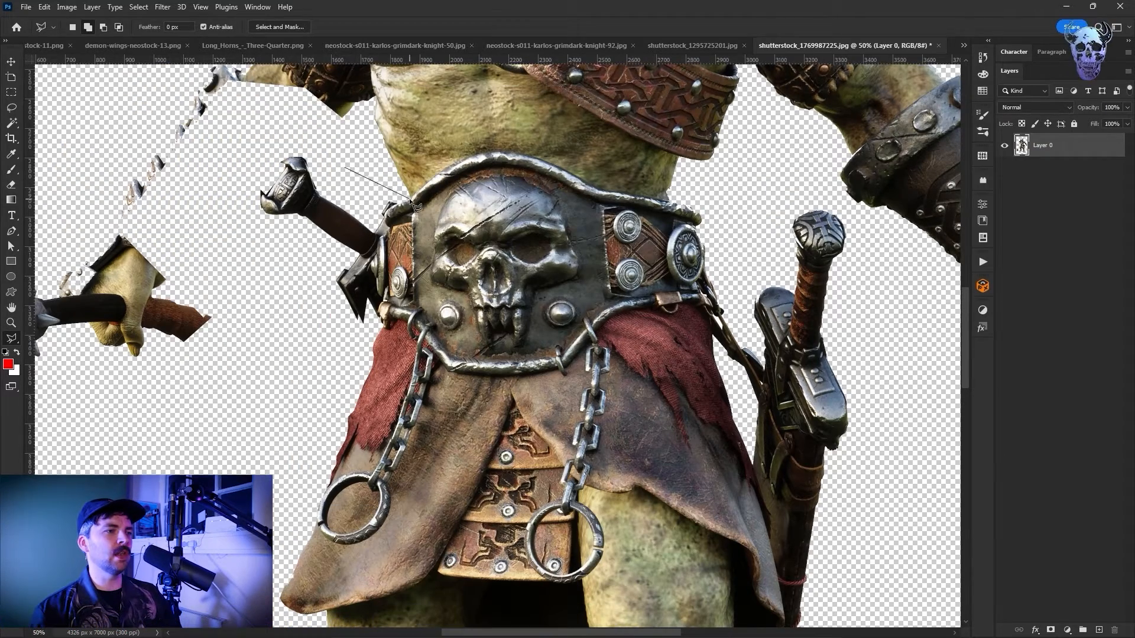
click(616, 192)
scroll(689, 212, up, 3)
double_click(314, 229)
key(Delete)
Outline the sheathed sword at the orc's hip with the Polygonal Lasso, delete it and deselect
scroll(790, 358, down, 3)
scroll(790, 358, right, 2)
click(791, 350)
click(753, 211)
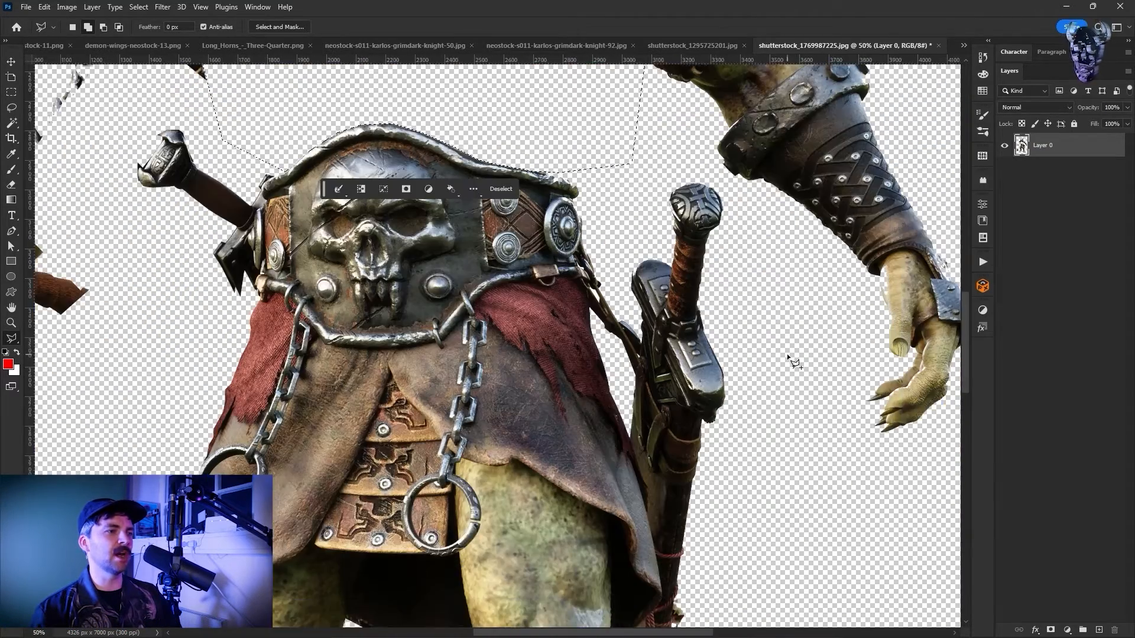
click(661, 594)
scroll(661, 604, down, 1)
double_click(790, 581)
key(Delete)
key(ctrl+d)
Trace along the lower edge of the skirt, delete the orc's legs below it and deselect
scroll(789, 442, down, 5)
click(155, 476)
click(203, 407)
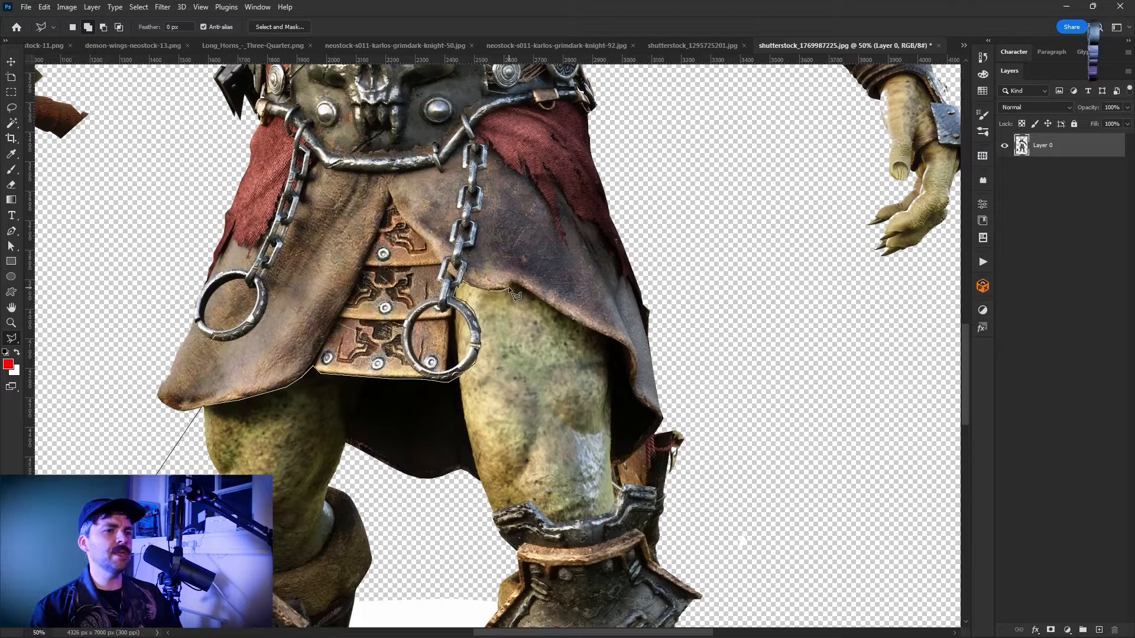
click(660, 413)
double_click(822, 591)
key(Delete)
scroll(768, 461, up, 3)
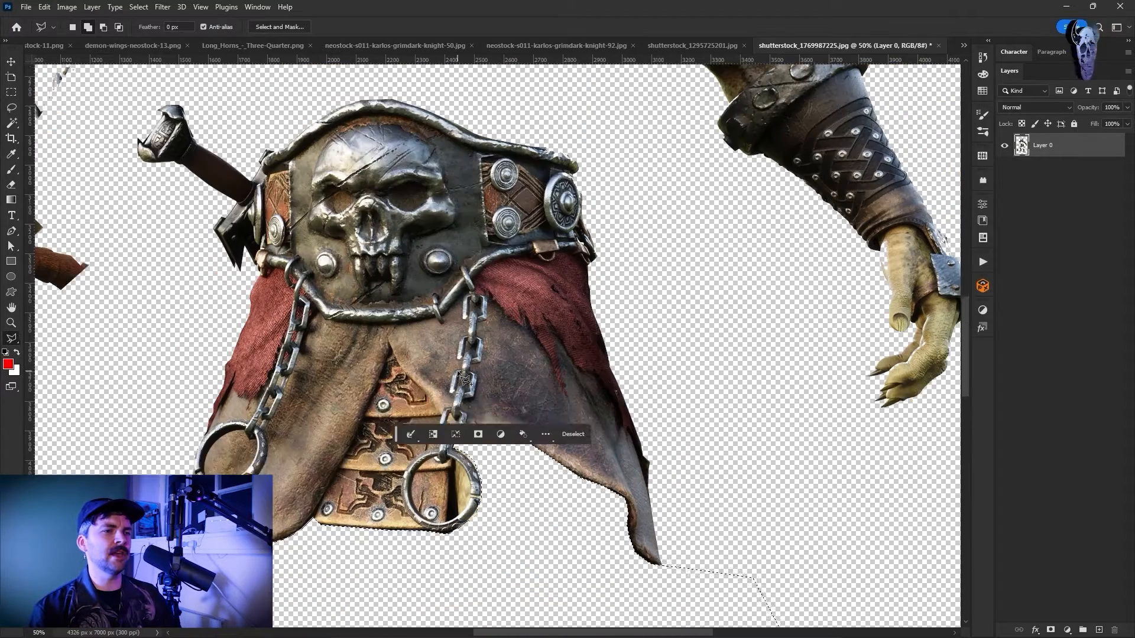
key(ctrl+d)
Copy the lassoed skull belt and skirt and paste them into UNDEAD KNIGHT.psd as a new layer just above the Background
click(333, 89)
click(133, 110)
double_click(591, 121)
key(ctrl+c)
click(962, 45)
click(897, 51)
click(1054, 610)
key(ctrl+v)
Scale the pasted belt and skirt proportionally and position them at the knight's waist
key(ctrl+t)
drag(737, 390, 784, 464)
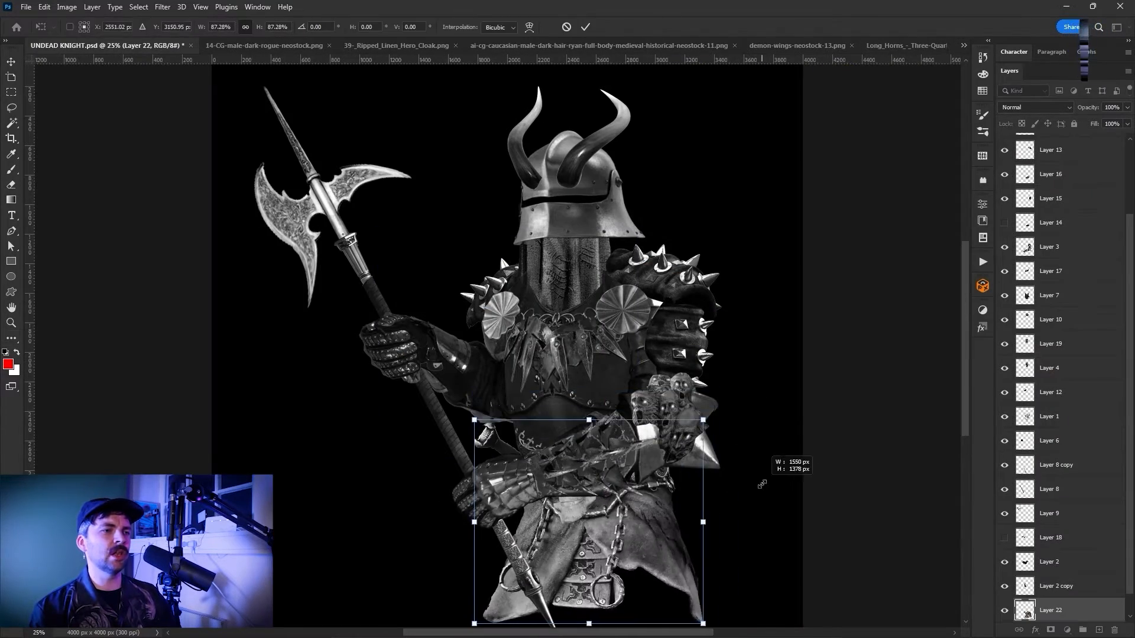
drag(597, 526, 575, 520)
key(Return)
Raise the belt's Layer 22 in the layer stack and shift it slightly into place over the waist
drag(1052, 609, 1051, 188)
key(ctrl+t)
drag(591, 473, 581, 469)
scroll(582, 472, down, 2)
drag(582, 557, 582, 542)
key(Return)
click(44, 7)
mouse_move(77, 278)
click(219, 496)
click(520, 469)
key(Escape)
key(ctrl+minus)
key(ctrl+z)
key(ctrl+z)
key(ctrl+z)
key(ctrl+shift+z)
key(ctrl+shift+z)
key(ctrl+t)
key(Return)
Place Layer 22 directly below Layer 3 and erase the skirt hanging beneath the belt
drag(1051, 199, 1056, 279)
key(ctrl+plus)
key(ctrl+plus)
key(ctrl+plus)
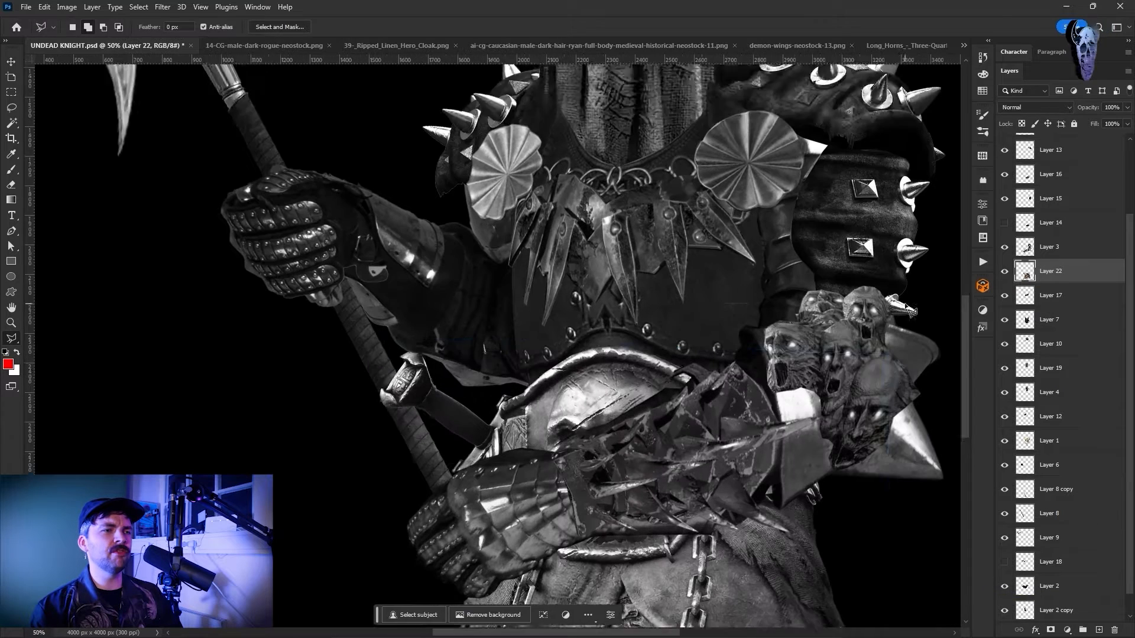
scroll(498, 346, down, 4)
click(11, 186)
mouse_move(426, 520)
mouse_down()
mouse_move(709, 355)
mouse_move(709, 374)
mouse_move(580, 396)
mouse_up()
Warp the belt on Layer 22 to wrap the knight's waist behind the gauntlet and clean up its leftovers with the Eraser
click(43, 7)
mouse_move(96, 280)
click(210, 352)
drag(383, 118, 418, 104)
drag(383, 362, 473, 376)
drag(812, 362, 812, 400)
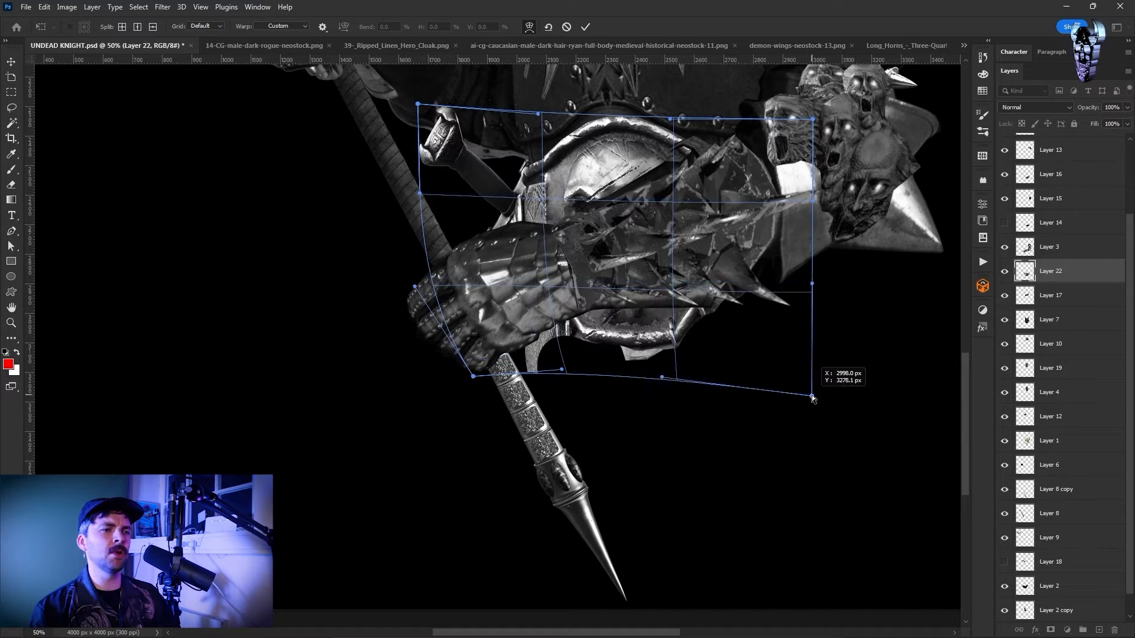
key(Return)
key(e)
scroll(1029, 407, down, 1)
click(1028, 416)
key(ctrl+0)
click(66, 7)
mouse_move(89, 38)
click(195, 51)
key(Escape)
click(1046, 246)
key(ctrl+l)
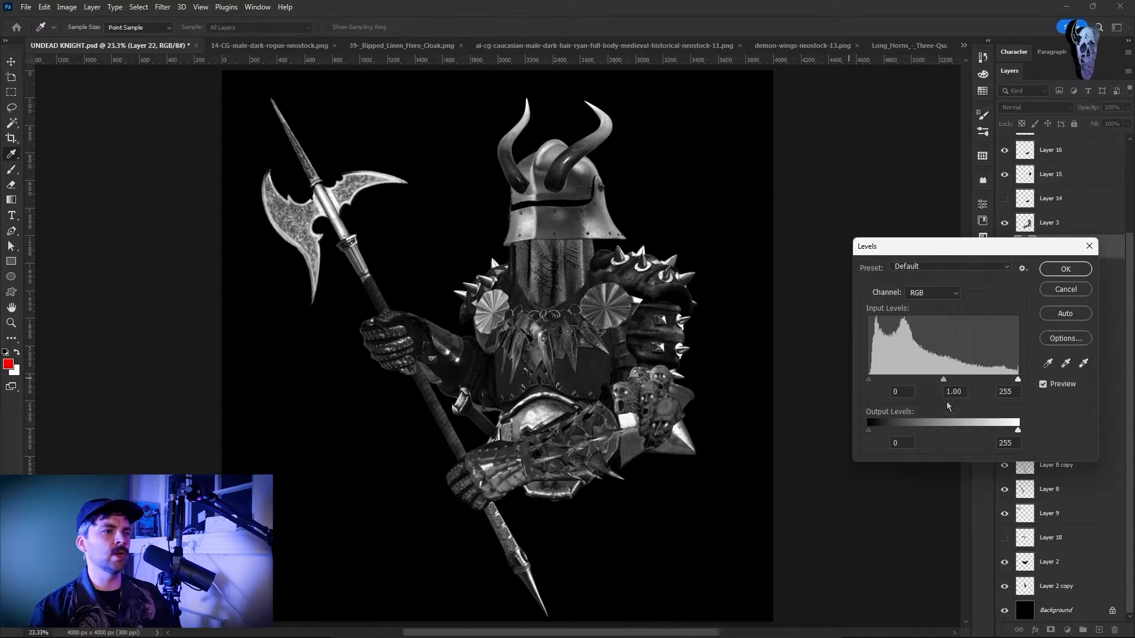
key(Escape)
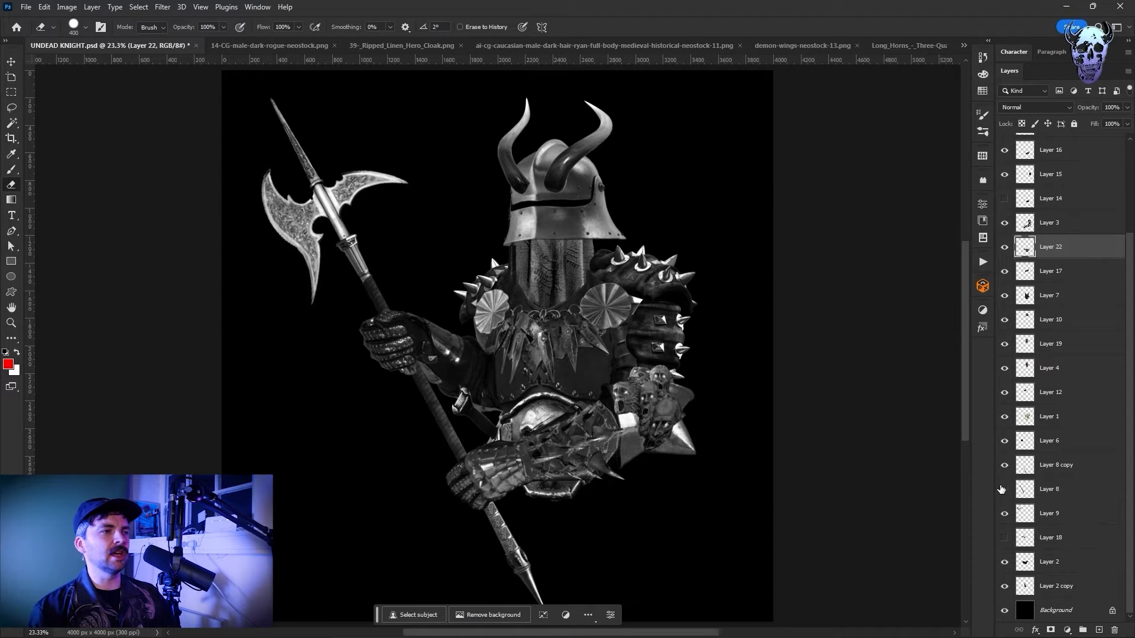
Move the staff's lower end on Layer 8 copy up toward the lower gauntlet to shorten the weapon
click(1040, 465)
key(ctrl+t)
scroll(531, 477, down, 2)
drag(530, 477, 513, 442)
key(Return)
key(e)
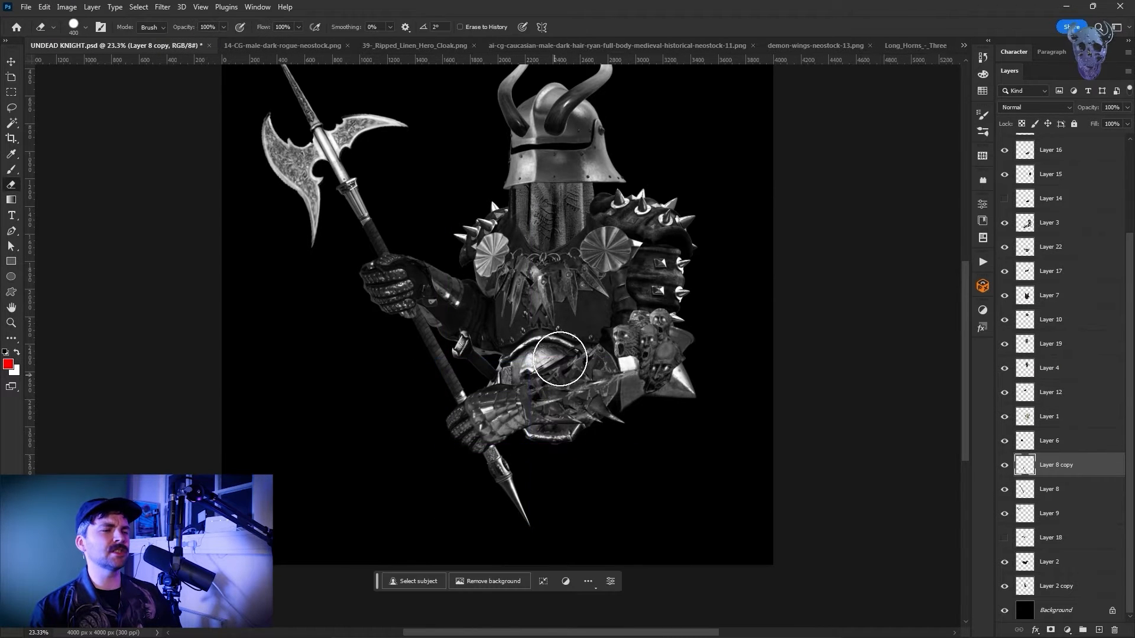
scroll(749, 287, up, 2)
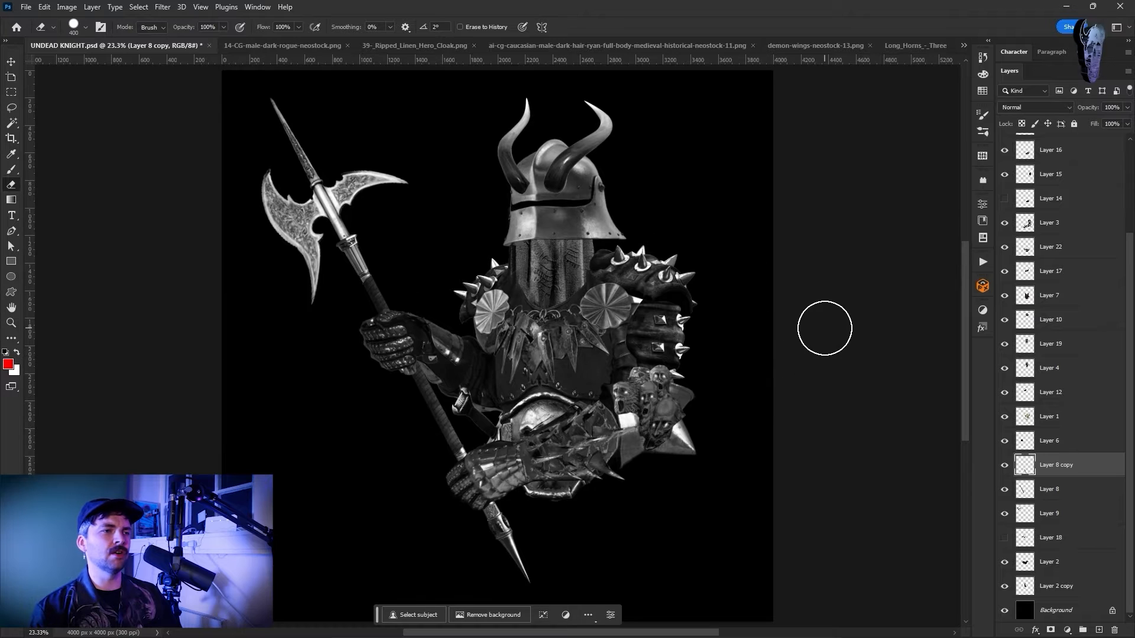
Nudge the staff's shaft on Layer 8 down and to the right with Free Transform
click(1050, 489)
key(ctrl+t)
key(shift+Down)
key(shift+Down)
key(shift+Down)
key(shift+Down)
key(shift+Right)
key(shift+Right)
key(shift+Right)
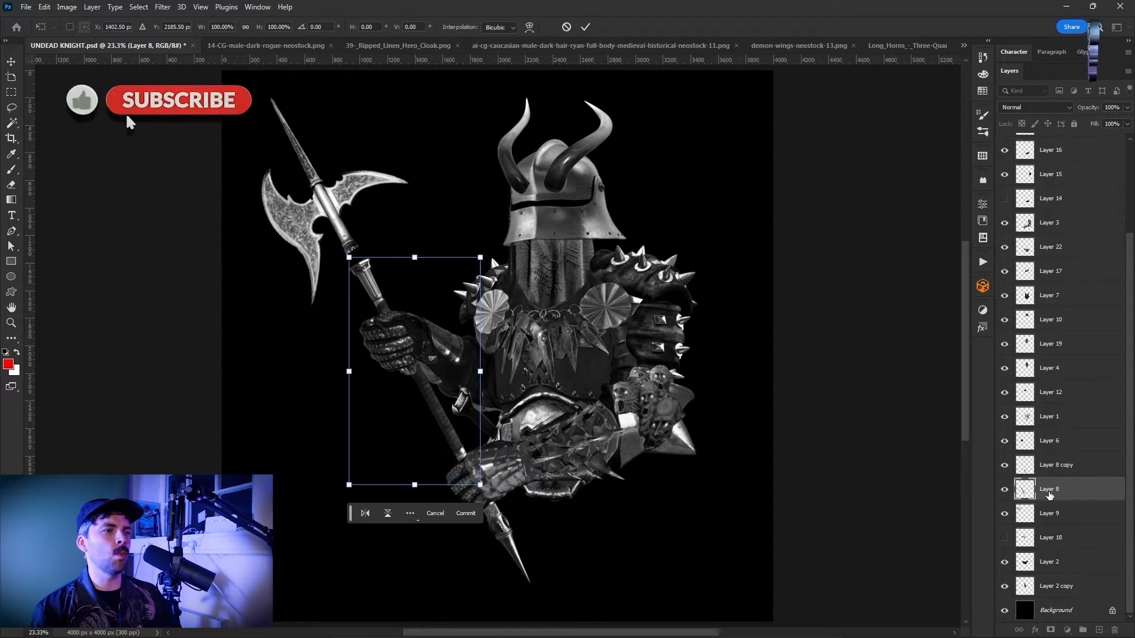
key(shift+Down)
key(shift+Down)
key(Return)
Move the axe head on Layer 9 down and to the right to rejoin the top of the shaft
click(1050, 470)
click(1046, 514)
key(ctrl+t)
drag(372, 205, 383, 223)
key(Return)
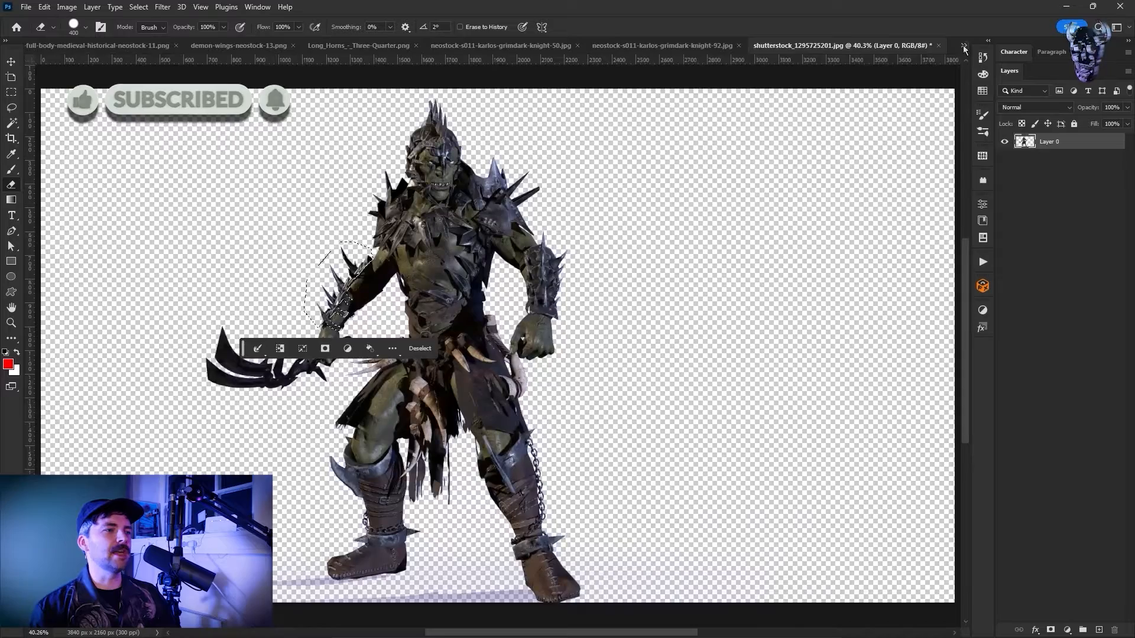
Outline the spiked helmet in shutterstock_1295725201.jpg with the Polygonal Lasso and paste it into UNDEAD KNIGHT.psd as a new layer
scroll(372, 178, up, 6)
click(12, 339)
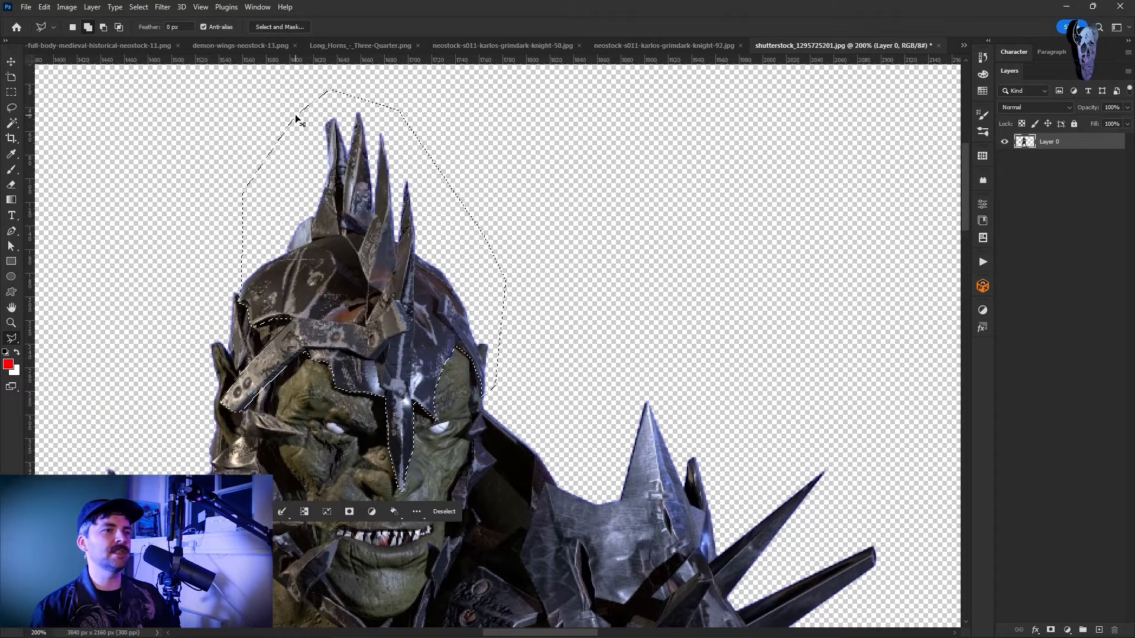
click(1004, 194)
key(ctrl+v)
Flip the pasted spiked helmet horizontally, enlarge it and fit it over the front of the knight's helmet
key(ctrl+t)
click(44, 6)
click(220, 476)
drag(689, 160, 554, 161)
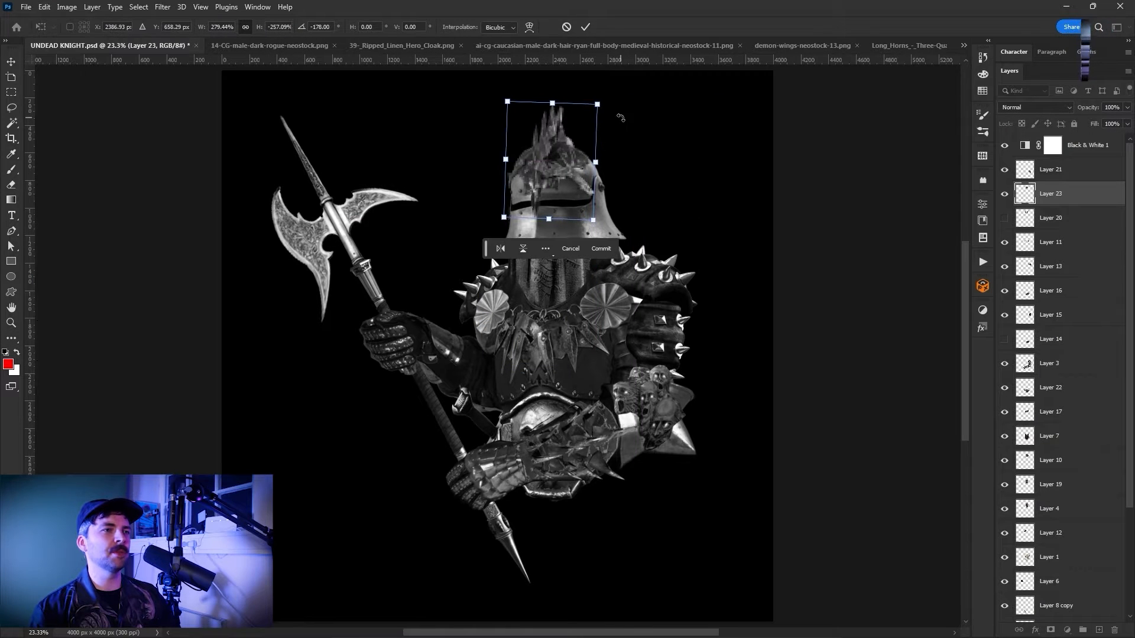
key(Return)
Show the horns on Layer 20 above the spiked helmet's Layer 23 and adjust their placement on the head
key(l)
click(1004, 218)
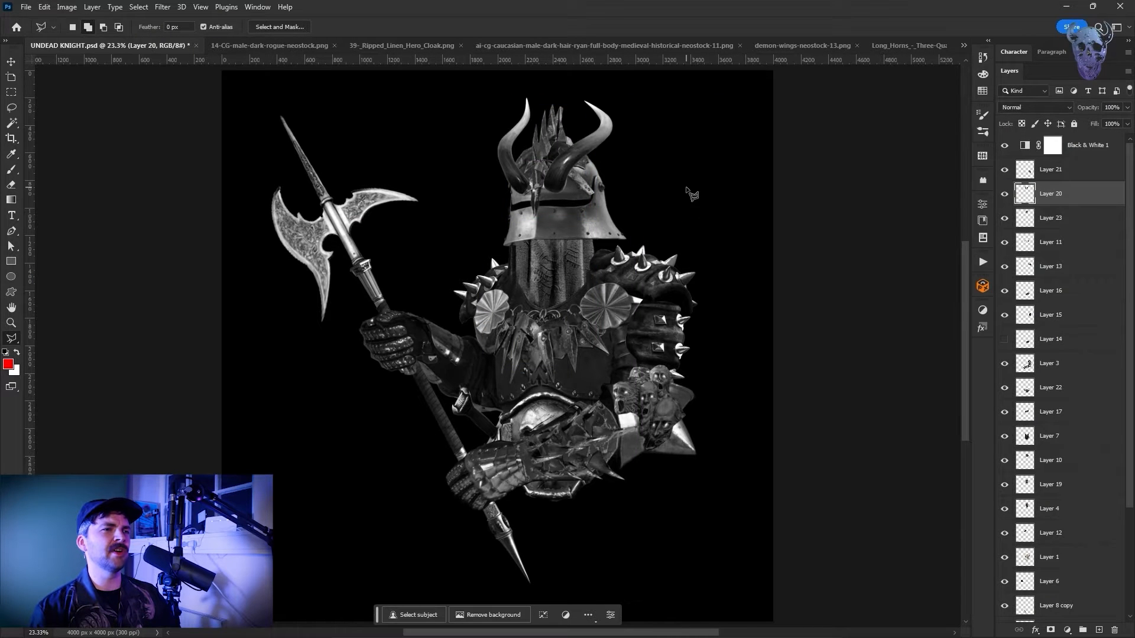
key(ctrl+t)
drag(497, 98, 505, 104)
key(Return)
Select the left horn on Layer 20, adjust it with Free Transform and deselect
drag(471, 86, 542, 213)
key(ctrl+t)
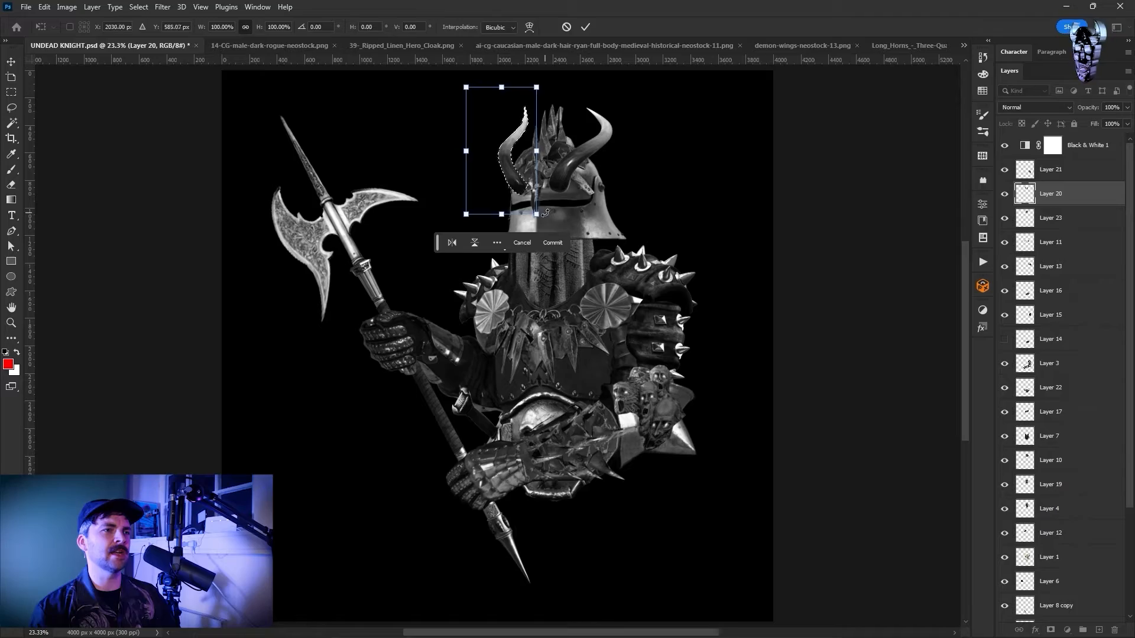
key(Return)
key(ctrl+d)
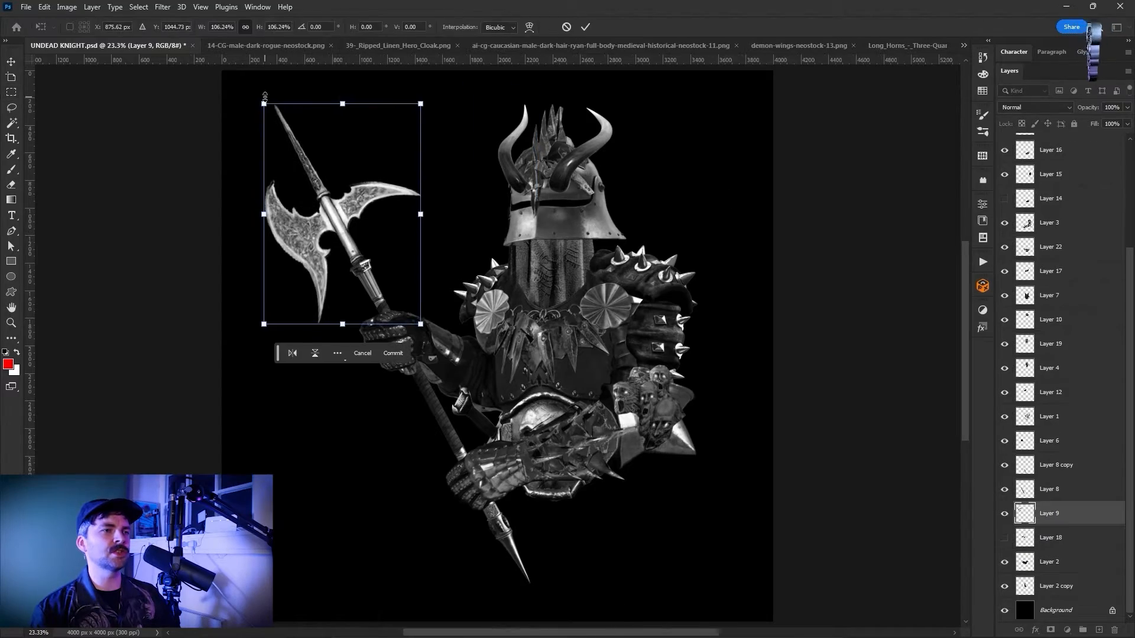
Switch to shutterstock_1769987225.jpg and draw a lasso selection around a detail of the orc's upper armour
click(911, 51)
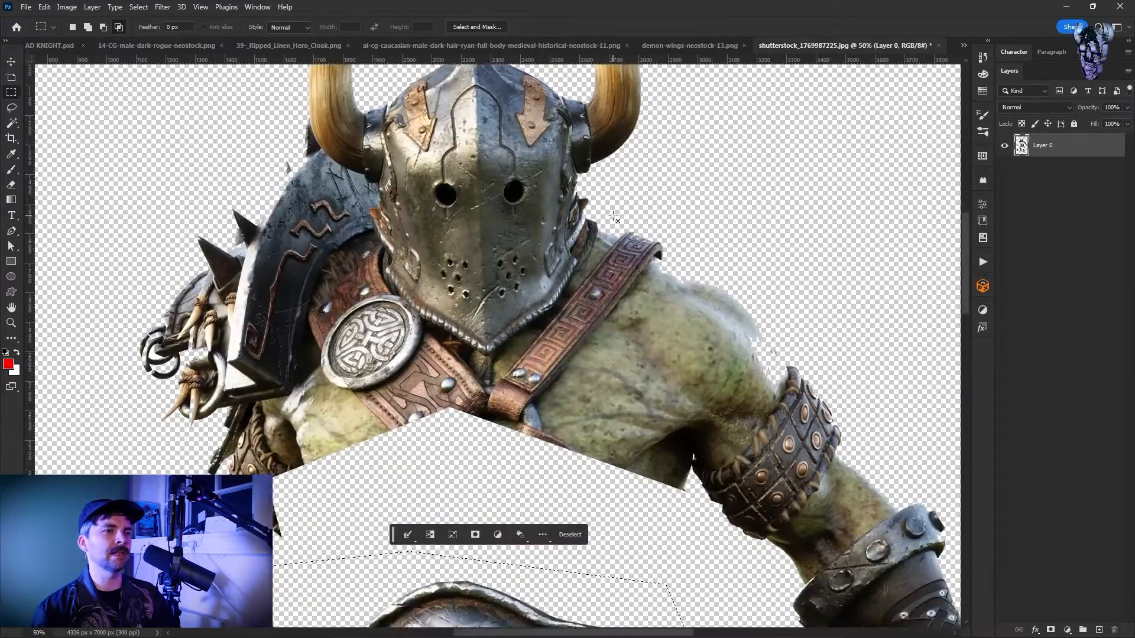
key(ctrl+plus)
key(ctrl+plus)
drag(549, 134, 355, 204)
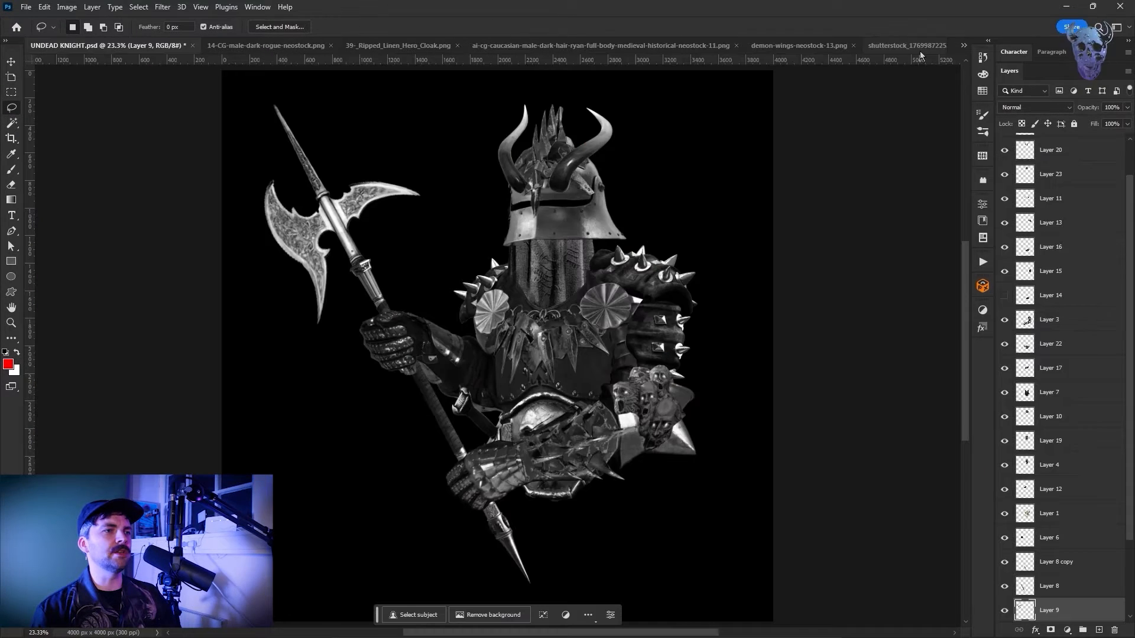
Paste the copied helmet detail above Layer 10 and position it on the lower front of the knight's helmet
click(1004, 460)
click(1004, 460)
click(1050, 460)
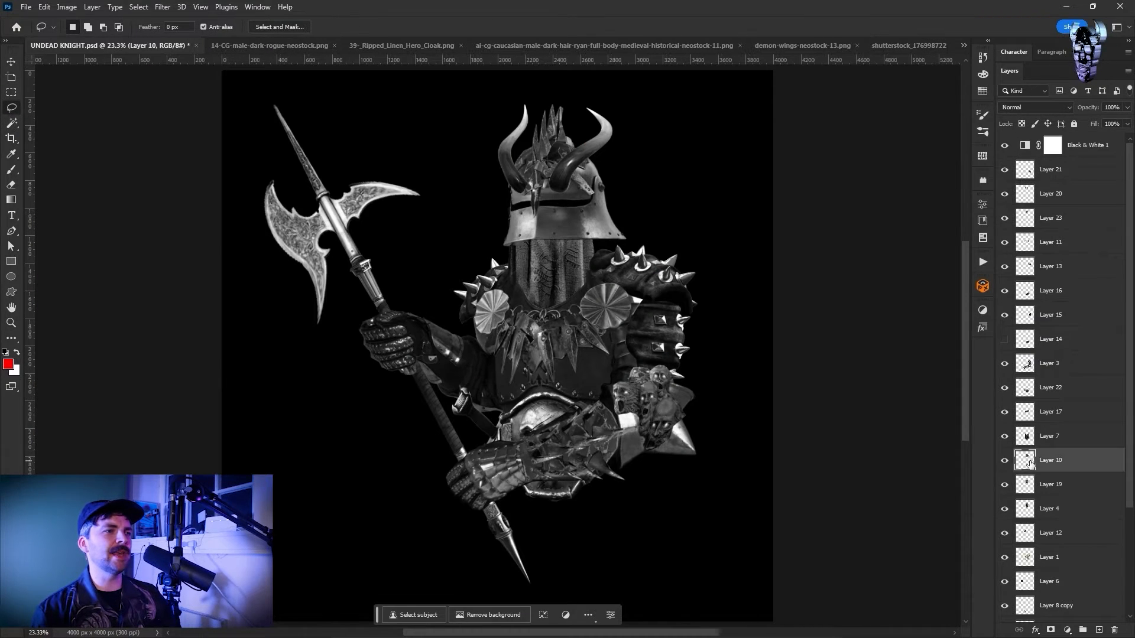
key(ctrl+v)
key(ctrl+t)
drag(514, 340, 551, 225)
key(Return)
Reorient the pasted perforated plate and fit its angle, size and position to the helmet's lower front
key(ctrl+plus)
key(ctrl+plus)
key(ctrl+plus)
scroll(497, 345, up, 3)
click(43, 7)
mouse_move(109, 279)
click(227, 498)
key(ctrl+t)
drag(637, 263, 651, 265)
drag(627, 316, 664, 308)
drag(615, 278, 614, 272)
key(Return)
Warp the perforated plate to follow the curve of the knight's helmet
click(44, 6)
mouse_move(109, 278)
click(228, 360)
drag(516, 248, 565, 246)
key(Return)
Set the perforated plate's blend mode to Normal and blend its edges and tones with the Eraser and Dodge tools
click(1035, 107)
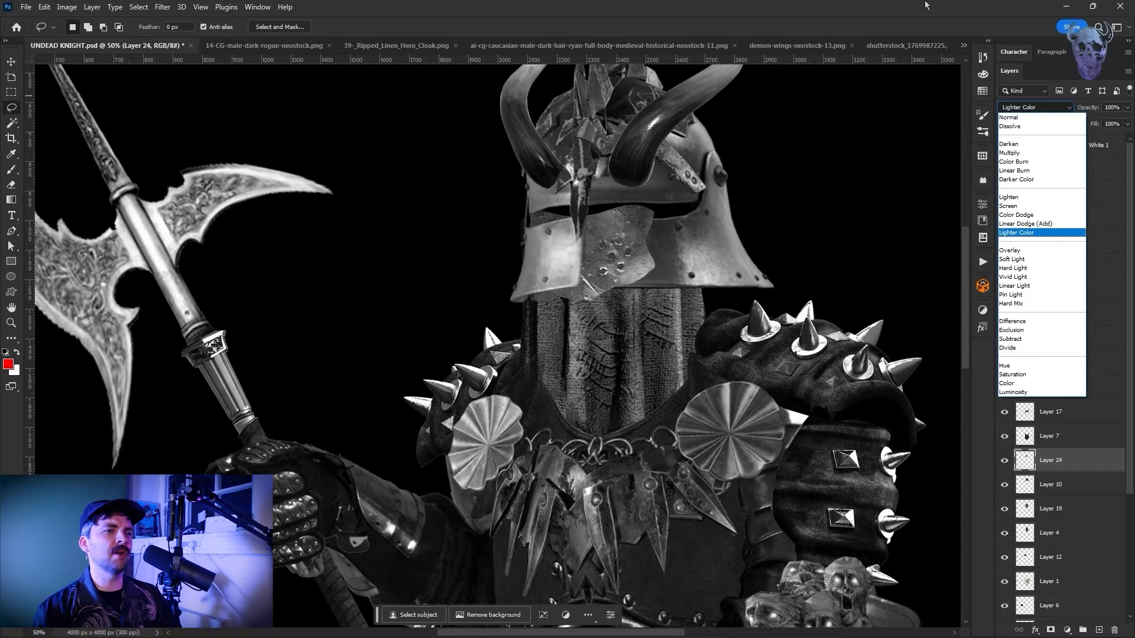
click(1023, 117)
key(e)
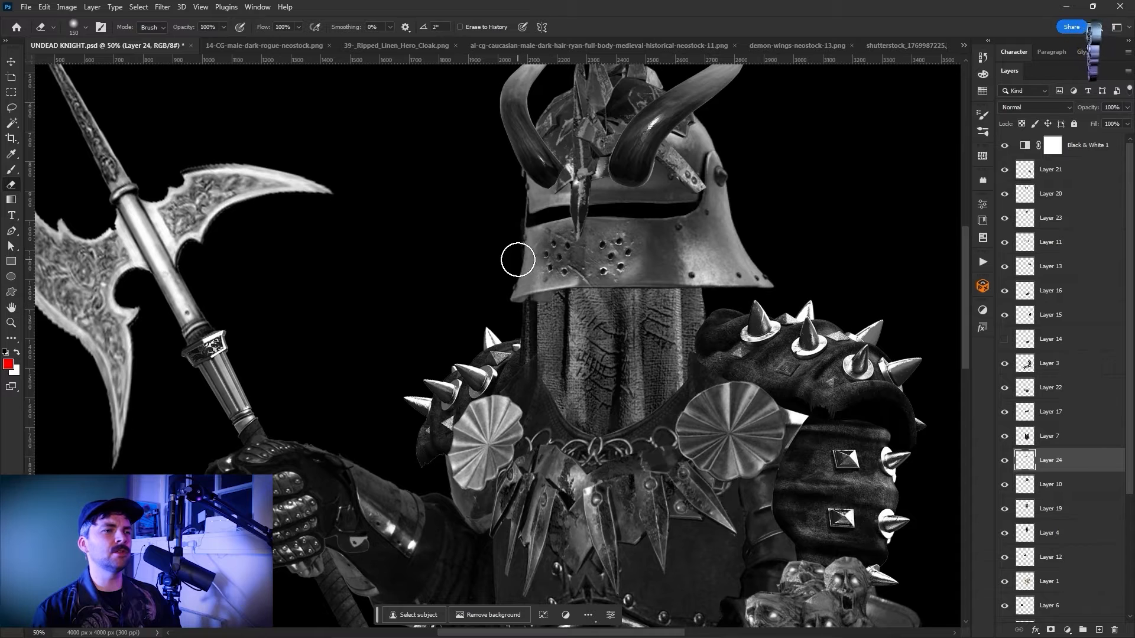
right_click(11, 339)
click(60, 364)
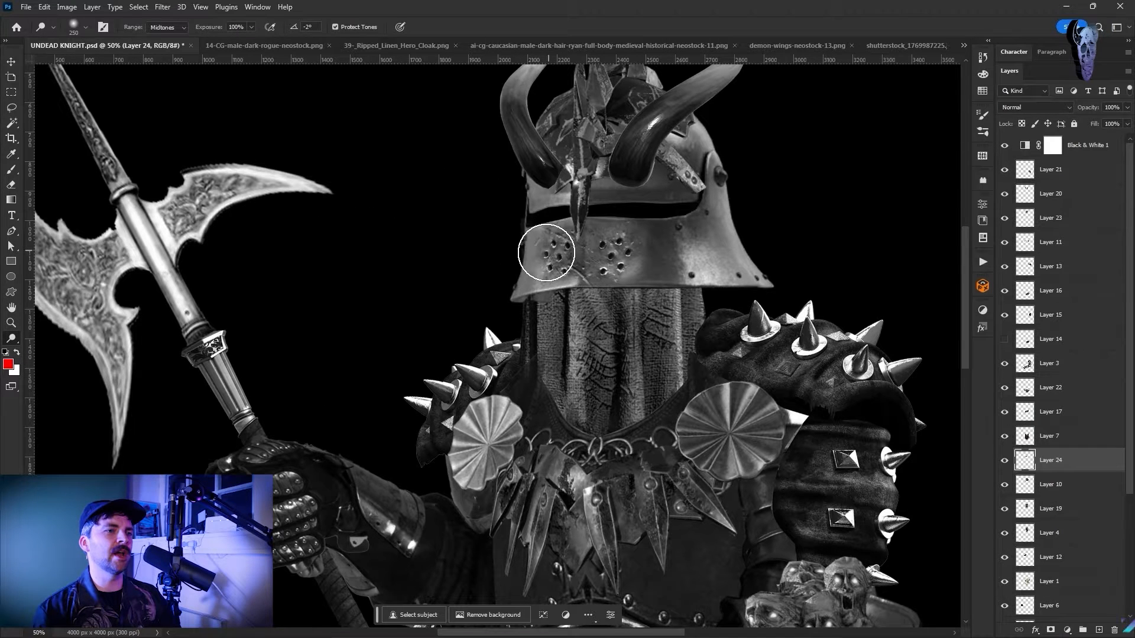
Adjust the placement of the breathing holes on Layer 24 with Free Transform
key(ctrl+t)
drag(654, 253, 671, 252)
key(Return)
Switch to shutterstock_1769987225.jpg, outline the arrow-shaped brass plate on the orc helmet with the Polygonal Lasso and copy it
key(ctrl+shift+Tab)
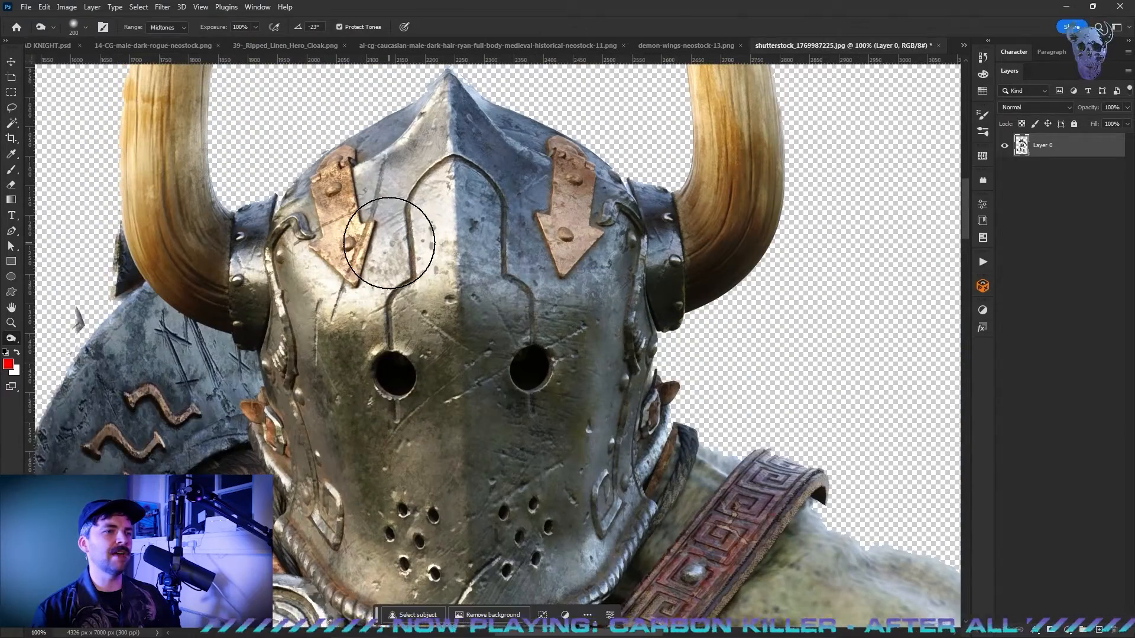
key(l)
click(555, 133)
click(547, 139)
click(548, 157)
click(552, 160)
click(550, 212)
click(534, 212)
click(561, 279)
click(604, 231)
click(554, 134)
key(ctrl+c)
Paste the arrow-shaped plate into UNDEAD KNIGHT.psd and turn, scale and place it on the side of the helmet's lower front
click(963, 45)
click(665, 48)
key(ctrl+v)
key(ctrl+t)
drag(528, 280, 569, 354)
drag(496, 344, 703, 254)
click(44, 7)
click(230, 510)
drag(765, 236, 754, 210)
key(Return)
key(ctrl+0)
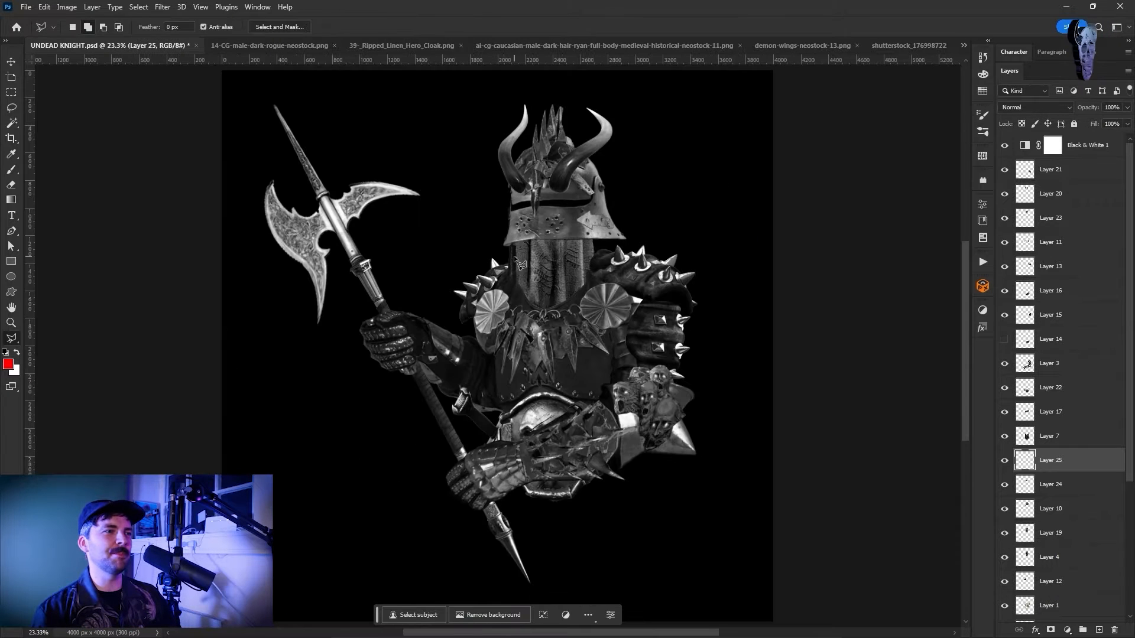
Warp the arm armour on Layer 3 so its pointed elbow end extends farther outward
click(1035, 365)
click(44, 6)
mouse_move(118, 278)
click(230, 353)
drag(697, 426, 735, 426)
key(Return)
Nudge the spiked forearm guard on Layer 16 slightly outward with Free Transform and select the skull cluster's Layer 21
click(1045, 317)
click(1050, 271)
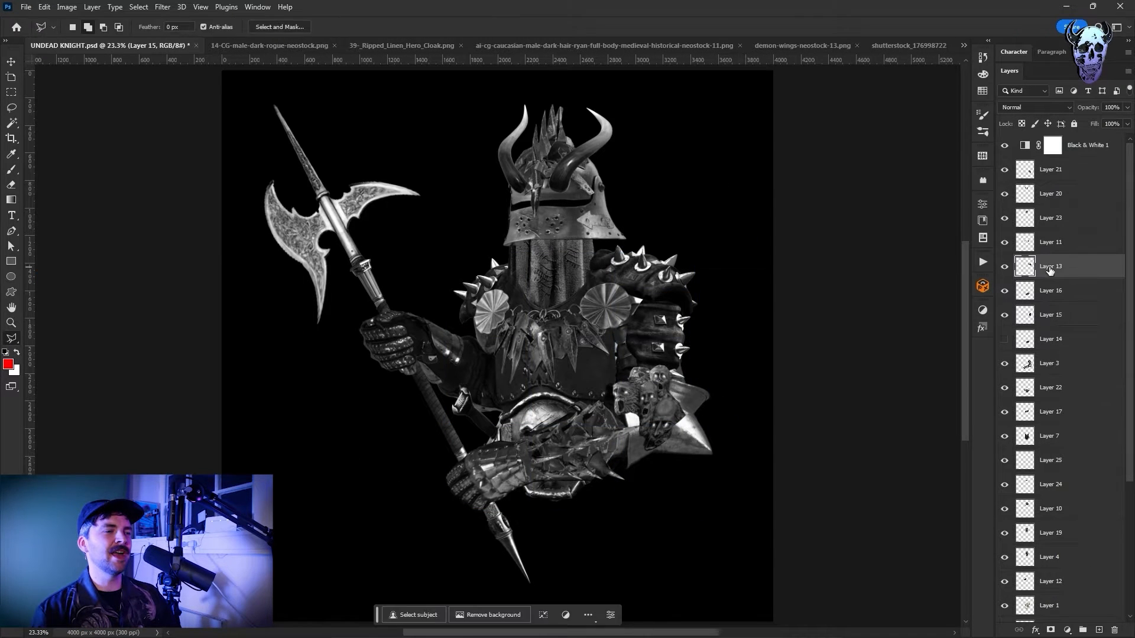
click(1004, 290)
click(1003, 290)
click(1041, 291)
key(ctrl+t)
drag(641, 440, 649, 441)
key(Return)
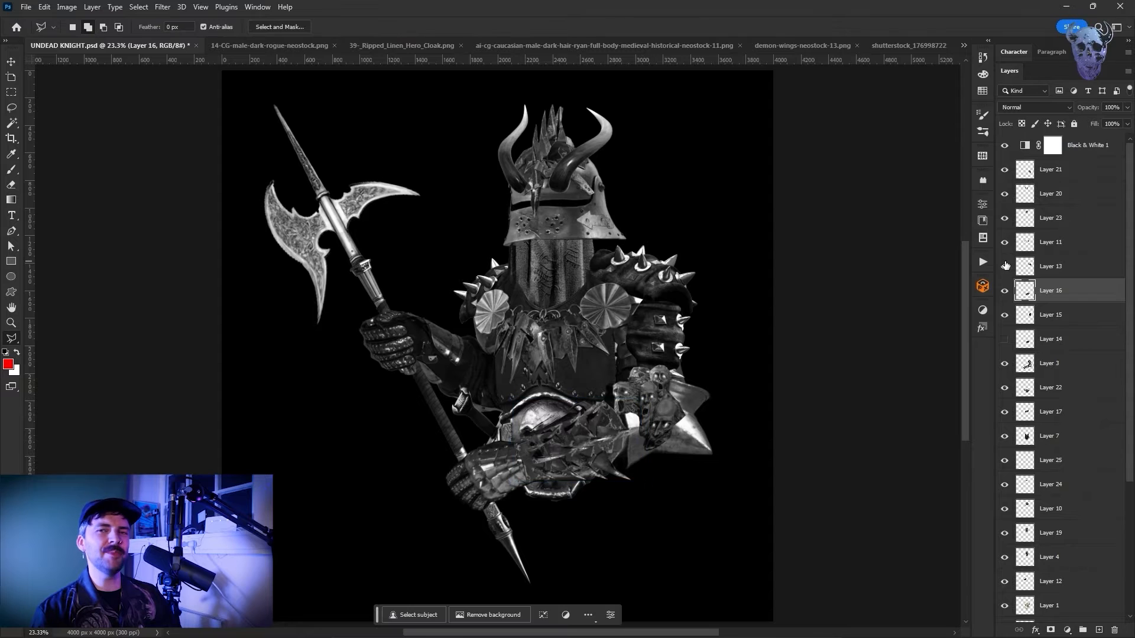
click(1057, 169)
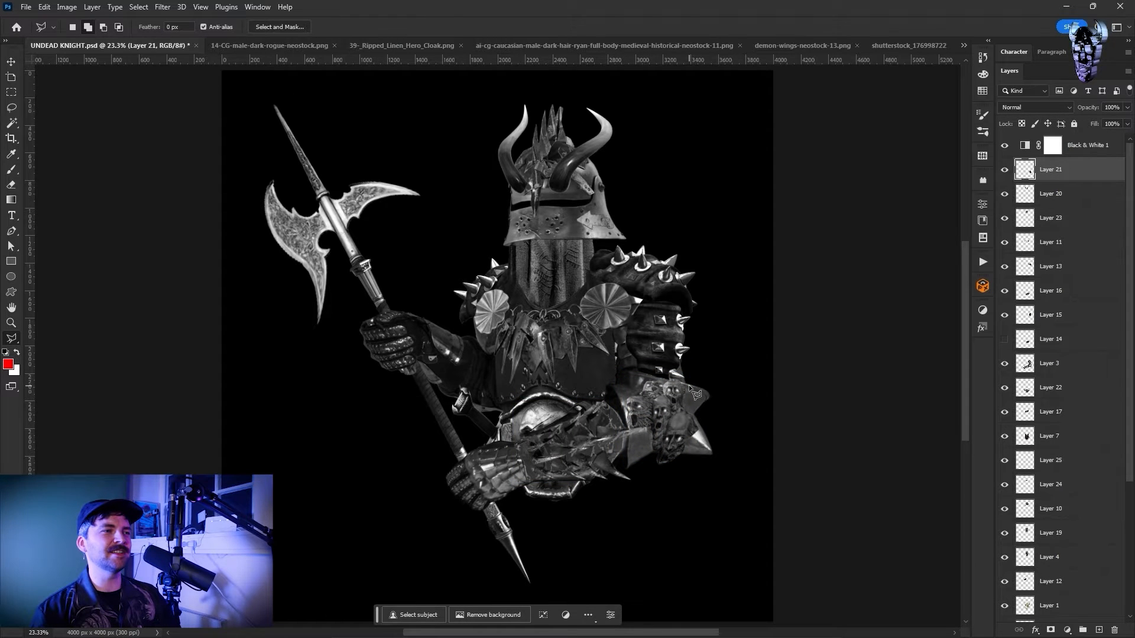
Switch to demon-wings-neostock-13.png, outline one wing with the Polygonal Lasso and copy it
click(775, 46)
click(704, 127)
click(531, 207)
click(421, 332)
click(407, 443)
click(413, 477)
click(556, 513)
double_click(757, 161)
key(ctrl+c)
Paste the demon wing above Layer 9 in UNDEAD KNIGHT.psd and fit it to the axe head with Free Transform
click(64, 46)
scroll(1035, 322, down, 5)
click(1046, 517)
key(ctrl+v)
key(ctrl+t)
drag(430, 137, 419, 138)
drag(461, 74, 468, 96)
key(Return)
Warp the demon wing on Layer 26 to fit the shape of the axe head
click(44, 6)
click(216, 368)
drag(404, 217, 394, 232)
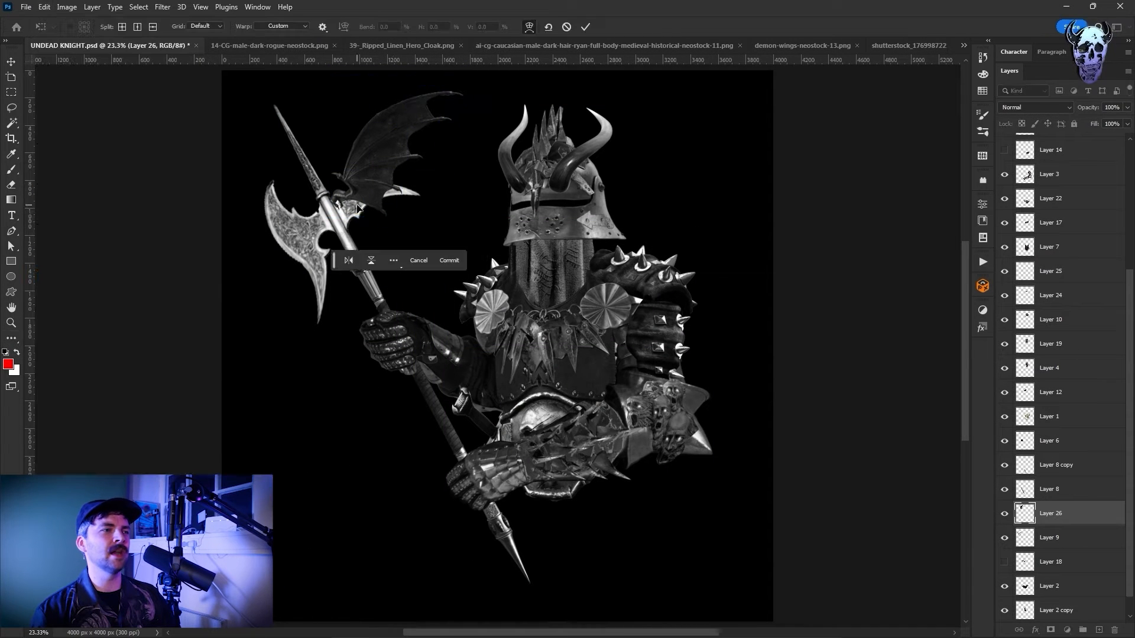
key(Return)
Brighten the demon wing with Levels, setting the white input to 138 and fine-tuning the black point
key(ctrl+l)
drag(1018, 378, 961, 381)
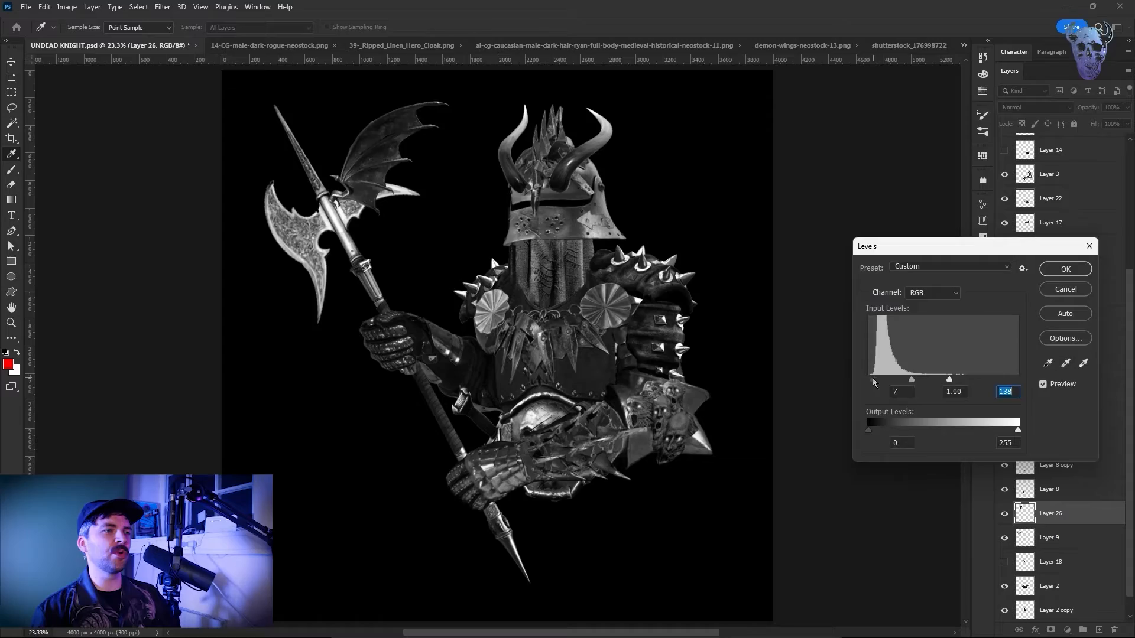
drag(875, 379, 873, 379)
key(Return)
Close the demon wings document without saving it
click(834, 46)
key(ctrl+w)
key(n)
Select the white background around the orc with the Magic Wand, delete it and deselect
key(ctrl+minus)
key(ctrl+minus)
key(ctrl+minus)
key(ctrl+minus)
scroll(374, 337, up, 3)
key(w)
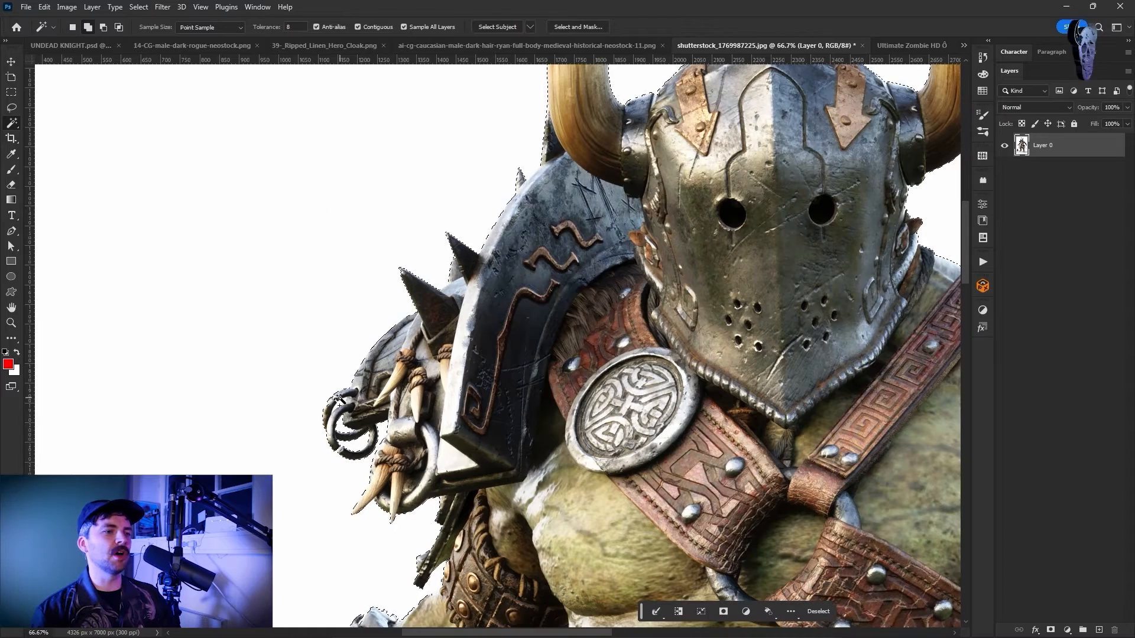
key(Delete)
key(ctrl+d)
Outline the orc's spiked shoulder guard with the Polygonal Lasso and copy it
key(l)
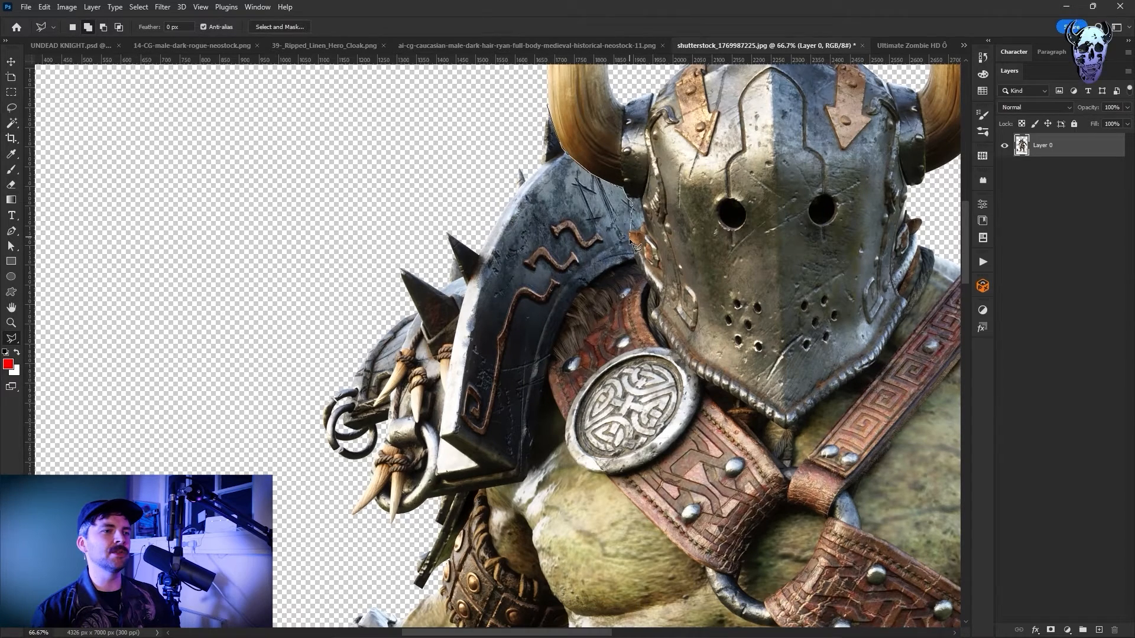
click(271, 299)
double_click(372, 164)
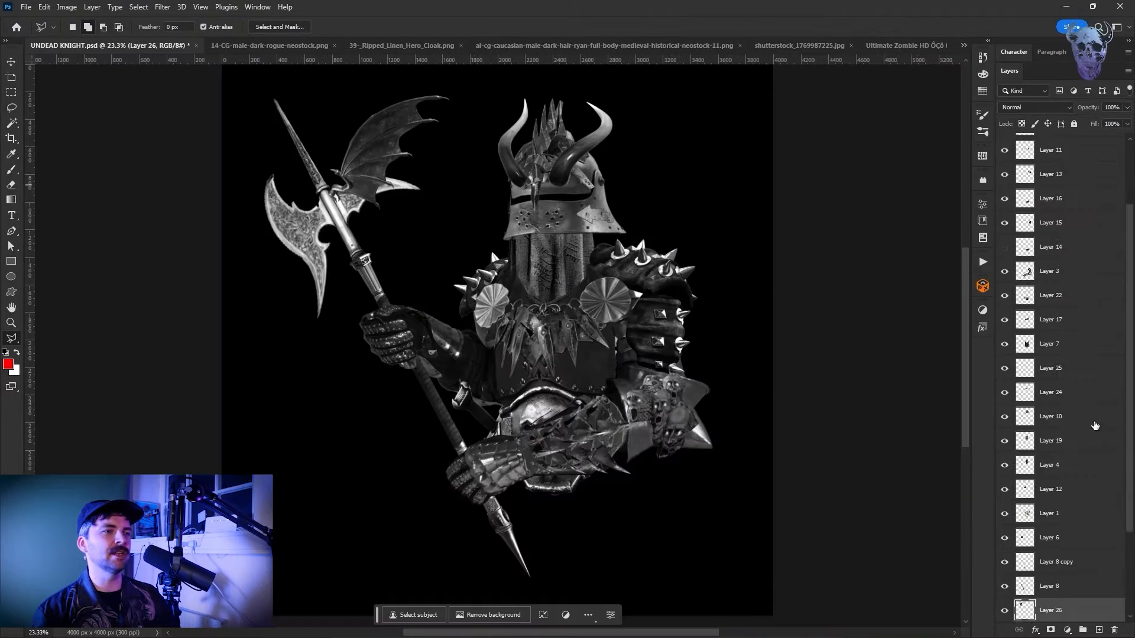
Paste the orc's shoulder guard above Layer 6 in UNDEAD KNIGHT.psd and place it on the shoulder nearest the axe
scroll(1005, 248, down, 5)
click(1046, 437)
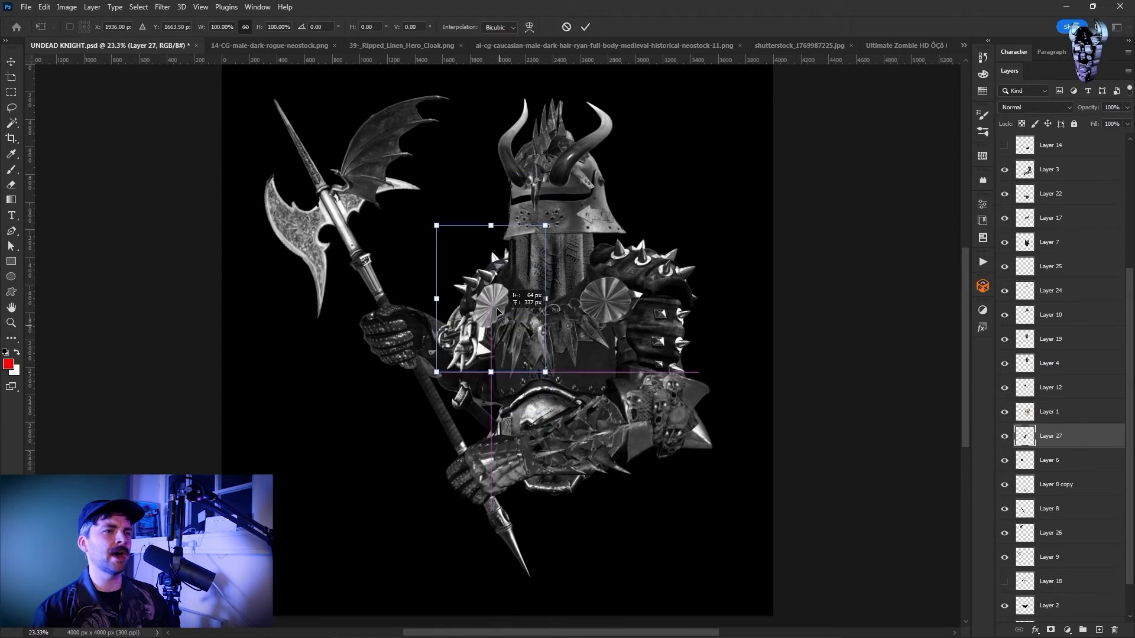
drag(484, 299, 473, 283)
key(Return)
Move the shoulder guard's Layer 27 above Layer 12 and adjust its placement with Free Transform
drag(1049, 435, 1049, 378)
key(ctrl+t)
drag(555, 251, 555, 261)
key(Return)
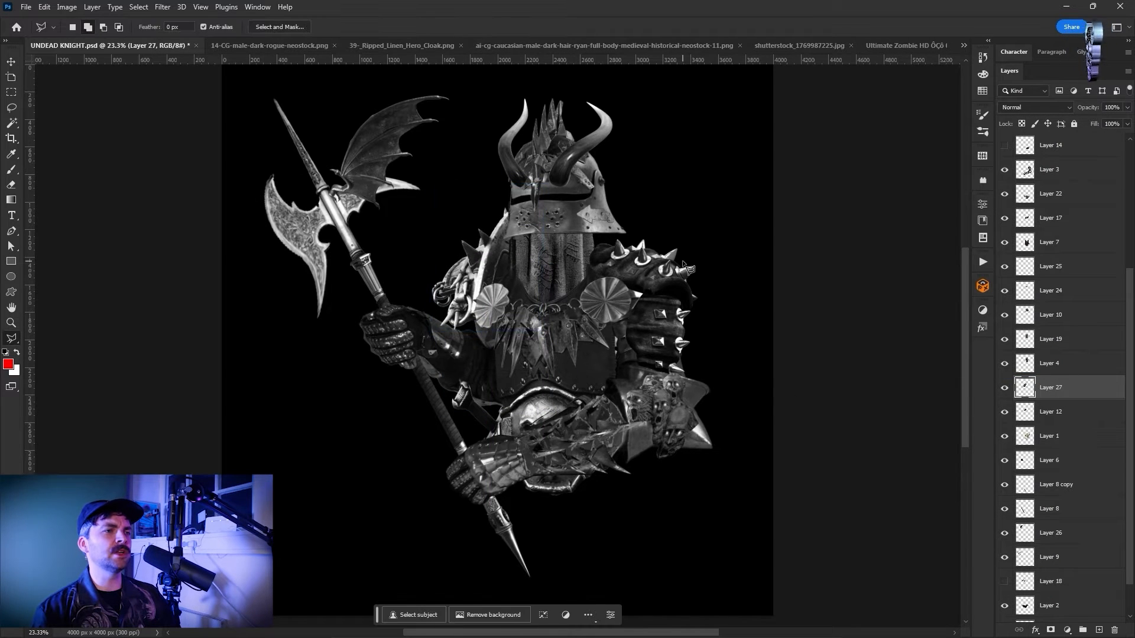
Go through the open stock images, close the ones no longer needed and switch to 39-_Ripped_Linen_Hero_Cloak.png
click(963, 45)
click(842, 115)
click(939, 45)
click(937, 45)
click(827, 45)
click(693, 45)
click(750, 45)
click(555, 45)
Copy a lassoed section of the torn cloak into UNDEAD KNIGHT.psd and scale it to about 80% behind the knight's waist
click(11, 108)
drag(590, 339, 347, 387)
click(110, 45)
key(ctrl+t)
drag(562, 399, 666, 509)
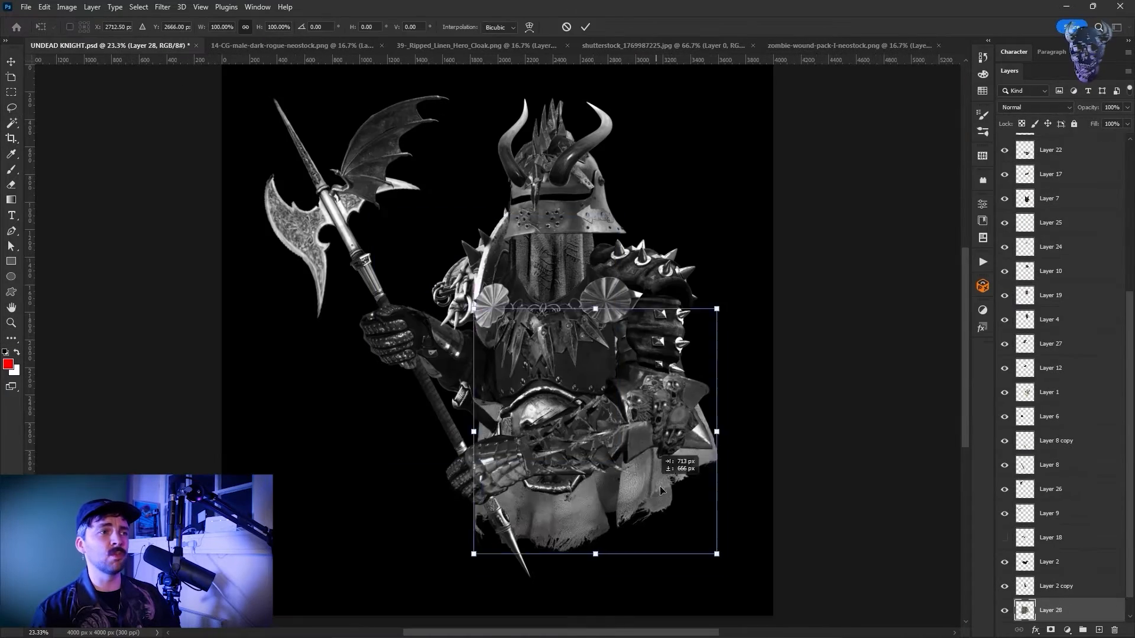
drag(722, 379, 674, 384)
drag(656, 408, 669, 411)
drag(669, 411, 668, 425)
Flip the torn cloth on Layer 28 horizontally and refine its size and position below the belt
click(44, 7)
click(227, 526)
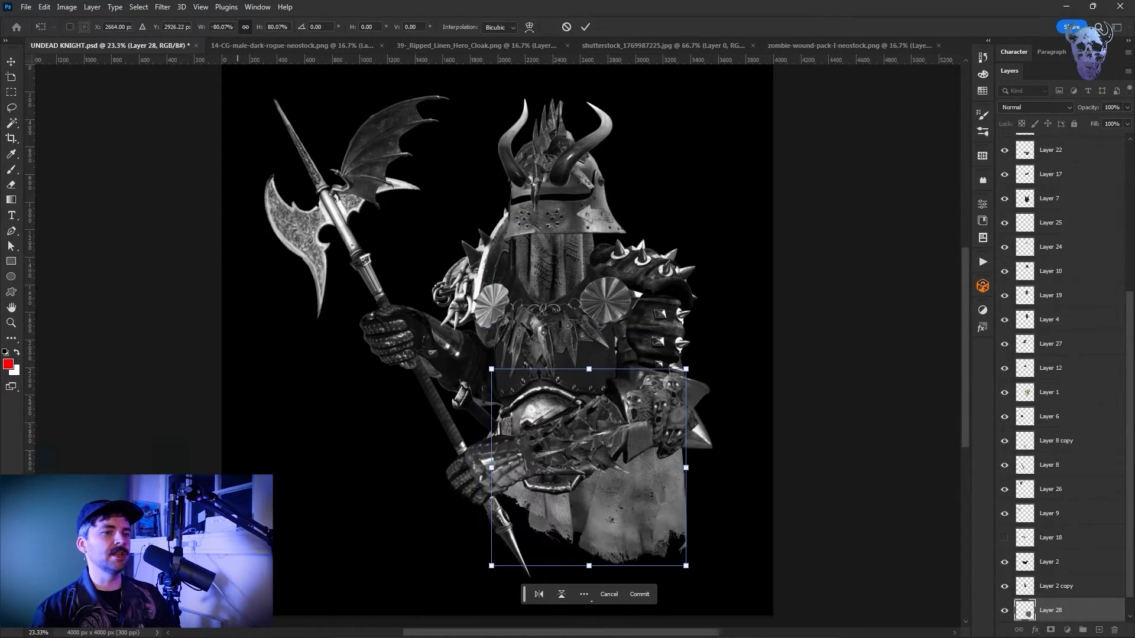
drag(686, 467, 676, 467)
drag(688, 360, 685, 369)
key(Return)
Darken the torn cloth on Layer 28 with Levels by raising the black input
key(ctrl+l)
drag(868, 380, 886, 381)
key(Return)
Switch to 14-CG-male-dark-rogue-neostock.png and outline the studded leather hip panel beside the hanging straps with the Lasso
click(292, 46)
key(ctrl+plus)
key(ctrl+plus)
key(ctrl+plus)
key(ctrl+plus)
key(ctrl+plus)
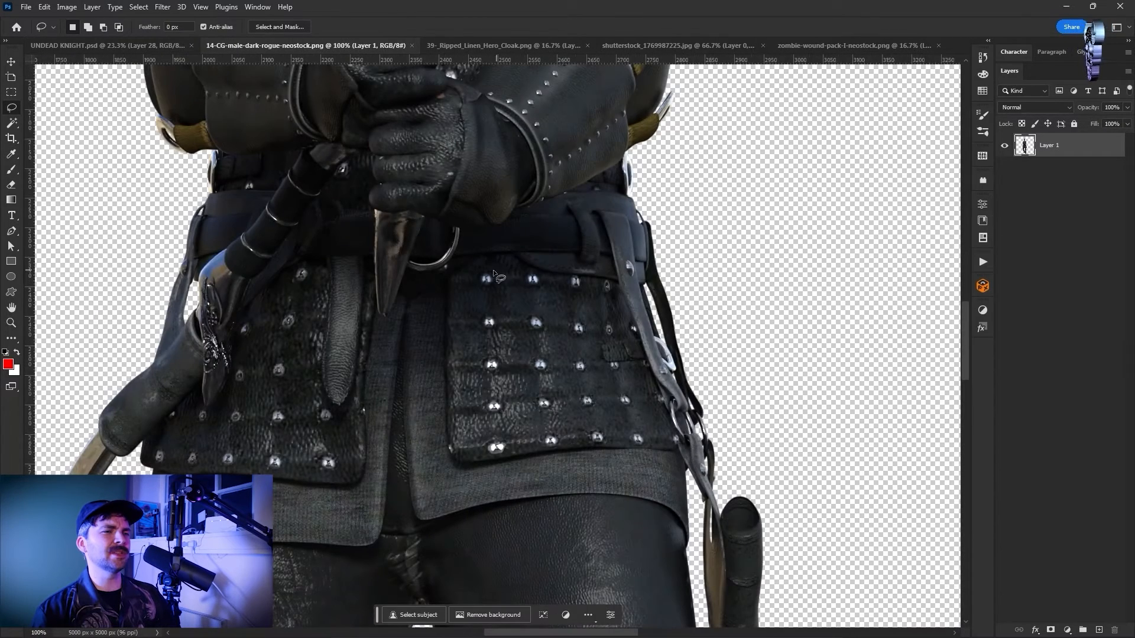
drag(444, 266, 448, 453)
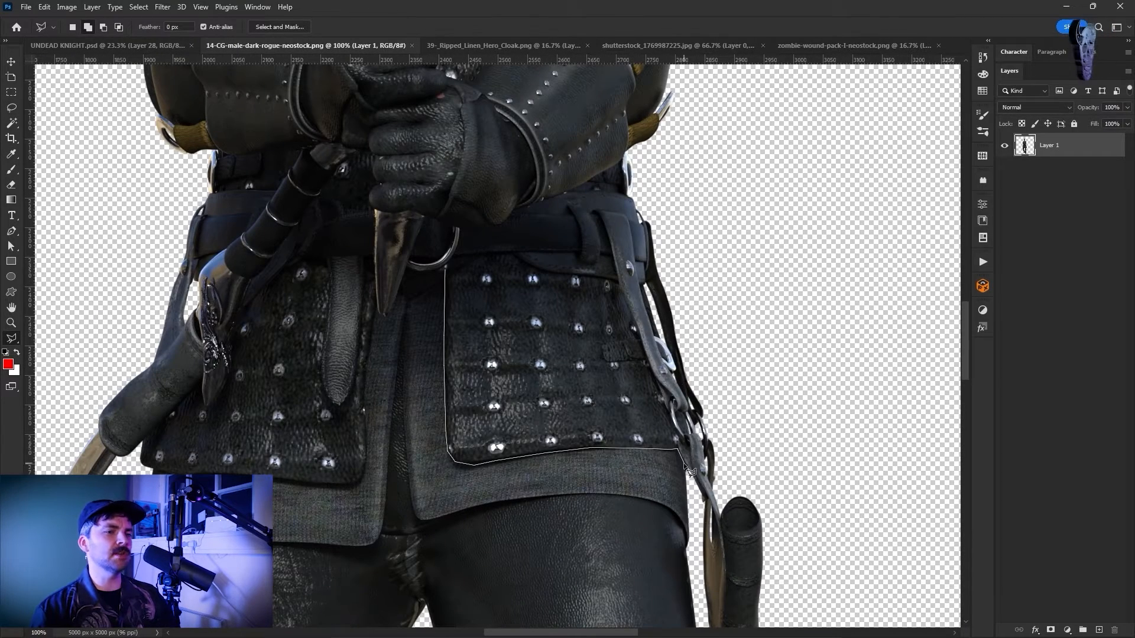
click(446, 265)
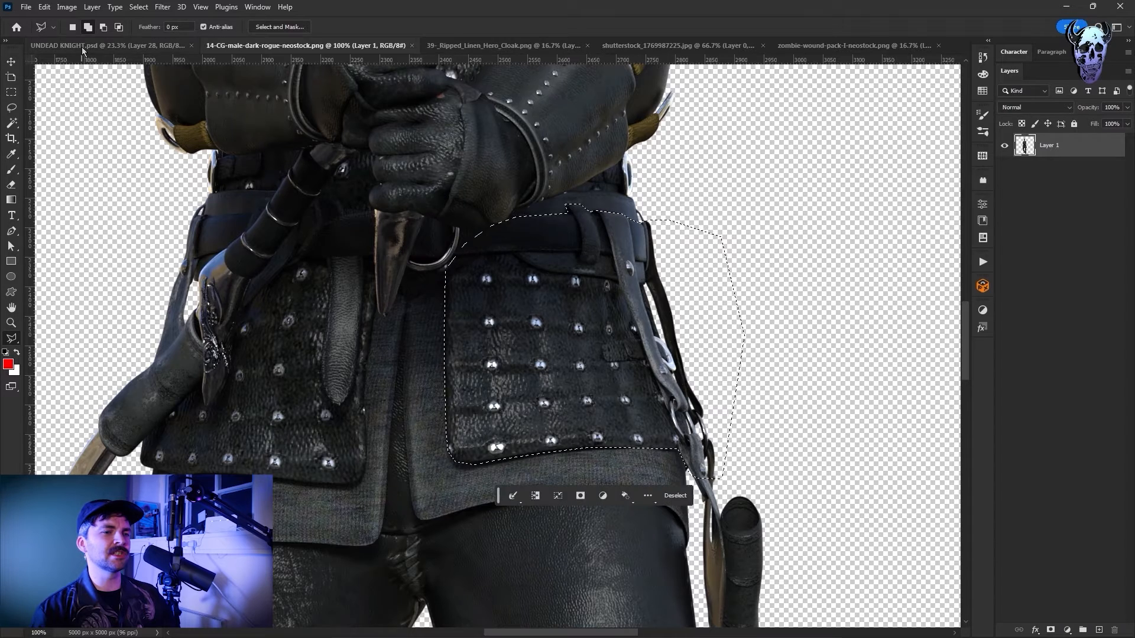
Copy the selected studded leather panel into UNDEAD KNIGHT.psd and scale and position it over the torn cloth at the knight's hip
key(ctrl+c)
click(110, 45)
key(ctrl+v)
key(ctrl+t)
drag(497, 340, 623, 470)
drag(658, 436, 687, 408)
key(Return)
Adjust the shape of the leather hip panel on Layer 29 with a transform so it fits below the belt
click(44, 7)
mouse_move(117, 285)
click(203, 330)
drag(578, 502, 577, 513)
key(Return)
scroll(621, 440, down, 1)
scroll(620, 439, up, 1)
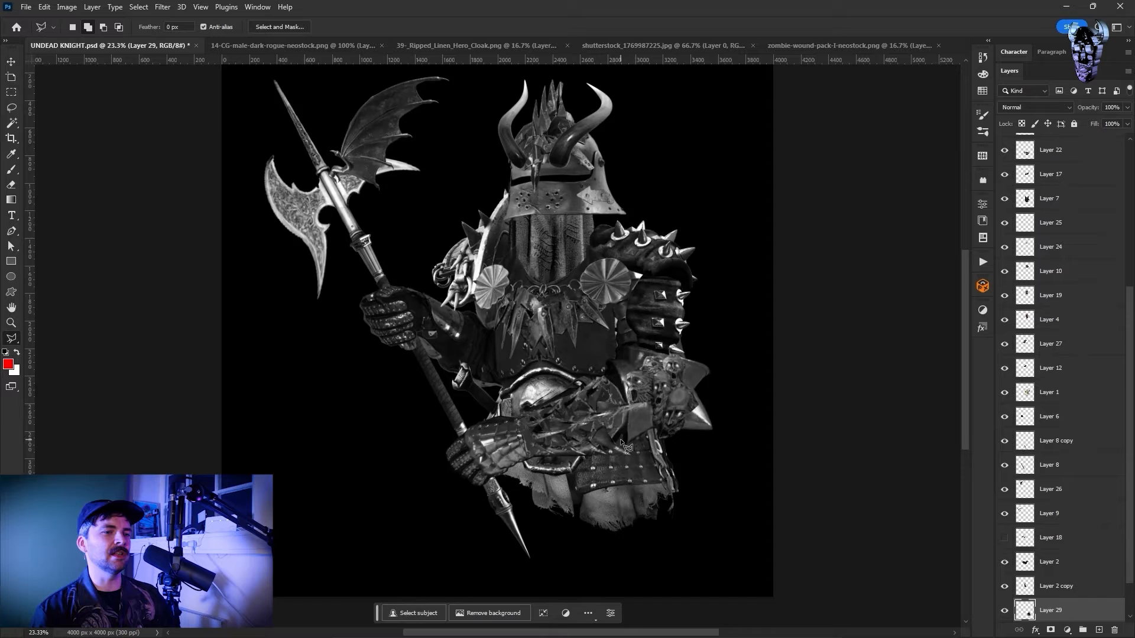
Select the knight's layers from Layer 29 up to Layer 21 and enlarge the figure slightly as one unit
key(ctrl+minus)
key(ctrl+minus)
scroll(1044, 350, up, 5)
shift+click(1050, 169)
key(ctrl+t)
mouse_move(613, 460)
mouse_down()
mouse_move(630, 466)
mouse_move(621, 468)
mouse_up()
drag(569, 412, 570, 410)
key(Return)
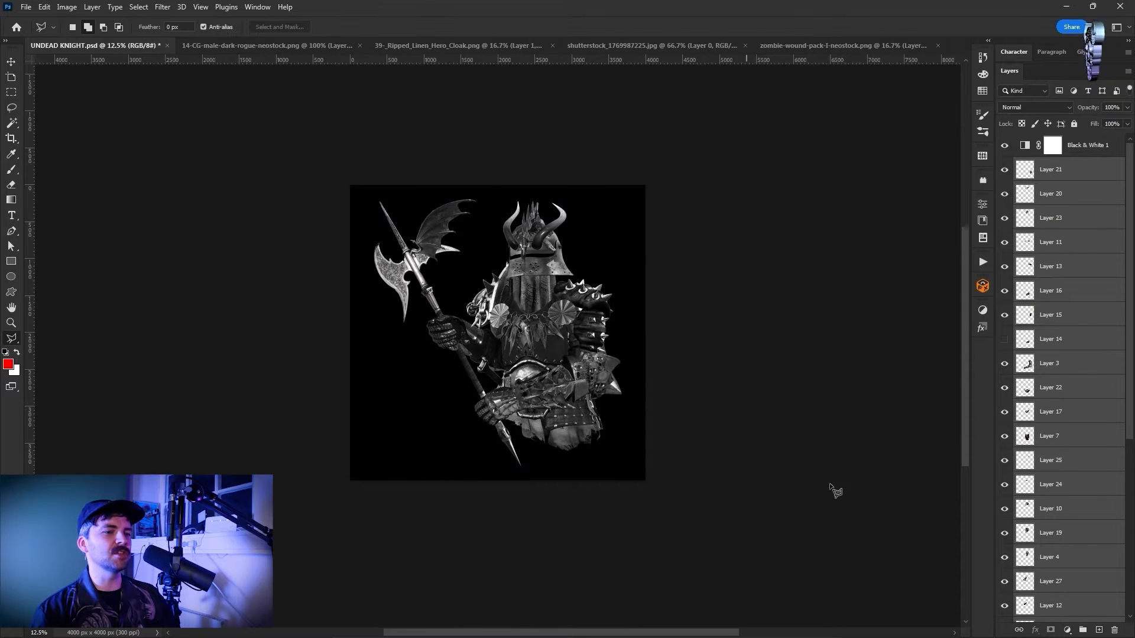
Make Layer 28 active, save UNDEAD KNIGHT.psd and close a stock image that is no longer needed
scroll(1050, 466, down, 5)
click(1050, 586)
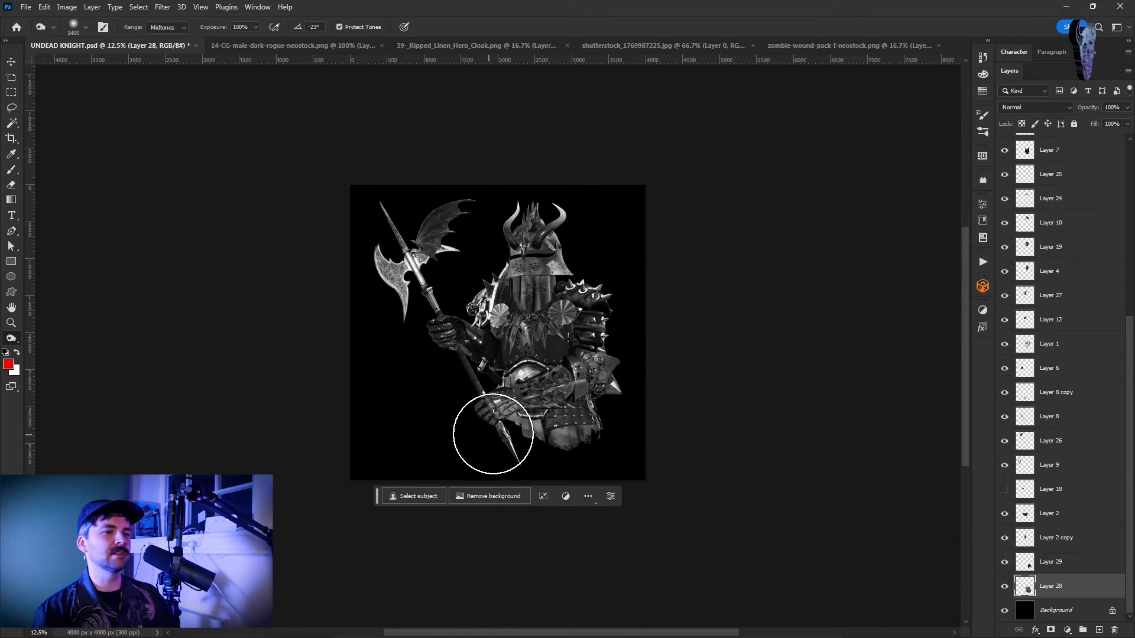
key(ctrl+0)
key(ctrl+s)
key(ctrl+Tab)
key(ctrl+Tab)
key(ctrl+Tab)
key(ctrl+w)
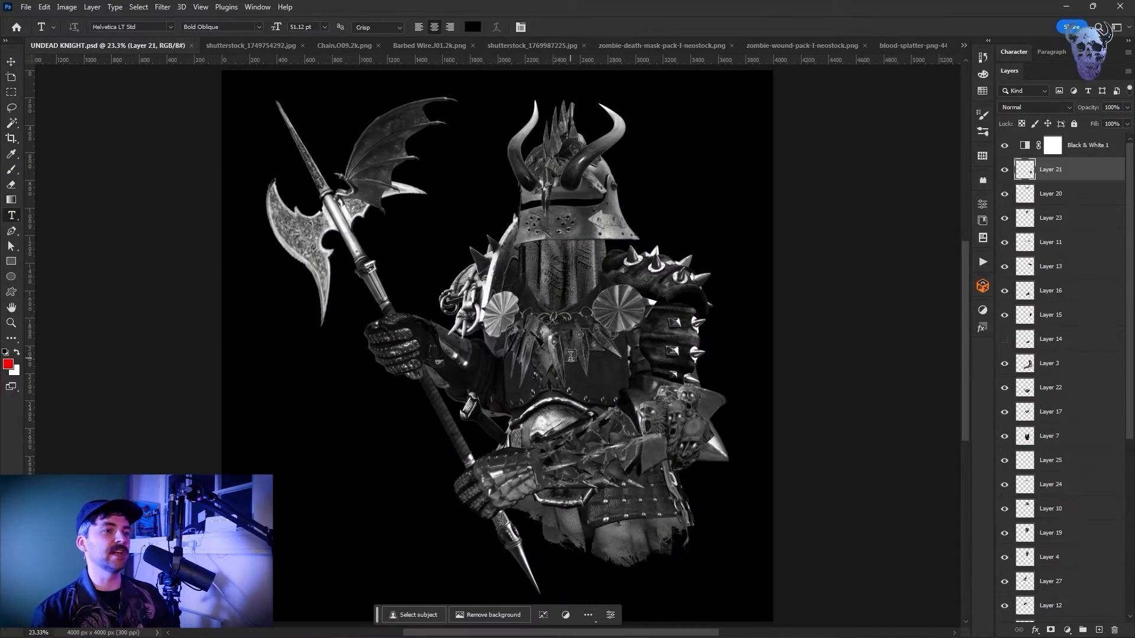
Add the white title HOLY WRATH in Shm Siege Engine Regular and place it low beside the axe shaft
click(281, 537)
click(328, 574)
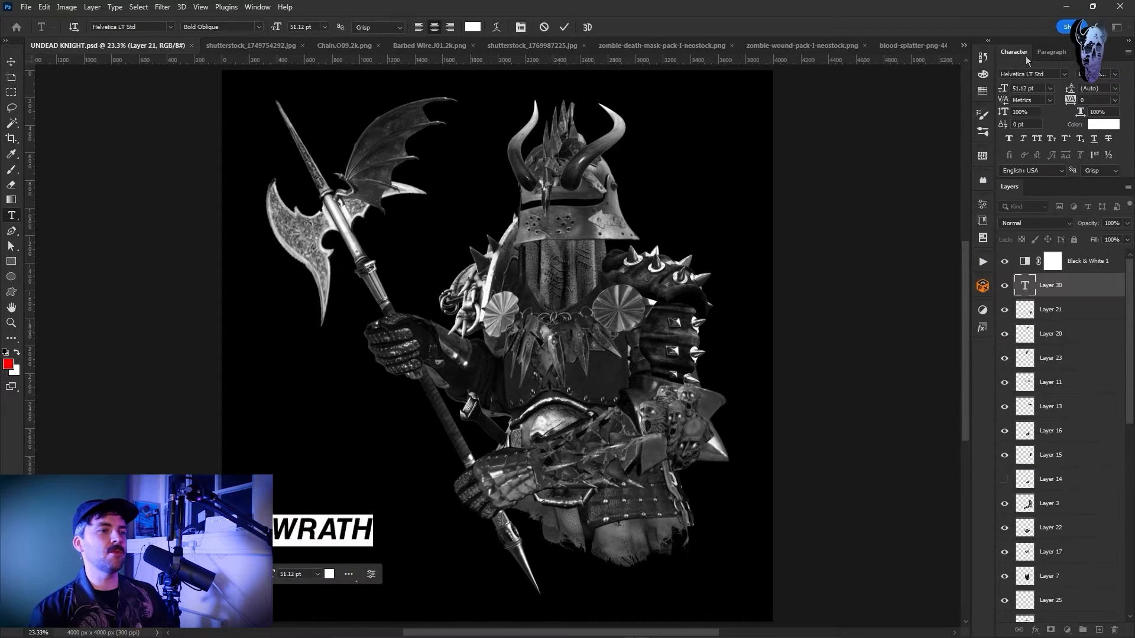
click(1064, 75)
text(shm)
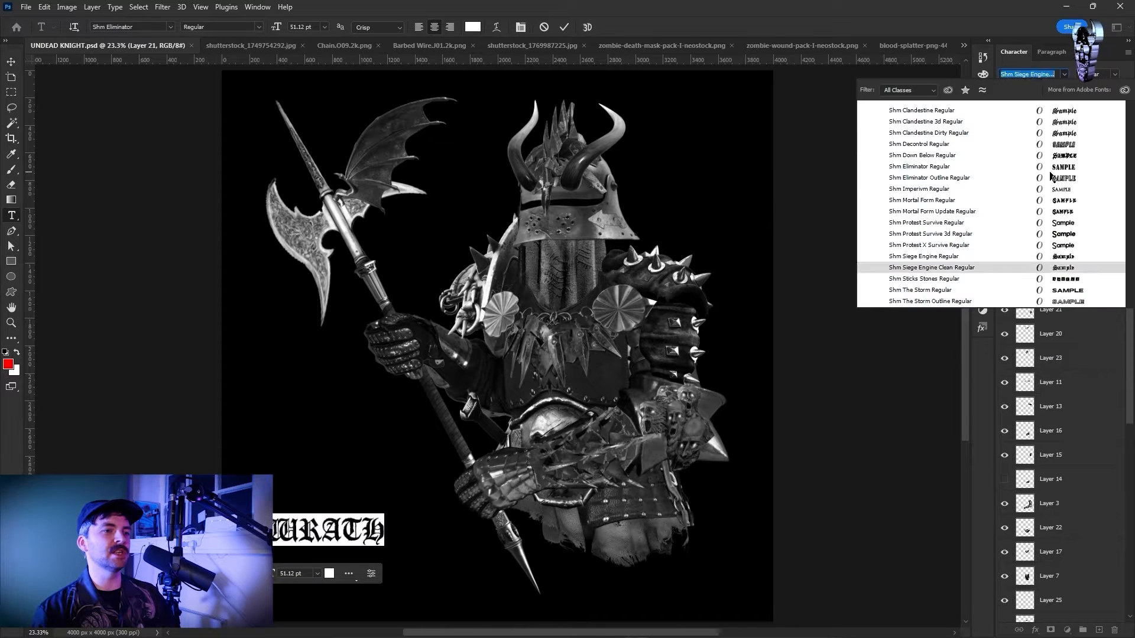
click(981, 258)
click(10, 62)
drag(276, 528, 357, 553)
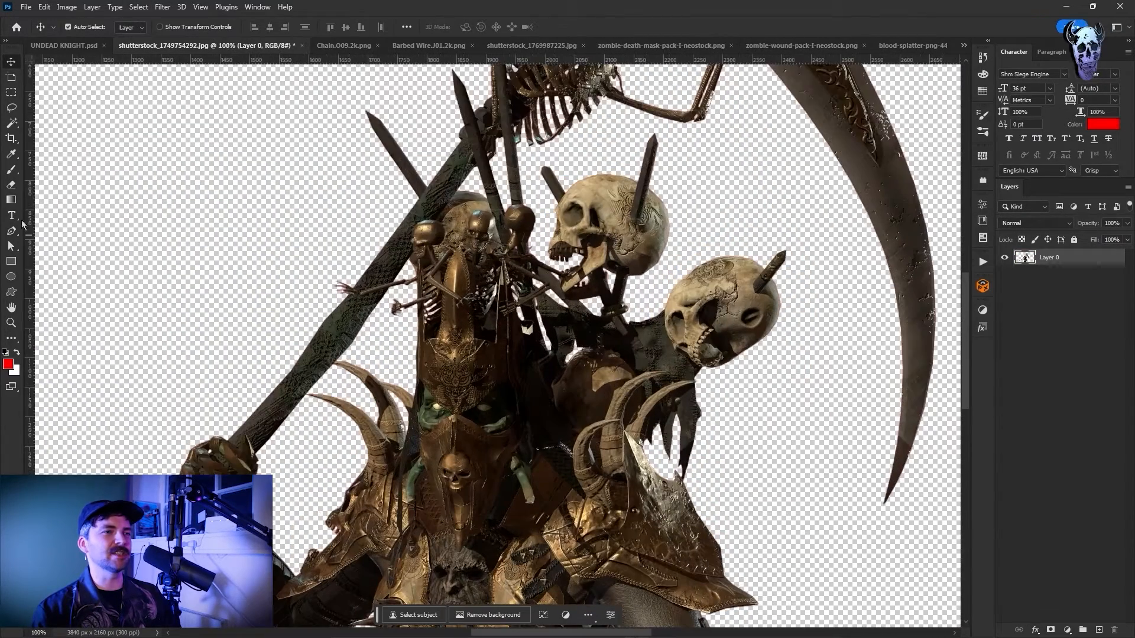
Outline the two spiked skulls and their mount in shutterstock_1749754292.jpg with the Polygonal Lasso
click(11, 338)
click(94, 250)
click(807, 240)
click(695, 149)
click(649, 123)
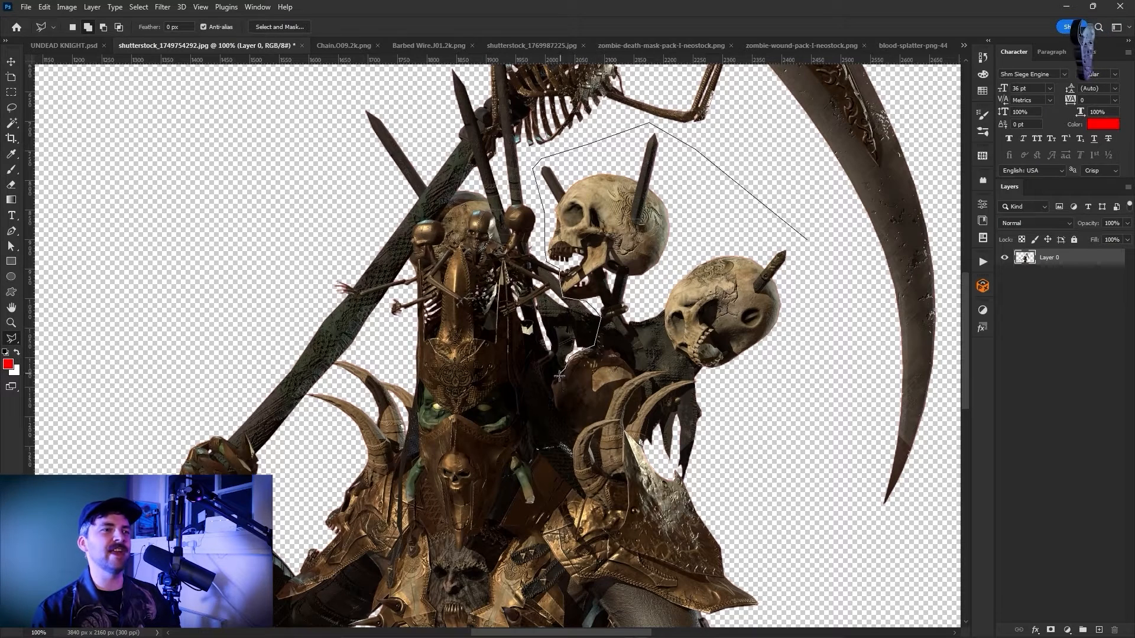
click(657, 501)
double_click(831, 365)
Copy the skulls into UNDEAD KNIGHT.psd, scale them to about 216%, and rotate them about 18° behind the knight's shoulder
key(ctrl+c)
click(76, 45)
key(ctrl+v)
key(ctrl+t)
mouse_move(526, 312)
mouse_down()
mouse_move(562, 248)
mouse_move(702, 146)
mouse_up()
drag(733, 108, 746, 118)
drag(736, 122, 717, 160)
drag(741, 100, 759, 113)
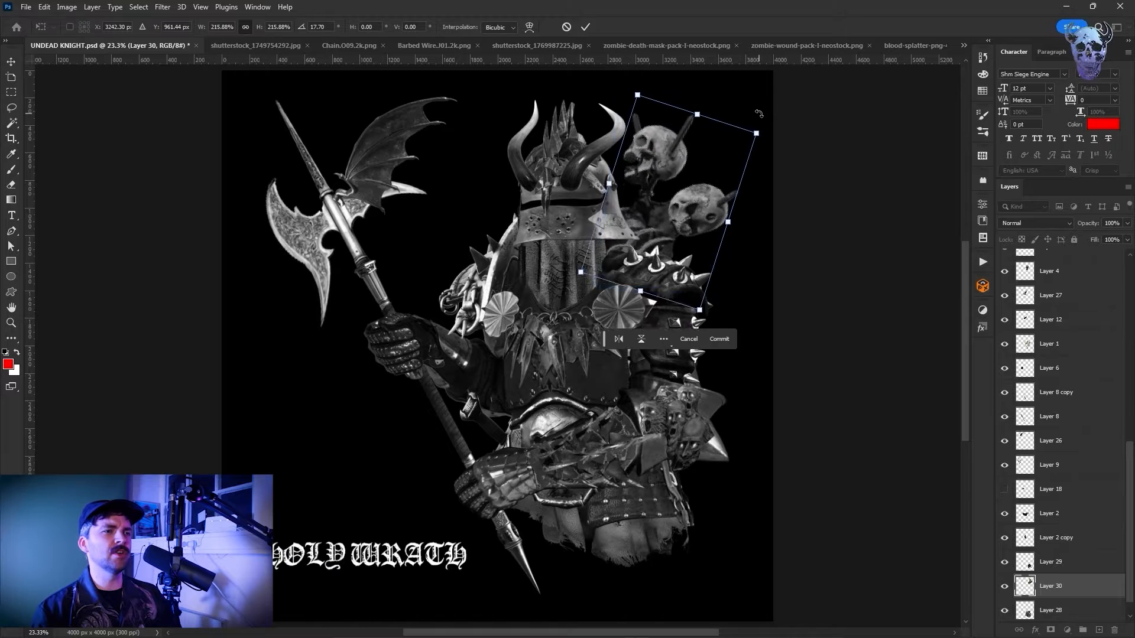
key(Return)
Reshape the axe blade on Layer 9 with Liquify and darken it with a Levels midtone of 0.68
click(1049, 465)
key(ctrl+shift+x)
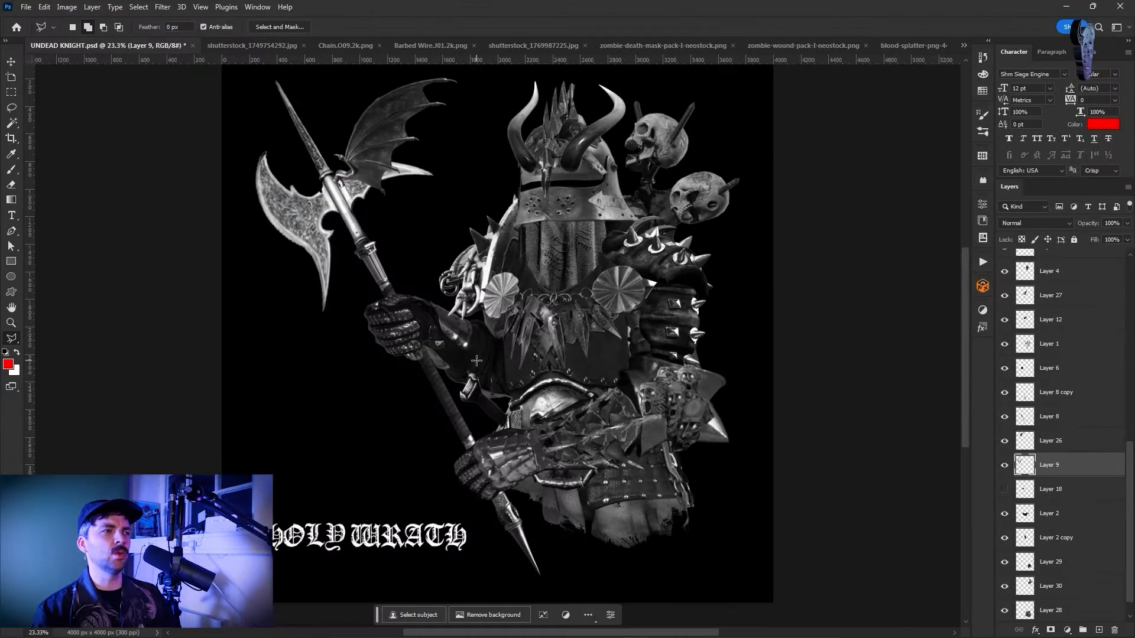
click(66, 6)
drag(942, 380, 958, 381)
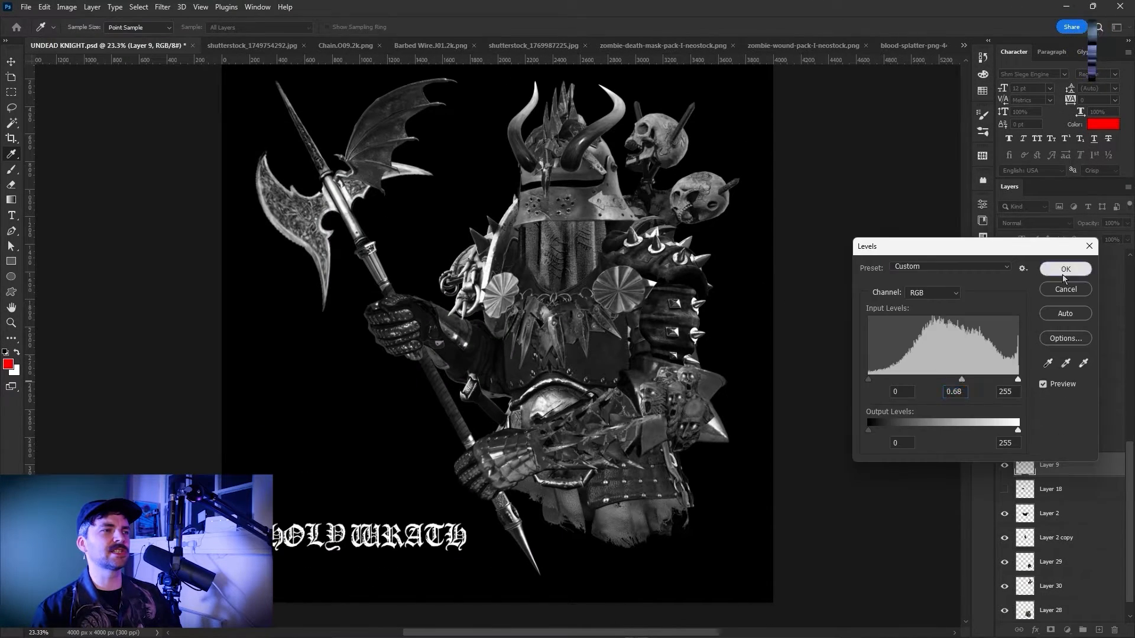
click(1064, 271)
Reshape the hem of the torn cloth on Layer 28 with Liquify
key(l)
scroll(1004, 540, down, 1)
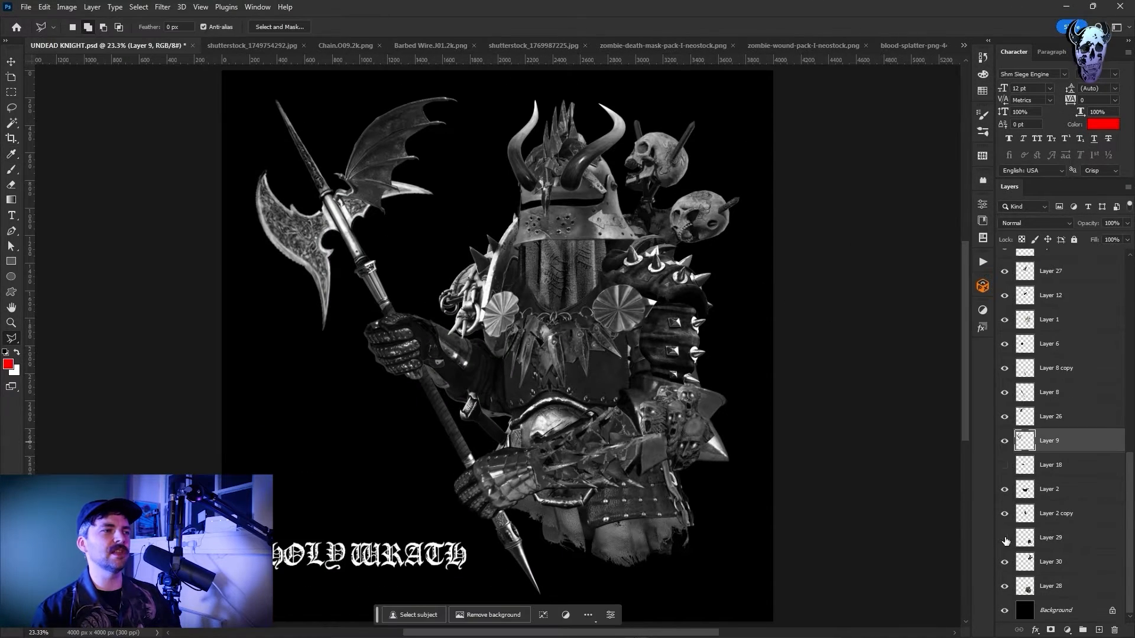
click(1040, 586)
key(ctrl+shift+x)
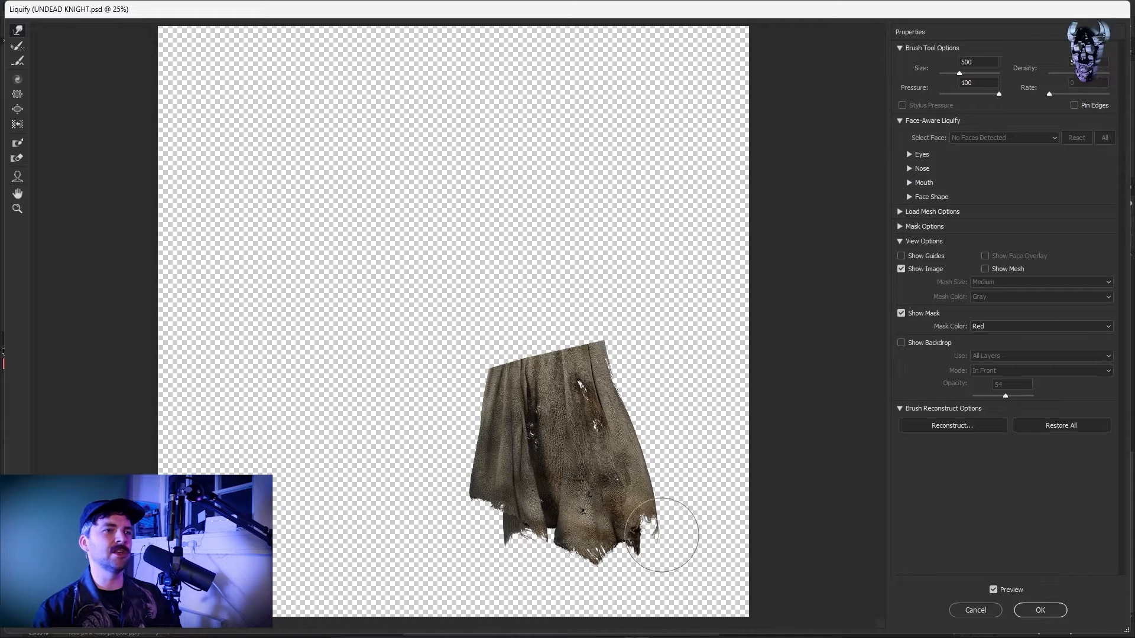
key(Return)
Brighten Layer 21 with Levels by lowering the white input
scroll(1026, 348, up, 15)
click(1064, 311)
key(ctrl+l)
key(Return)
drag(1016, 380, 996, 380)
key(ctrl+l)
key(Return)
Close shutterstock_1749754292.jpg without saving and copy the chain from its stock image above Layer 11, placing it along the axe shaft
click(1046, 384)
click(256, 46)
click(301, 45)
key(n)
ctrl+click(1024, 260)
click(64, 45)
key(ctrl+t)
key(Return)
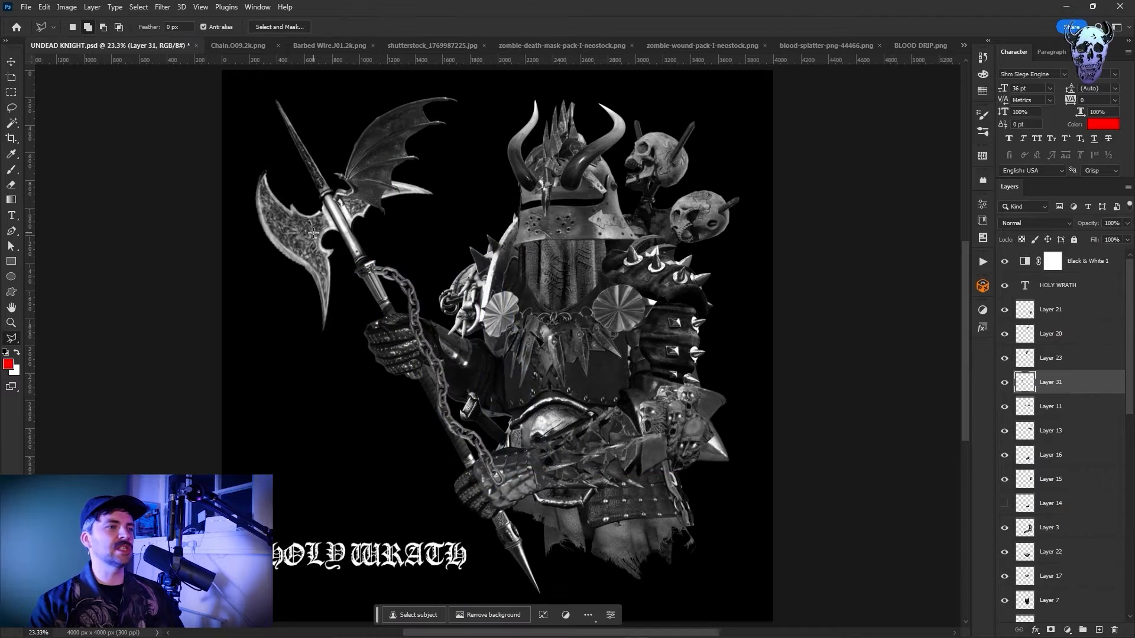
Bend the chain on Layer 31 with Liquify so it curves around the axe shaft
click(44, 6)
mouse_move(161, 6)
click(171, 118)
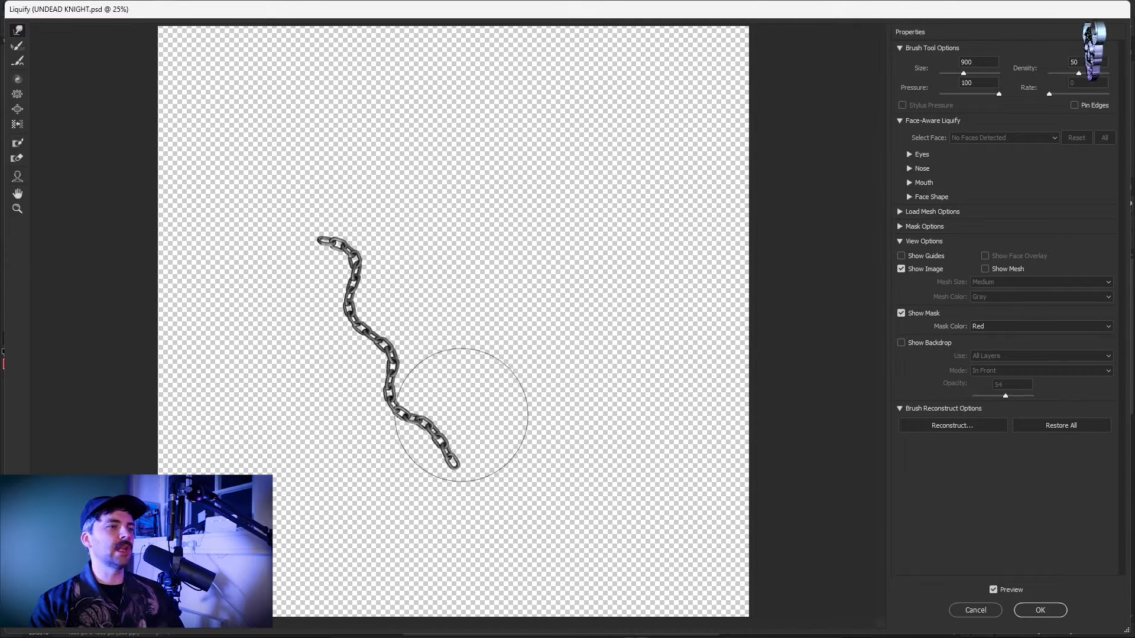
click(162, 6)
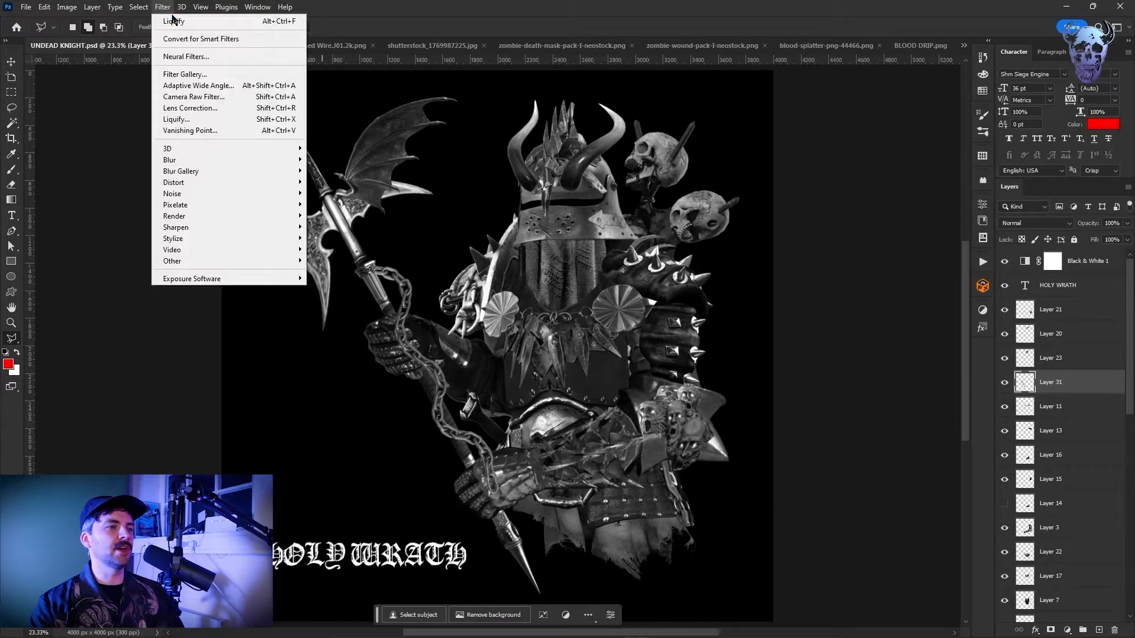
click(171, 19)
key(ctrl+t)
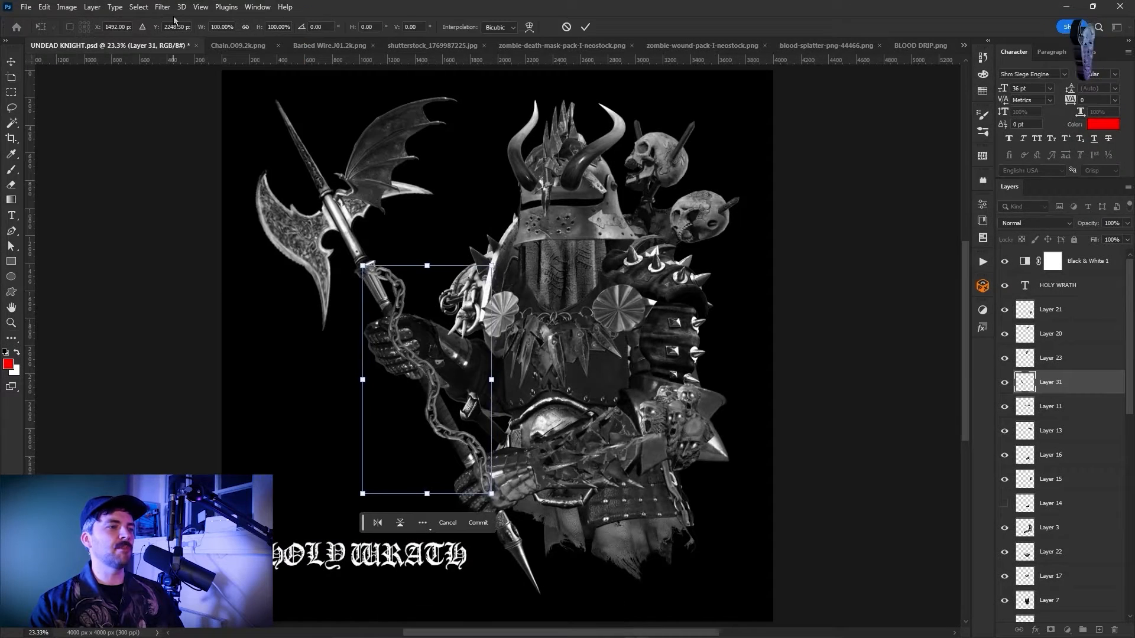
key(Return)
Move the chain on Layer 31 down the layer stack to between Layer 8 copy and Layer 8
scroll(1069, 504, down, 4)
drag(1052, 382, 1052, 484)
scroll(1052, 473, down, 2)
drag(1052, 334, 1052, 513)
drag(1052, 503, 1052, 526)
Load a layer's outline as a selection and erase the chain links within it so the chain wraps behind the axe shaft
ctrl+click(1024, 527)
key(e)
click(85, 26)
drag(89, 64, 104, 64)
key(Return)
click(429, 384)
key(ctrl+d)
Make Layer 11 active, and close the chain and barbed wire images to bring up shutterstock_1769987225.jpg
scroll(1097, 420, up, 6)
click(1004, 358)
click(1035, 386)
click(329, 45)
click(362, 46)
click(279, 46)
click(268, 46)
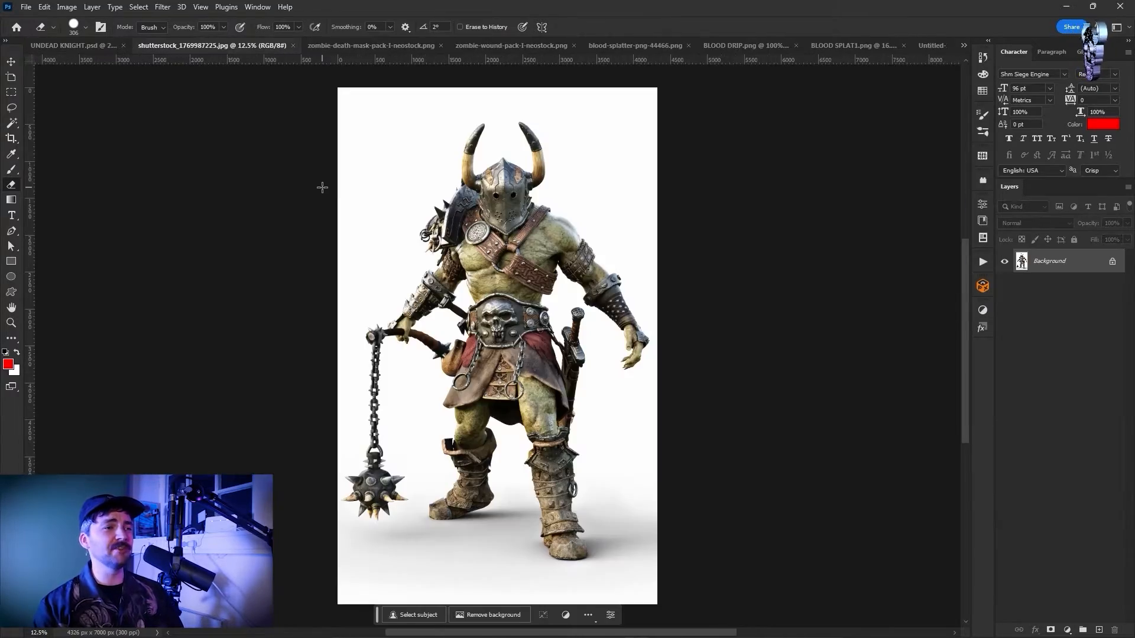
Outline the metal skull on the warrior's belt with the Lasso and refine the selection edge
key(ctrl+plus)
key(ctrl+plus)
key(ctrl+plus)
key(ctrl+plus)
key(ctrl+plus)
scroll(323, 192, up, 3)
key(l)
drag(485, 278, 437, 298)
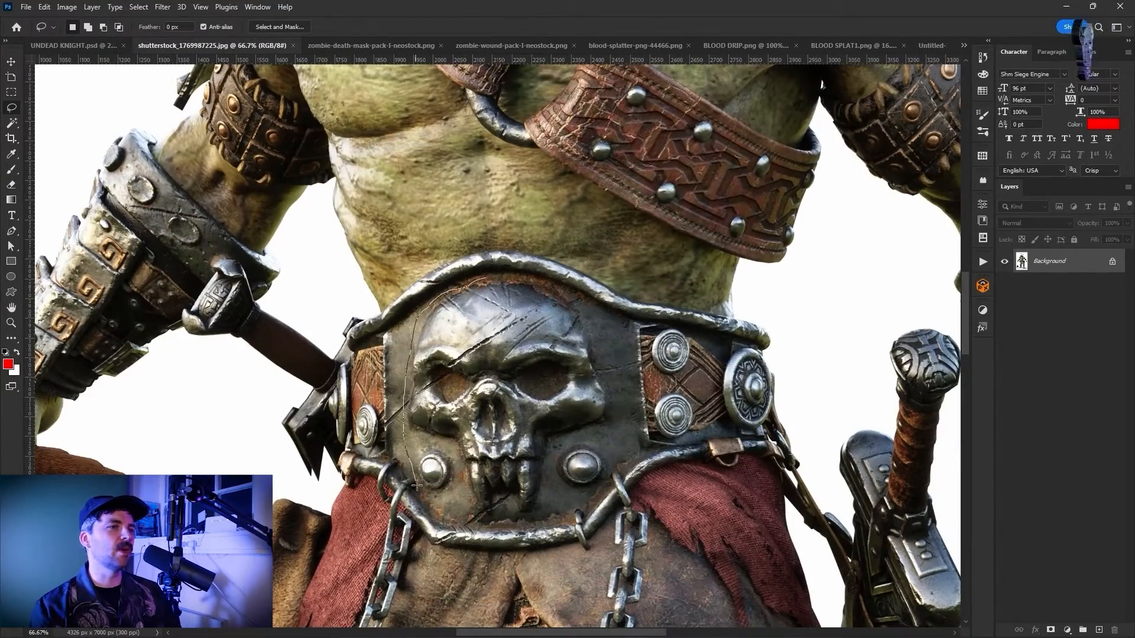
click(139, 7)
shift+click(159, 174)
drag(858, 314, 873, 313)
click(914, 452)
Copy the metal skull into UNDEAD KNIGHT.psd and scale and position it over the round chest disc beside the spiked shoulder
click(66, 45)
key(ctrl+v)
key(ctrl+t)
drag(538, 345, 496, 346)
drag(479, 345, 618, 308)
key(ctrl+plus)
key(ctrl+plus)
drag(715, 244, 724, 253)
key(Return)
Duplicate the skull on Layer 32, flip the copy horizontally, and scale it to about 79% over the other chest disc
right_click(1066, 382)
click(1049, 222)
click(44, 6)
click(221, 512)
key(ctrl+t)
drag(680, 278, 519, 264)
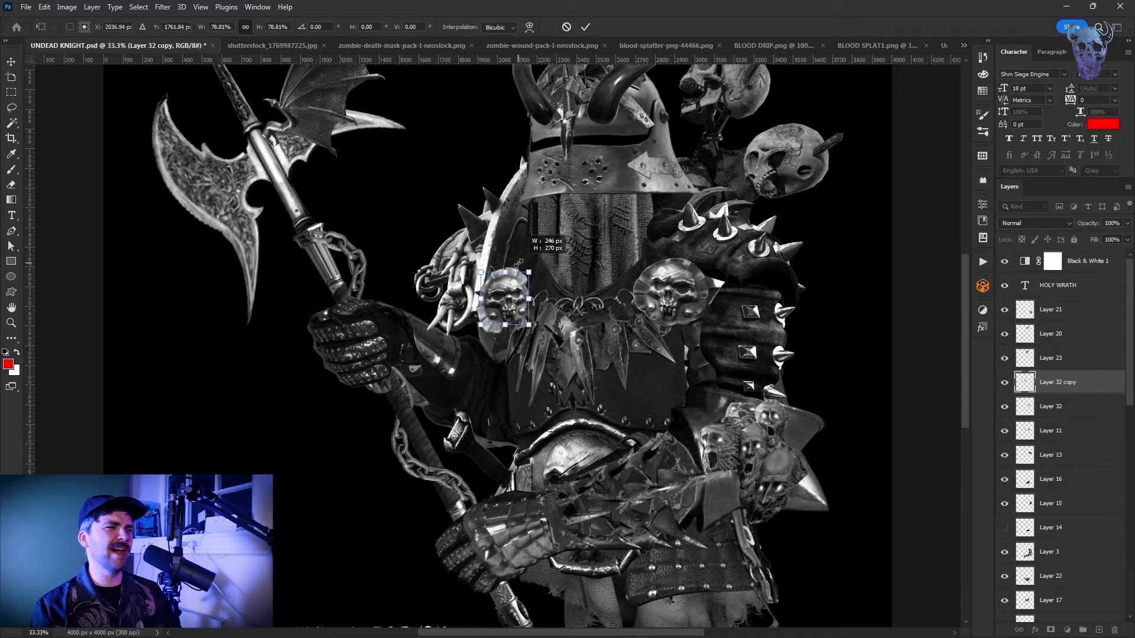
drag(535, 264, 539, 270)
drag(526, 300, 526, 278)
Warp the skull on Layer 32 copy to match the angle of the chest disc beneath it
click(43, 6)
mouse_move(137, 280)
click(203, 357)
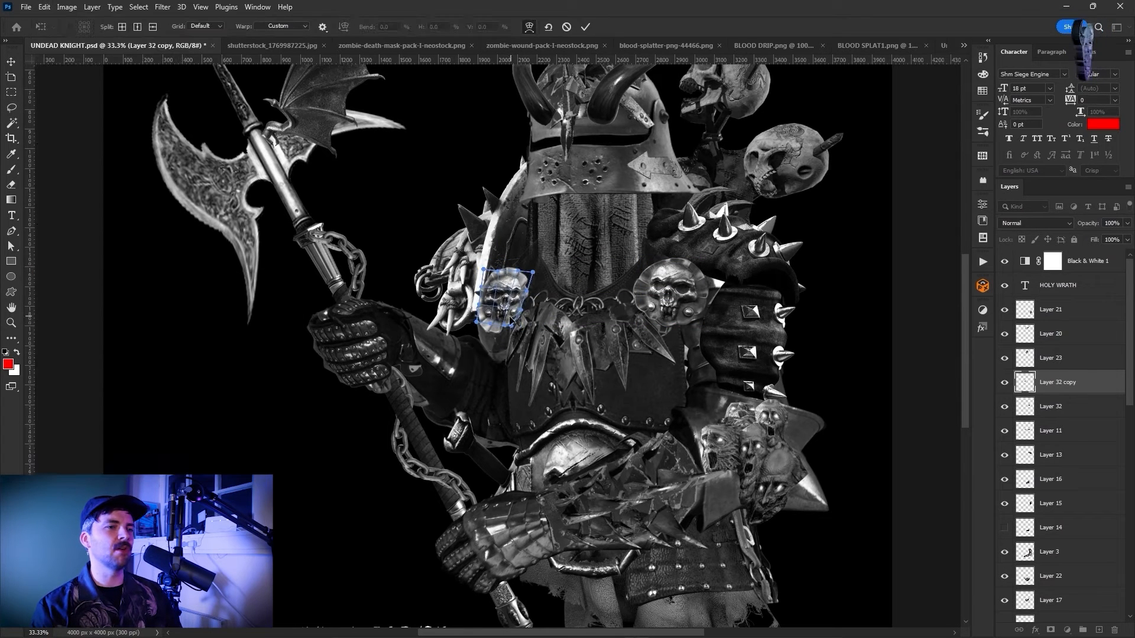
key(Return)
drag(520, 319, 483, 356)
Adjust the tones of Layer 13 with an image adjustment
click(1040, 458)
click(66, 7)
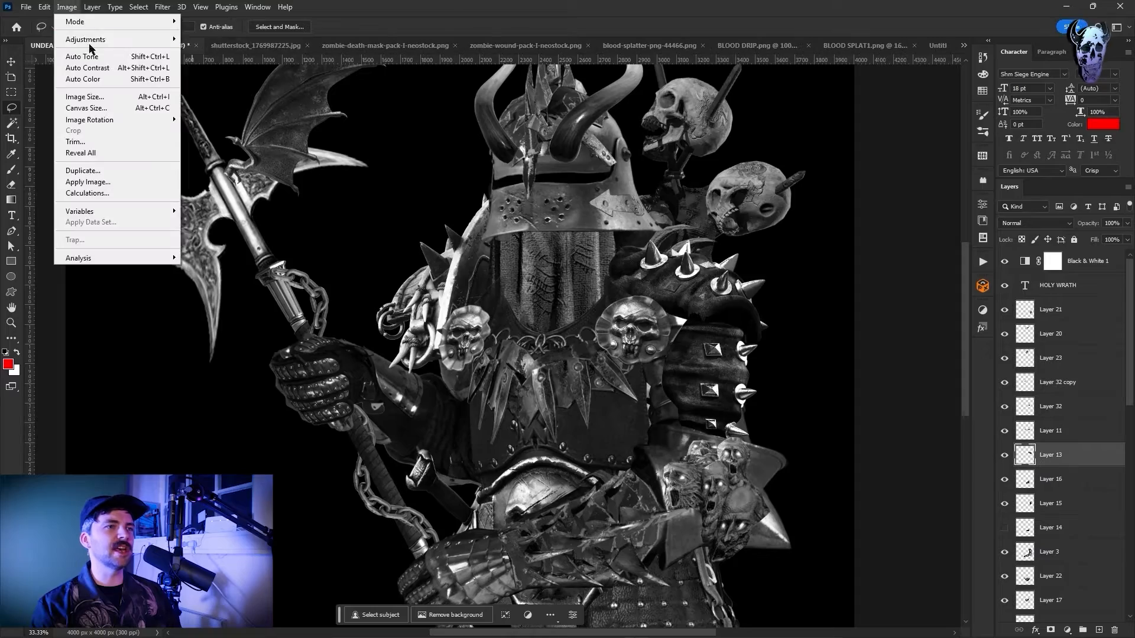
mouse_move(89, 41)
click(222, 63)
drag(556, 114, 201, 287)
drag(211, 347, 201, 345)
Lengthen the spikes of the shoulder and arm armour with Liquify, including those on Layer 15
key(ctrl+shift+x)
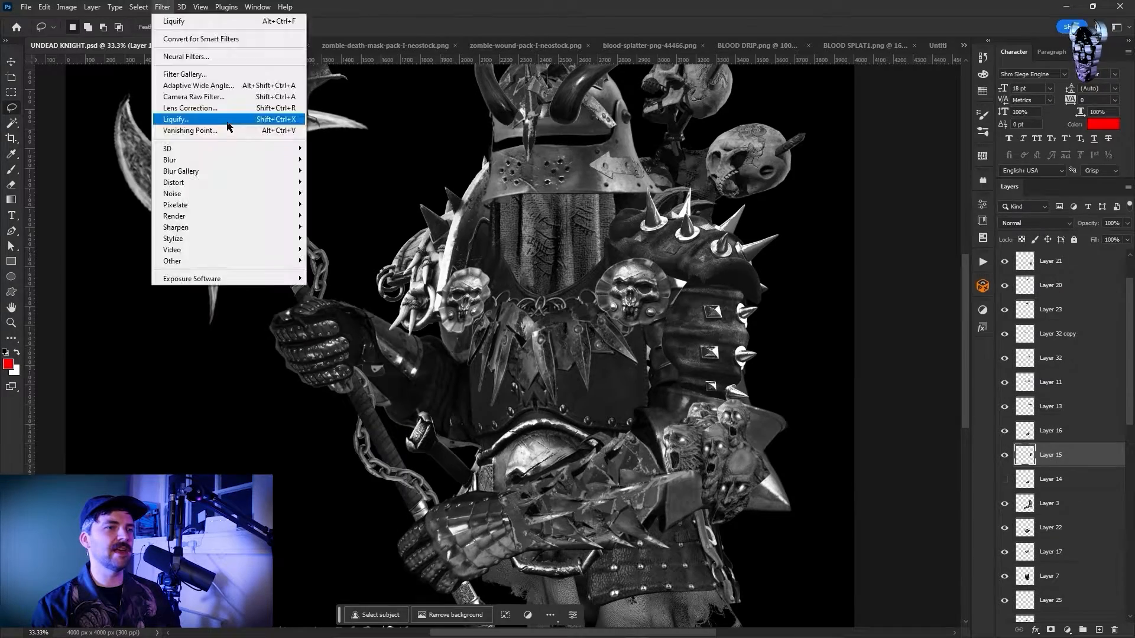
click(227, 120)
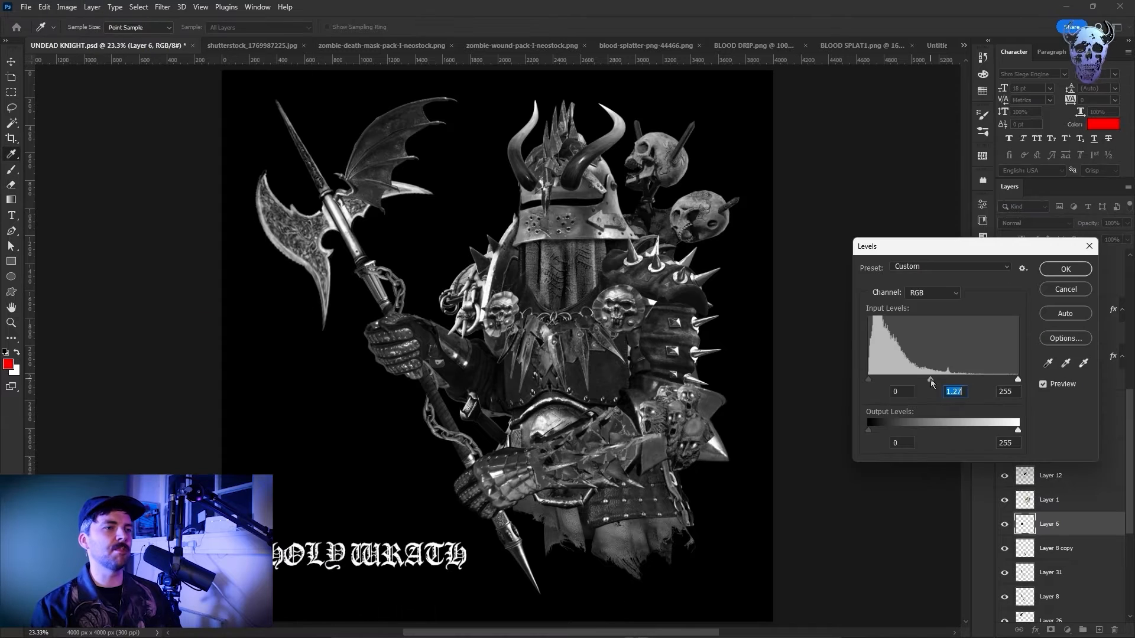
Balance individual layers with Levels, brightening the midtones of Layer 6 and setting the black input of Layer 29 to 7
drag(930, 378, 925, 382)
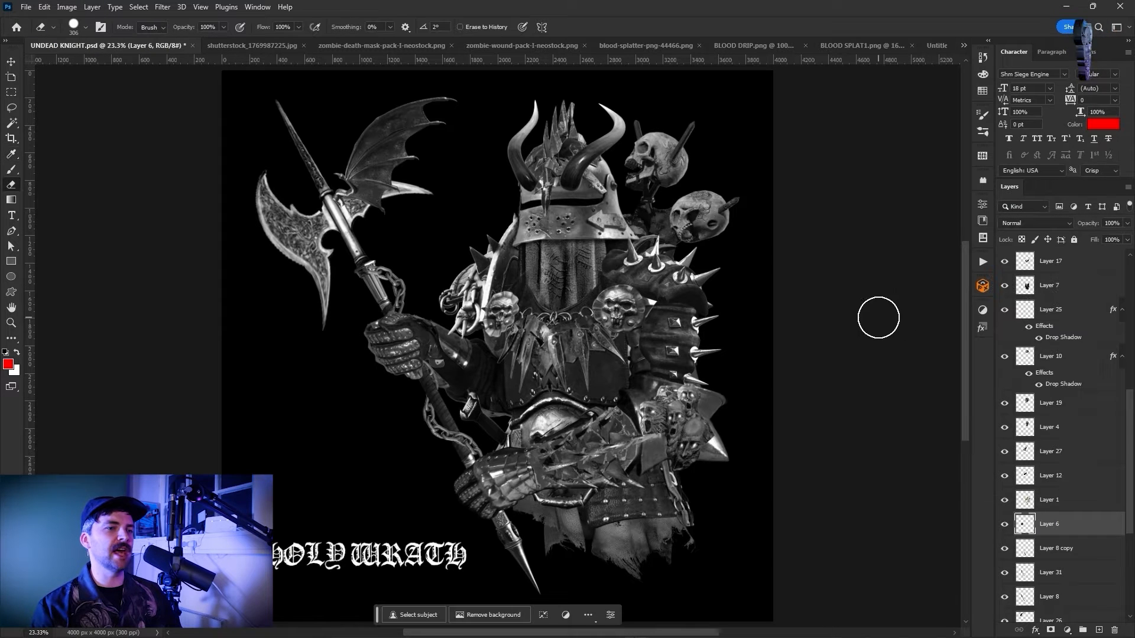
key(alt+bracketleft)
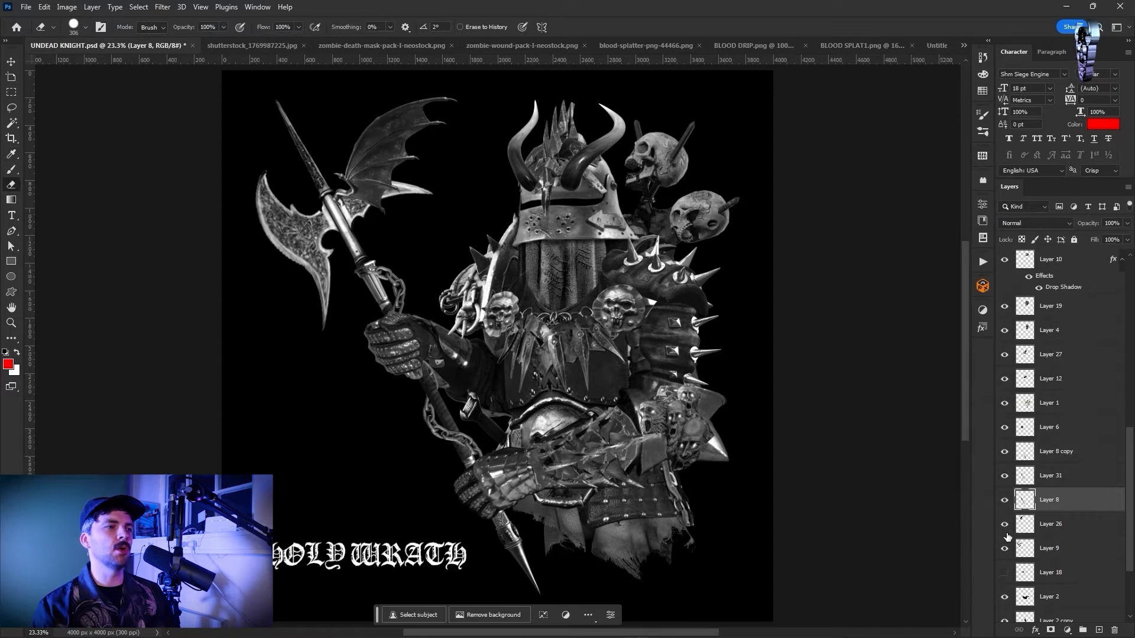
scroll(1026, 541, down, 2)
key(alt+bracketleft)
click(1049, 488)
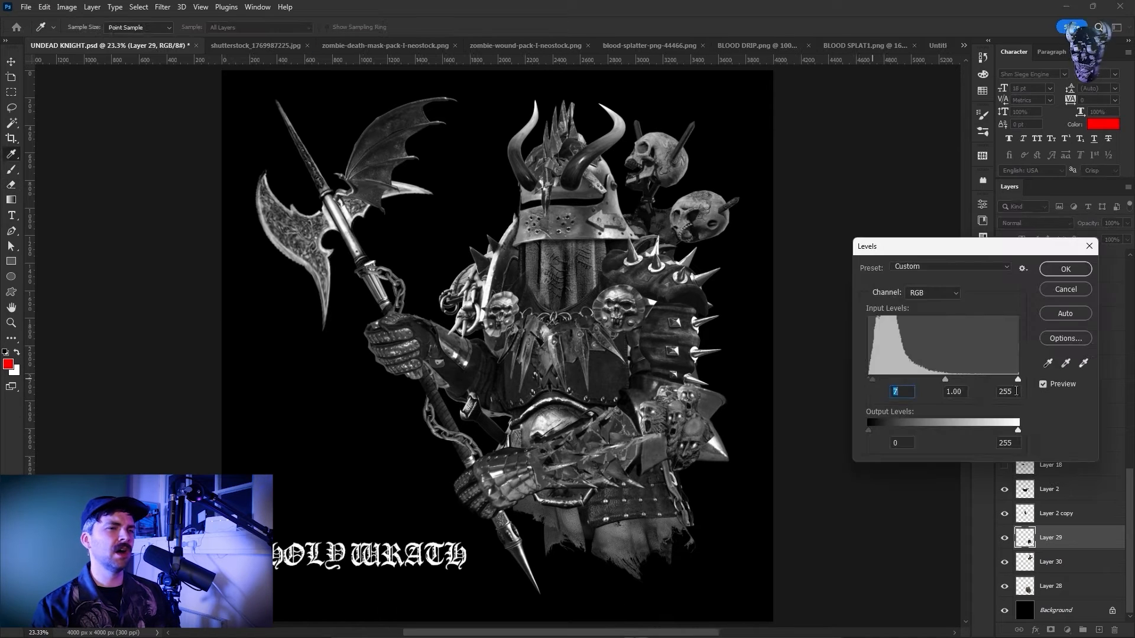
key(alt+bracketleft)
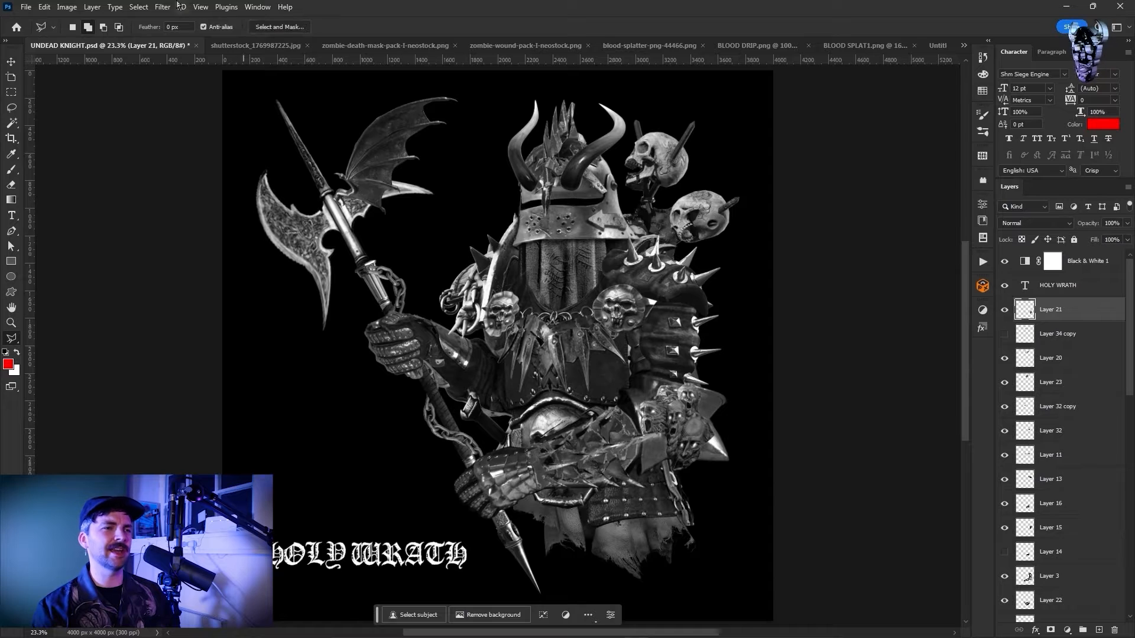
Hide the Black & White 1 adjustment layer and convert the upper image layers down to Layer 11 to black and white individually
click(1004, 262)
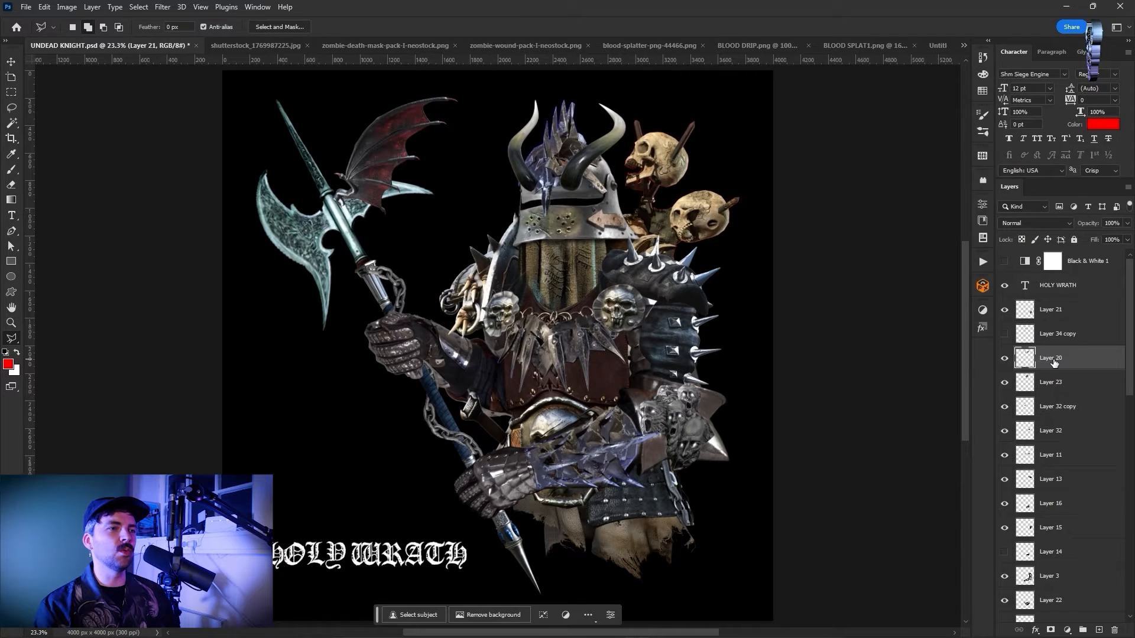
click(1054, 406)
click(1054, 430)
click(1055, 455)
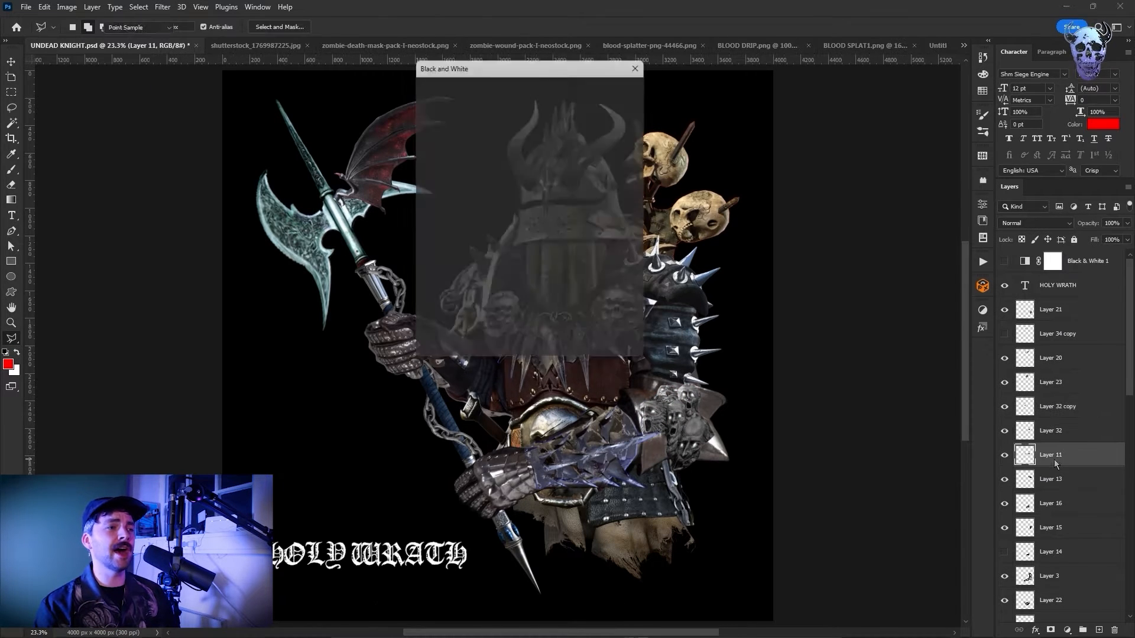
key(ctrl+alt+shift+b)
key(Return)
Convert Layer 15, Layer 3 and Layer 22 to black and white with the default settings
click(1056, 526)
key(ctrl+alt+shift+b)
key(Return)
click(1054, 575)
key(ctrl+alt+shift+b)
key(Return)
click(1046, 601)
key(ctrl+alt+shift+b)
key(Return)
Convert Layer 17 and Layer 7 to black and white
scroll(1046, 602, down, 2)
click(1054, 529)
key(ctrl+alt+shift+b)
key(Return)
click(1047, 553)
key(ctrl+alt+shift+b)
key(Return)
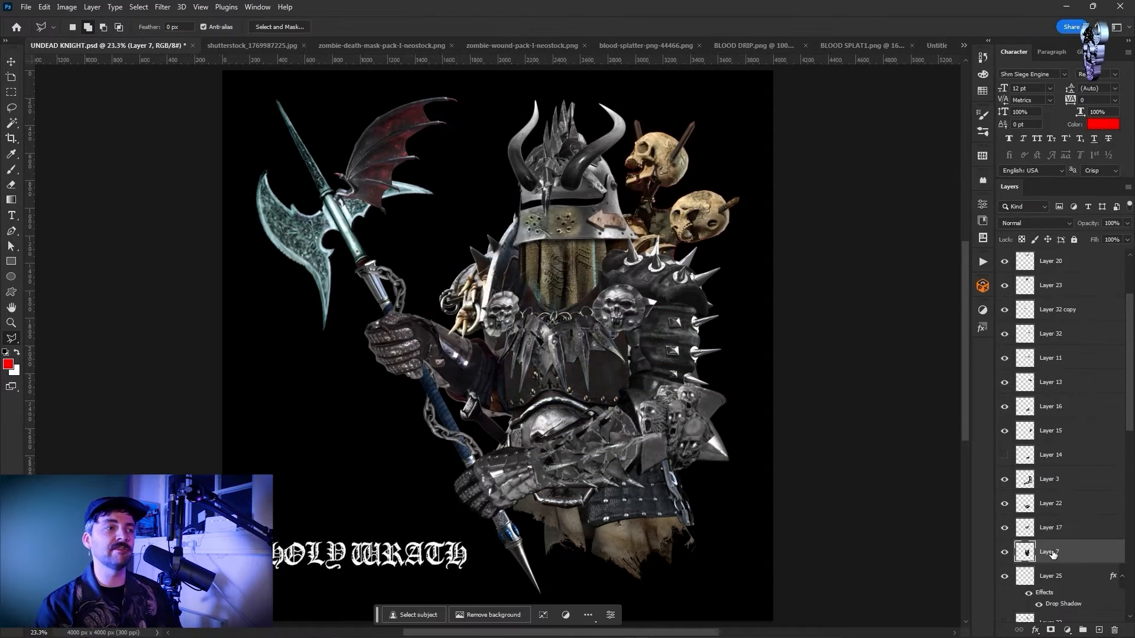
Continue down the stack from Layer 25, converting the layers around the helmet and face cloth to black and white
scroll(1047, 553, down, 3)
click(1049, 433)
key(ctrl+alt+shift+b)
key(Return)
click(1055, 502)
click(1045, 596)
key(ctrl+alt+shift+b)
key(Return)
Convert the layers between Layer 12 and Layer 8 to black and white
scroll(1047, 594, down, 3)
click(1049, 456)
key(ctrl+alt+shift+b)
key(Return)
click(1049, 479)
click(1049, 504)
key(ctrl+alt+shift+b)
key(Return)
click(1047, 528)
key(ctrl+alt+shift+b)
key(Return)
click(1047, 553)
click(1052, 577)
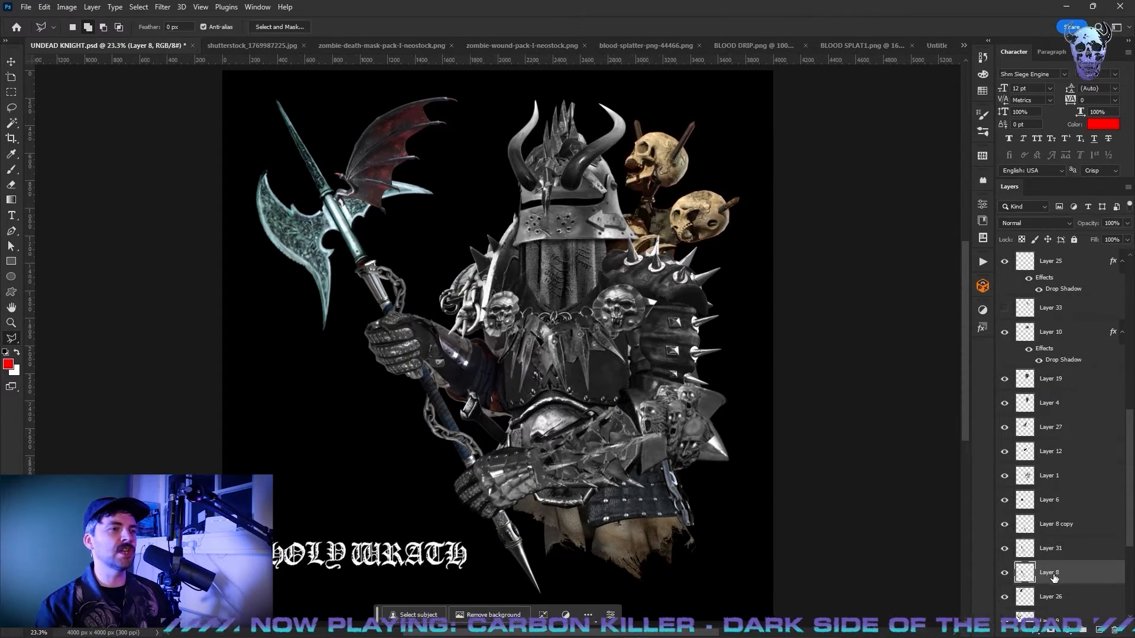
Convert the lowest image layers, from Layer 2 down past Layer 29, to black and white
scroll(1054, 576, down, 3)
click(1049, 489)
key(ctrl+alt+shift+b)
key(Return)
key(ctrl+alt+shift+b)
key(Return)
click(1052, 513)
click(1050, 538)
click(1045, 563)
key(ctrl+alt+shift+b)
key(Return)
Bring out the skull cluster on Layer 21 with the Camera Raw filter, setting Texture to +100 and adjusting the whites
key(ctrl+shift+a)
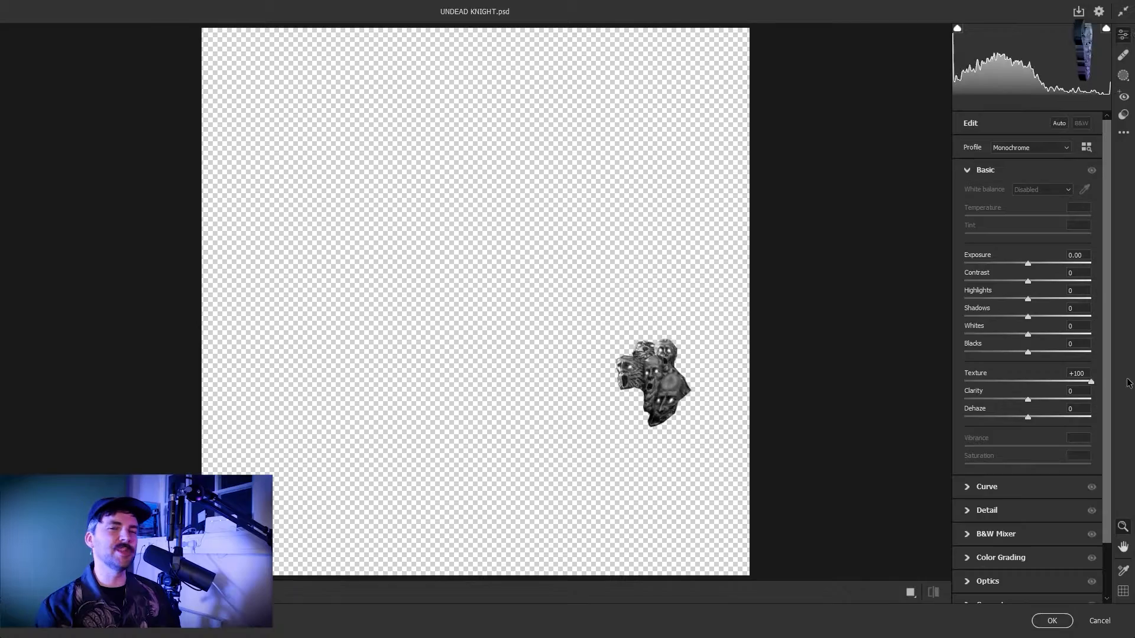
drag(1041, 336, 1049, 335)
click(1051, 621)
Enhance the horns on Layer 20 and the helmet's crown with Camera Raw, setting the crown's Texture and Clarity to +100
click(1050, 357)
click(162, 6)
click(189, 89)
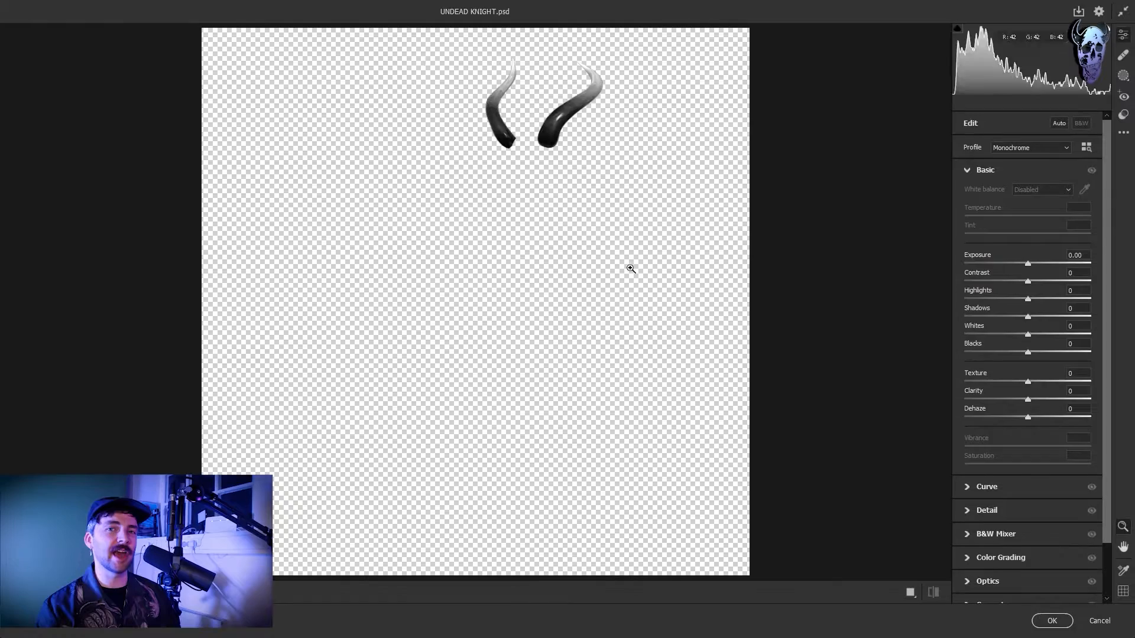
click(1051, 620)
click(163, 6)
click(189, 87)
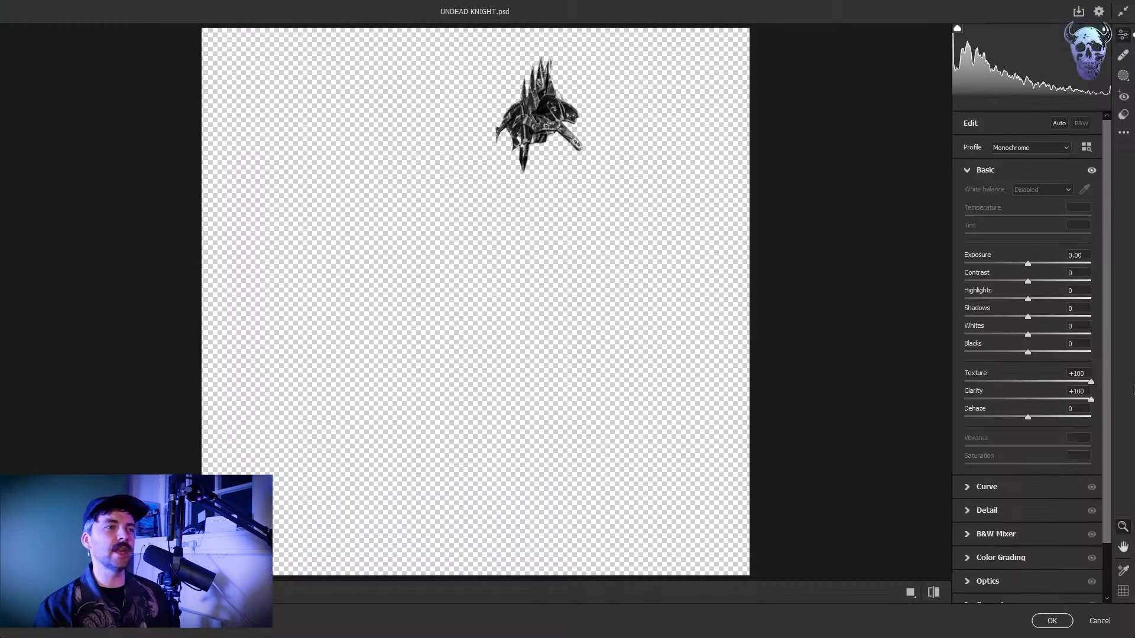
click(1051, 621)
Apply the Camera Raw filter to the chest skulls on Layer 32 copy and Layer 32
click(1057, 406)
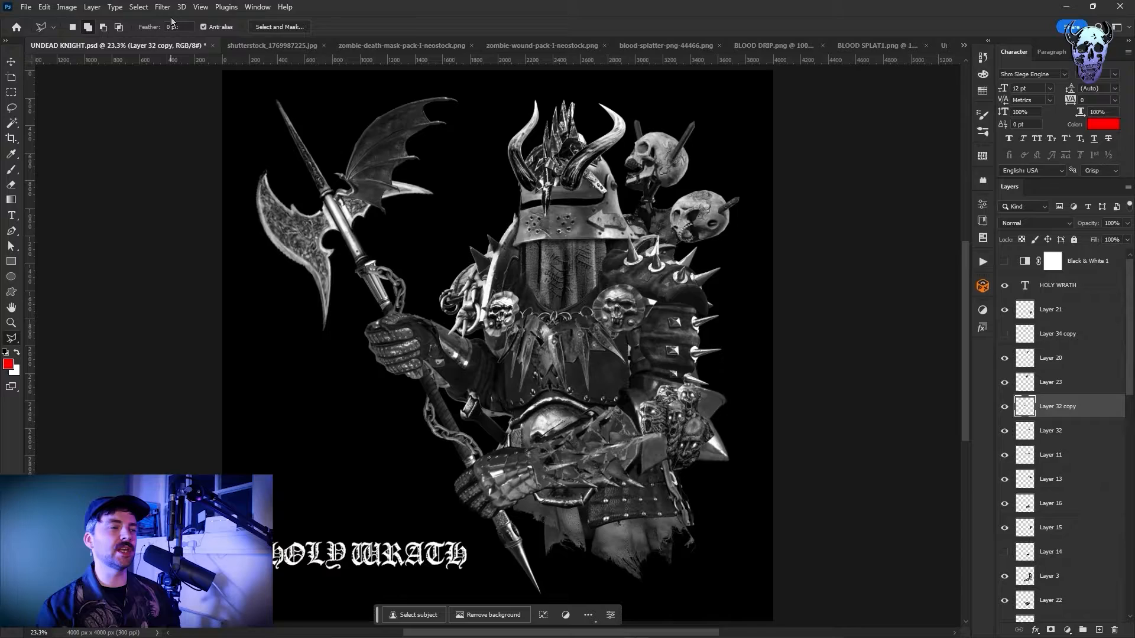
click(163, 6)
click(190, 87)
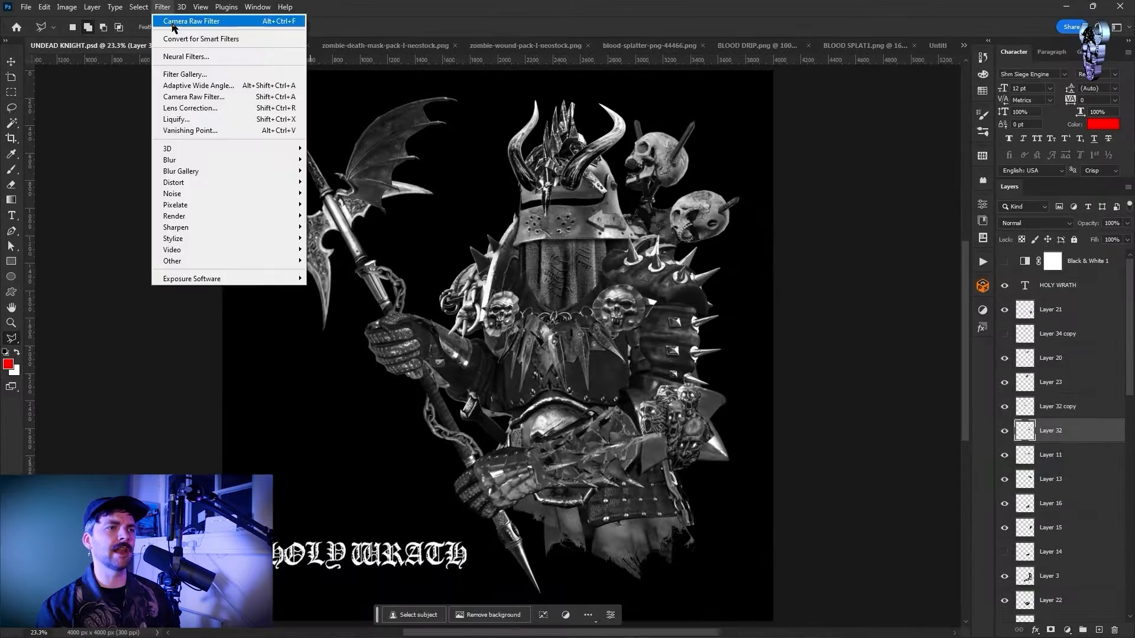
click(184, 18)
Pick the Dodge tool and refine the chest skull on Layer 32 copy with the Camera Raw filter
right_click(10, 338)
click(59, 387)
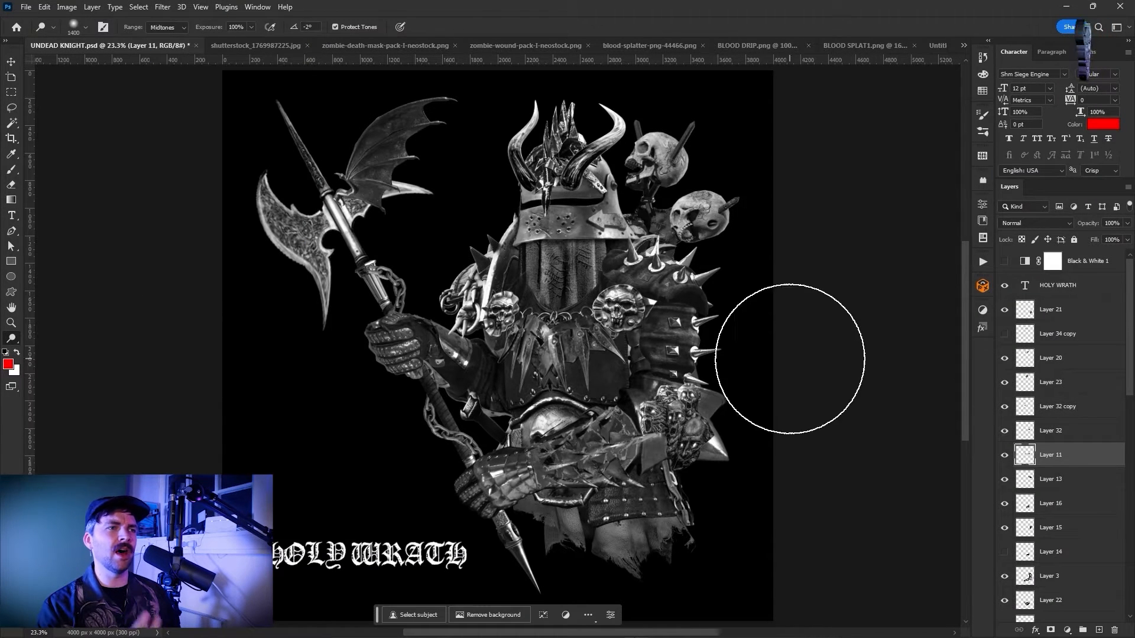
click(1009, 368)
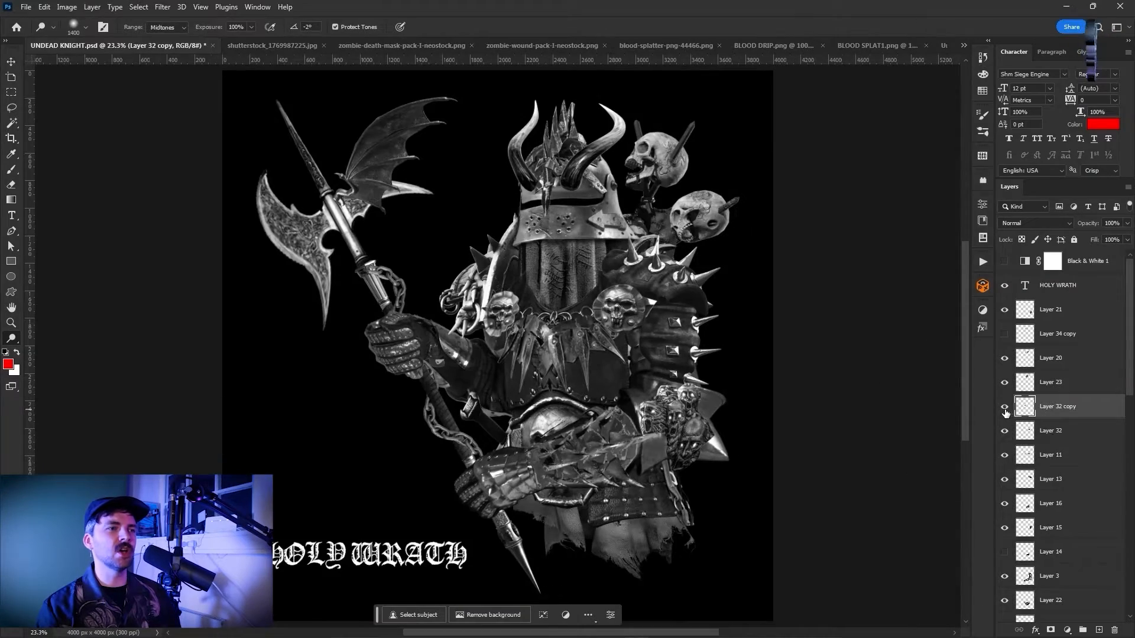
click(159, 6)
click(204, 93)
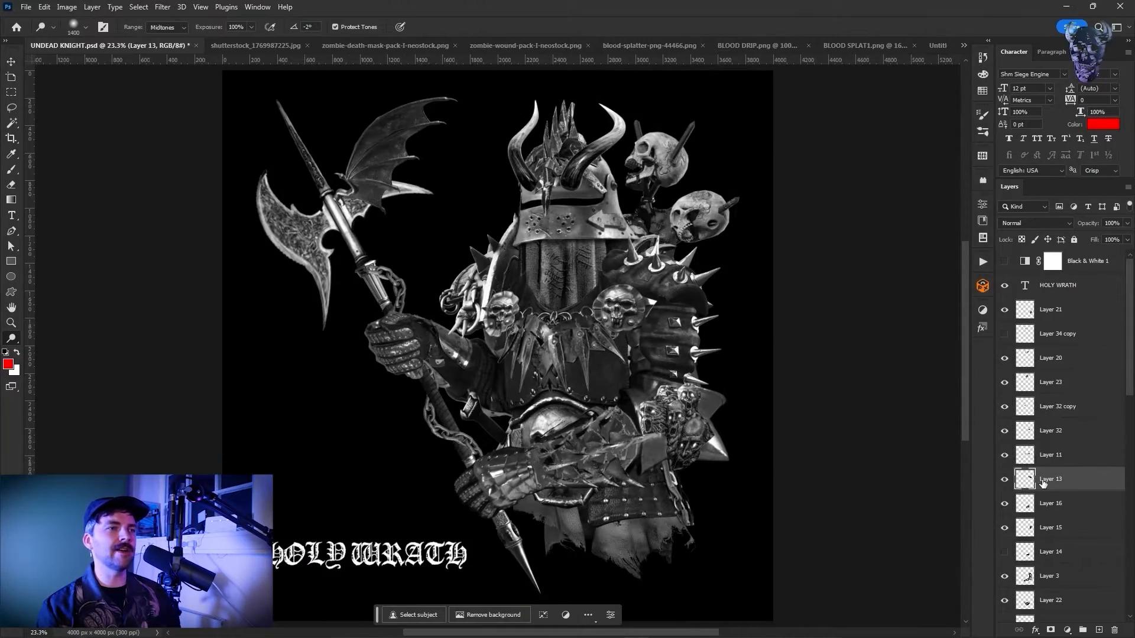
Apply the Camera Raw filter to the arm armour on Layer 15 and Layer 16
click(1028, 504)
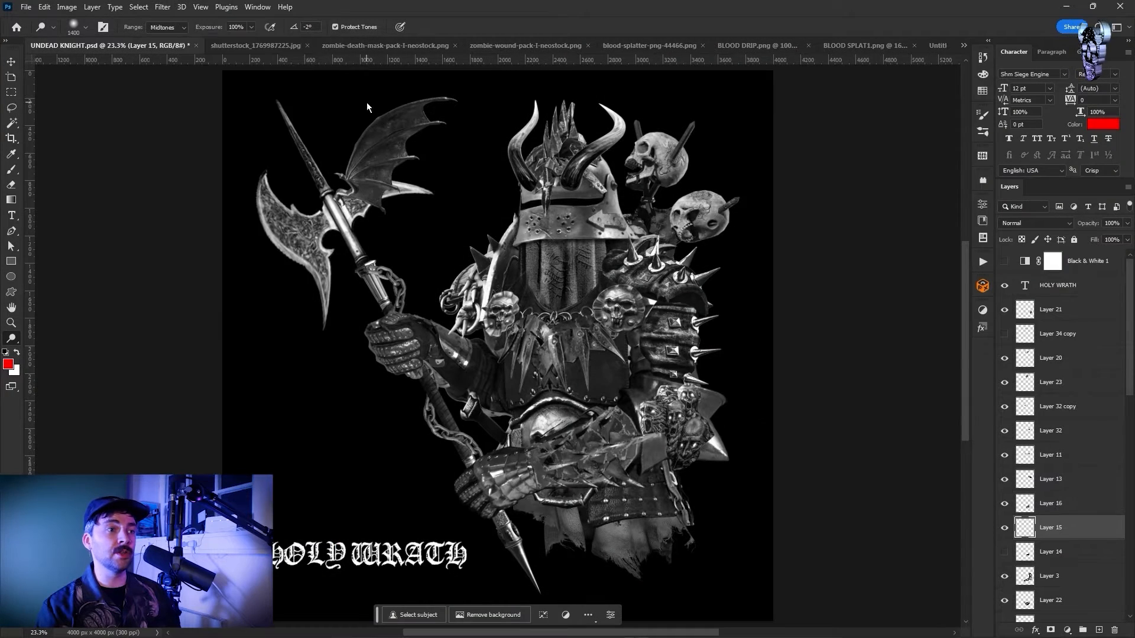
click(162, 6)
click(177, 17)
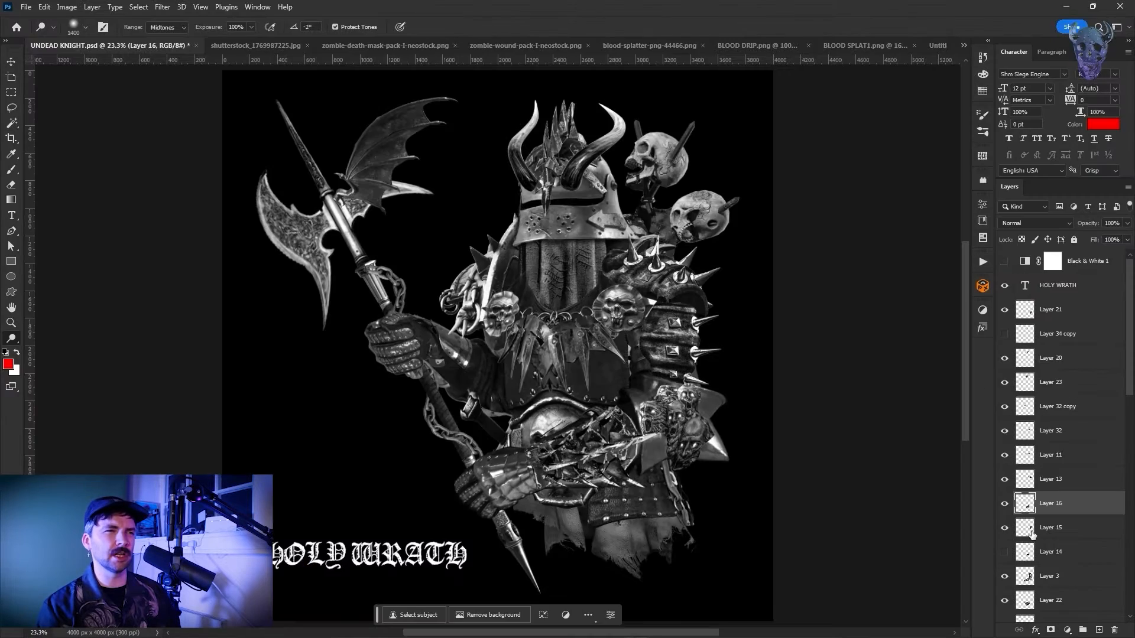
Apply the Camera Raw filter to Layer 3 and Layer 22
click(1052, 576)
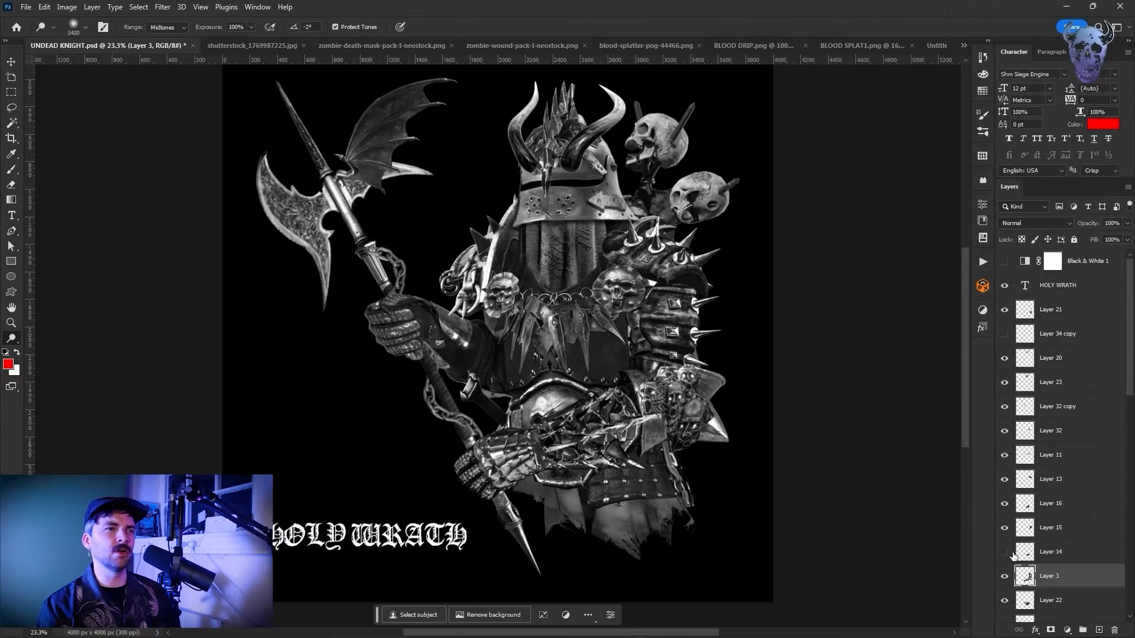
scroll(1013, 555, down, 2)
click(1052, 503)
click(162, 6)
click(178, 16)
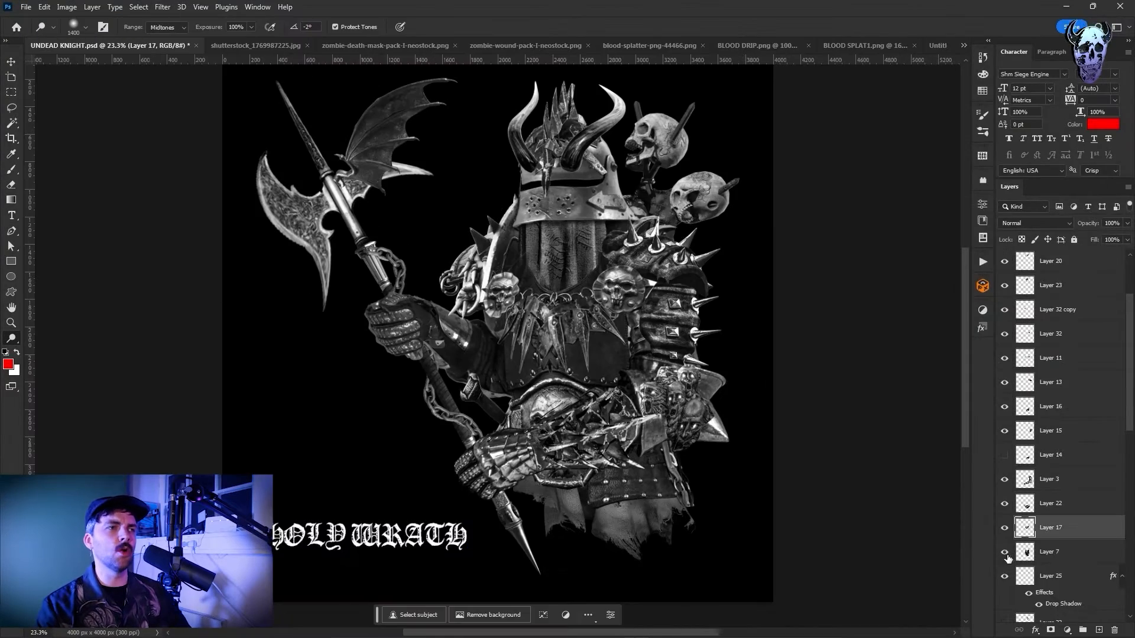
Sharpen the chest armour on Layer 7 and the detail on Layer 25 with the Camera Raw filter
click(1040, 553)
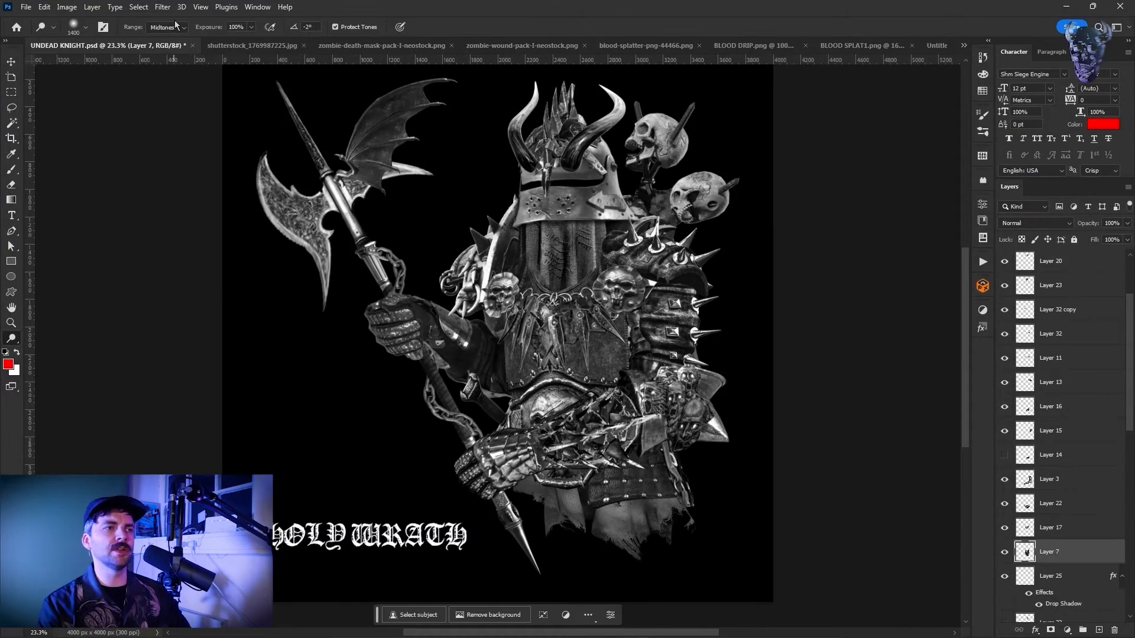
click(162, 6)
click(177, 17)
click(1052, 621)
click(1052, 575)
click(162, 6)
click(177, 19)
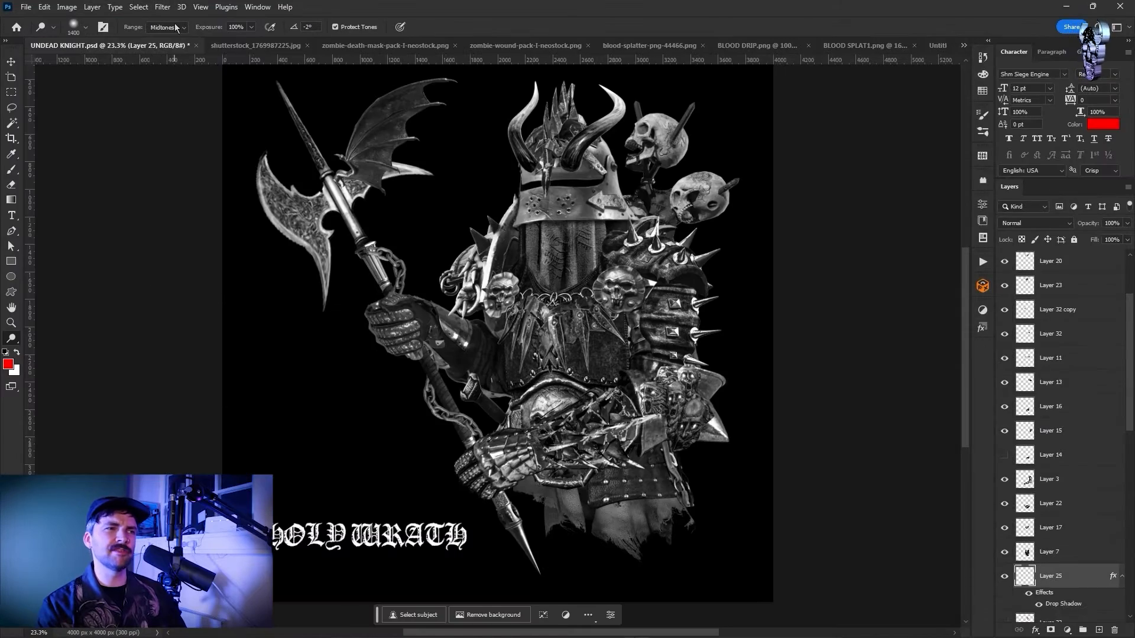
Enhance the helmet with Camera Raw at Texture and Clarity +100, and the face cloth on Layer 19 with Texture +100
scroll(1052, 532, down, 2)
click(1052, 548)
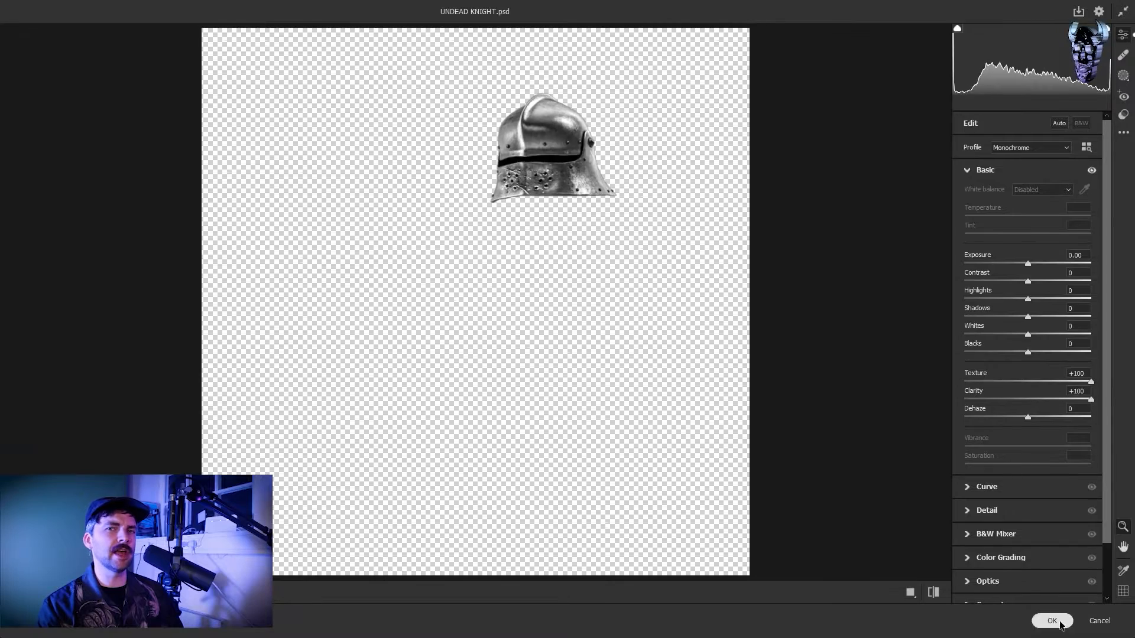
click(1052, 620)
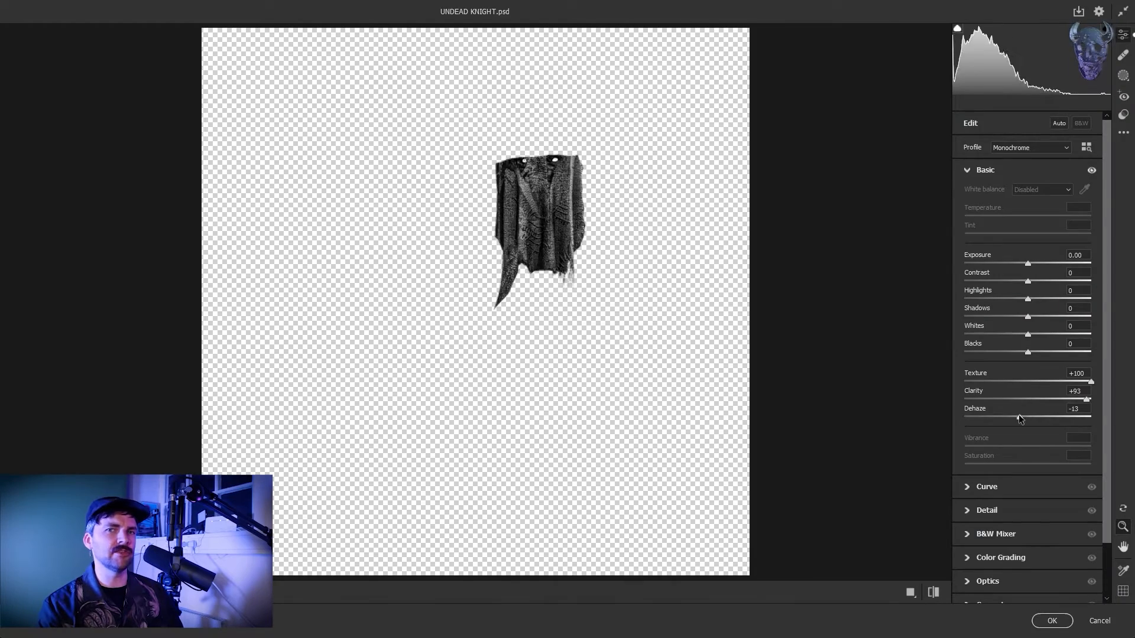
click(1091, 170)
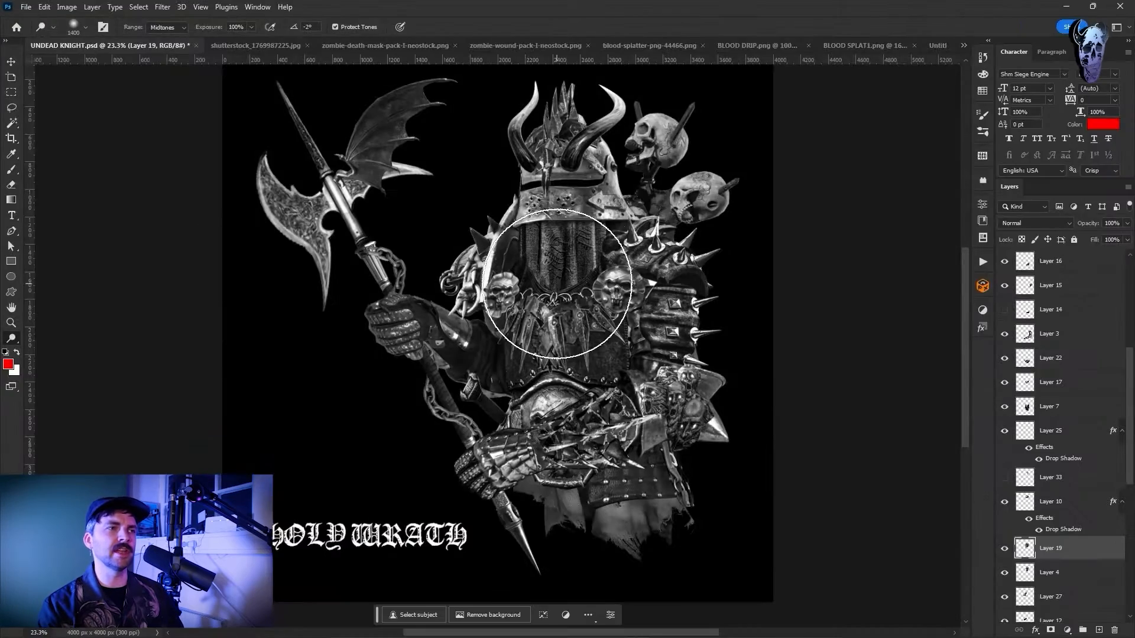
Apply the Camera Raw filter to the layers just below the face cloth, down to Layer 27
click(1021, 582)
scroll(1021, 582, down, 2)
click(1040, 549)
click(162, 7)
click(222, 100)
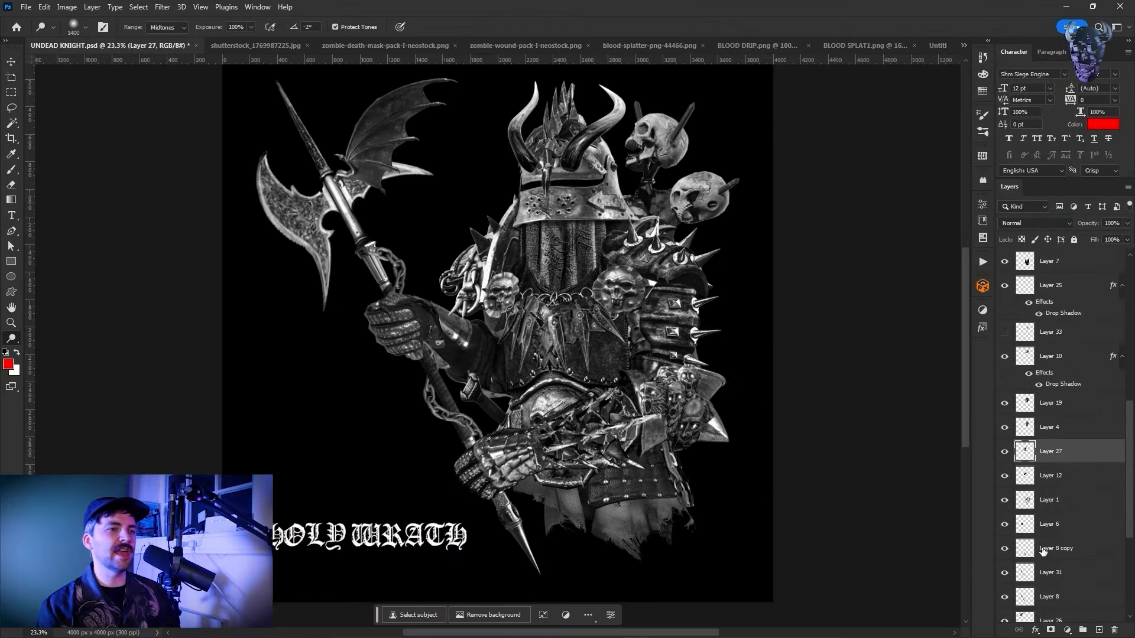
Enhance Layer 31 and Layer 8 with the Camera Raw filter and pick the Eraser tool
click(1050, 524)
click(1049, 572)
click(161, 6)
click(170, 16)
click(12, 185)
click(1049, 597)
click(162, 6)
click(170, 18)
Sharpen the axe and Layer 2 with the Camera Raw filter
scroll(1028, 524, down, 3)
click(1028, 524)
click(162, 6)
click(171, 17)
scroll(1028, 525, down, 4)
click(1050, 499)
click(162, 7)
click(170, 17)
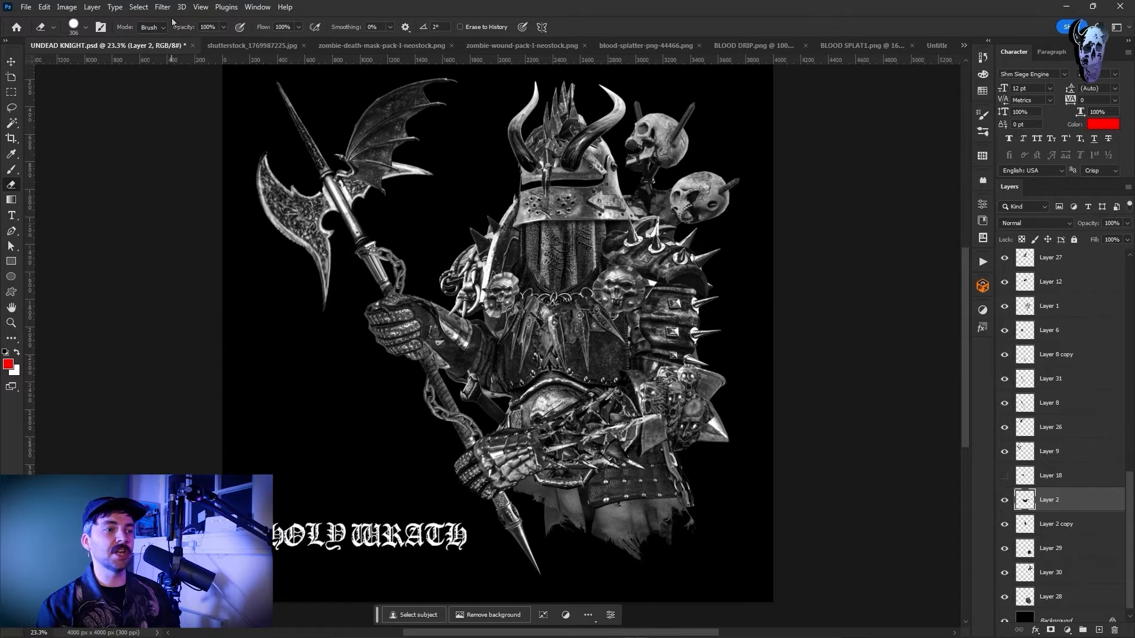
Apply the Camera Raw filter to Layer 2 copy and Layer 29
scroll(1029, 513, down, 1)
click(1050, 513)
click(162, 6)
click(170, 18)
click(1050, 537)
click(162, 6)
click(178, 19)
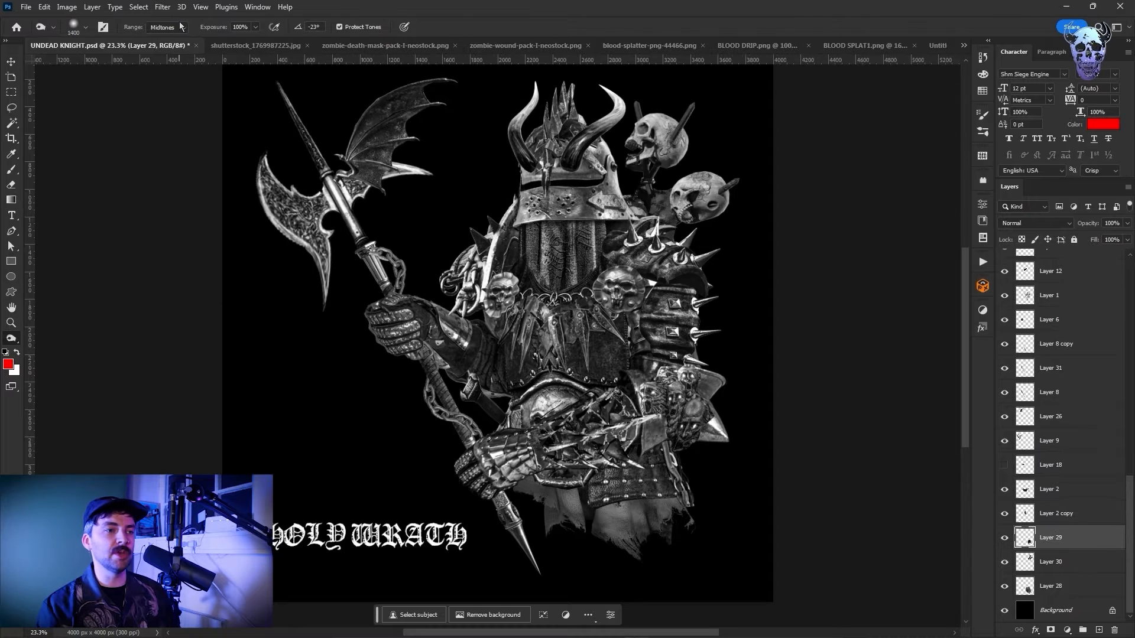
Enhance the impaled skulls on Layer 30 with the Camera Raw filter and adjust their Levels
click(1067, 563)
click(161, 7)
click(170, 19)
click(66, 7)
mouse_move(85, 39)
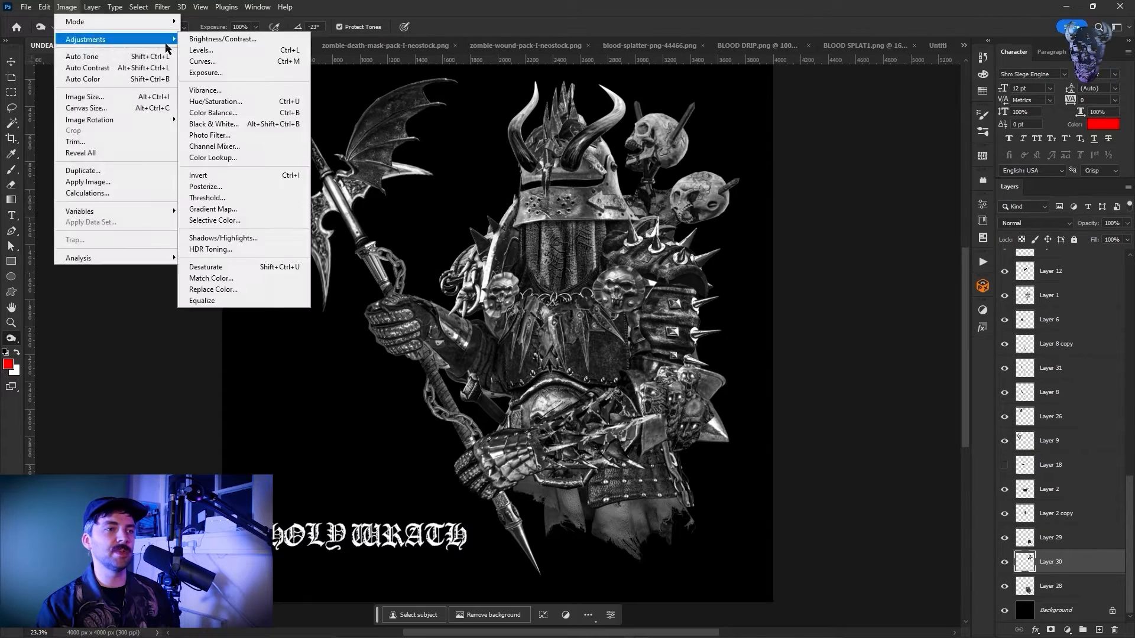
click(210, 51)
drag(867, 379, 877, 378)
click(1064, 267)
Stretch the stakes through the skulls on Layer 30 into sharper points with Liquify
key(ctrl+shift+x)
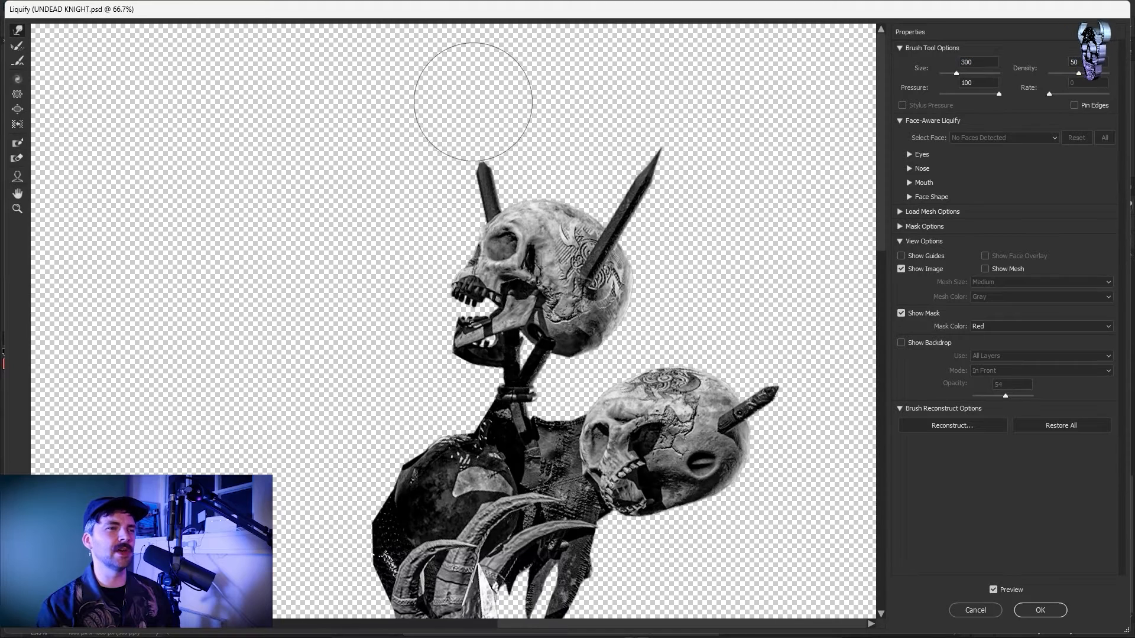
drag(808, 381, 817, 355)
key(Return)
Enhance the torn cloth on Layer 28 with Camera Raw, setting Texture and Clarity to +100 and lowering the blacks
click(195, 95)
drag(1028, 373, 1090, 372)
drag(1027, 392, 1089, 392)
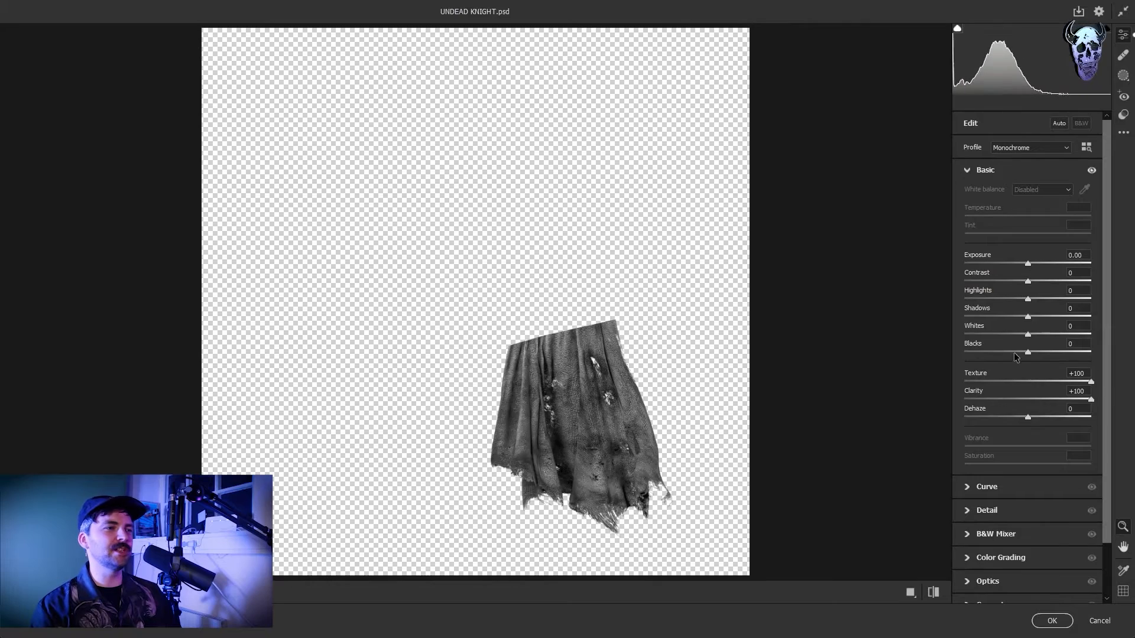
drag(1027, 352, 1008, 352)
key(Return)
Enlarge the HOLY WRATH title along the lower part of the artwork and set its tracking to 20
scroll(792, 335, up, 1)
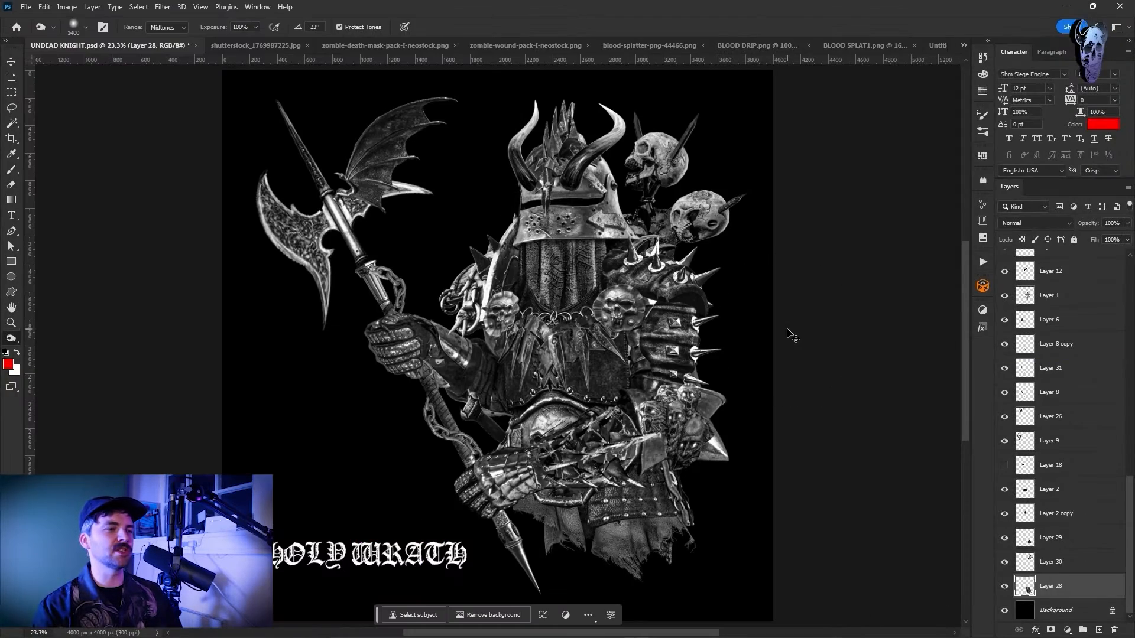
key(ctrl+t)
drag(467, 555, 589, 554)
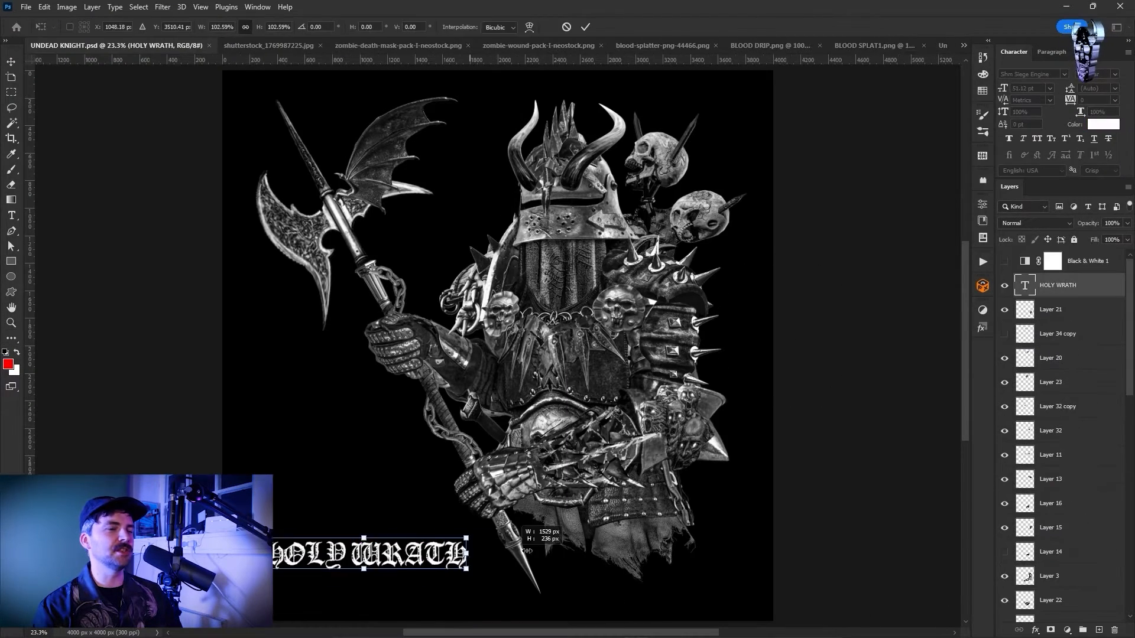
key(Return)
drag(1070, 100, 1085, 100)
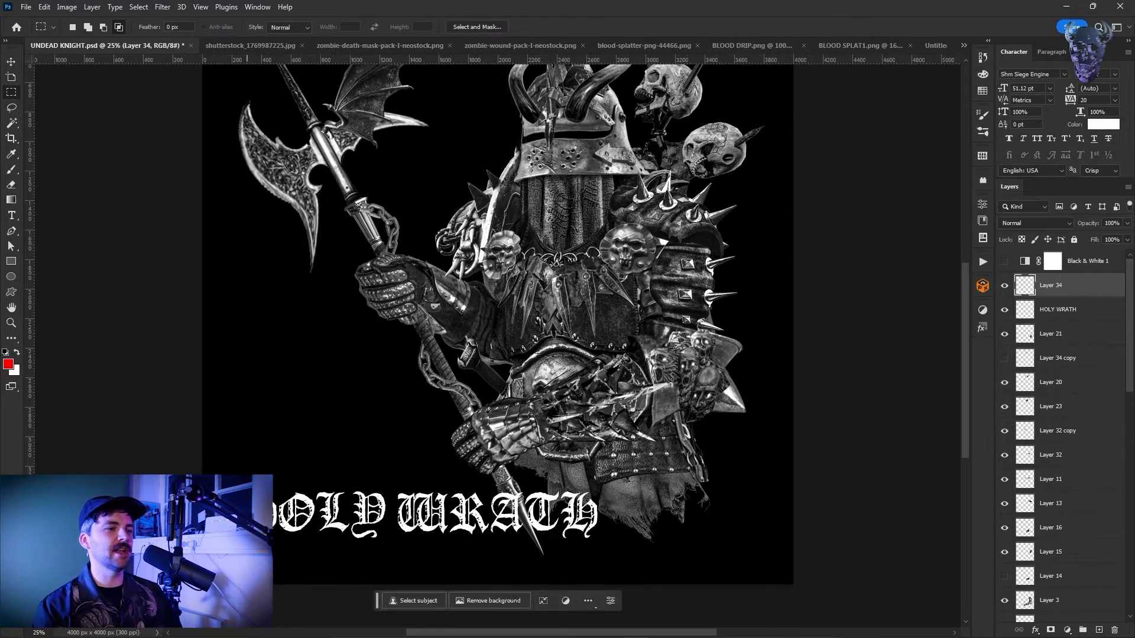
Place the title's H beneath the axe blade, and cut the O onto its own layer diagonally below it
key(Return)
drag(259, 472, 282, 536)
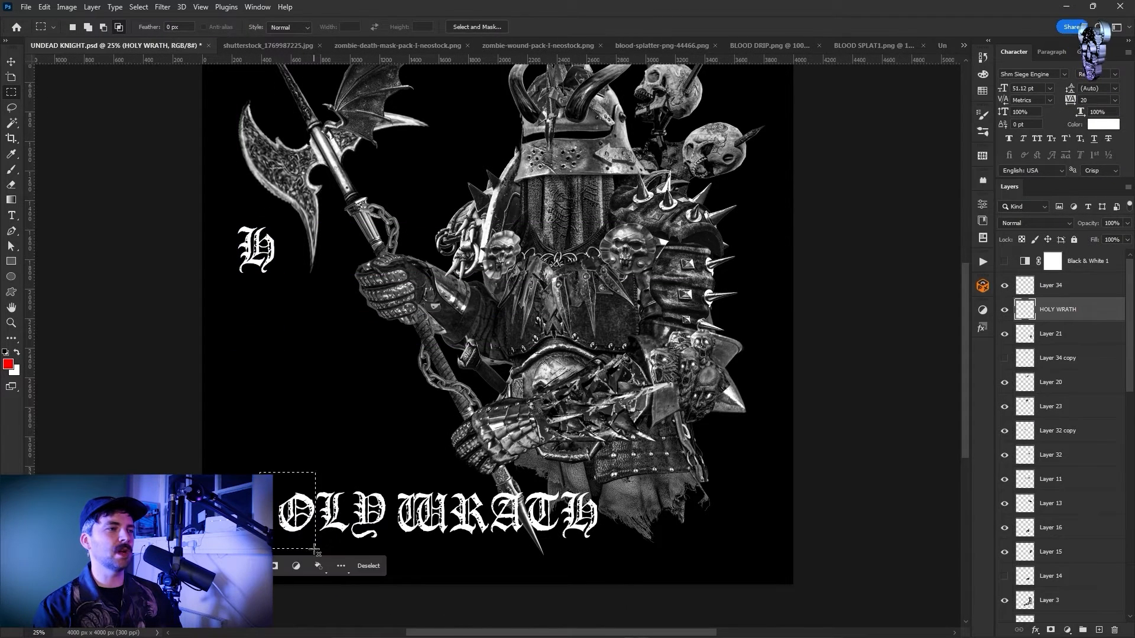
key(ctrl+x)
key(ctrl+v)
key(ctrl+t)
drag(294, 270, 296, 269)
key(Return)
Cut the L out of the HOLY WRATH layer onto its own layer and place it diagonally below the O
key(alt+[)
click(12, 343)
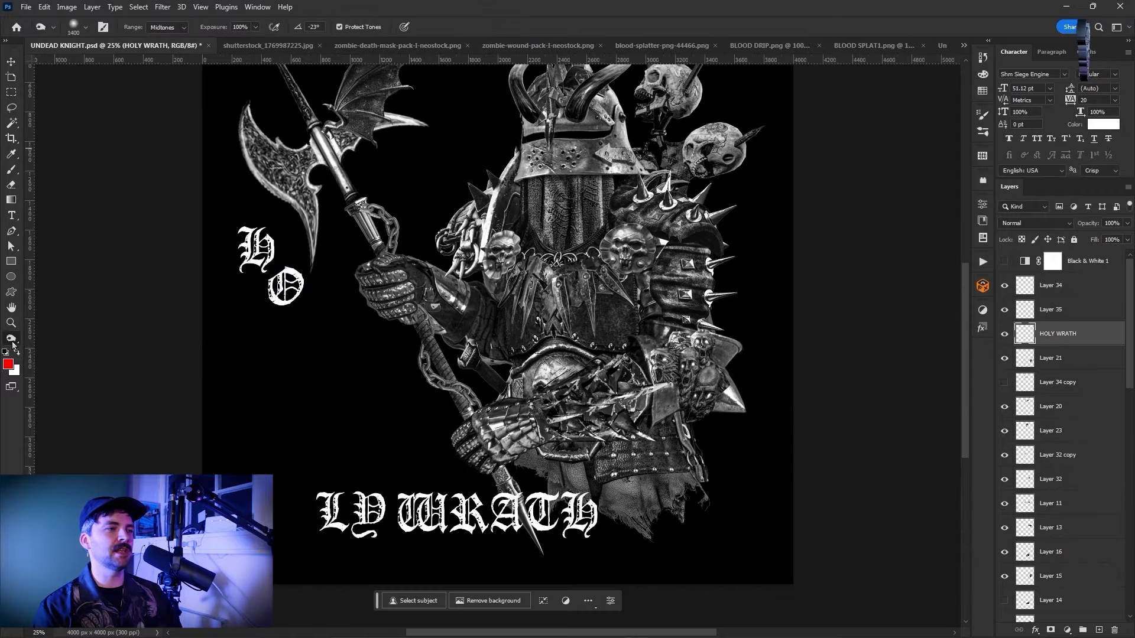
click(289, 530)
key(ctrl+x)
key(ctrl+v)
key(ctrl+t)
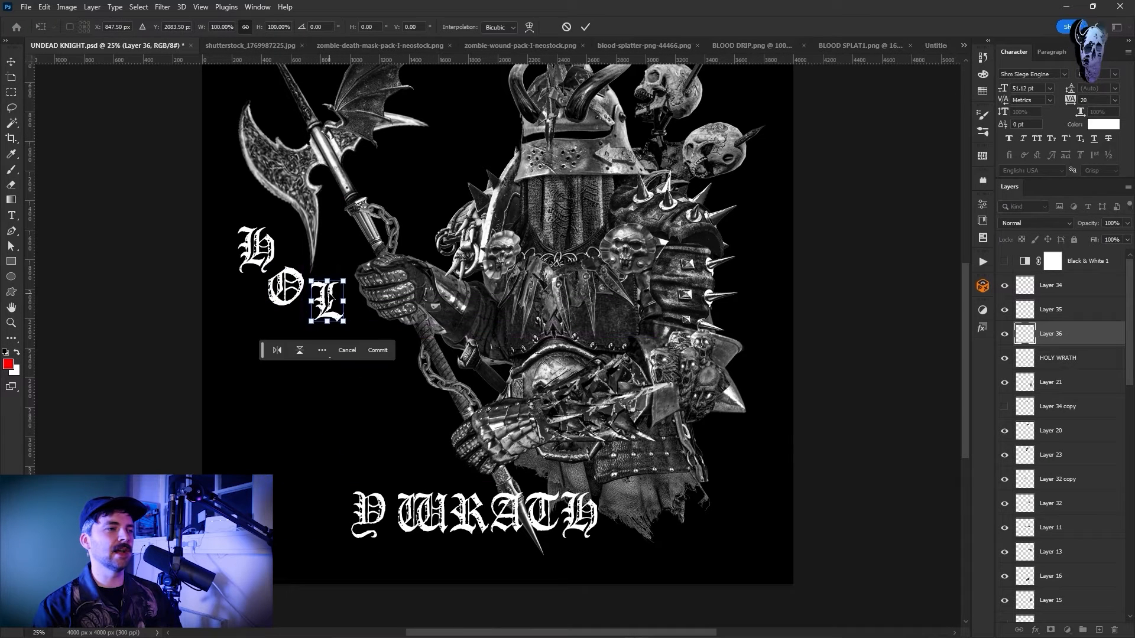
key(Return)
Cut the Y from the title onto its own layer and place it diagonally below the L
key(alt+[)
key(m)
drag(307, 441, 389, 554)
key(ctrl+x)
key(ctrl+v)
key(ctrl+t)
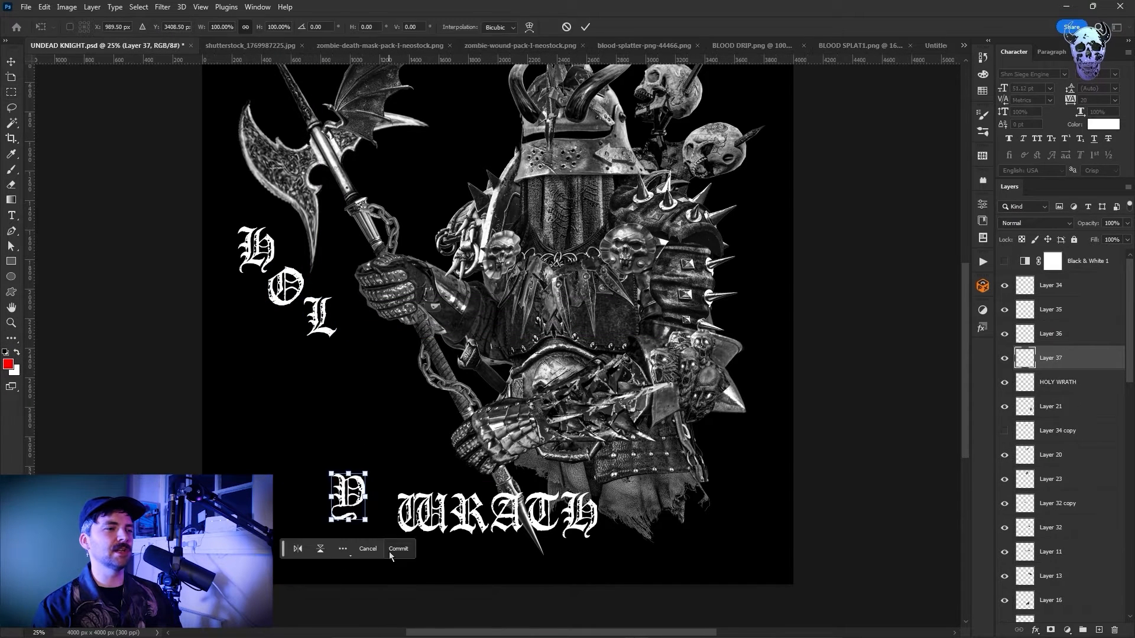
key(Return)
Cut the W from the title onto its own layer and place it below HOLY to begin the second word
scroll(384, 501, up, 1)
key(alt+[)
drag(384, 501, 449, 573)
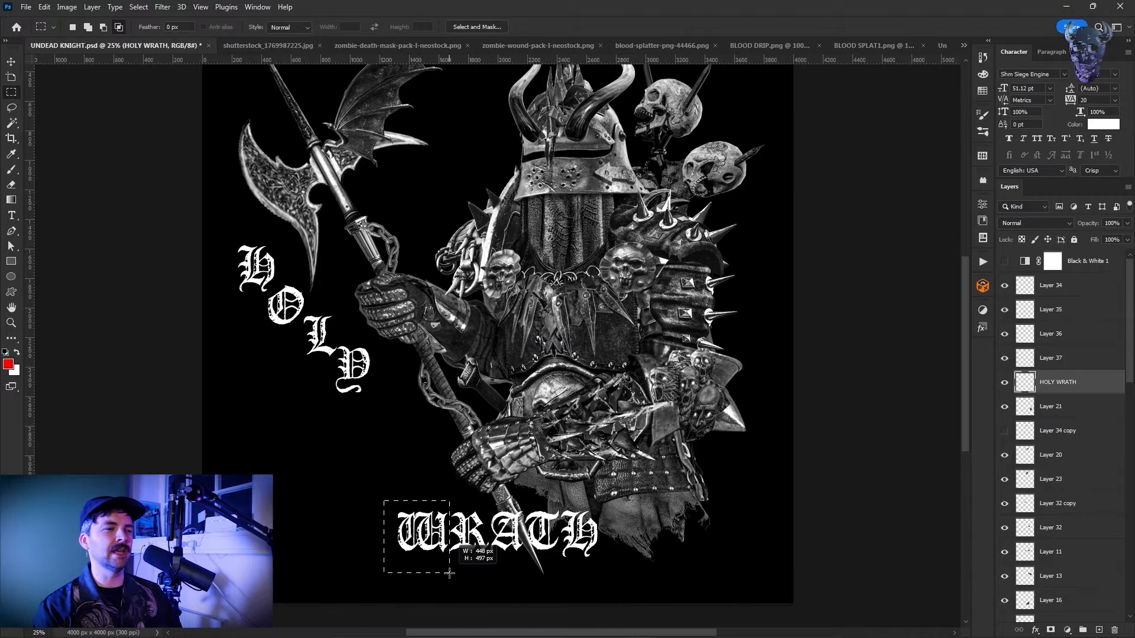
key(ctrl+v)
key(ctrl+t)
drag(428, 518, 316, 403)
key(Return)
Lasso the R, cut it onto its own layer and place it diagonally below the W
key(alt+[)
key(l)
click(412, 495)
click(492, 503)
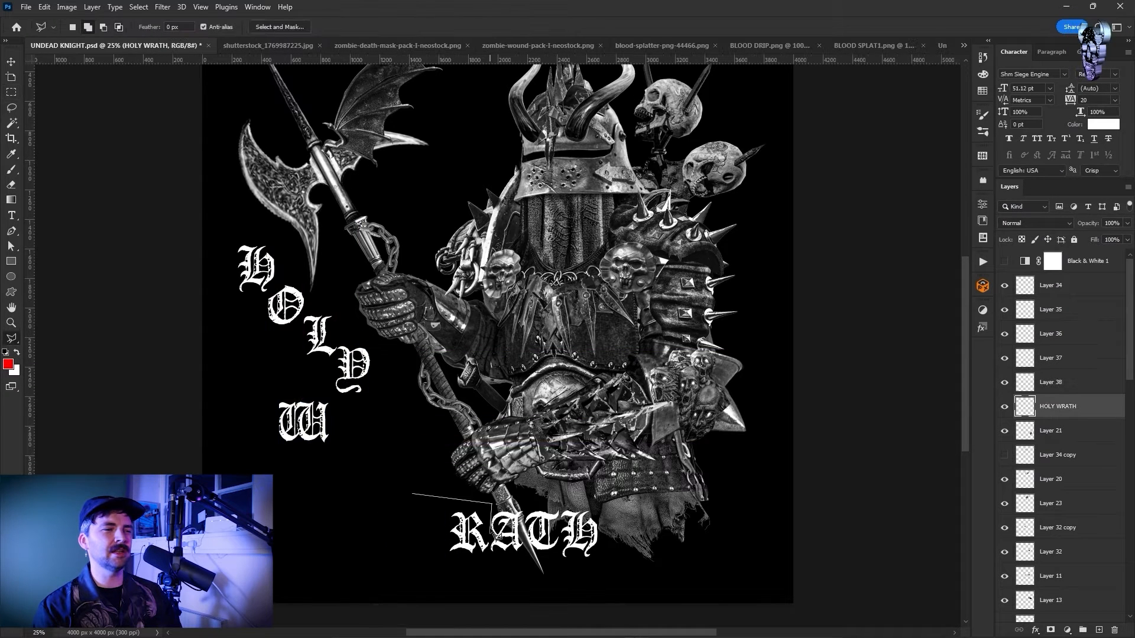
key(ctrl+x)
key(ctrl+v)
key(ctrl+t)
drag(470, 535, 342, 454)
key(Return)
Lasso the A onto its own layer, place it diagonally below the R, and readjust the R on Layer 39
key(alt+[)
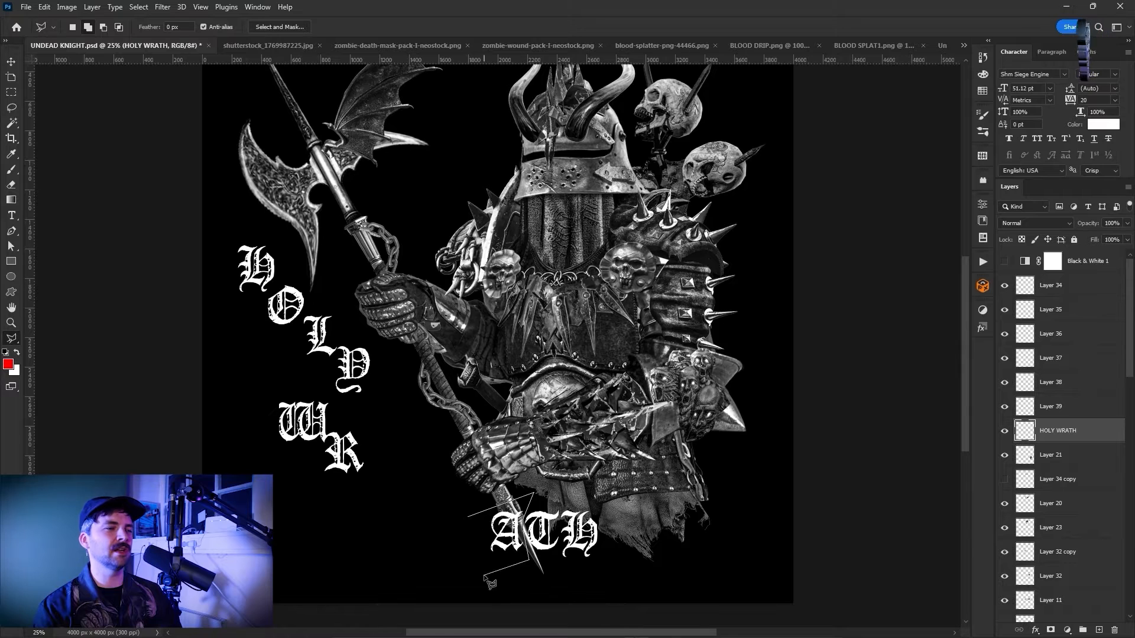
click(485, 575)
key(ctrl+x)
key(ctrl+v)
key(ctrl+t)
drag(511, 535, 382, 480)
key(Return)
click(1040, 407)
key(ctrl+t)
key(Return)
Cut the T from the title onto its own layer and place it diagonally below the A
key(alt+[)
key(alt+[)
key(l)
key(ctrl+x)
key(ctrl+v)
key(ctrl+t)
drag(549, 516, 429, 506)
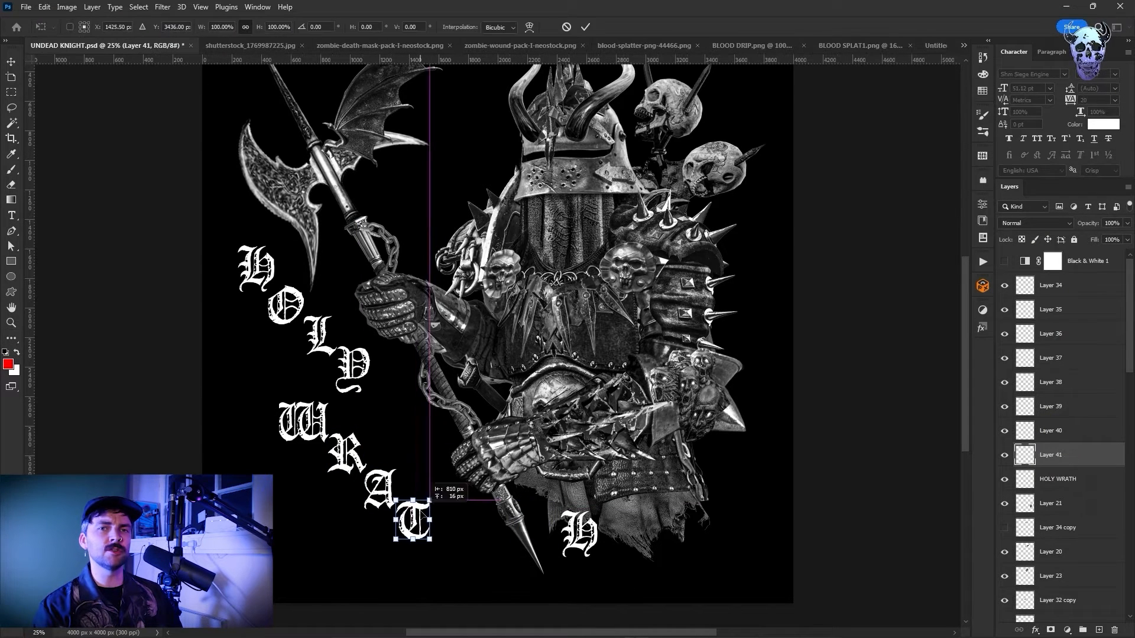
key(Return)
Place the remaining H diagonally below the T and fine-tune the spacing of the staggered letters
click(1066, 455)
key(ctrl+t)
drag(593, 525, 466, 537)
key(Return)
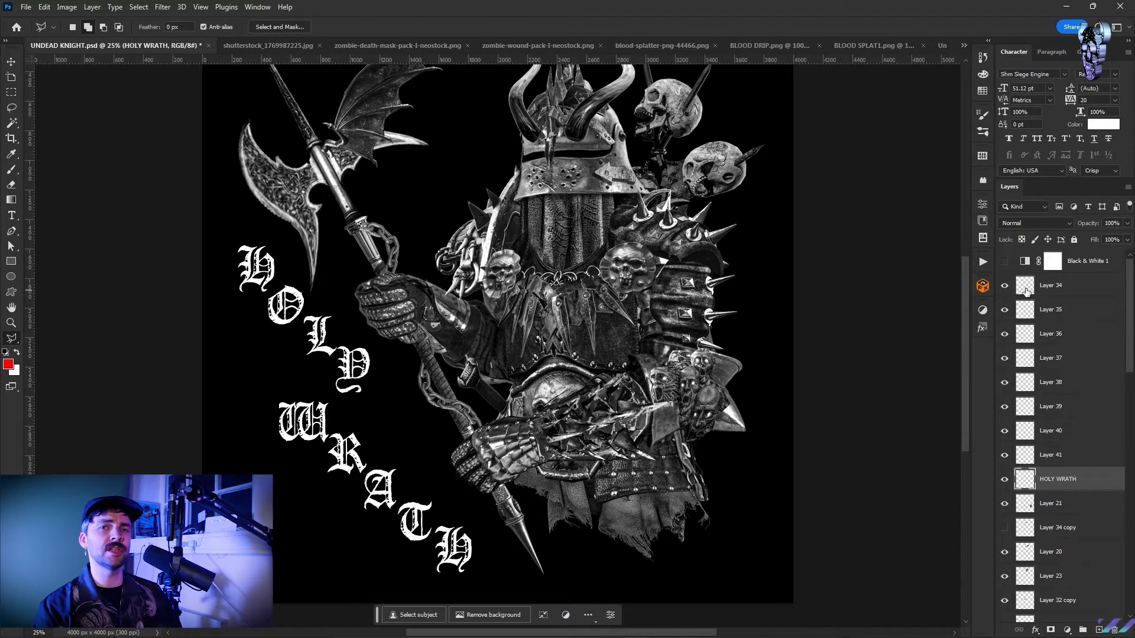
click(1050, 333)
key(ctrl+t)
key(Return)
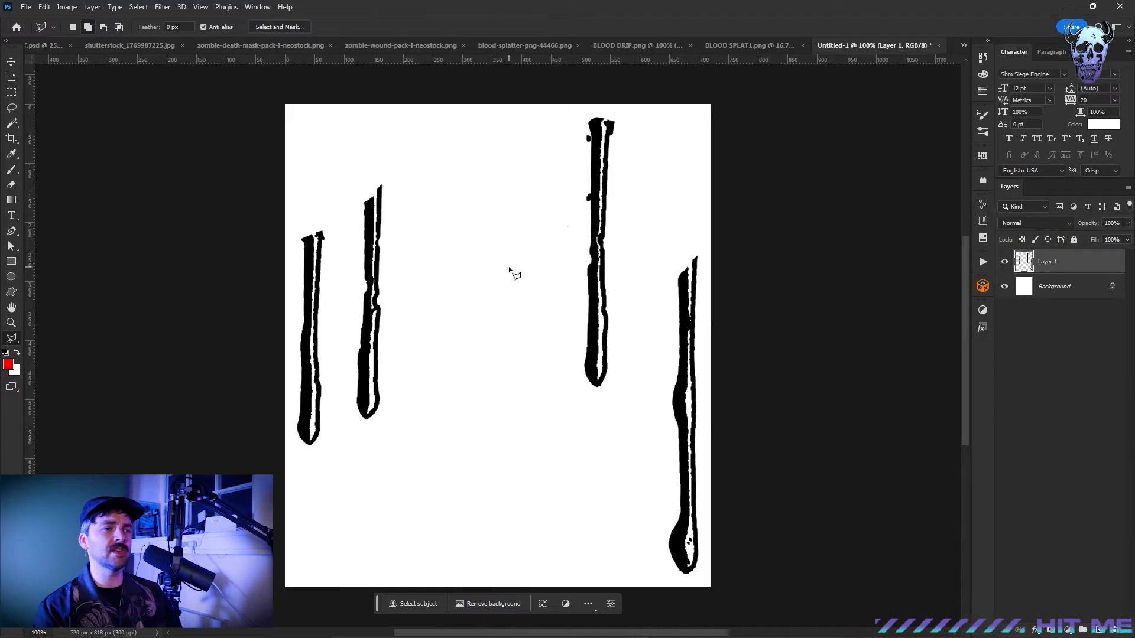
In Untitled-1, invert Layer 1 and the Background to get white drips on black, and lasso the rightmost drip
key(ctrl+i)
key(alt+[)
key(ctrl+i)
click(12, 108)
drag(671, 240, 710, 237)
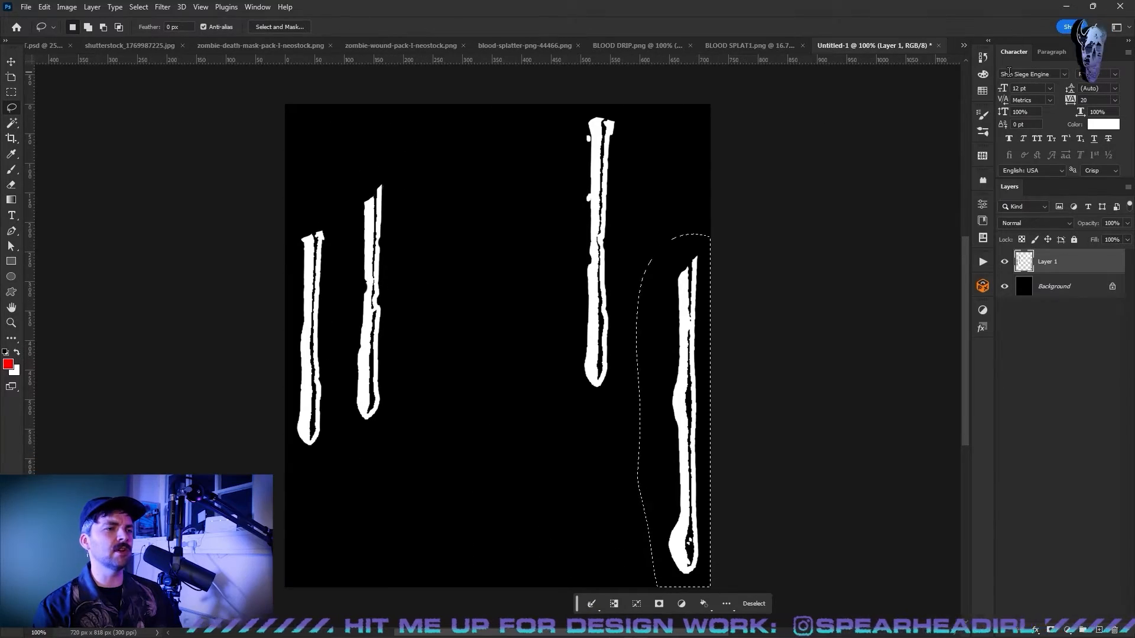
Paste the drip into UNDEAD KNIGHT.psd, scale it down and hang it beneath the H of HOLY
click(963, 46)
click(934, 49)
key(ctrl+v)
key(ctrl+t)
drag(497, 349, 246, 357)
drag(250, 400, 313, 317)
key(Return)
Copy the drip from beneath the H onto a new layer and place it beneath the Y
key(ctrl+plus)
right_click(1057, 333)
drag(188, 200, 254, 301)
key(ctrl+j)
key(ctrl+t)
click(44, 7)
click(220, 497)
drag(225, 260, 387, 387)
key(Return)
Paste two more drips and place them beneath the W and the A
scroll(874, 408, down, 3)
key(ctrl+v)
key(ctrl+t)
drag(564, 322, 309, 389)
key(ctrl+v)
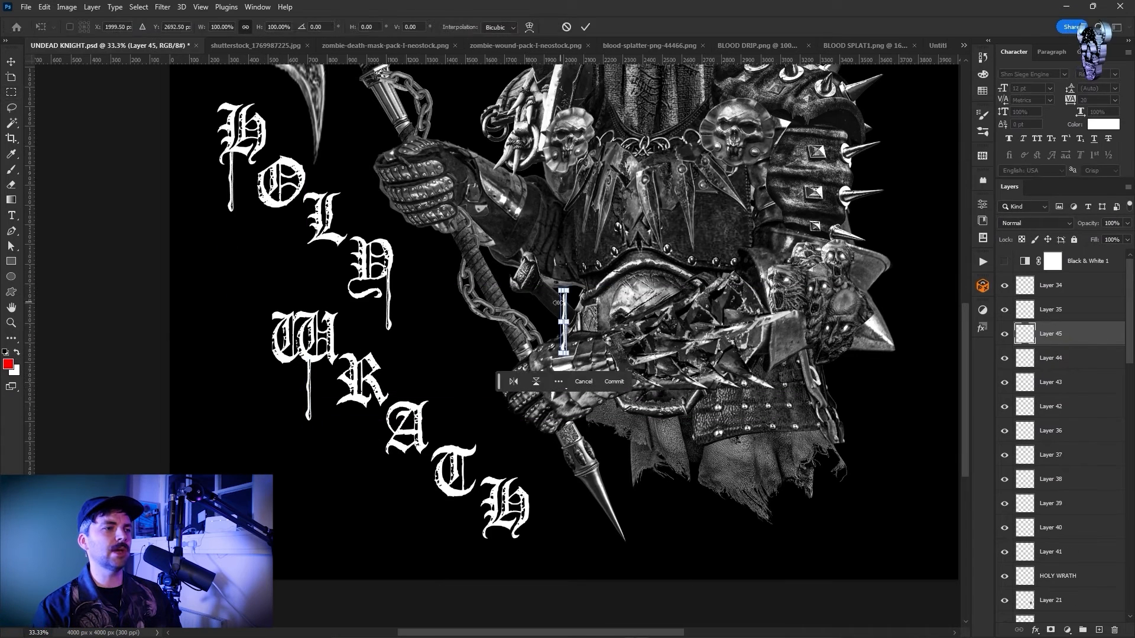
key(Return)
key(m)
Move drip layers 42 to 45 to the top of the letter layers and merge them into one
scroll(942, 377, up, 1)
shift+click(1055, 412)
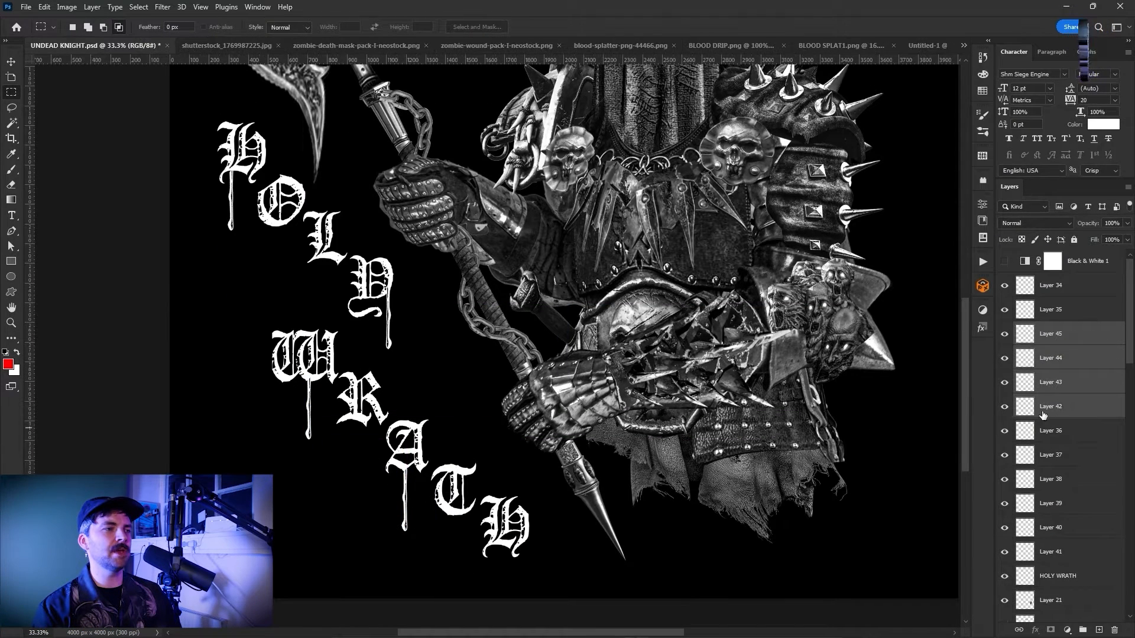
drag(1046, 406, 1046, 276)
right_click(1058, 290)
click(987, 524)
Vary the shapes of the merged drips with Liquify, using a brush size of 700
click(162, 6)
click(178, 119)
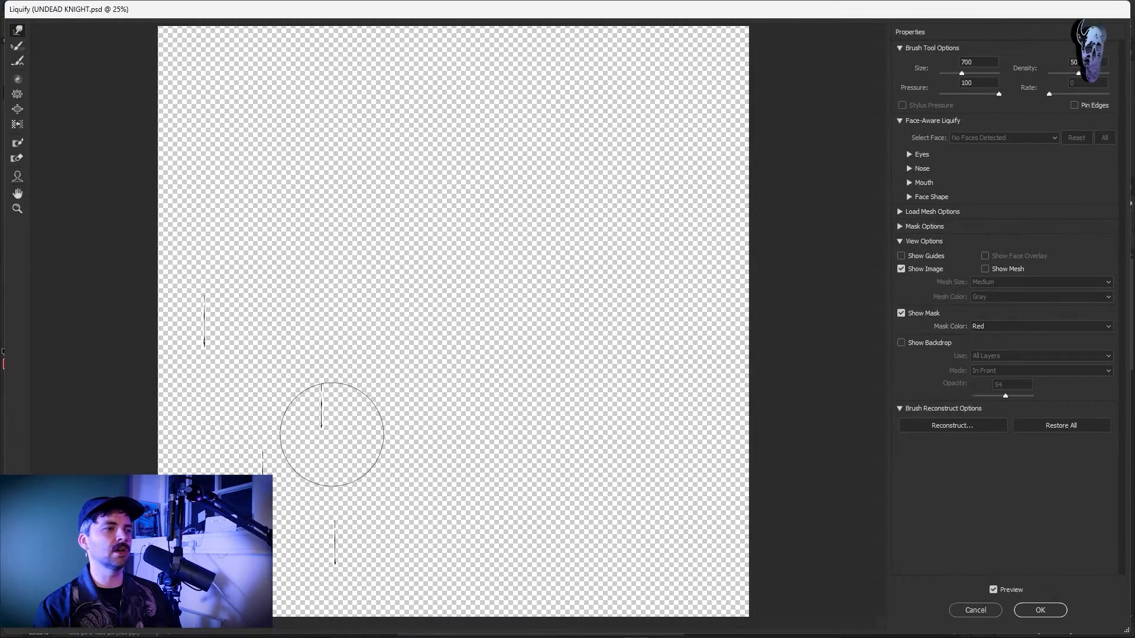
key(Return)
Select the two leftmost drips in Untitled-1, paste them into the artwork at about 63% scale and hang them beneath the O
key(ctrl+d)
drag(286, 172, 424, 481)
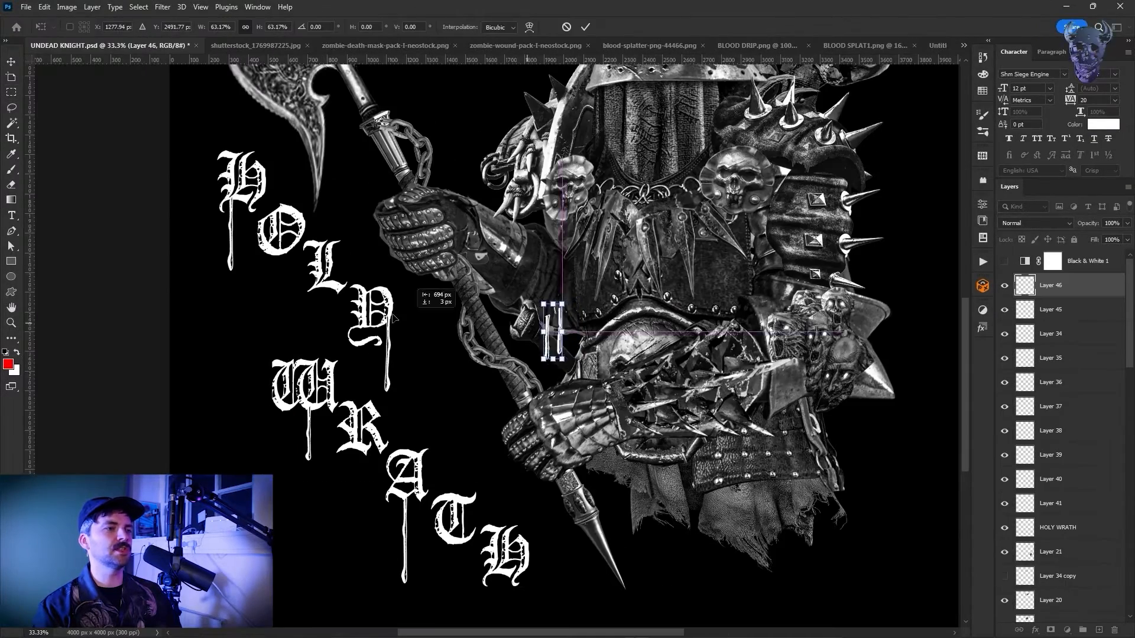
drag(393, 315, 258, 258)
key(Return)
Duplicate the double drip, stretch the copy to 145% height, mirror it and place it beneath the R
key(ctrl+j)
key(ctrl+t)
drag(281, 298, 281, 323)
drag(282, 271, 373, 506)
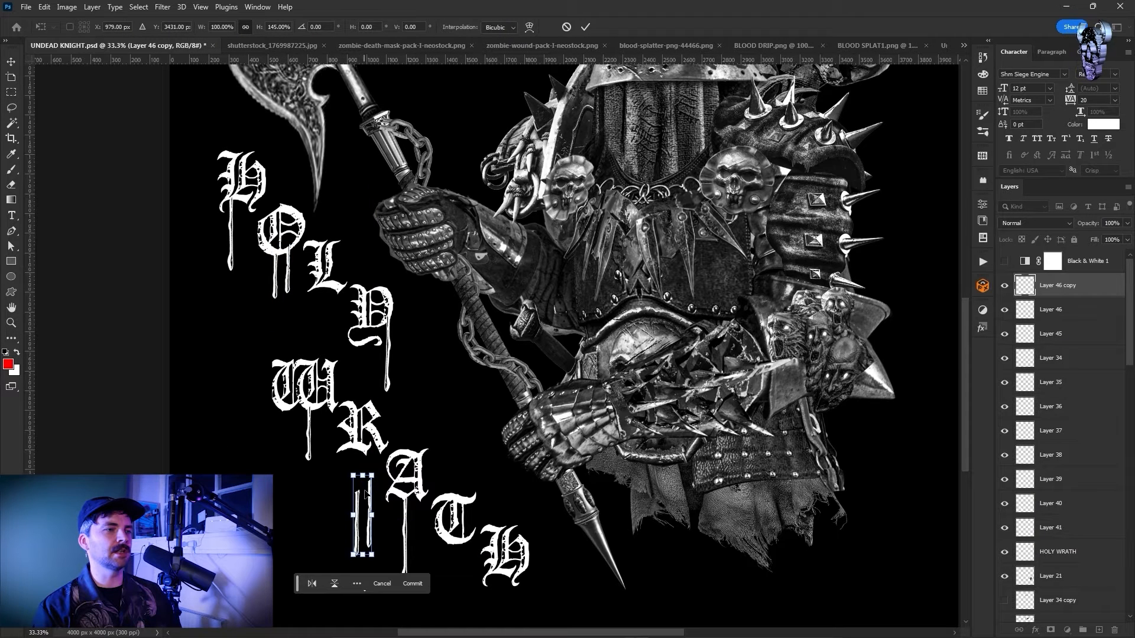
click(44, 7)
click(224, 539)
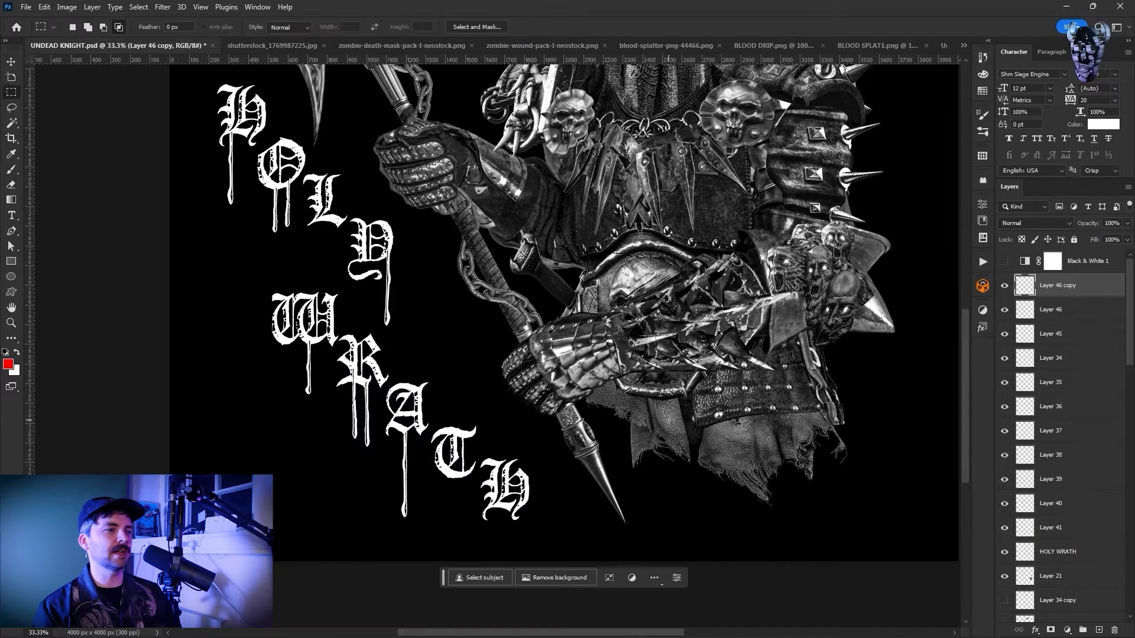
Place a copy of the O's double drip beneath the T, and the tall Untitled-1 drip at about 67% scale beneath the L
key(ctrl+t)
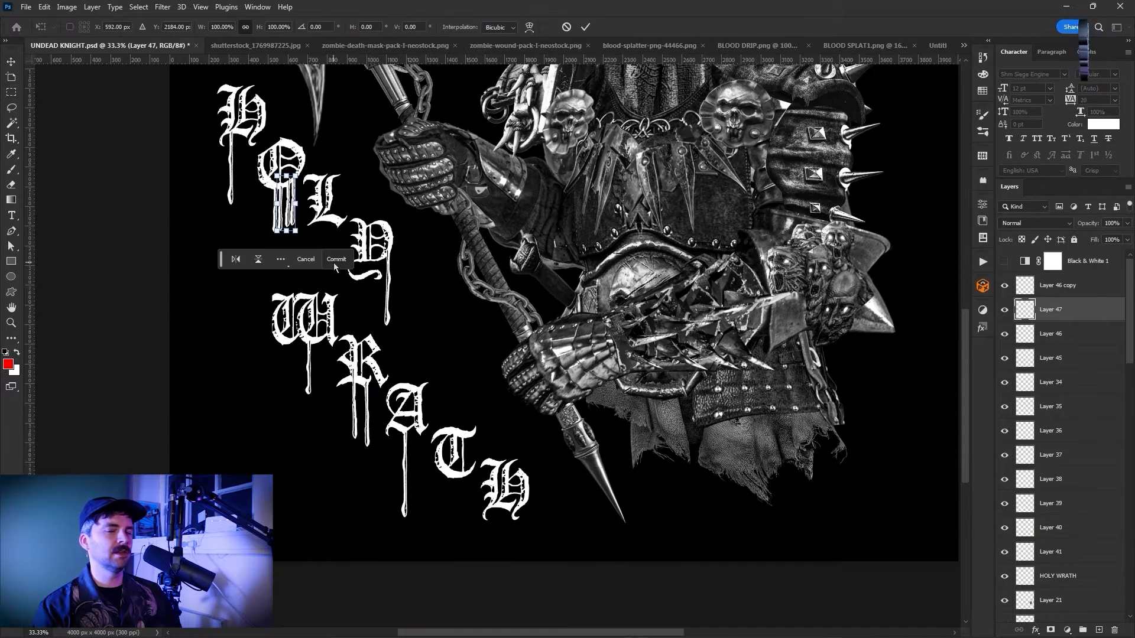
key(Return)
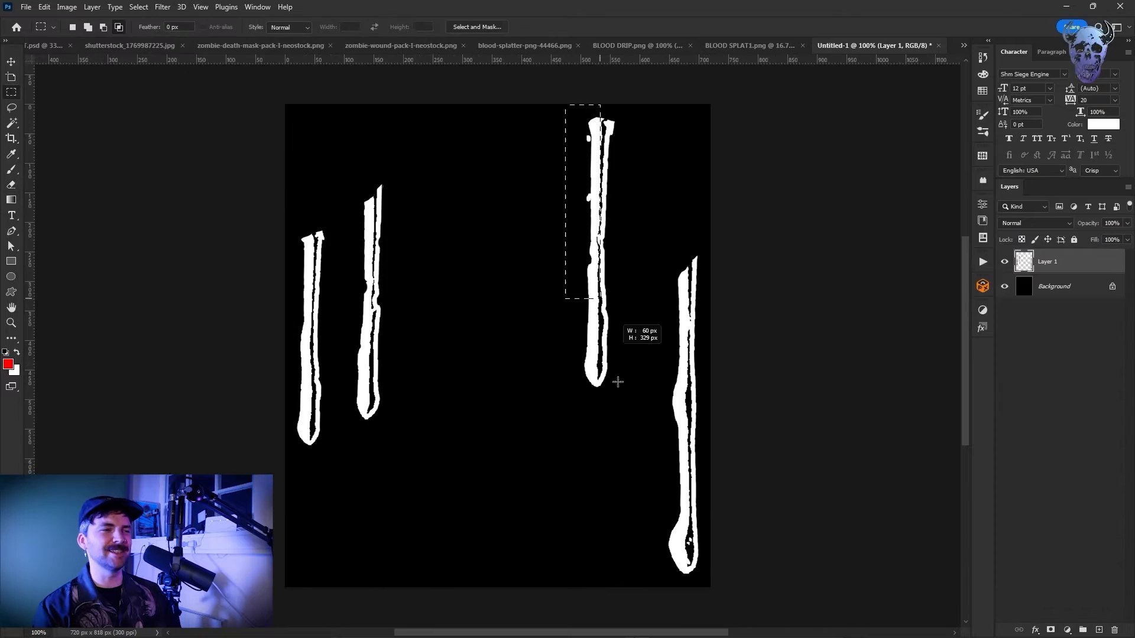
click(963, 45)
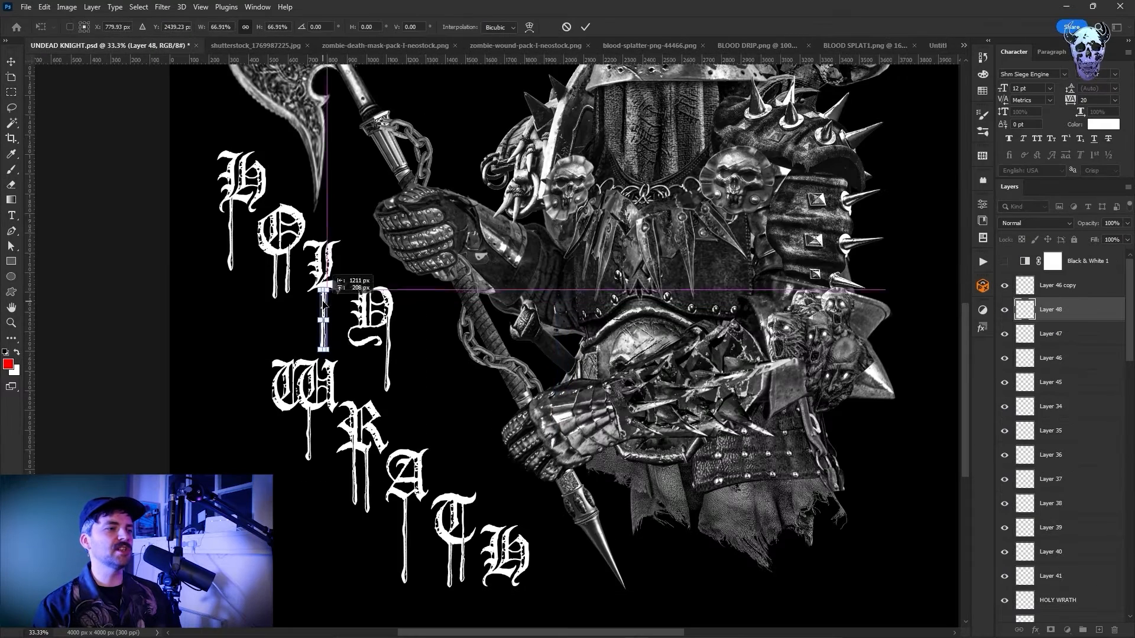
key(Return)
Duplicate the L's drip twice, placing one copy beneath the W's outer edge and one beneath the final H
scroll(759, 340, down, 2)
key(ctrl+t)
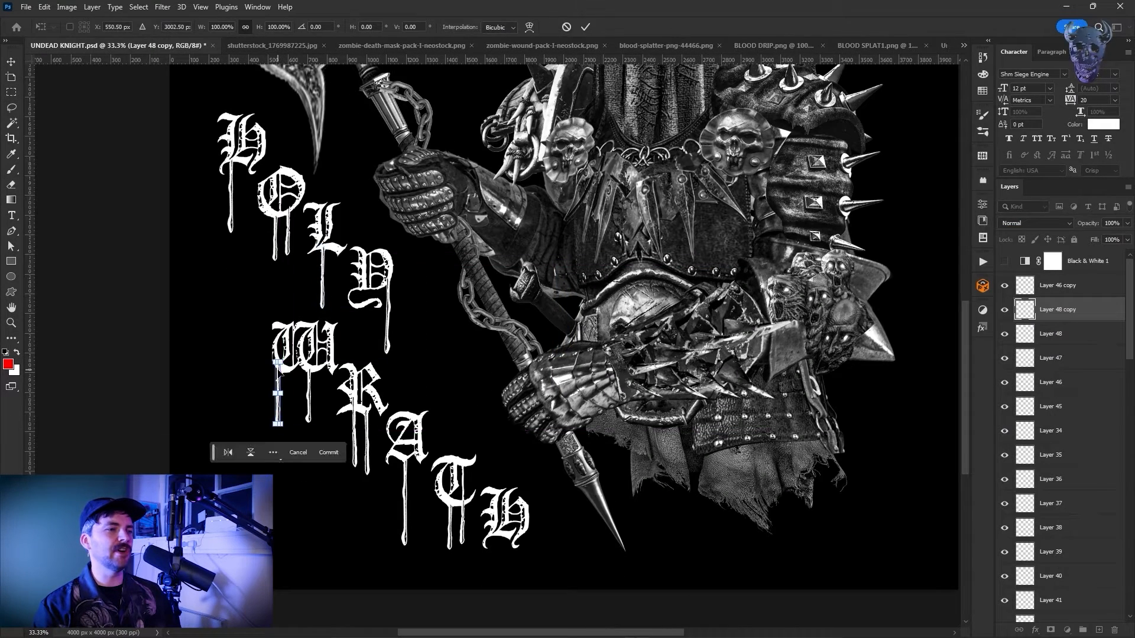
drag(278, 404, 278, 405)
key(Return)
key(ctrl+alt+t)
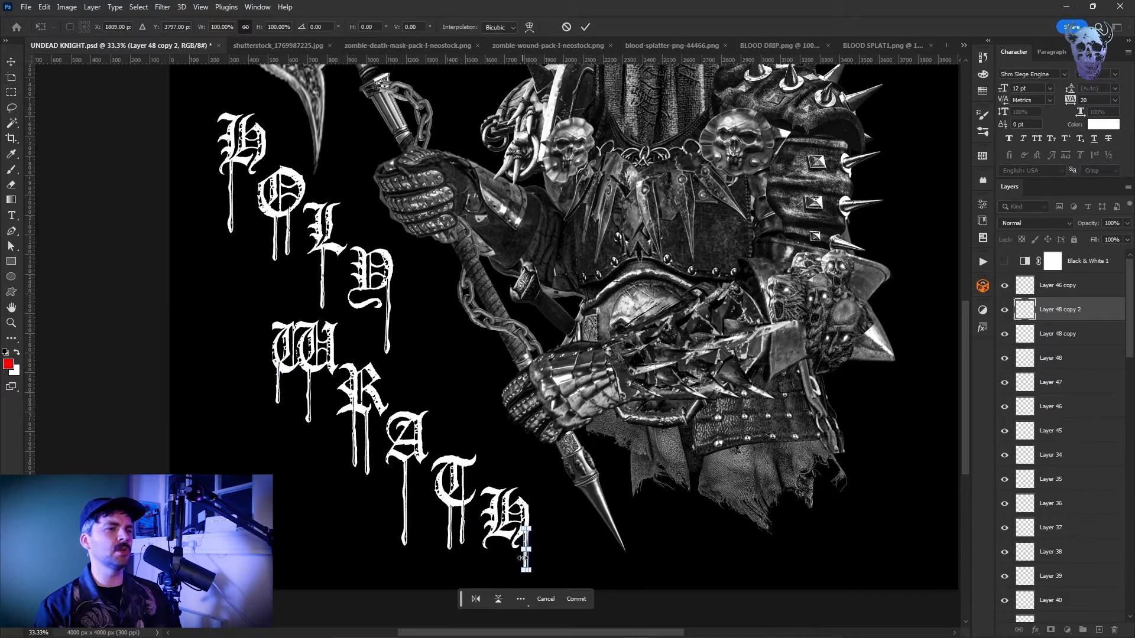
key(Return)
Paste another drip at about 52% scale and hang it beneath the tail of the Y
scroll(526, 581, up, 1)
key(ctrl+v)
key(ctrl+t)
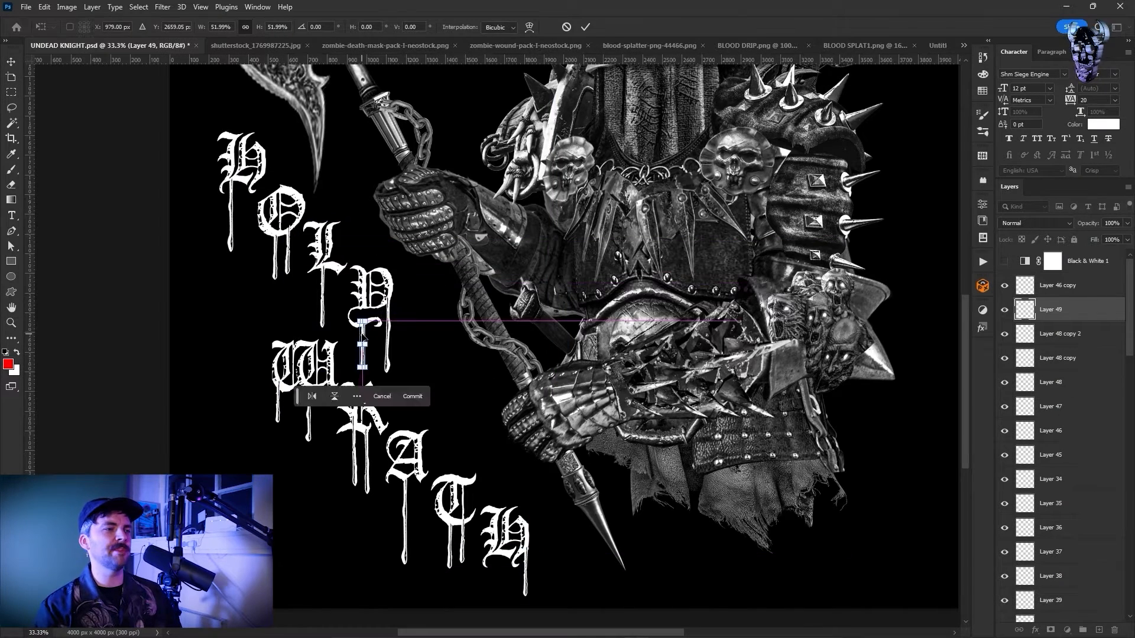
key(Return)
key(ctrl+0)
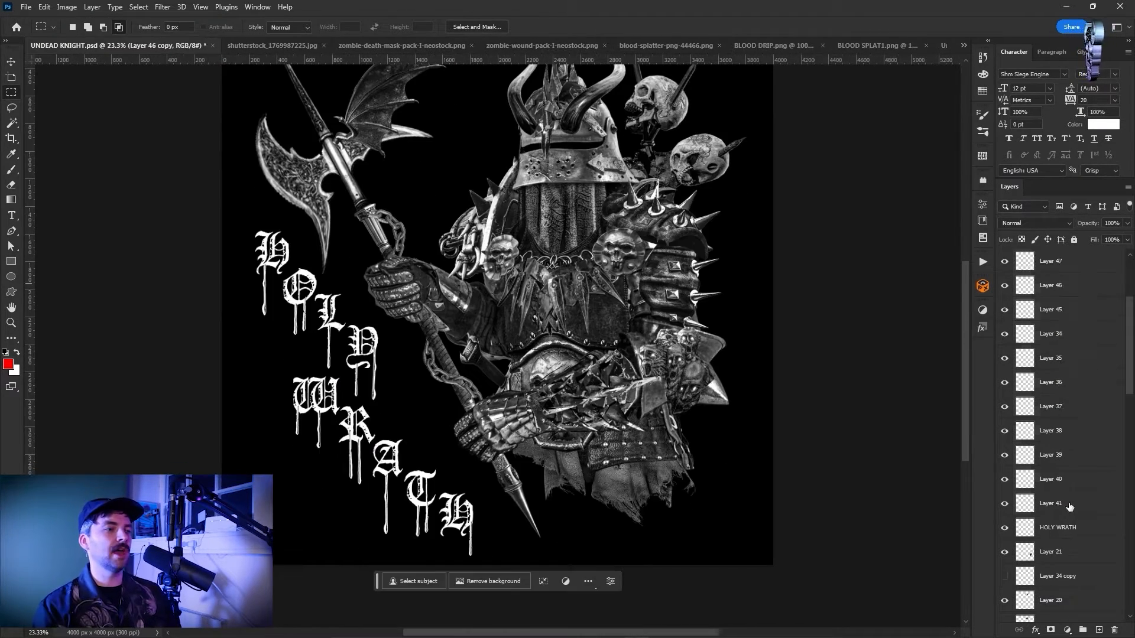
Merge the drip layers from Layer 46 copy through Layer 45 and reshape the merged drips with Liquify
scroll(1070, 508, up, 3)
shift+click(1054, 455)
right_click(1055, 455)
click(981, 525)
click(162, 6)
click(178, 121)
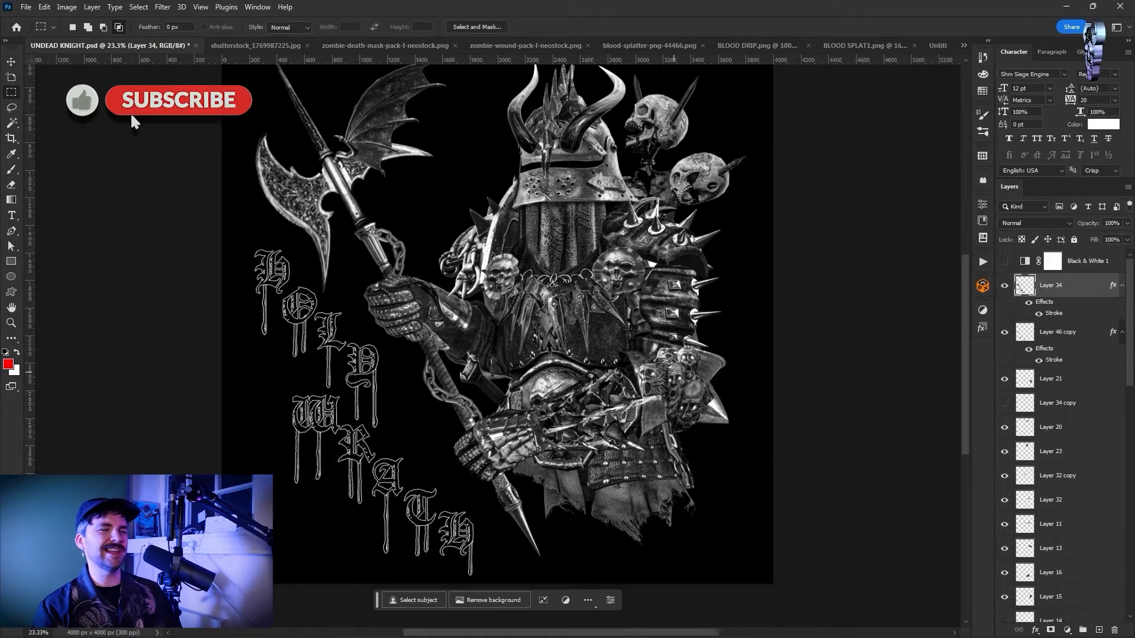
Select the letters on Layer 34 together with the drips on Layer 46 copy and nudge them upward
scroll(674, 372, up, 3)
scroll(674, 373, down, 2)
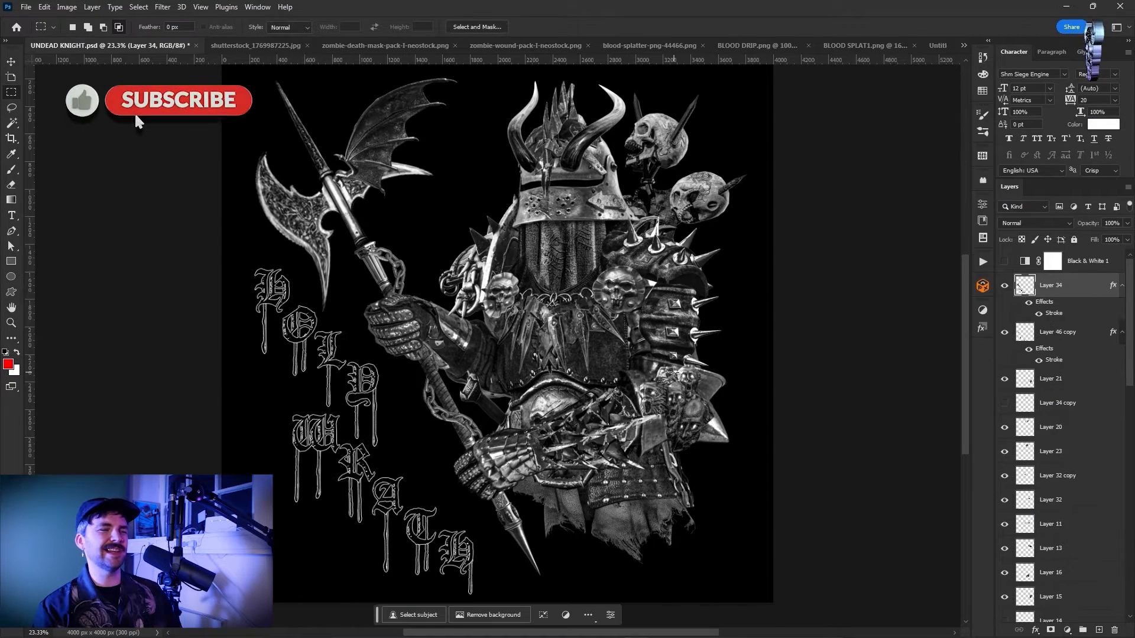
ctrl+click(1063, 335)
key(ctrl+t)
key(shift+Up)
key(shift+Up)
key(shift+Up)
key(shift+Up)
key(shift+Up)
key(shift+Up)
key(shift+Up)
key(Return)
Merge the outlined letters and drips into a single layer
click(1004, 285)
click(1004, 286)
right_click(1045, 332)
click(981, 473)
Lasso the word WRATH with its drips and shift it up and outward, closer beneath HOLY
key(l)
click(260, 468)
click(288, 401)
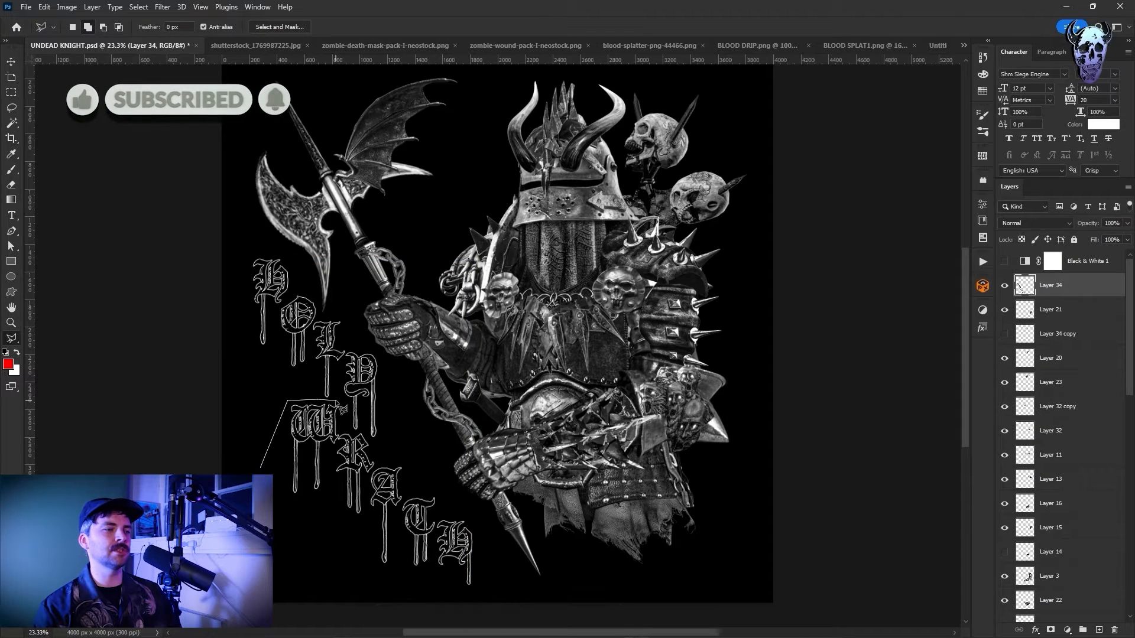
double_click(278, 558)
key(ctrl+t)
drag(354, 502, 333, 480)
key(Return)
key(ctrl+d)
Lengthen the drip beneath the final H with Liquify, using a brush size of 600
click(163, 7)
click(175, 119)
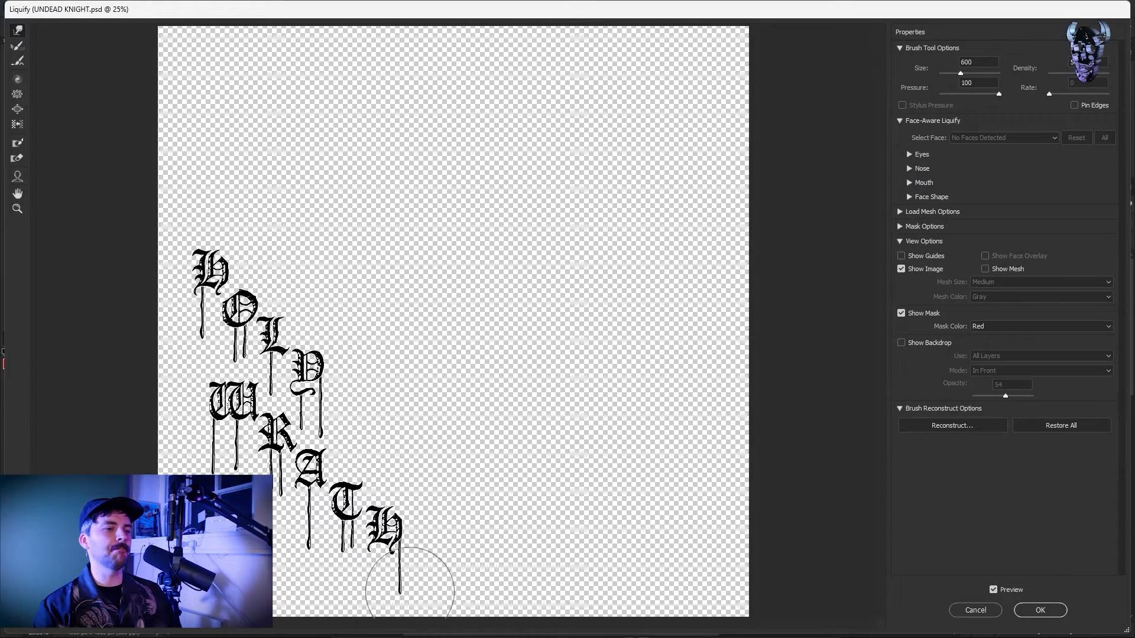
key(Escape)
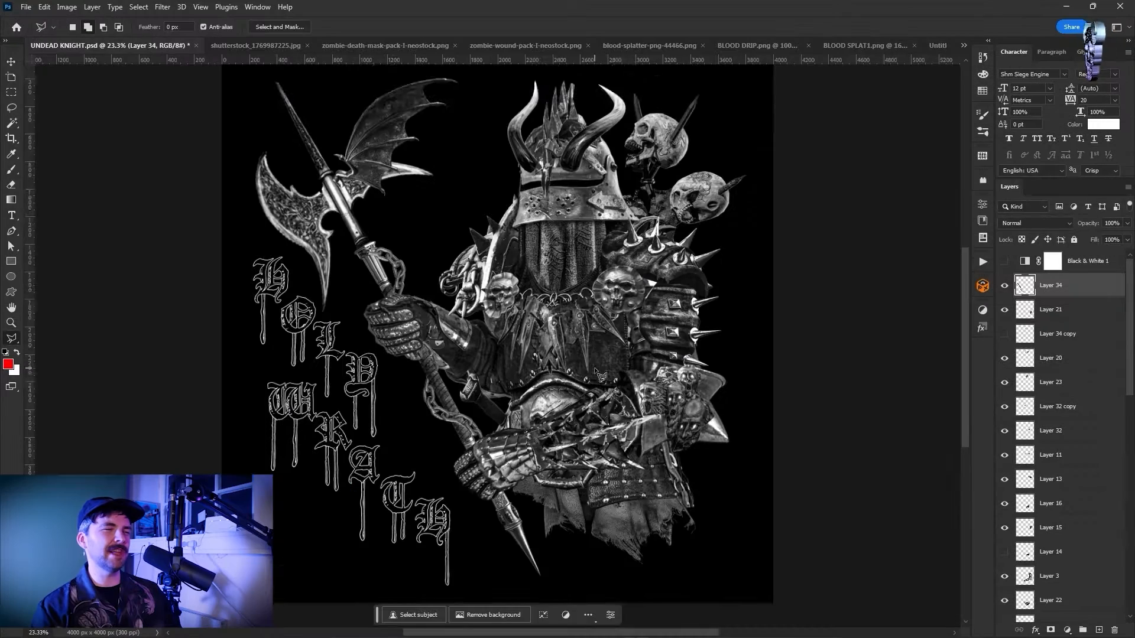
Switch to BLOOD DRIP.png and copy the entire blood splatter image
click(752, 46)
key(ctrl+a)
key(ctrl+c)
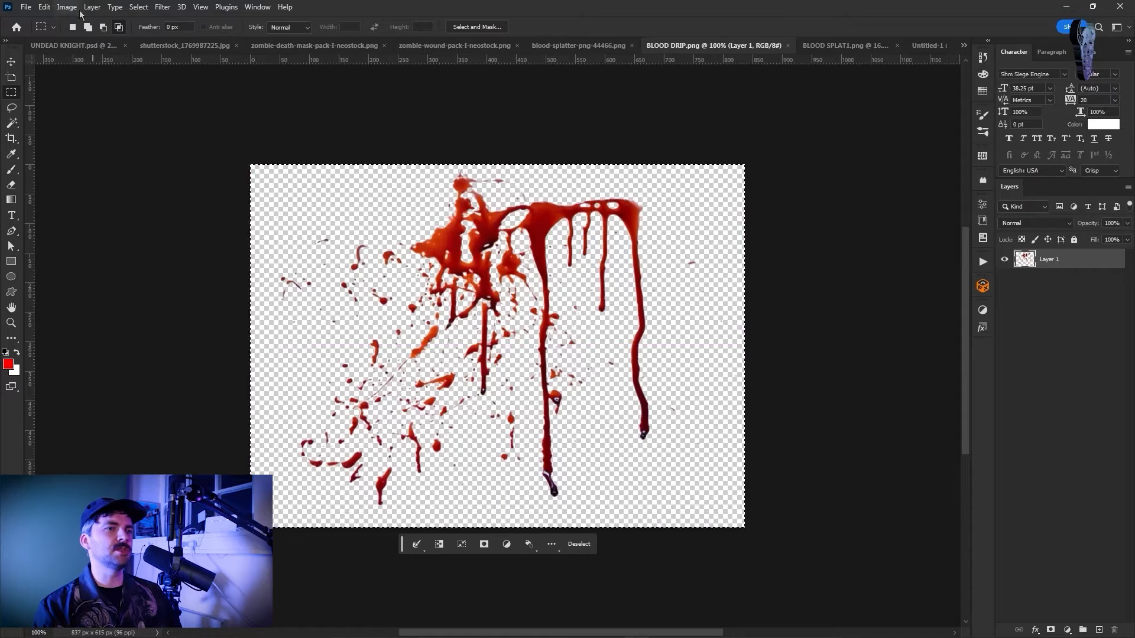
Paste the blood splatter into UNDEAD KNIGHT.psd, place it by the impaled skulls, and convert it to black and white
click(109, 46)
key(ctrl+v)
key(ctrl+t)
drag(552, 382, 526, 362)
drag(524, 302, 685, 133)
key(Return)
key(ctrl+alt+shift+b)
key(Return)
Paste more blood splatter copies, placing one over the bat-wing blade and flipping one horizontally for variation
key(ctrl+v)
drag(520, 337, 370, 133)
key(ctrl+v)
key(Return)
key(ctrl+v)
key(Return)
key(ctrl+v)
click(44, 7)
click(219, 473)
Paste another blood splatter, position it over the knight's horned helmet, and flip it horizontally
key(ctrl+v)
key(ctrl+t)
drag(508, 337, 521, 134)
click(45, 7)
click(218, 472)
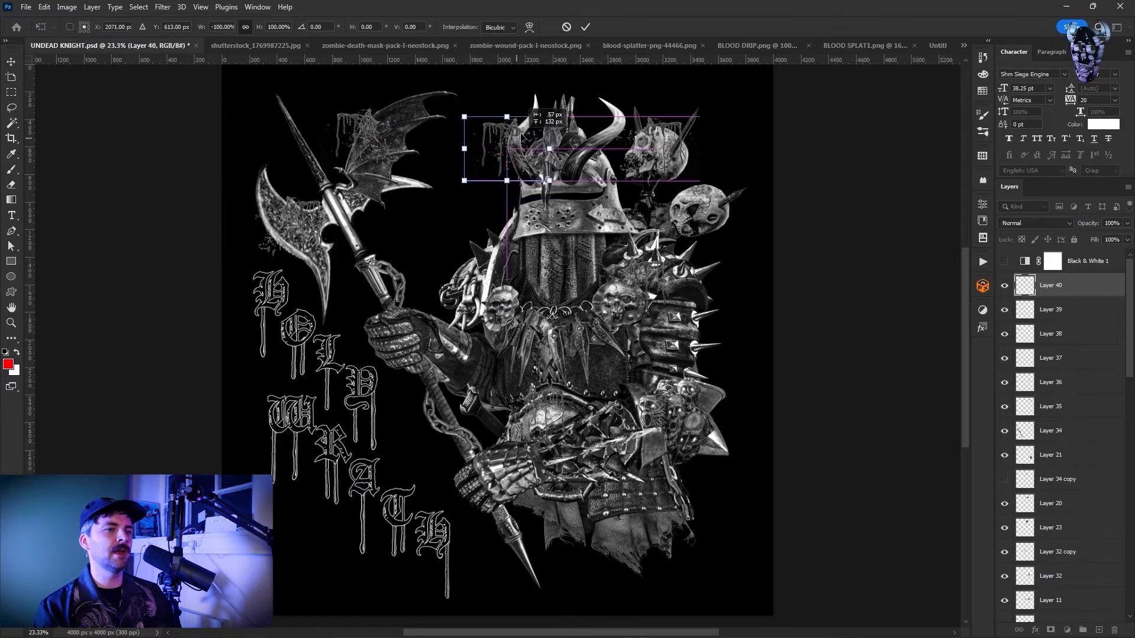
key(Return)
Paste one more blood splatter and position it over the tattered cloth below the waist
key(ctrl+v)
key(ctrl+t)
drag(508, 337, 477, 294)
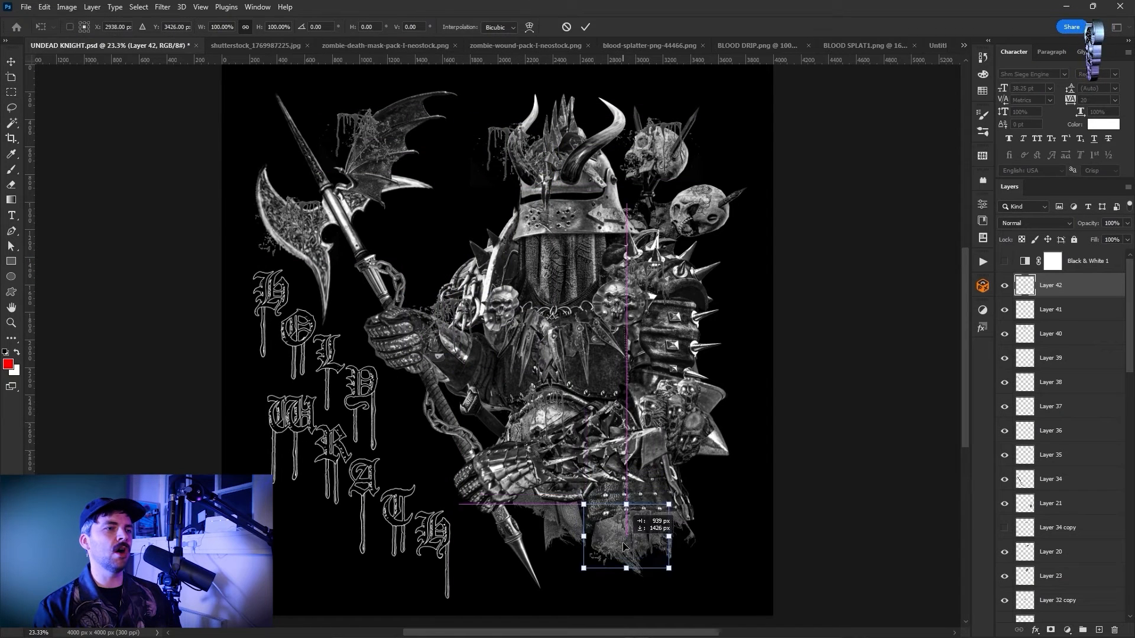
key(Return)
key(m)
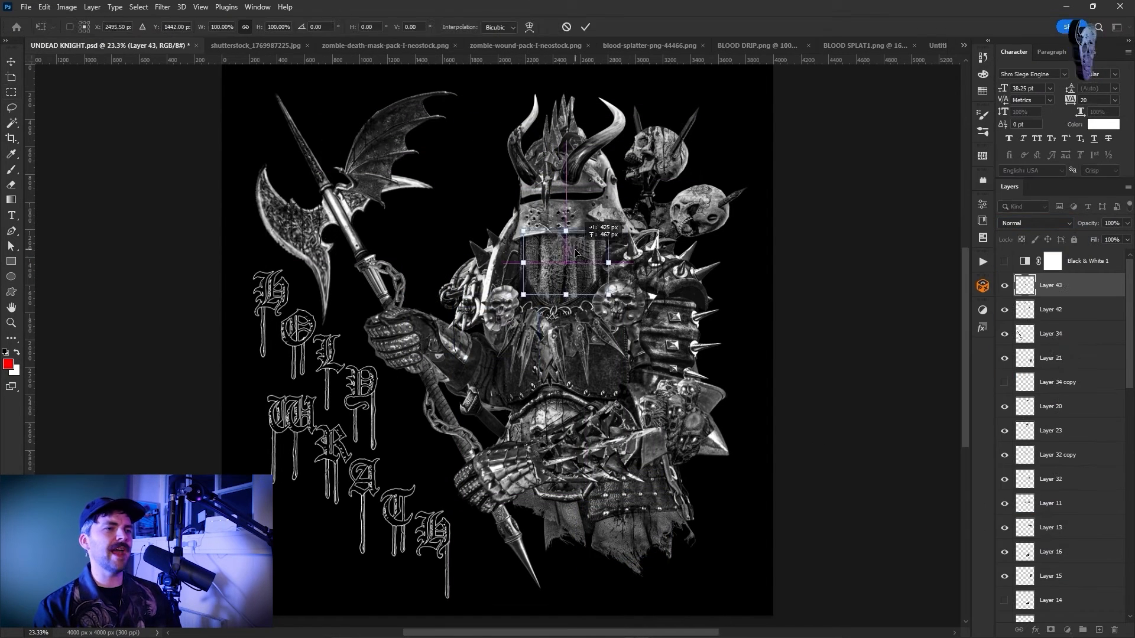
Duplicate the drip texture layer, shift a copy over the axe, and paste in another splatter
key(ctrl+j)
key(ctrl+j)
key(ctrl+t)
drag(416, 346, 336, 231)
key(Return)
key(ctrl+v)
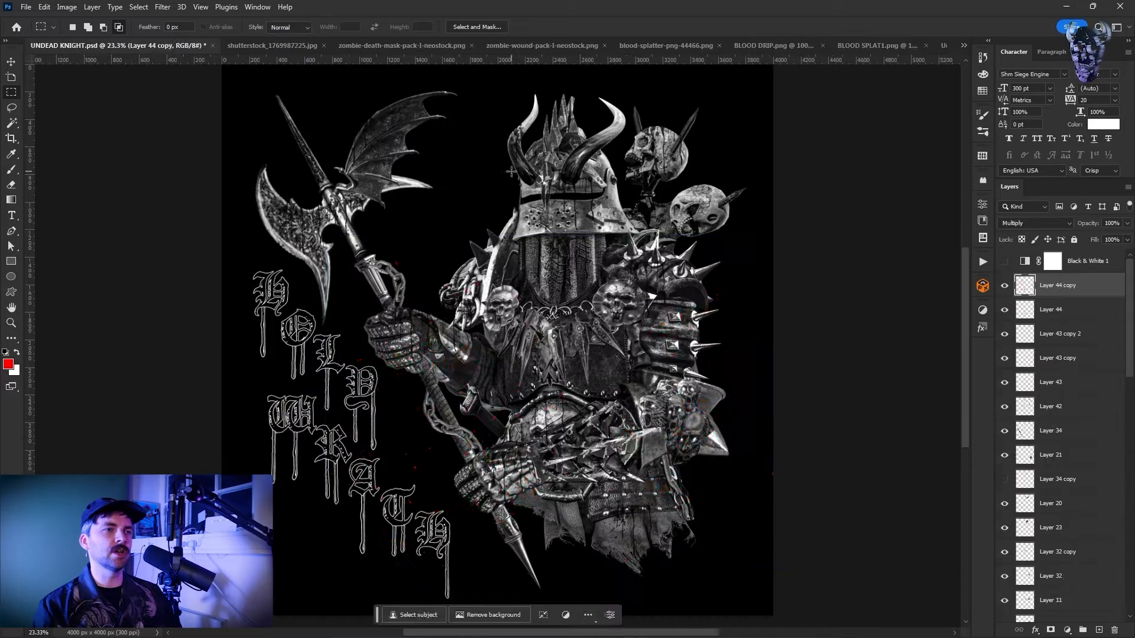
Paste the red splatter, resize it over the knight, set it to Multiply, and lower its saturation with Hue/Saturation
key(ctrl+v)
key(ctrl+t)
drag(744, 251, 614, 370)
key(Return)
click(1034, 222)
click(1021, 269)
click(66, 7)
click(219, 105)
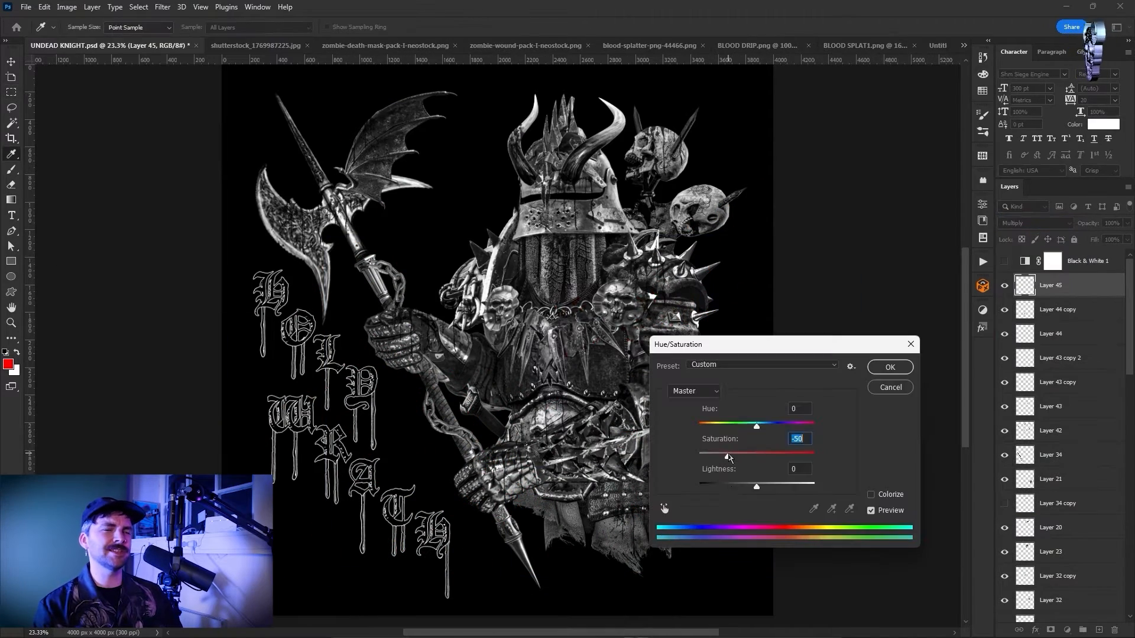
click(875, 368)
Duplicate the desaturated splatter layer and reposition the copy on the knight
key(ctrl+j)
key(ctrl+t)
key(Return)
key(ctrl+v)
key(ctrl+t)
key(ctrl+z)
Make further copies of the desaturated splatter and spread them over the helmet, the impaled skulls and the torso
key(ctrl+j)
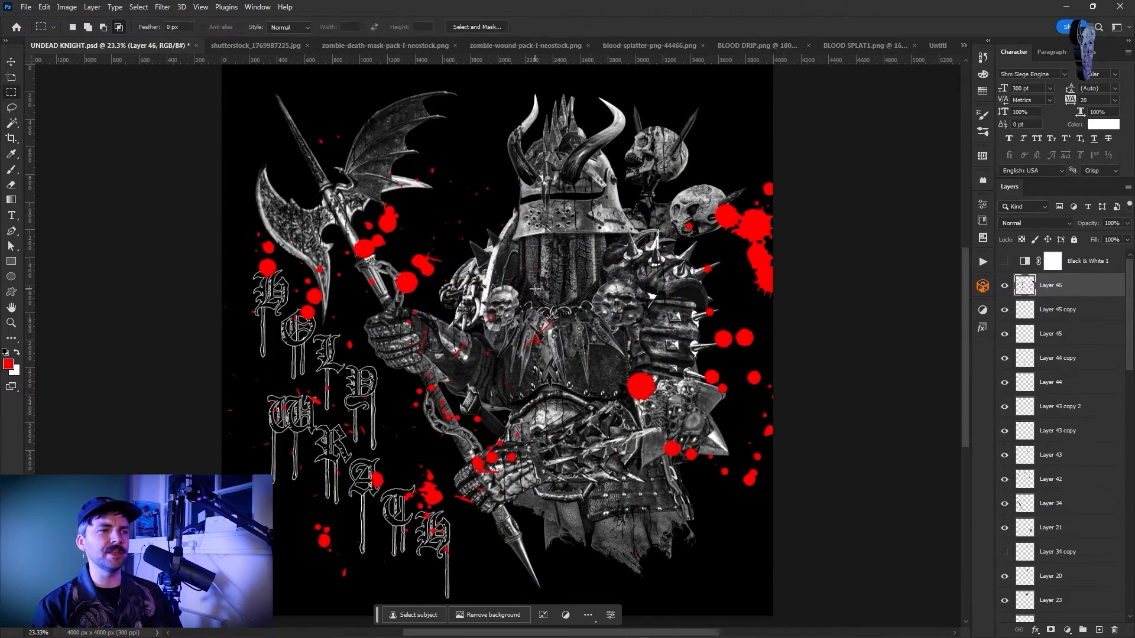
key(ctrl+j)
key(ctrl+t)
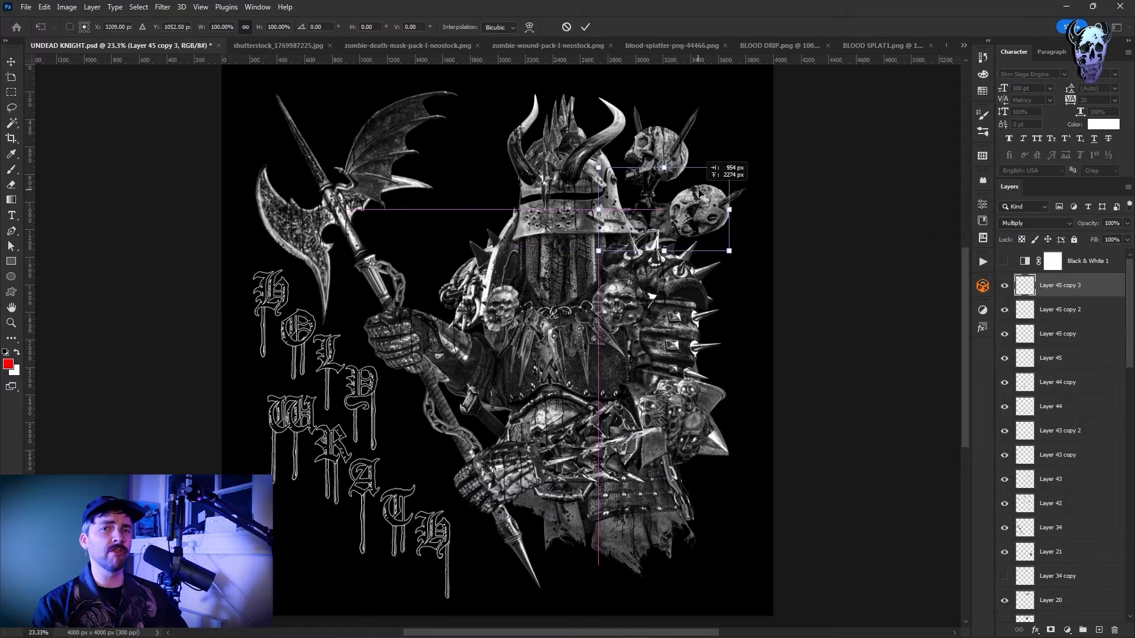
key(Return)
key(ctrl+alt+j)
drag(621, 94, 594, 324)
key(Return)
key(ctrl+t)
key(Return)
Save the composite as a new file named UNDEAD KNIGHT TEXTURE.psd
key(ctrl+shift+s)
text(TEXTURE)
key(Return)
key(Return)
Apply a black drop shadow in Normal mode to Layer 3 and fine-tune its settings
scroll(1064, 509, down, 10)
double_click(1046, 329)
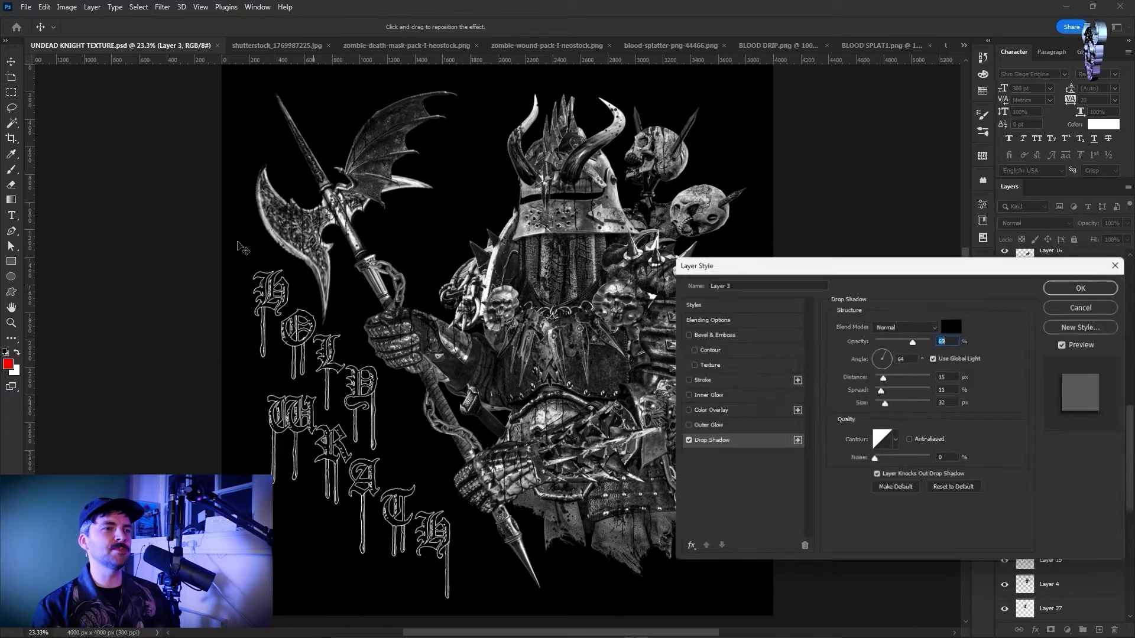
drag(927, 151, 918, 151)
click(1108, 57)
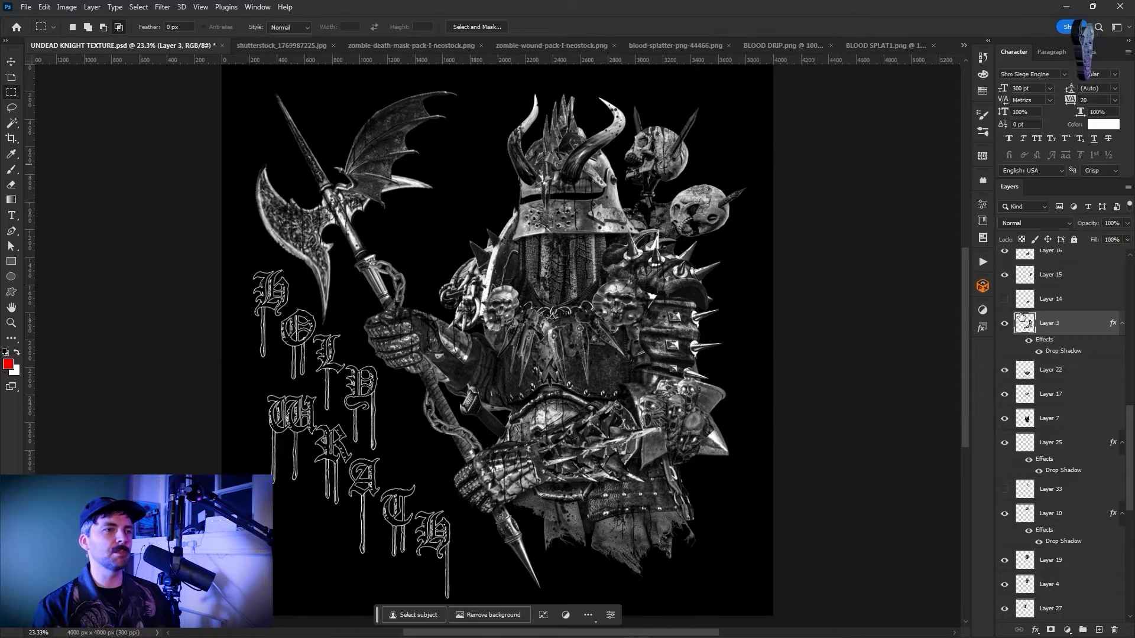
Give Layer 6 a black drop shadow with angle 87°, distance 36 px, spread 11% and size 38 px
scroll(1041, 425, down, 5)
click(1040, 464)
click(92, 6)
click(248, 249)
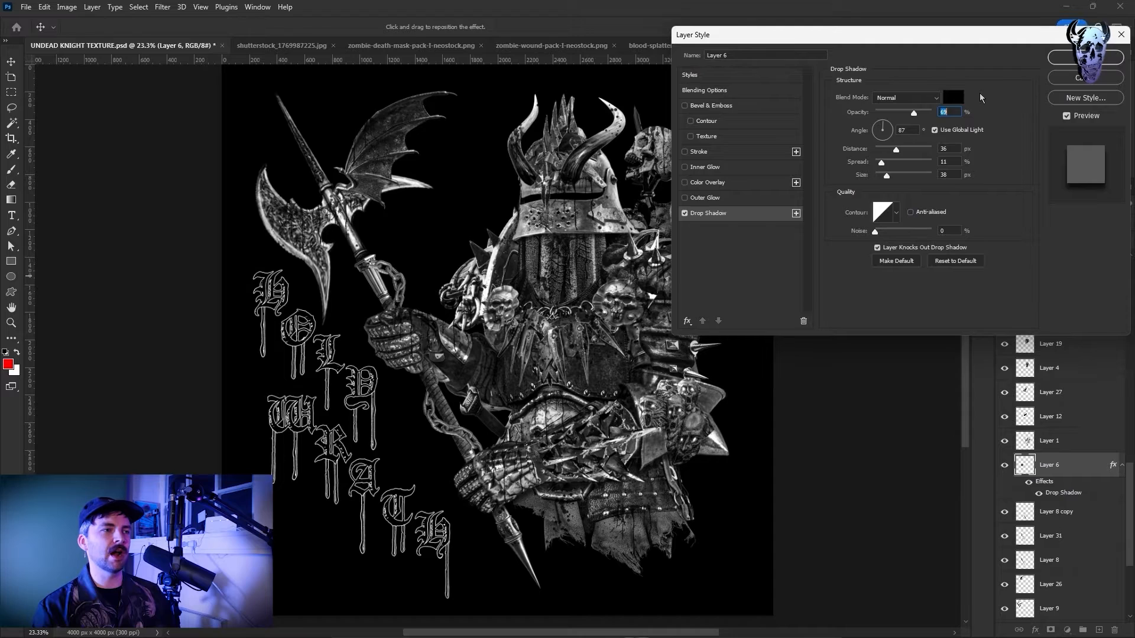
key(Return)
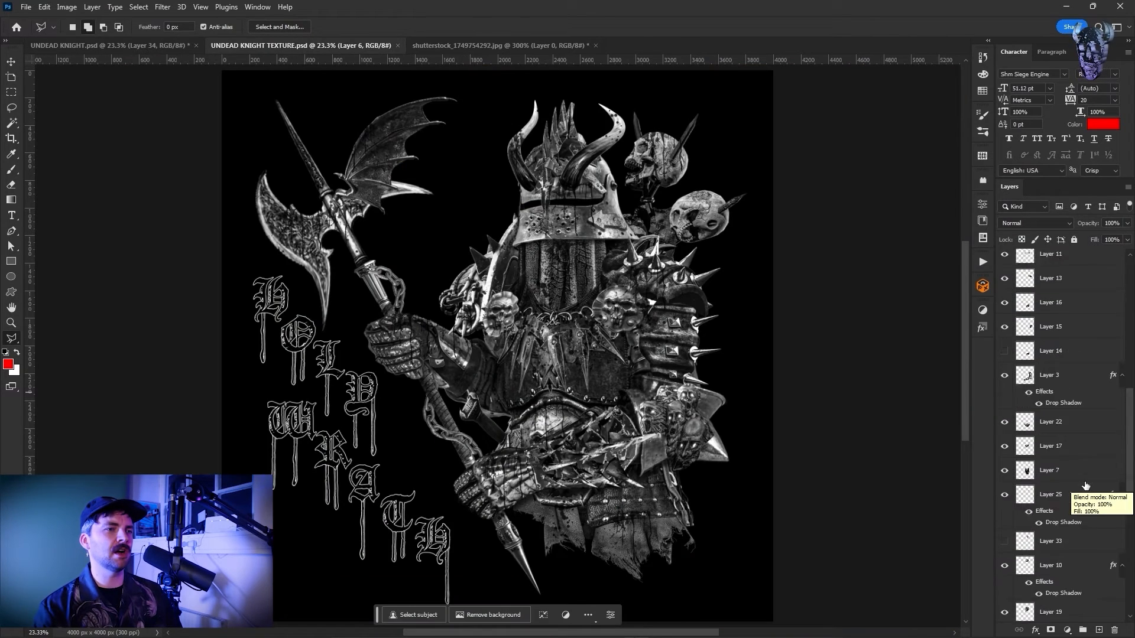
Paste the small skull piece on a layer beneath the helmet and refine it with the Camera Raw Filter
scroll(1085, 500, up, 1)
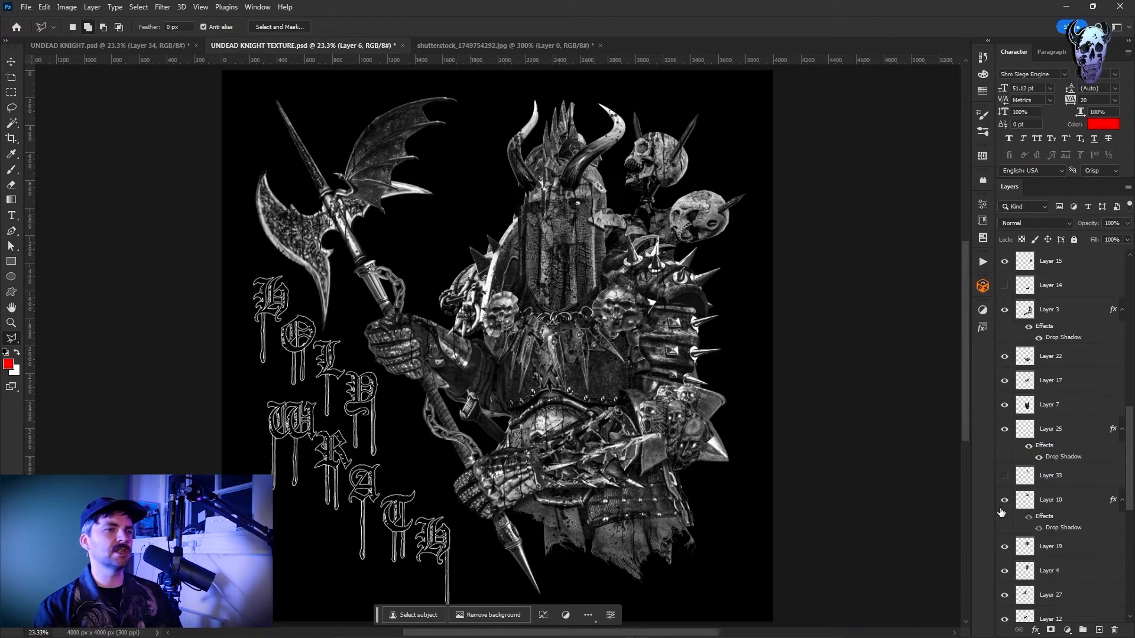
key(ctrl+v)
click(163, 7)
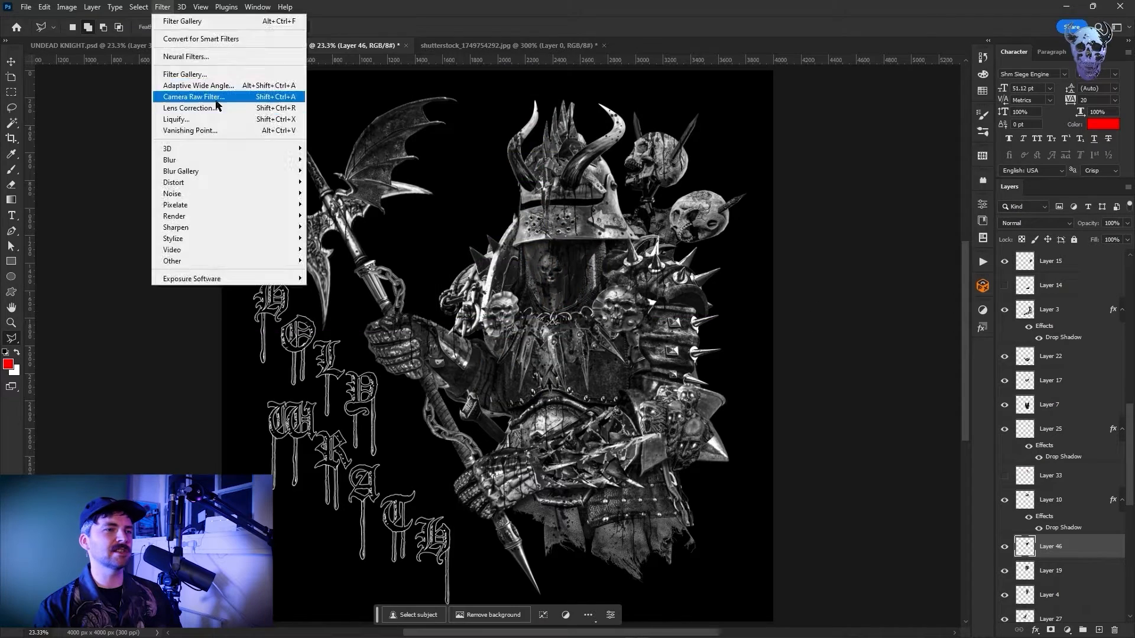
click(194, 96)
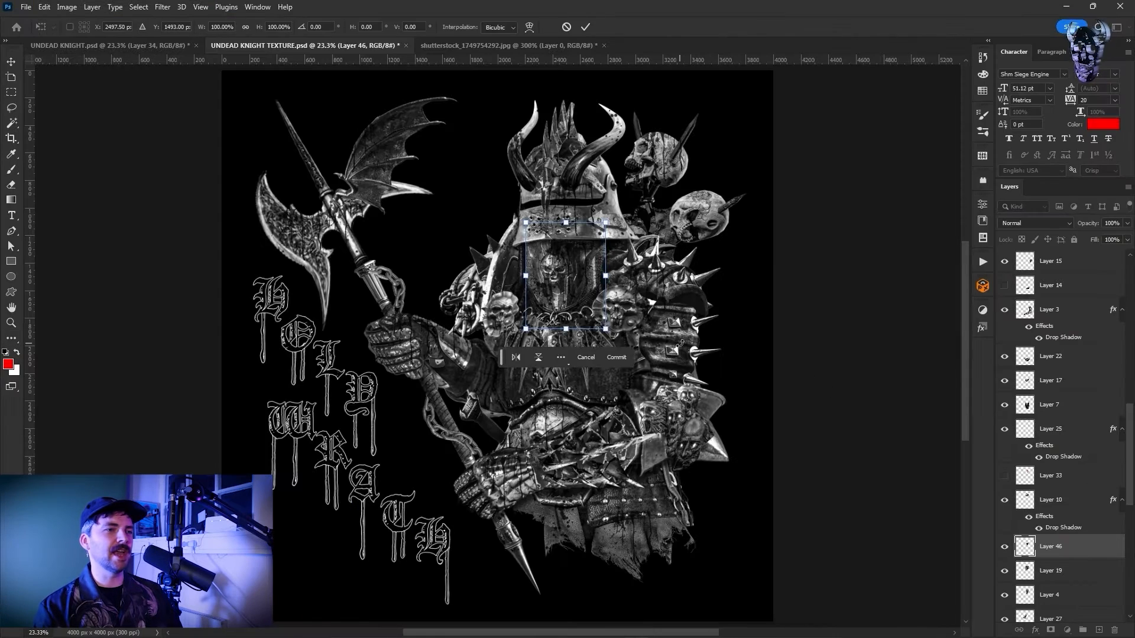
click(162, 7)
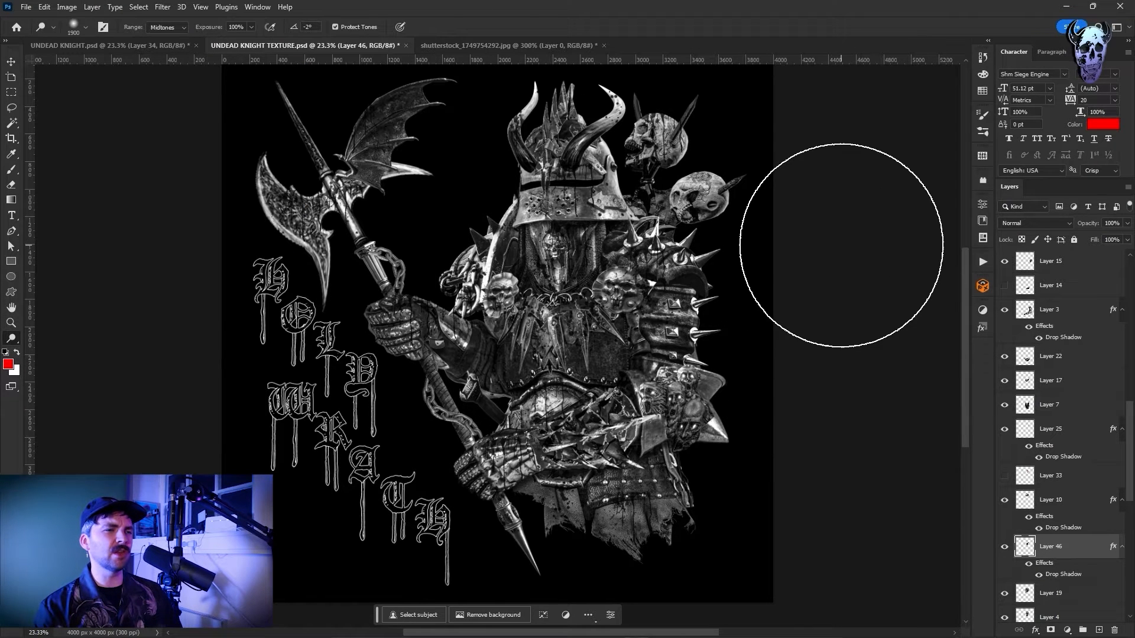
Move and resize the spiked chest piece on Layer 17 to hang below the waist, and hide the tattered cloth layer
click(1035, 387)
key(ctrl+t)
drag(561, 331, 595, 497)
drag(663, 552, 648, 542)
key(Return)
scroll(1007, 512, down, 6)
click(1004, 586)
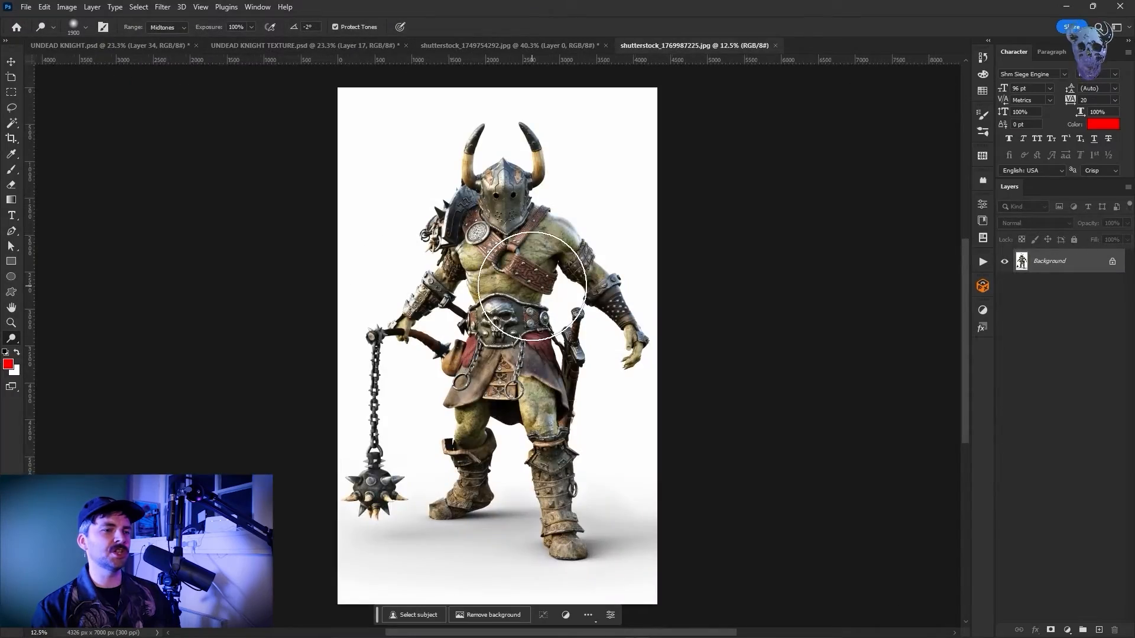
Copy the round medallion from shutterstock_1769987225.jpg into the knight file and fit it onto the chest with a perspective transform
scroll(498, 209, up, 8)
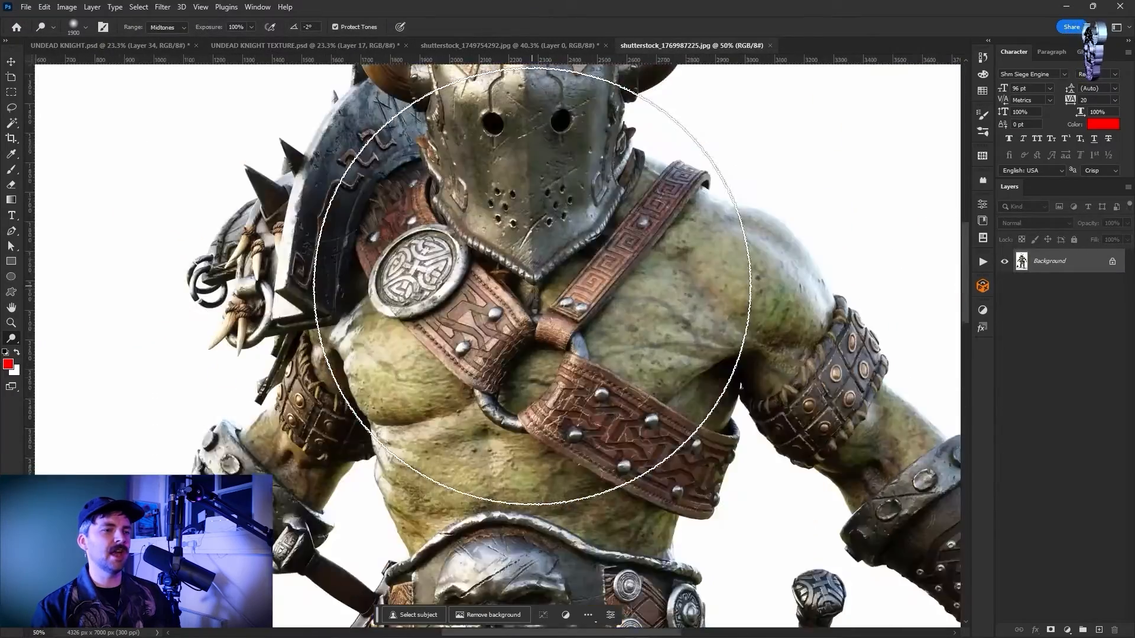
key(l)
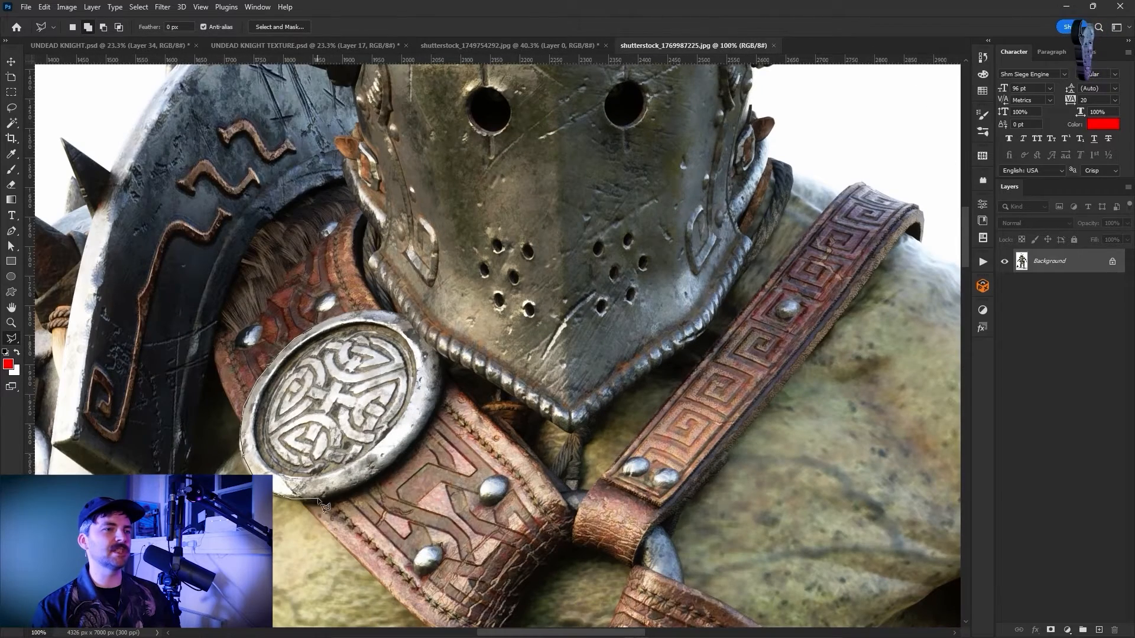
click(305, 46)
key(ctrl+v)
key(ctrl+t)
drag(497, 342, 547, 355)
click(44, 6)
click(211, 340)
key(Return)
click(44, 7)
click(222, 308)
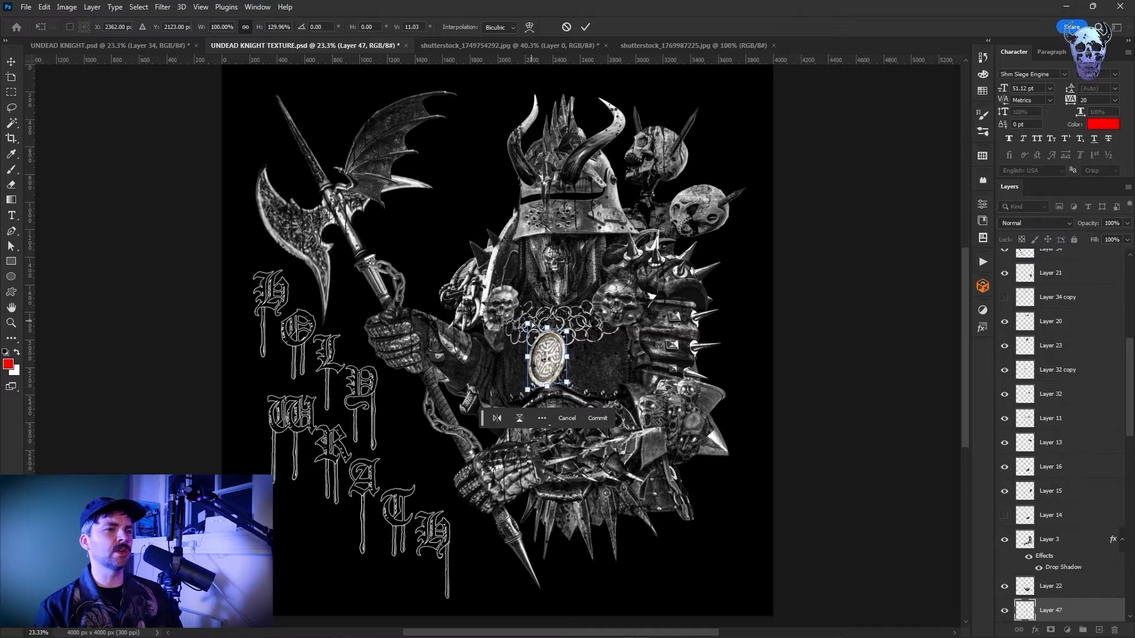
key(Escape)
key(ctrl+z)
key(ctrl+shift+z)
Warp the medallion to fit the knight's chest and adjust its tones with Levels
click(44, 7)
click(228, 357)
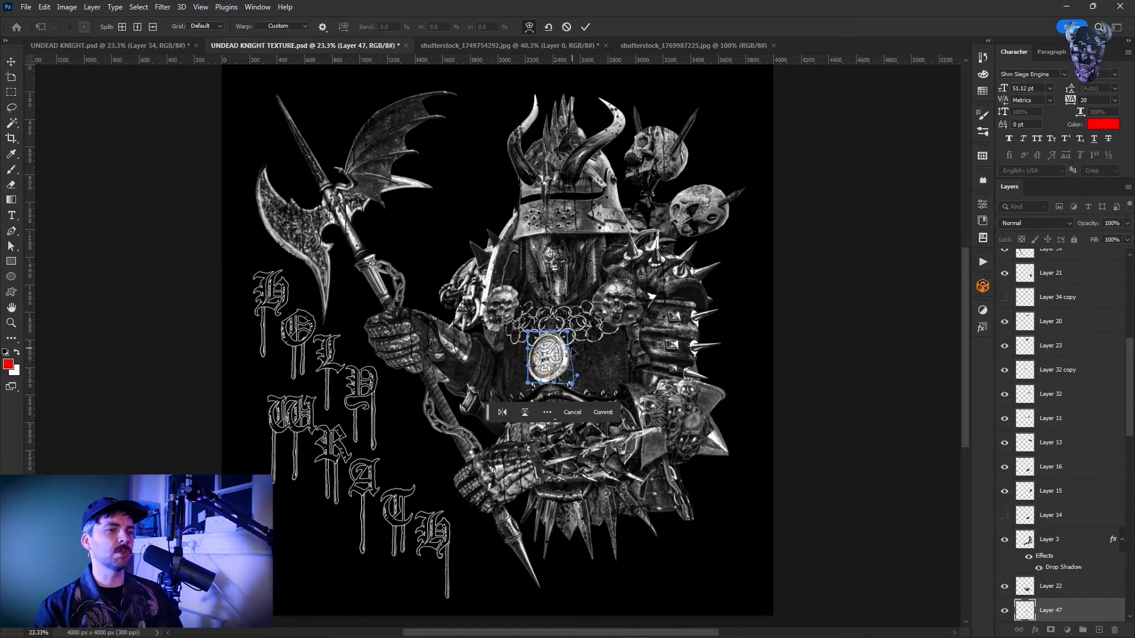
key(Return)
key(ctrl+plus)
key(ctrl+plus)
key(ctrl+plus)
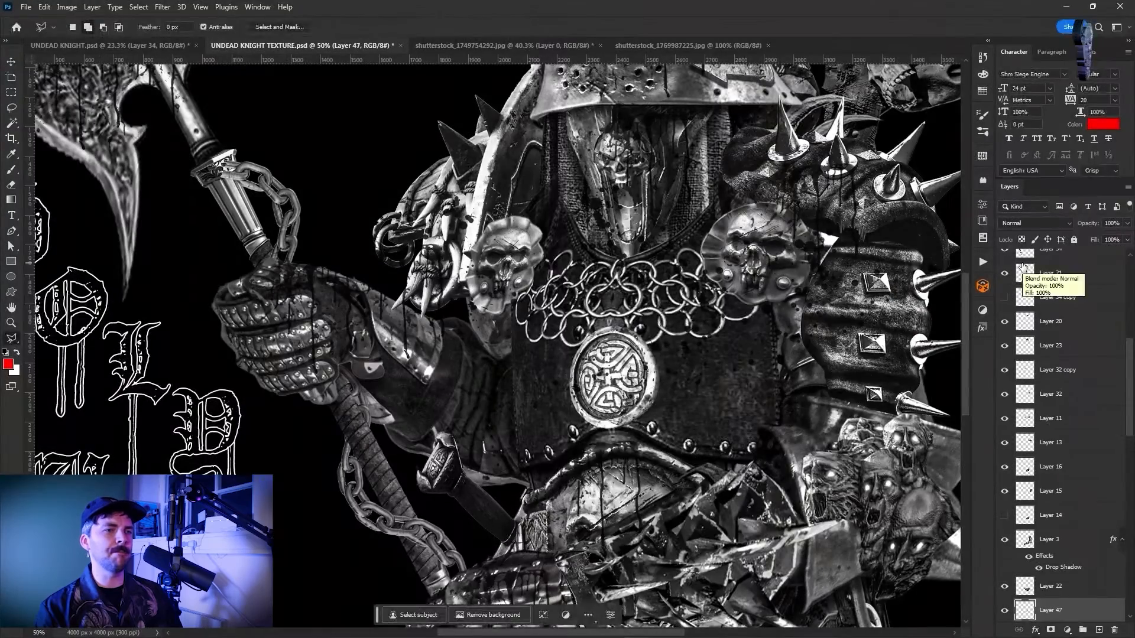
key(ctrl+l)
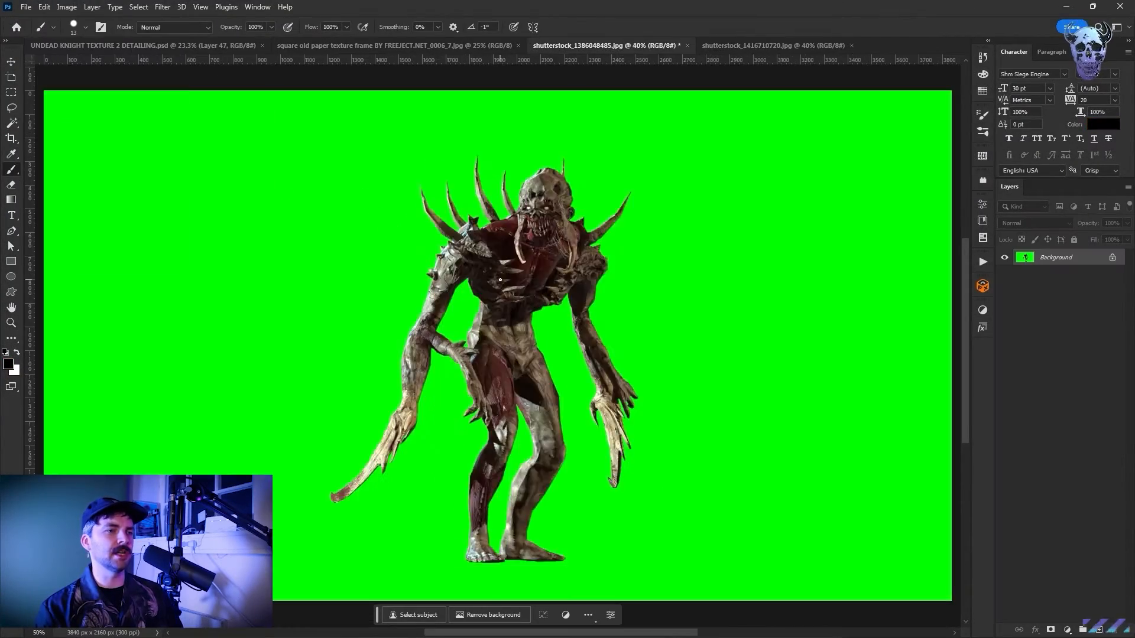
Outline the monster's nose, upper jaw and fangs in shutterstock_1386048485.jpg with the Polygonal Lasso
scroll(499, 260, up, 4)
drag(630, 218, 473, 346)
scroll(473, 346, up, 1)
key(l)
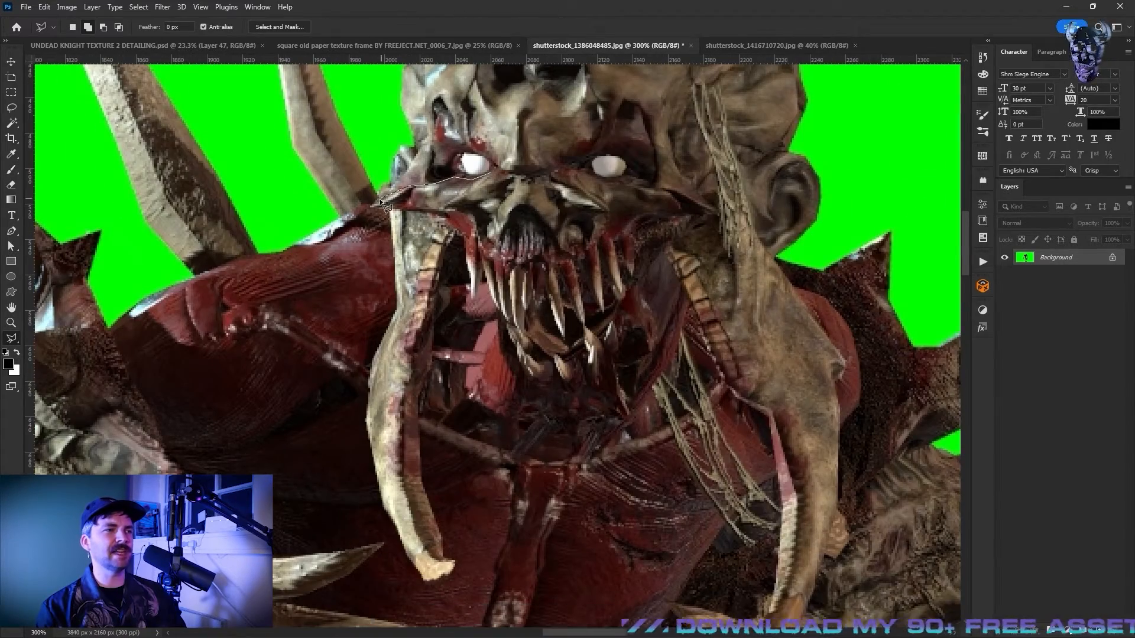
click(371, 206)
click(400, 210)
click(445, 219)
click(463, 235)
click(464, 259)
click(470, 306)
click(483, 275)
click(500, 326)
click(504, 364)
click(524, 388)
click(566, 397)
click(583, 384)
click(604, 391)
click(617, 368)
click(628, 331)
click(646, 321)
click(636, 240)
click(645, 221)
click(717, 214)
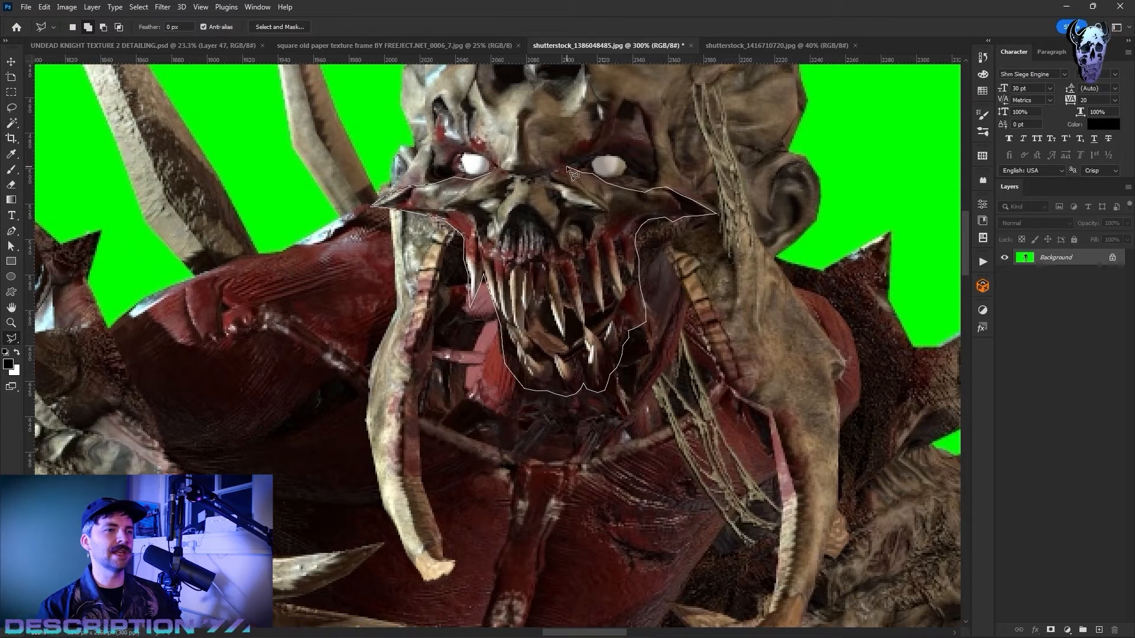
click(512, 174)
Switch to UNDEAD KNIGHT TEXTURE 2 DETAILING.psd and paste the fanged mouth above Layer 46, beneath the knight's helmet
click(207, 46)
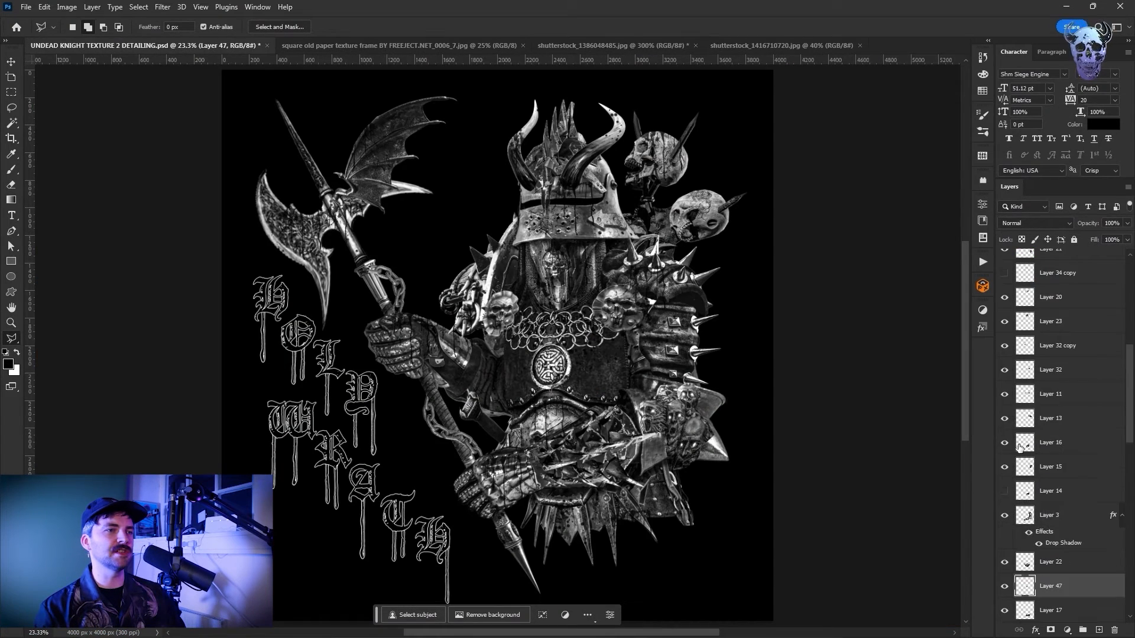
click(1004, 437)
click(1004, 436)
click(1051, 437)
key(ctrl+v)
key(ctrl+t)
drag(520, 325, 554, 269)
key(Return)
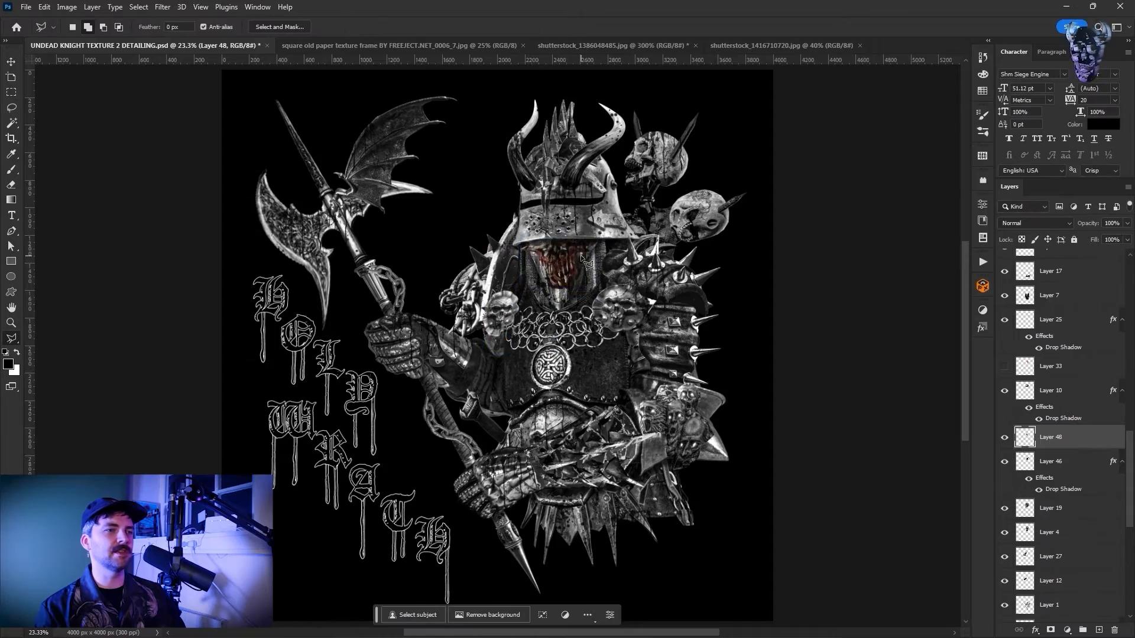
Enlarge the fanged mouth to 136.93% and position it under the helmet's rim
scroll(534, 347, up, 4)
drag(693, 241, 588, 392)
key(ctrl+t)
drag(499, 277, 500, 260)
drag(392, 317, 354, 368)
Warp the fanged mouth so it tucks up under the helmet's rim and follows the shape of the face
click(43, 7)
mouse_move(132, 281)
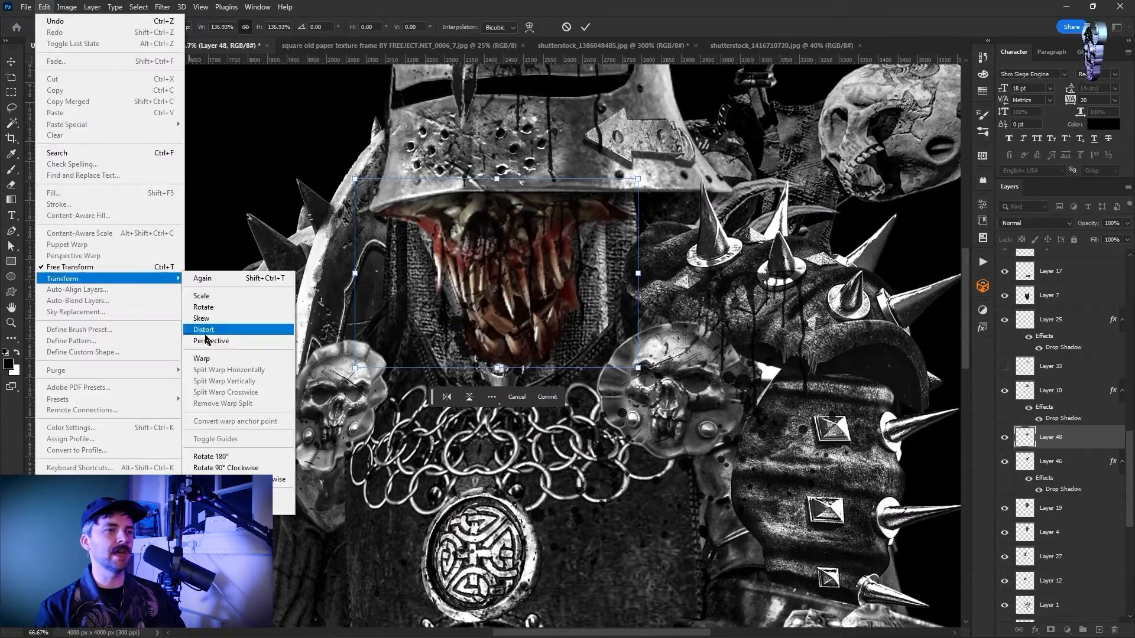
click(203, 358)
drag(449, 334, 423, 319)
mouse_move(561, 313)
mouse_down()
mouse_move(526, 298)
mouse_move(520, 281)
mouse_up()
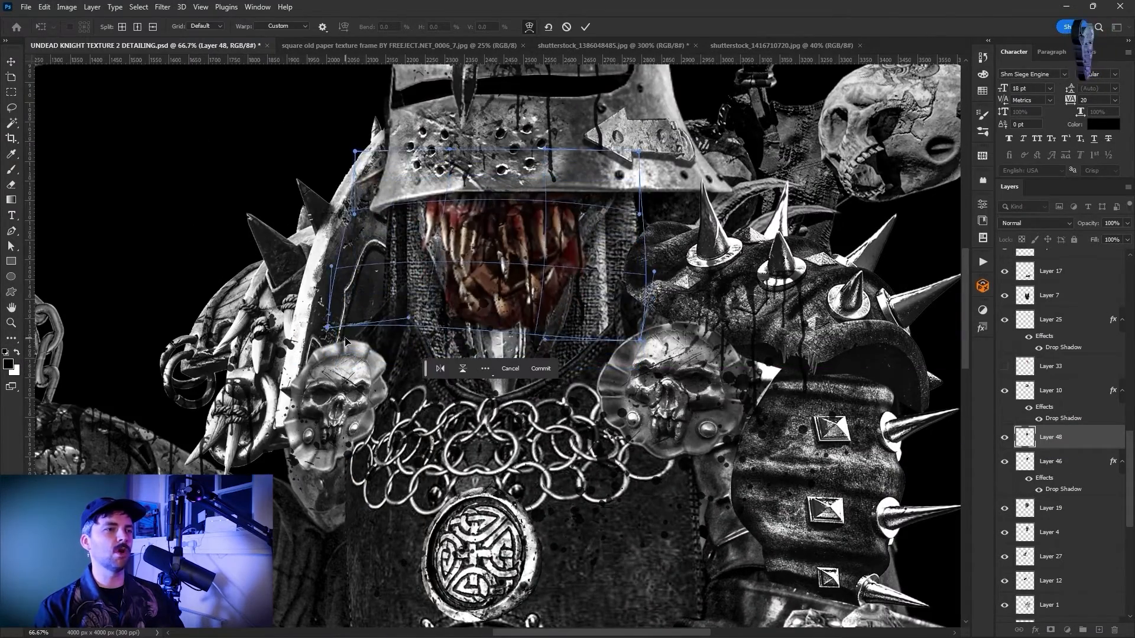
key(Return)
Convert the fanged mouth to black and white and intensify its detail with the Camera Raw Filter
key(ctrl+alt+shift+b)
key(Return)
click(162, 7)
click(207, 94)
drag(1028, 382, 1091, 381)
drag(1028, 399, 1091, 399)
drag(1028, 263, 1036, 263)
click(1052, 620)
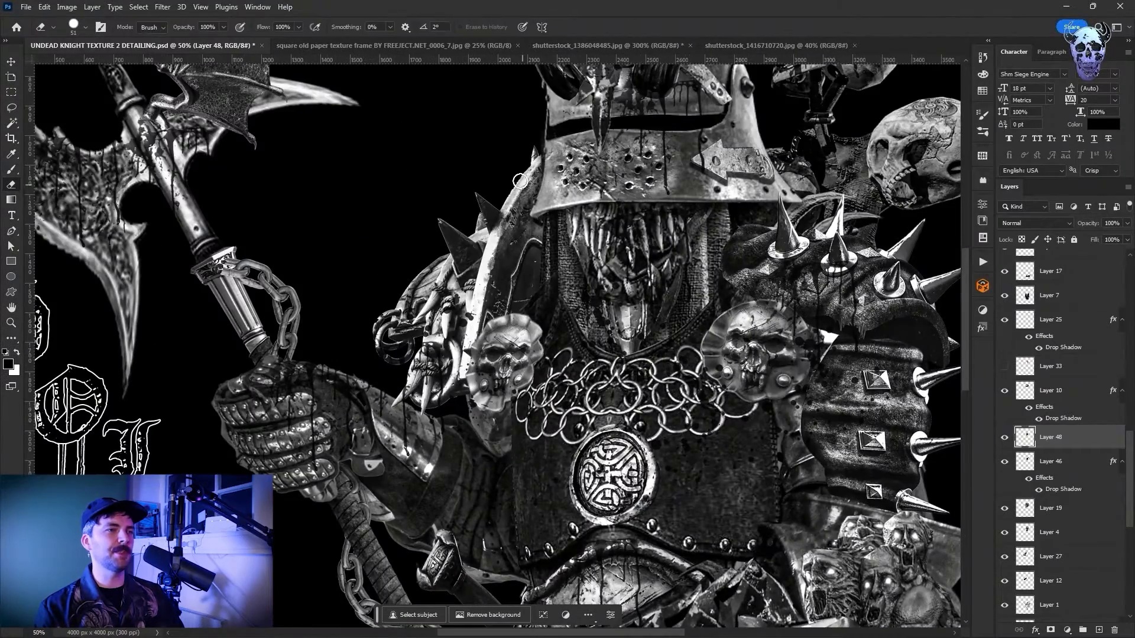
Brighten the fanged mouth's highlights with Levels
key(ctrl+l)
drag(1019, 380, 993, 380)
key(Return)
key(ctrl+0)
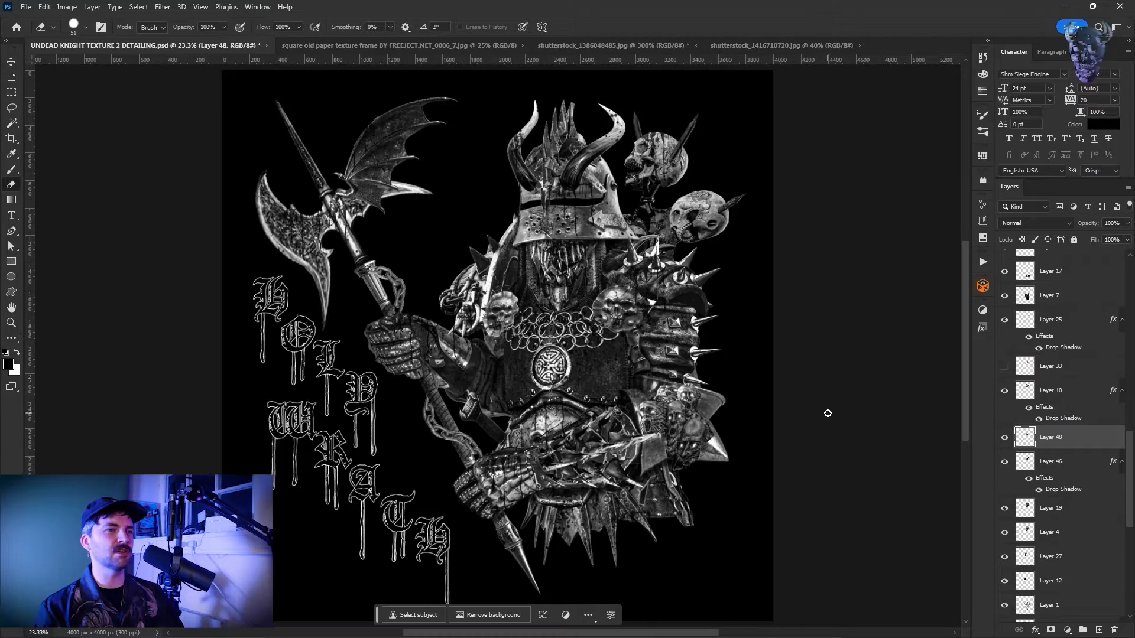
Duplicate the helmet's blood texture layer, shift the copy across the helmet and flip it horizontally
scroll(1008, 414, up, 9)
right_click(1021, 482)
click(1048, 65)
key(Return)
key(ctrl+t)
drag(585, 200, 537, 193)
key(alt+e)
key(a)
key(h)
key(Return)
Outline the clawed, toothed piece on the monster's torso in shutterstock_1416710720.jpg with the Polygonal Lasso
click(624, 45)
drag(686, 485, 886, 393)
click(792, 47)
key(ctrl+1)
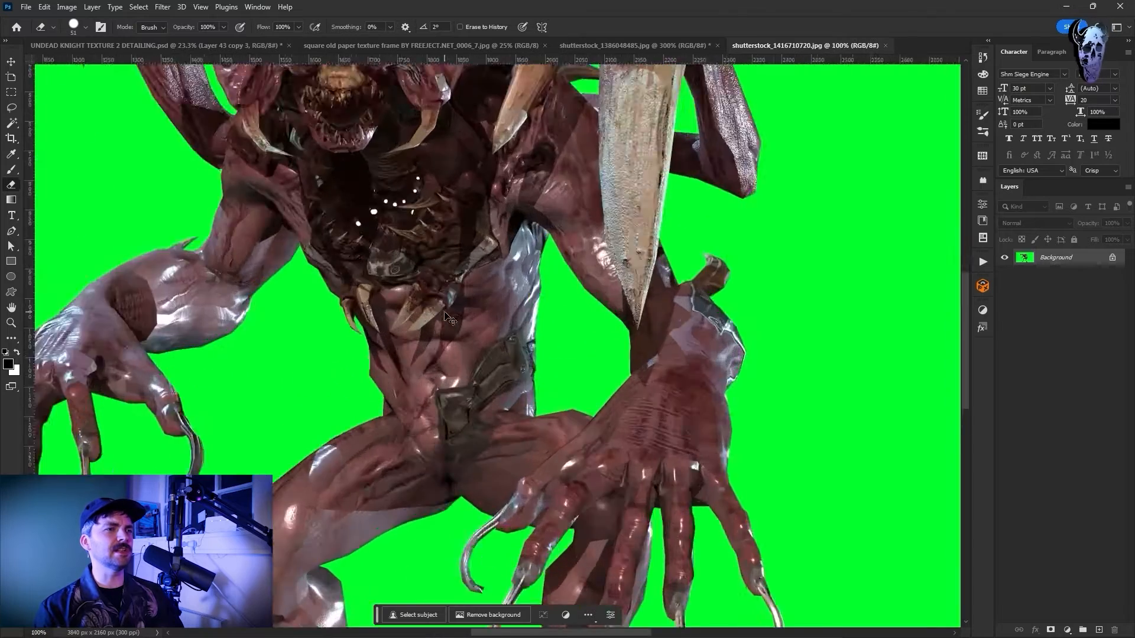
key(ctrl+plus)
key(ctrl+plus)
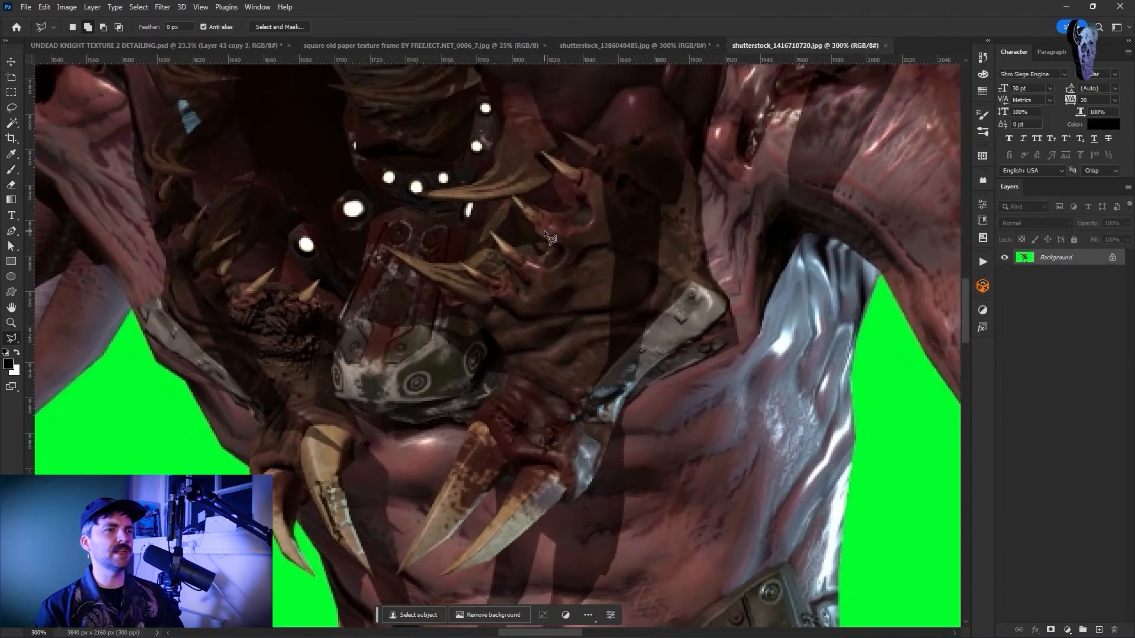
key(l)
drag(694, 166, 633, 127)
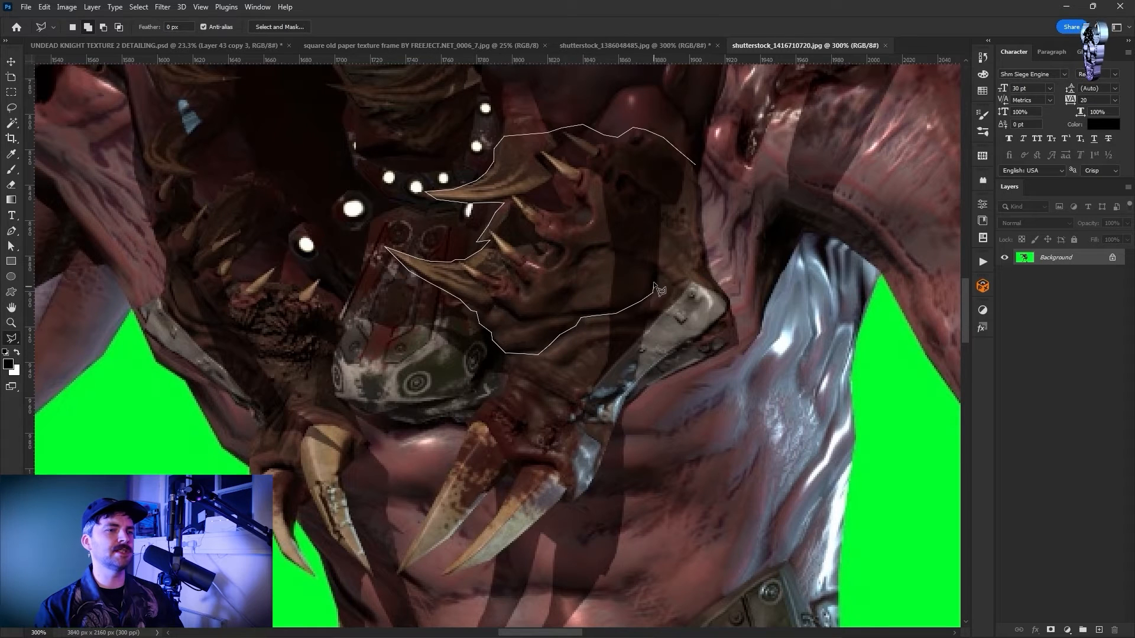
drag(703, 220, 696, 172)
Copy the selected clawed piece into the undead knight document and scale it to 292.43% beside the chest medallion
key(ctrl+c)
key(ctrl+Tab)
key(ctrl+v)
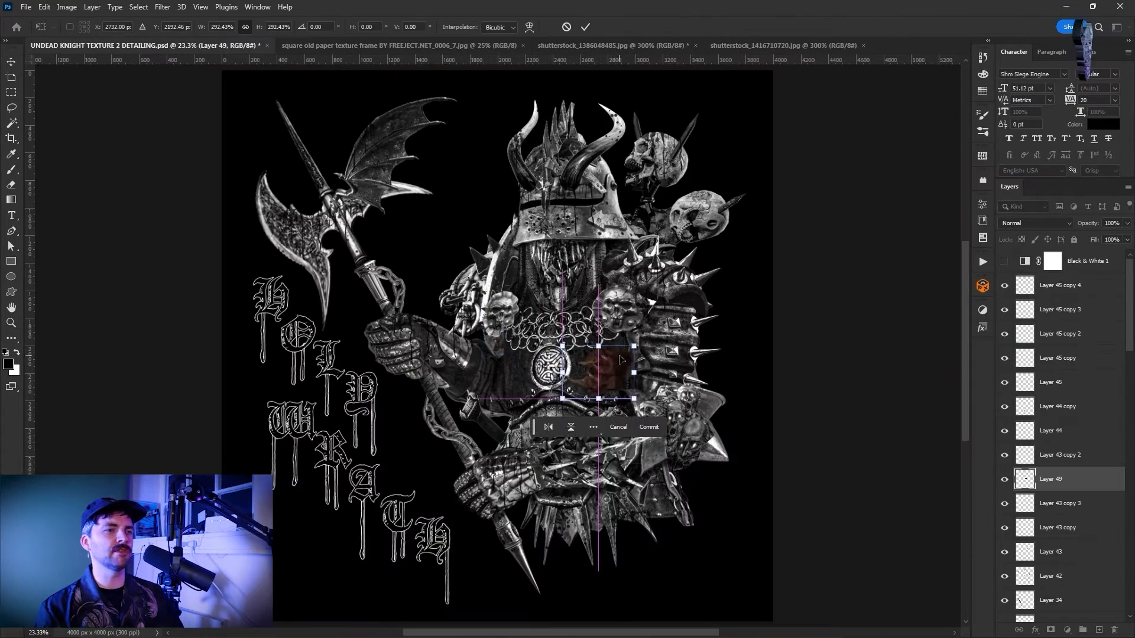
Convert the clawed piece to monochrome with the Camera Raw Filter, with Texture +100, Clarity +100 and Dehaze -32
click(162, 6)
click(215, 96)
click(1084, 123)
drag(1027, 382, 1091, 399)
drag(1027, 417, 1007, 417)
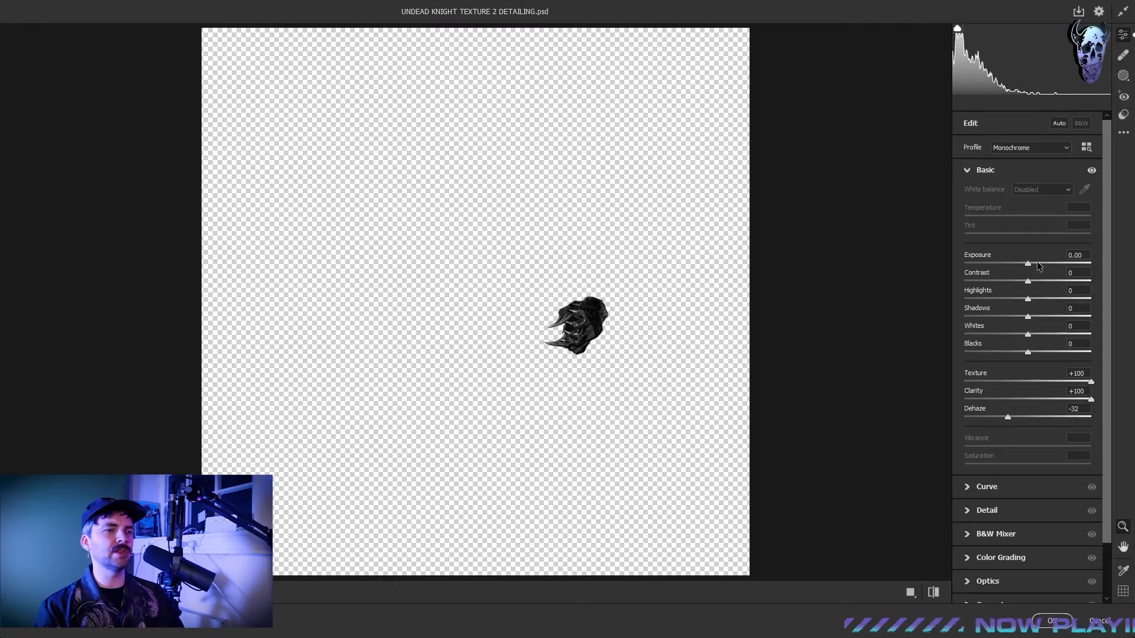
key(Return)
Blend the clawed piece's edges into the chest armour with a soft 150 px Eraser
key(e)
click(85, 27)
double_click(88, 185)
key(ctrl+bracketright)
key(ctrl+bracketright)
key(ctrl+plus)
key(ctrl+plus)
key(ctrl+plus)
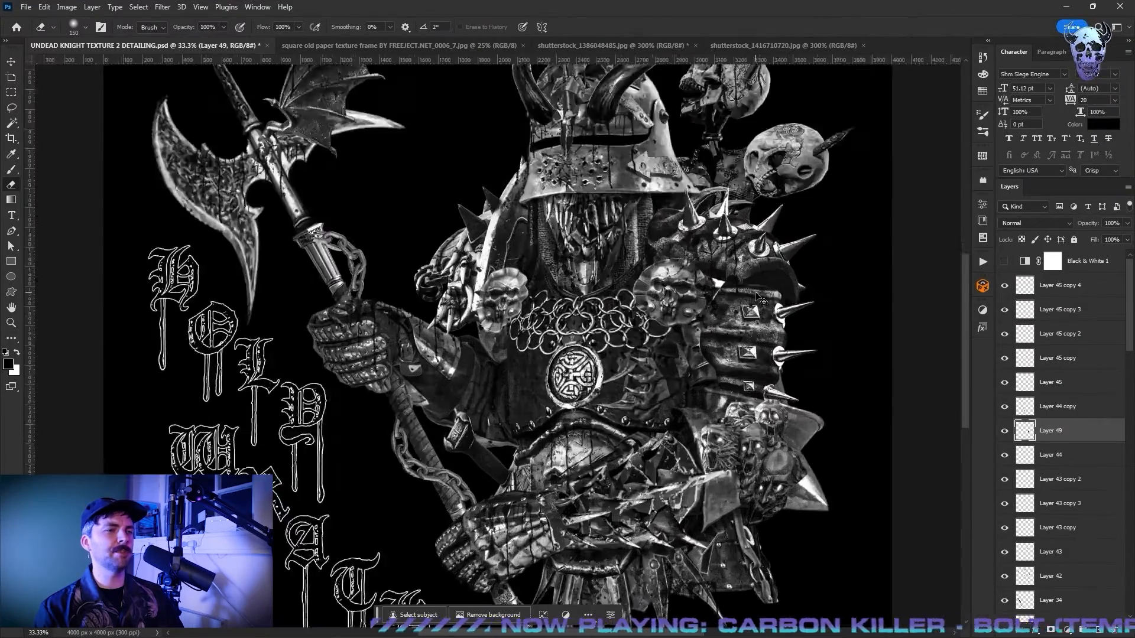
Duplicate the clawed piece, flip it horizontally, and warp it into place on the opposite side of the medallion
alt+drag(1051, 430, 1051, 418)
click(44, 7)
mouse_move(107, 279)
click(218, 496)
key(ctrl+t)
drag(724, 405, 565, 403)
drag(607, 333, 589, 350)
key(ctrl+0)
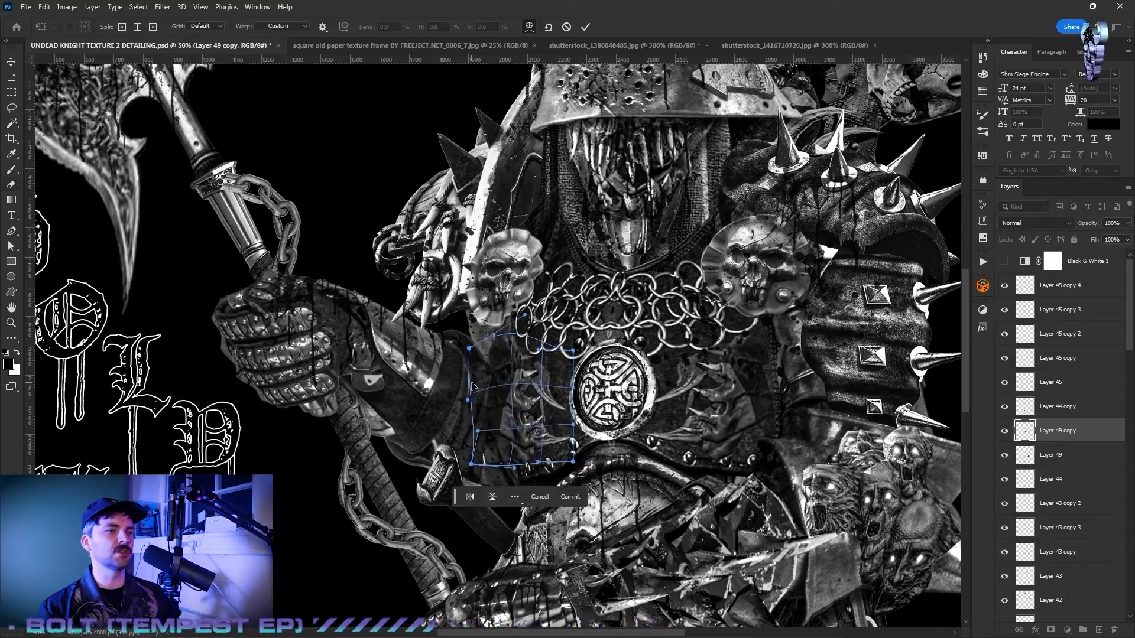
key(Return)
click(163, 6)
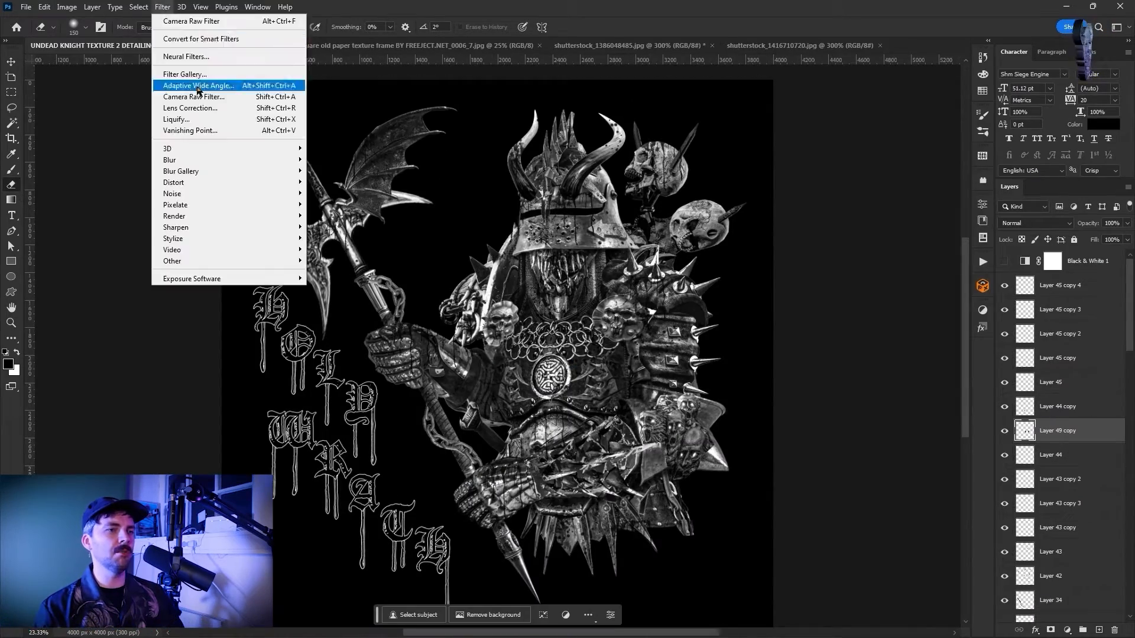
click(183, 75)
key(Escape)
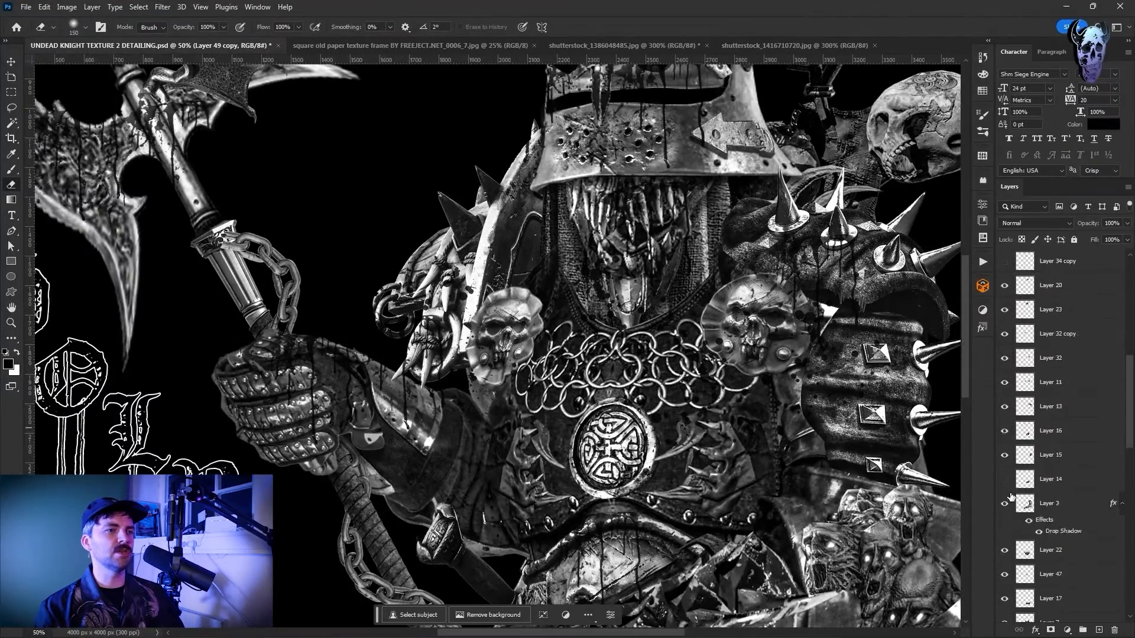
Warp Layer 32 copy slightly at the edge of the chain rings on the chest
scroll(1008, 421, up, 4)
click(1057, 333)
click(44, 7)
mouse_move(112, 280)
click(201, 357)
drag(532, 373, 545, 382)
key(Return)
Add a drop shadow to Layer 11
click(1051, 382)
click(92, 6)
mouse_move(134, 126)
click(248, 243)
click(1085, 152)
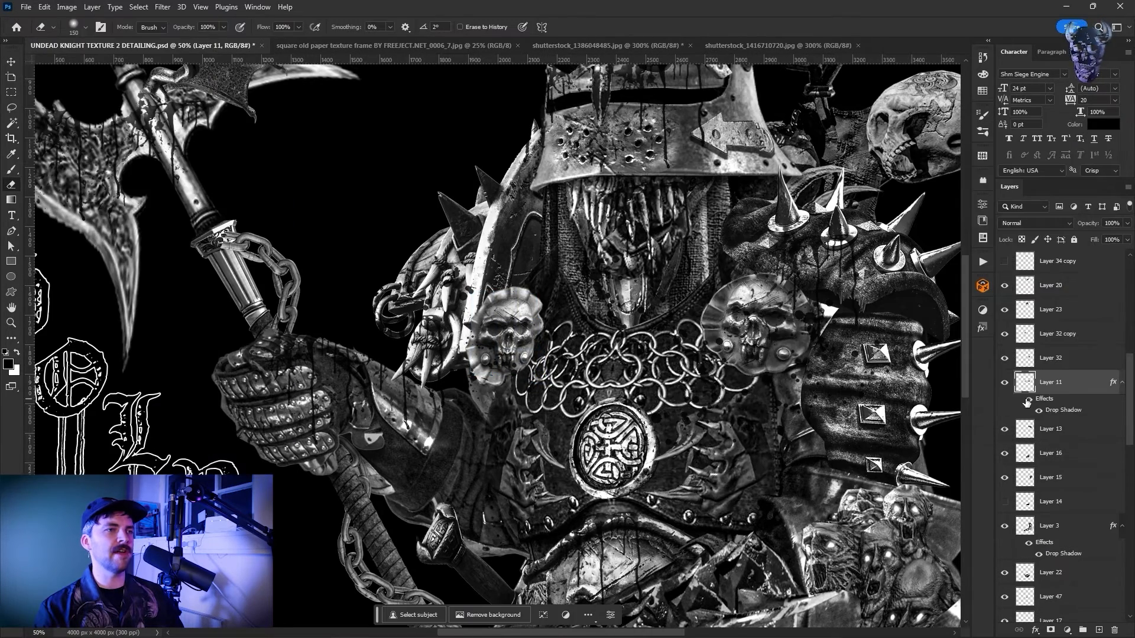
Examine the full composition and its layer stack for elements that still need adjusting
scroll(1088, 457, down, 4)
scroll(1088, 457, down, 2)
key(ctrl+0)
scroll(1008, 524, up, 10)
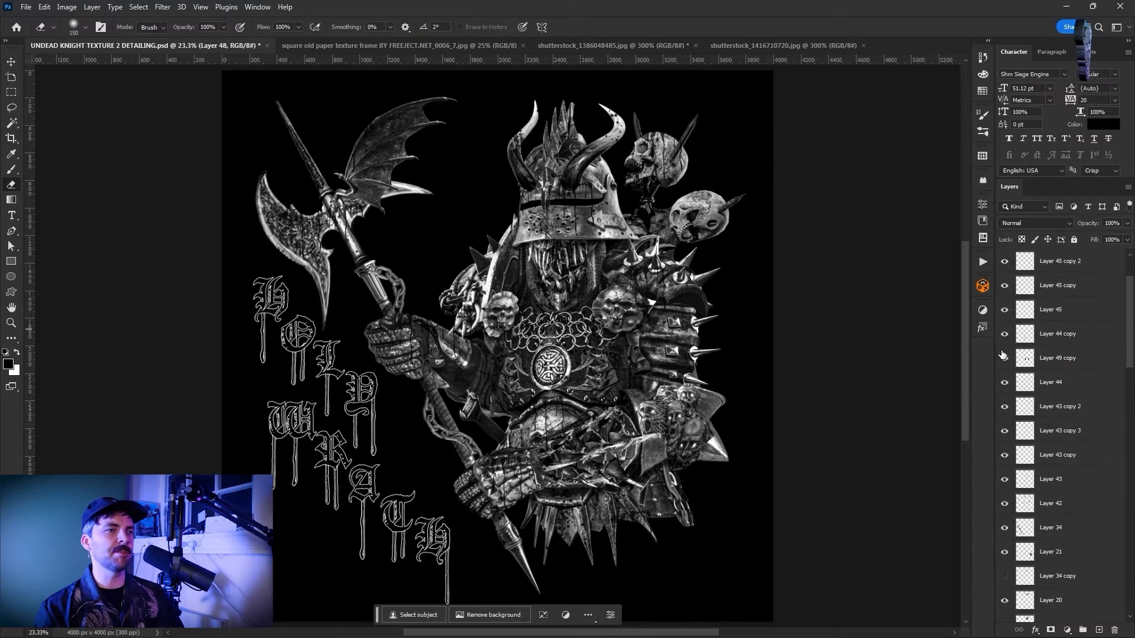
scroll(1041, 506, down, 2)
click(1040, 432)
key(ctrl+t)
key(Escape)
scroll(1041, 507, down, 12)
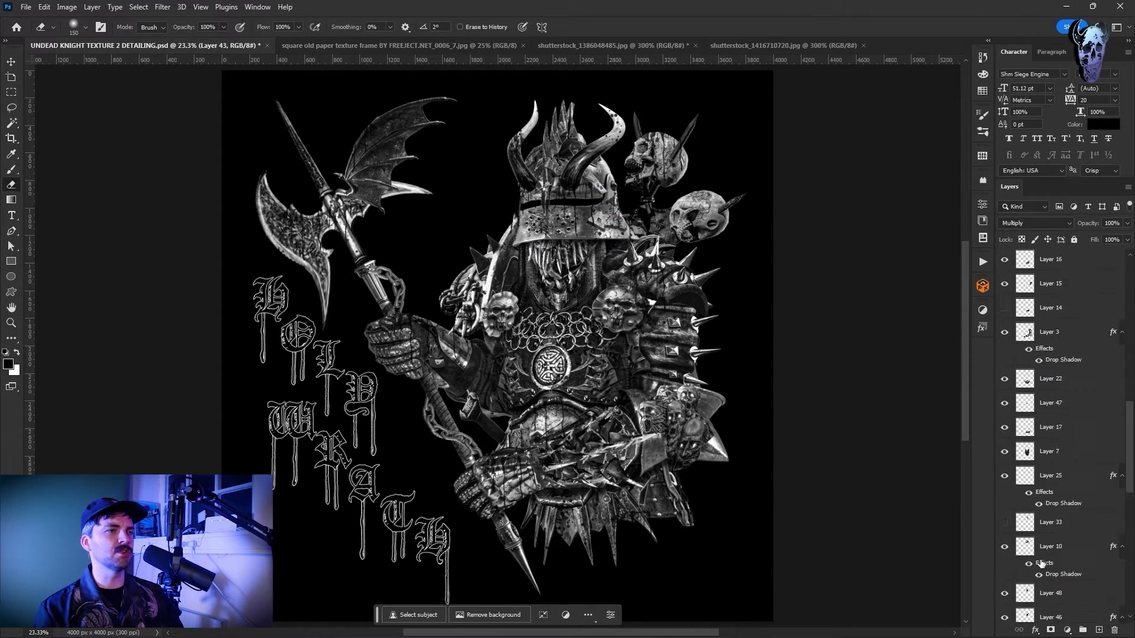
click(1047, 449)
click(163, 7)
click(206, 123)
key(Escape)
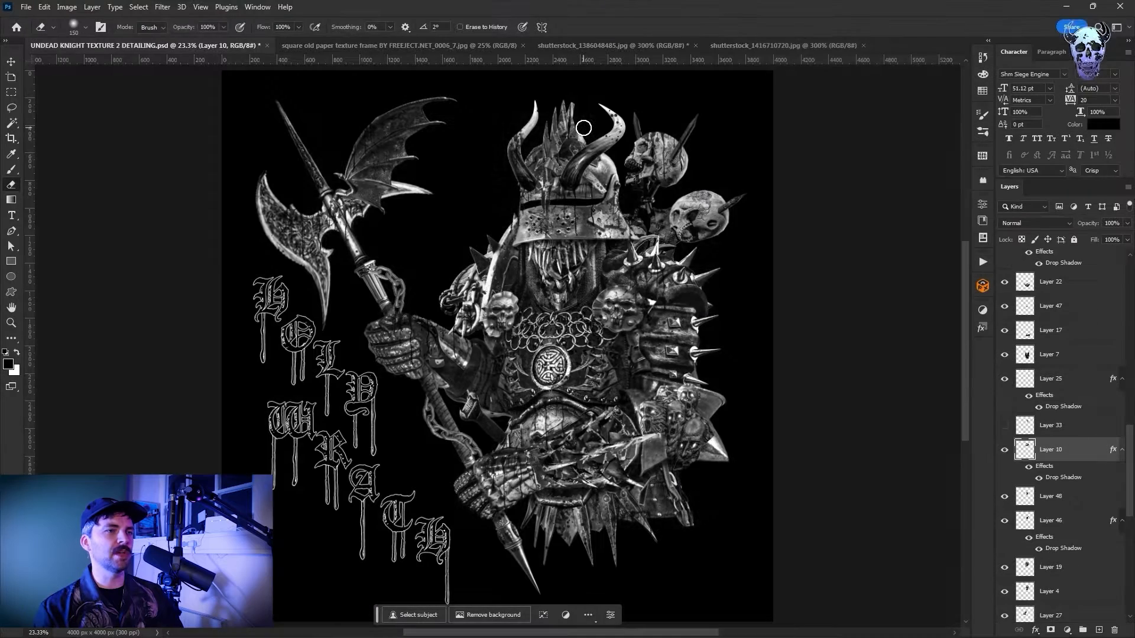
Brighten the helmet's horns on Layer 20 with Curves
scroll(1012, 380, up, 2)
click(1031, 357)
scroll(1004, 335, up, 5)
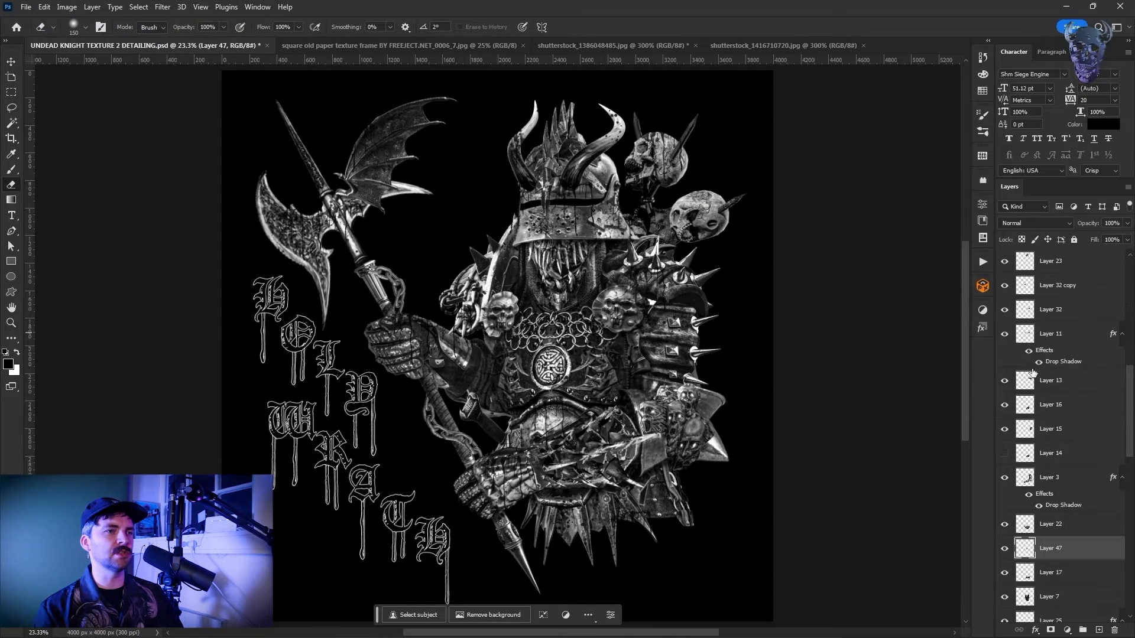
click(1031, 333)
key(i)
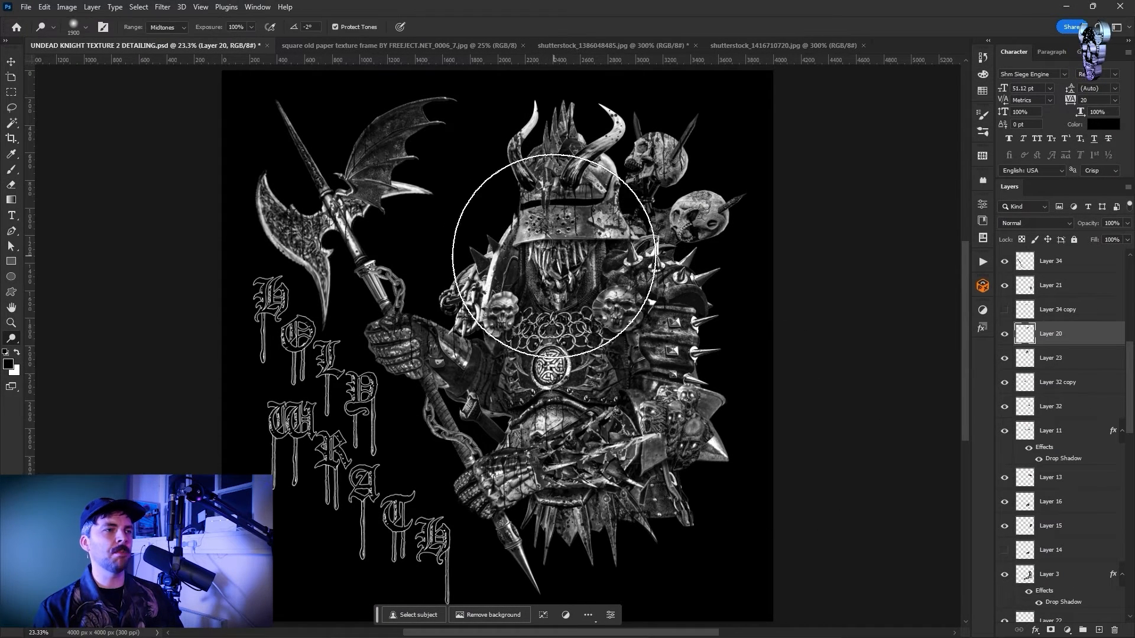
key(ctrl+m)
drag(142, 411, 135, 398)
key(Return)
Give the horns a drop shadow with opacity 69%, distance 19 px, spread 11% and size 38 px
click(92, 6)
click(779, 308)
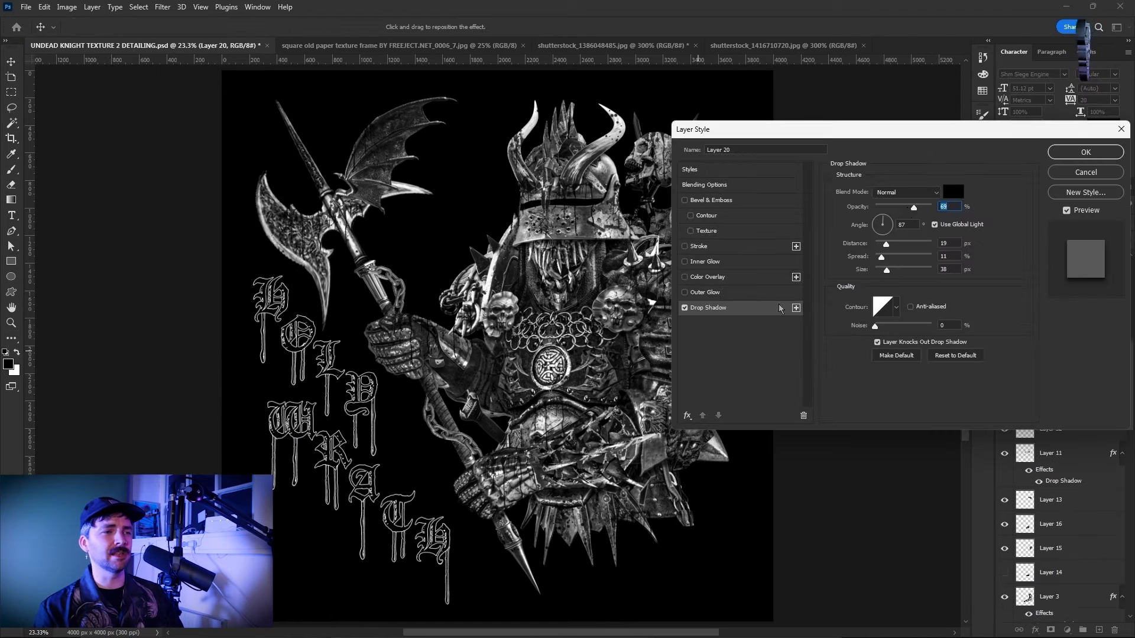
key(Return)
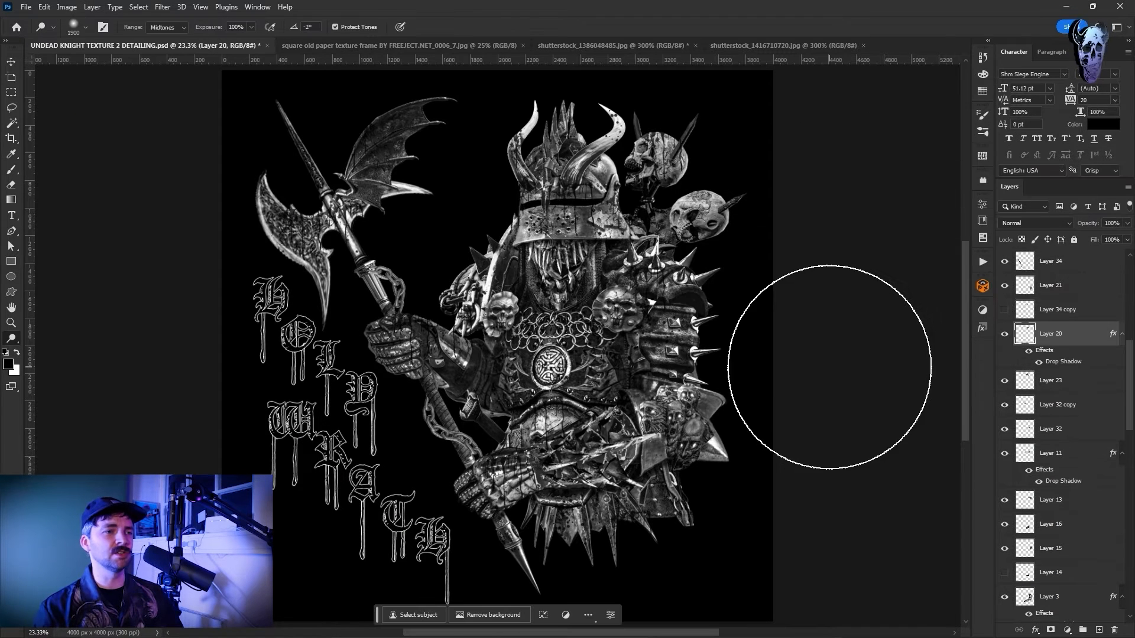
Transform the axe on Layer 9 so it extends slightly further outward
scroll(1044, 450, down, 1)
click(1044, 465)
key(ctrl+t)
key(Return)
key(o)
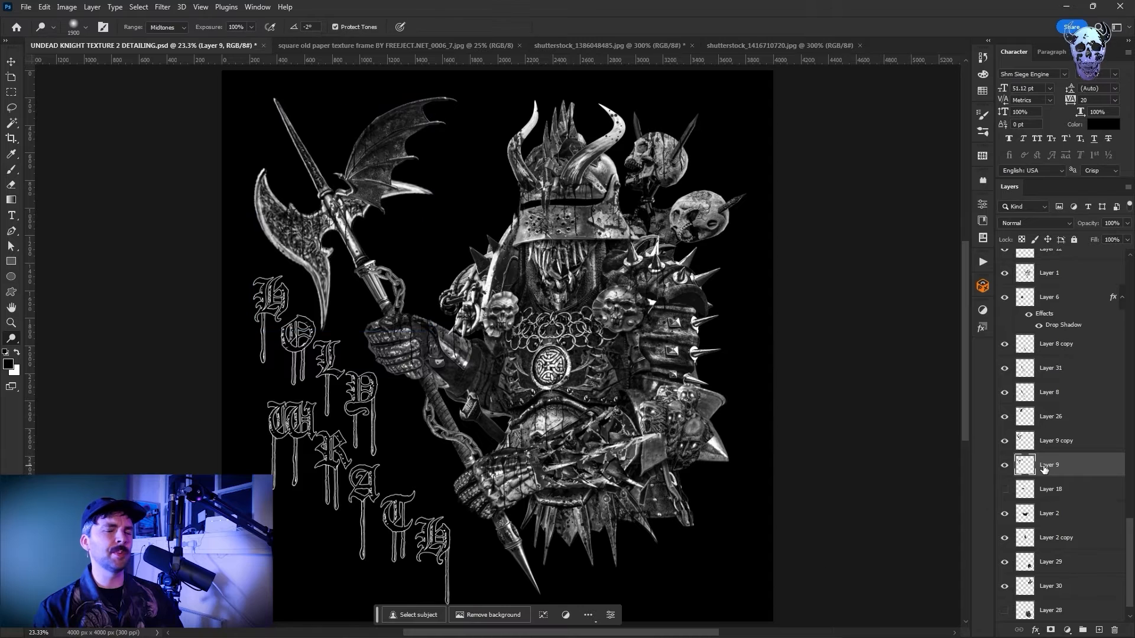
Toggle Layer 26's visibility to check its effect, and save the document
click(1004, 416)
click(1004, 416)
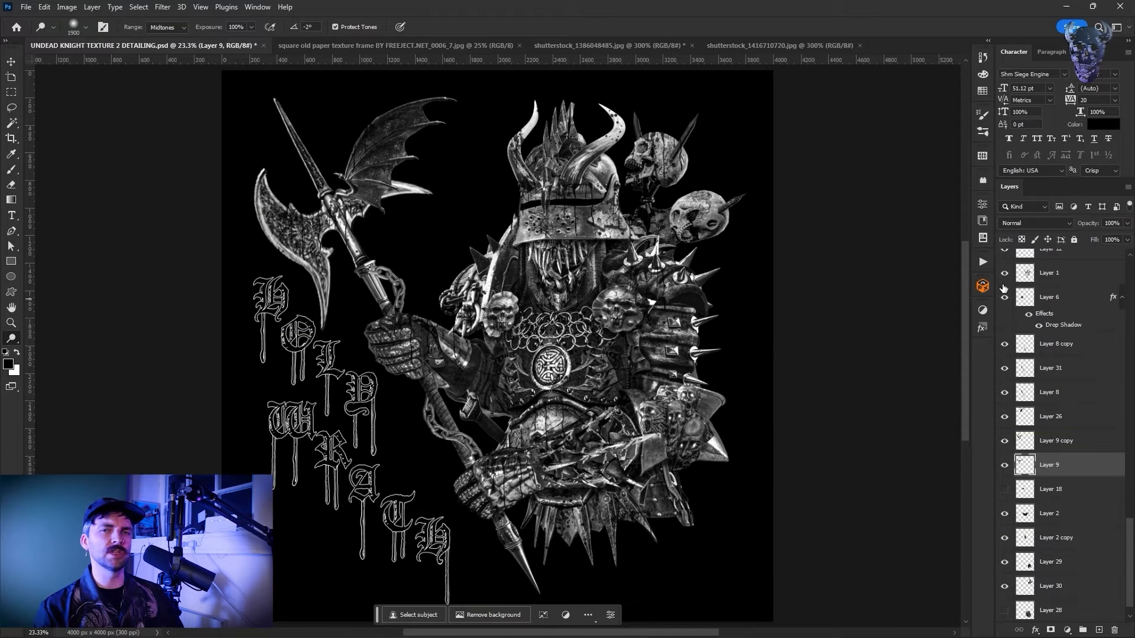
scroll(1005, 378, up, 2)
scroll(808, 443, up, 1)
scroll(798, 481, down, 1)
key(ctrl+s)
right_click(1081, 509)
click(1074, 444)
scroll(1004, 354, up, 5)
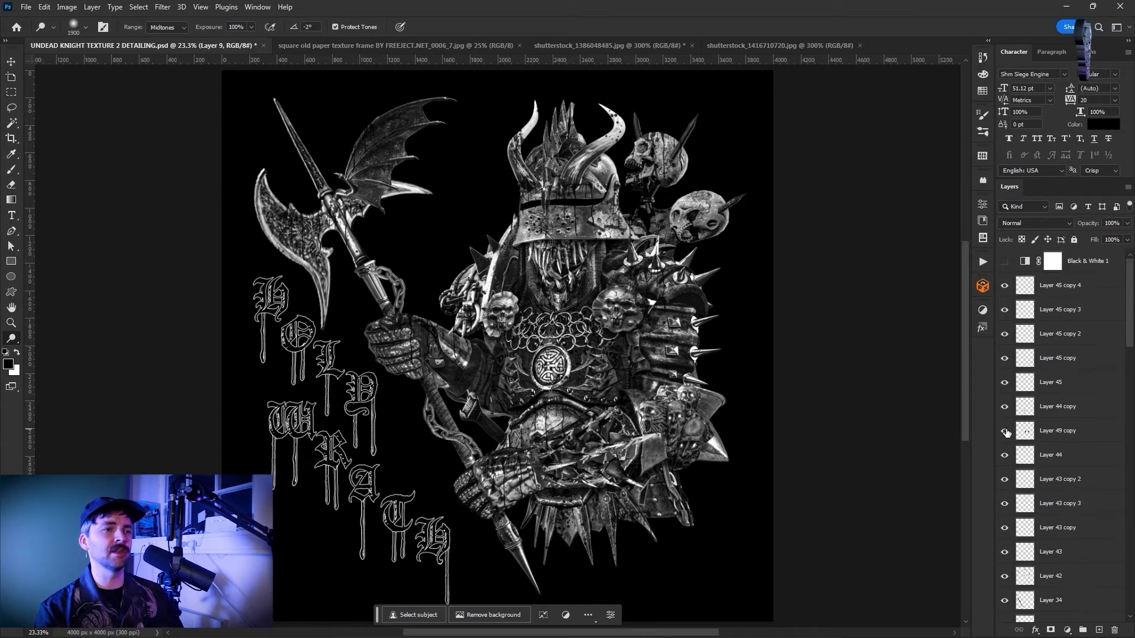
Brighten the chest claws on Layer 49 copy by lowering the highlight input in Levels
click(1004, 431)
click(1037, 432)
click(66, 6)
click(207, 54)
drag(1018, 381, 991, 380)
click(1066, 268)
Flatten the image, discarding the hidden layers, and duplicate the resulting background layer
scroll(1061, 421, down, 2)
click(1040, 551)
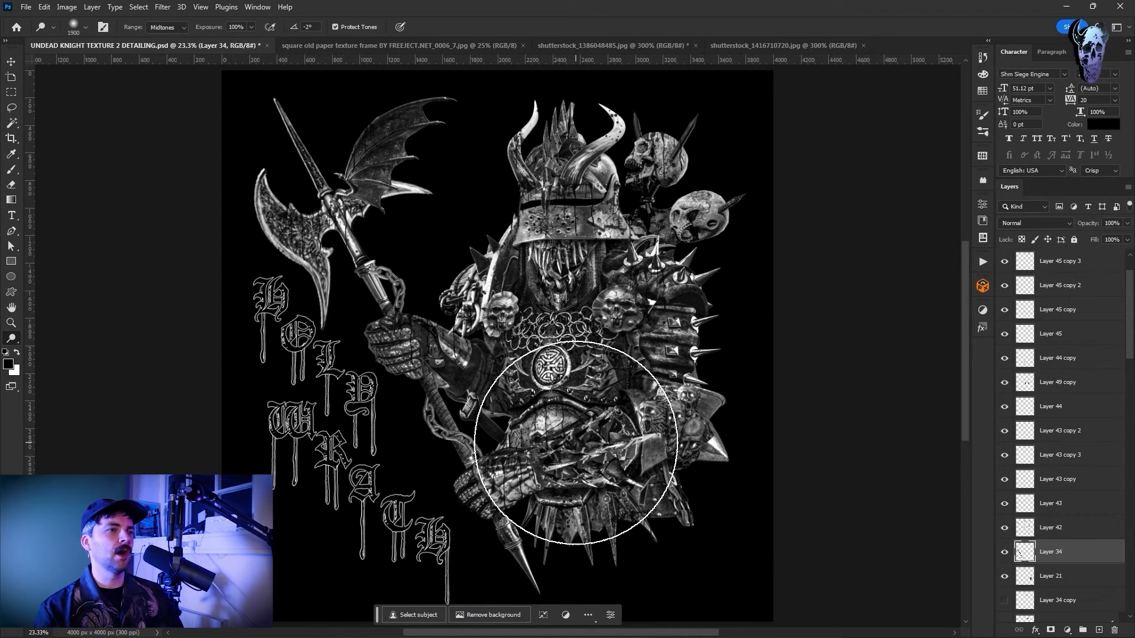
key(l)
right_click(1064, 550)
click(1063, 452)
key(Return)
right_click(1062, 262)
click(1064, 280)
Reshape the knight's horns, spikes and armour on the duplicated layer with Liquify, using a 1000 px brush
click(162, 7)
click(191, 117)
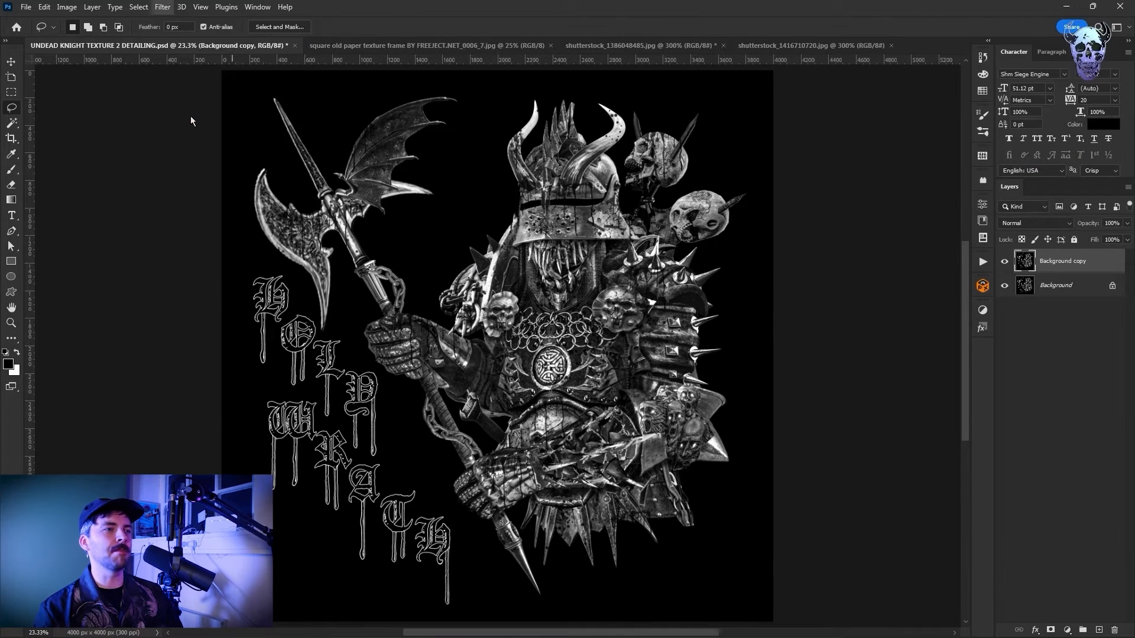
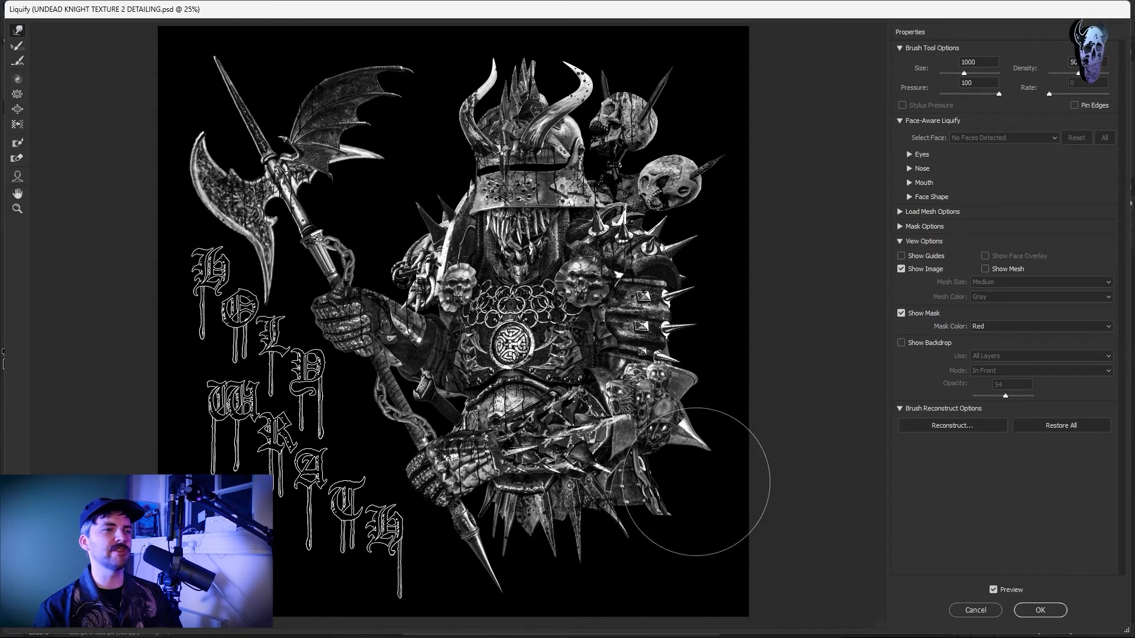
click(1039, 610)
Scale the liquified artwork down slightly within the canvas
key(ctrl+t)
drag(498, 71, 498, 75)
key(Return)
click(66, 6)
click(80, 89)
key(Escape)
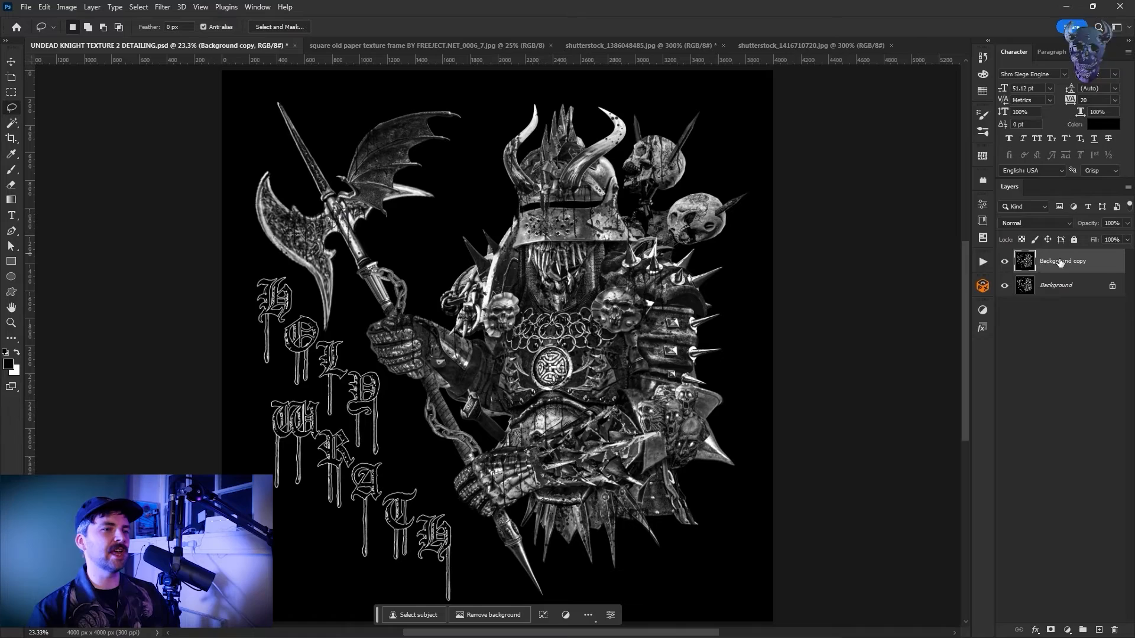
Duplicate the Background copy layer
right_click(1058, 261)
click(1029, 222)
key(Return)
Sharpen the new copy with the Camera Raw Filter: Exposure -0.45, Contrast +41, Texture +100 and Clarity +21
click(162, 6)
click(187, 96)
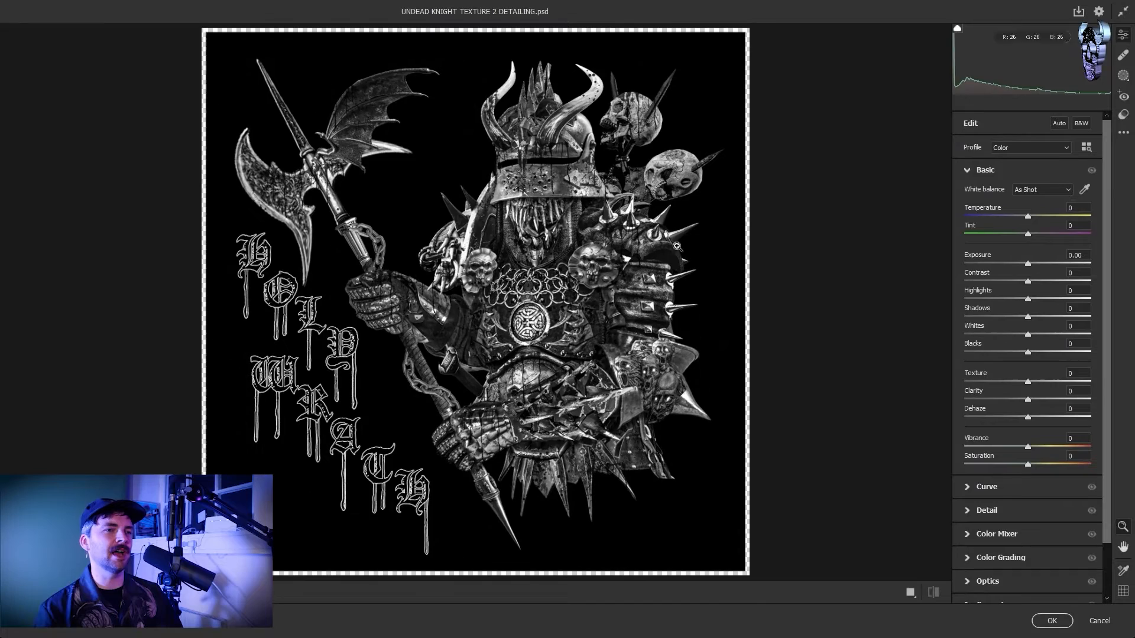
drag(1056, 399, 1041, 399)
click(1053, 280)
drag(1028, 263, 1022, 263)
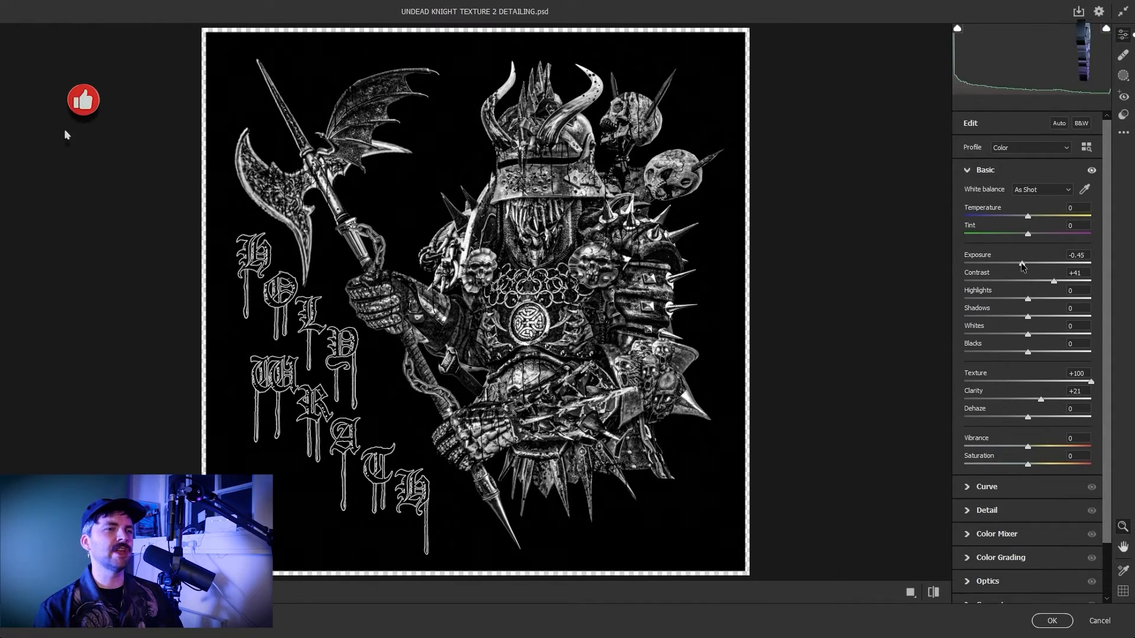
click(1052, 621)
key(ctrl+plus)
key(ctrl+plus)
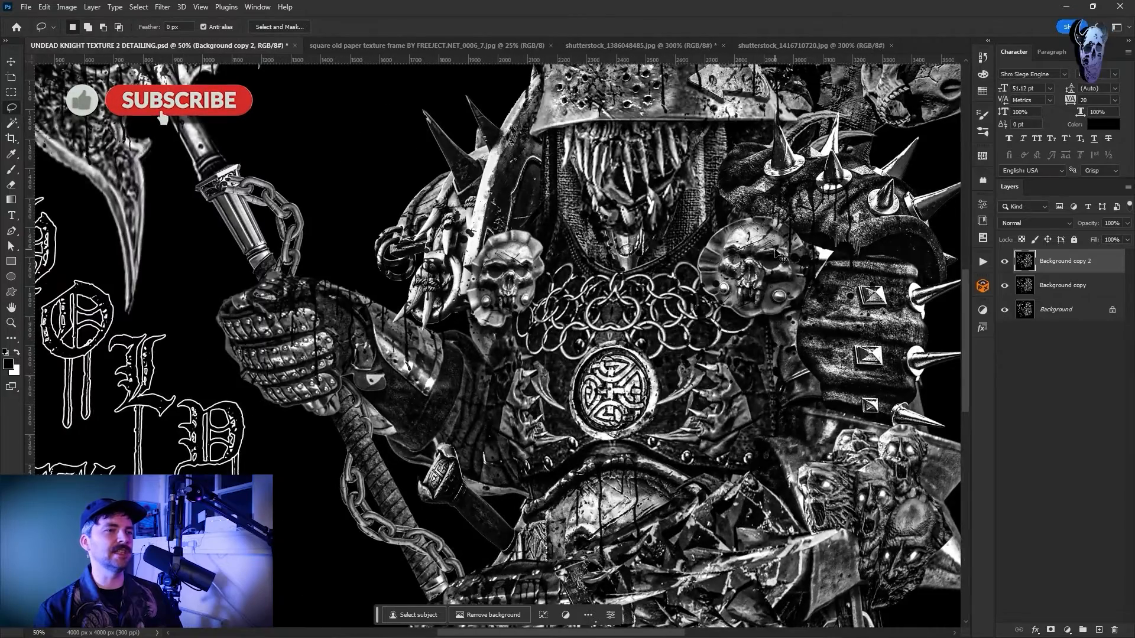
Select the black area around the knight and lettering with the Magic Wand at tolerance 8
key(ctrl+0)
key(w)
click(305, 101)
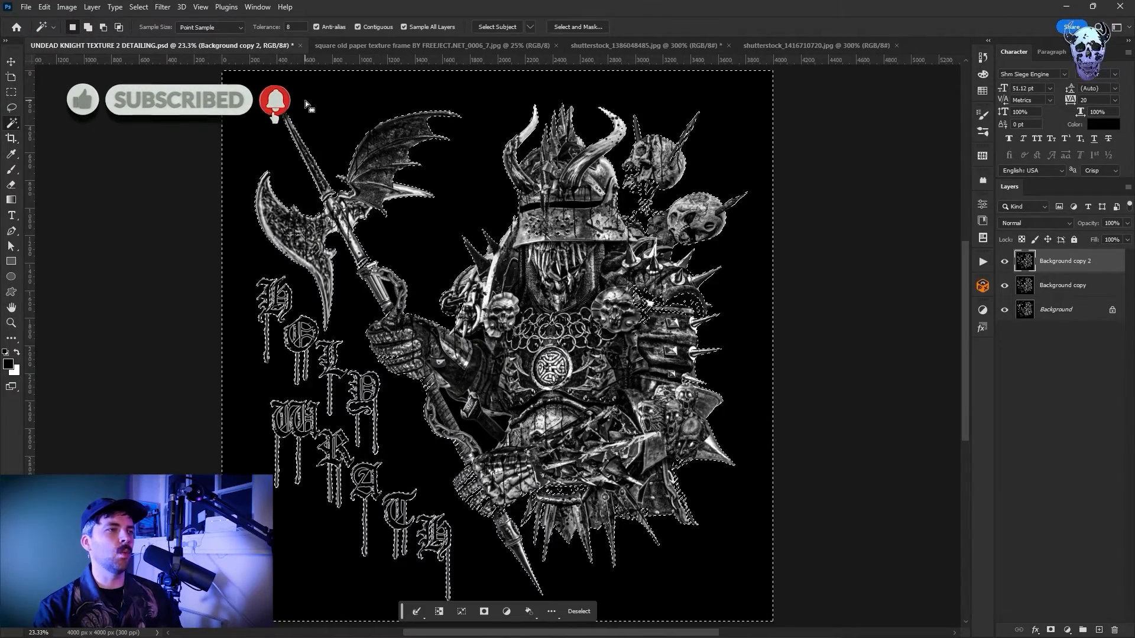
Hide the Background and Background copy layers, leaving only the top copy showing
click(1049, 289)
key(e)
click(1004, 309)
click(1003, 285)
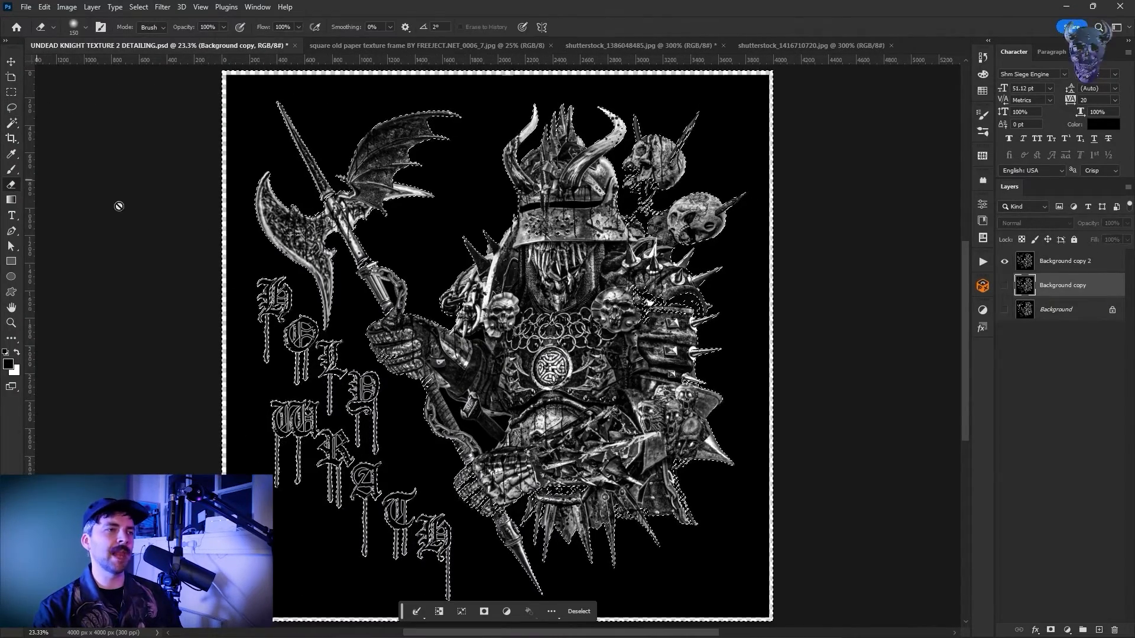
Clear the selected black area from the Background copy 2 layer with a much larger eraser and deselect
click(1064, 261)
key(])
key(])
key(])
key(])
key(])
key(])
key(])
key(])
key(])
key(])
key(])
key(])
key(])
key(])
key(])
key(])
key(])
key(])
key(])
key(])
click(85, 26)
drag(67, 92, 585, 8)
key(Return)
key(Delete)
key(ctrl+d)
Pick the leftover black pockets inside the lettering, behind the chain and beside the weapon shaft with the Magic Wand and delete them
key(ctrl+plus)
key(ctrl+plus)
key(w)
click(212, 326)
click(311, 393)
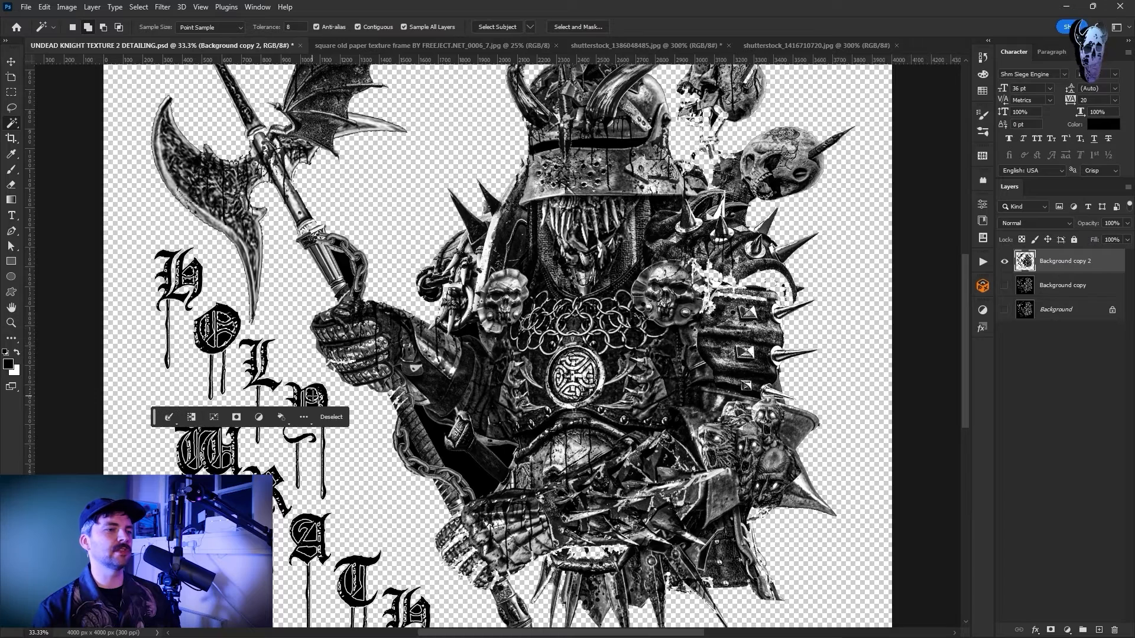
click(233, 468)
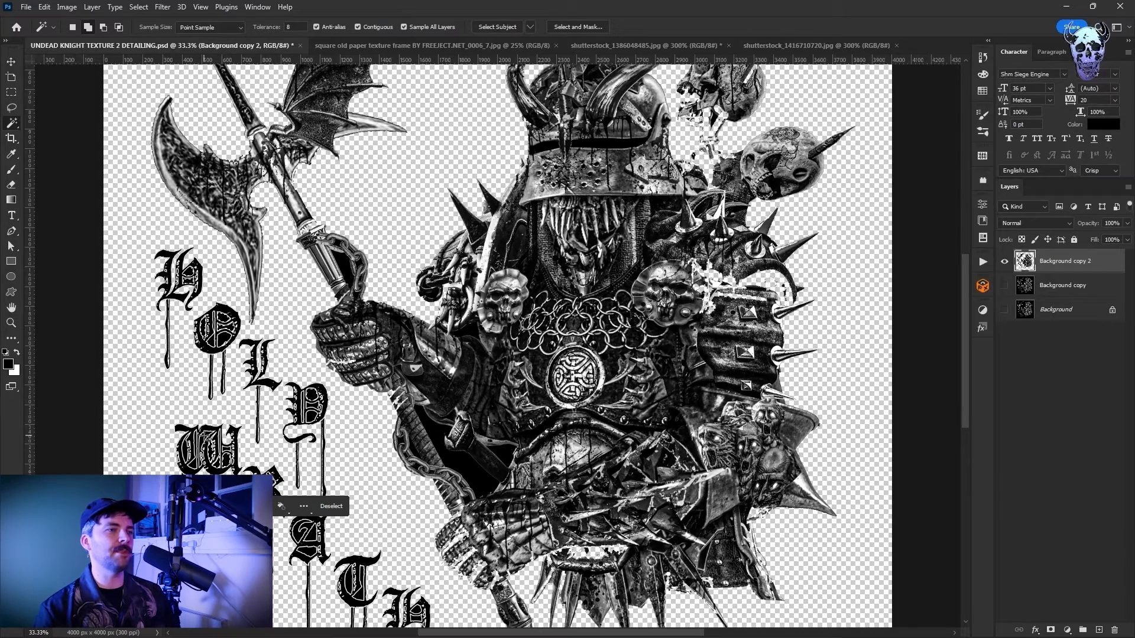
click(318, 539)
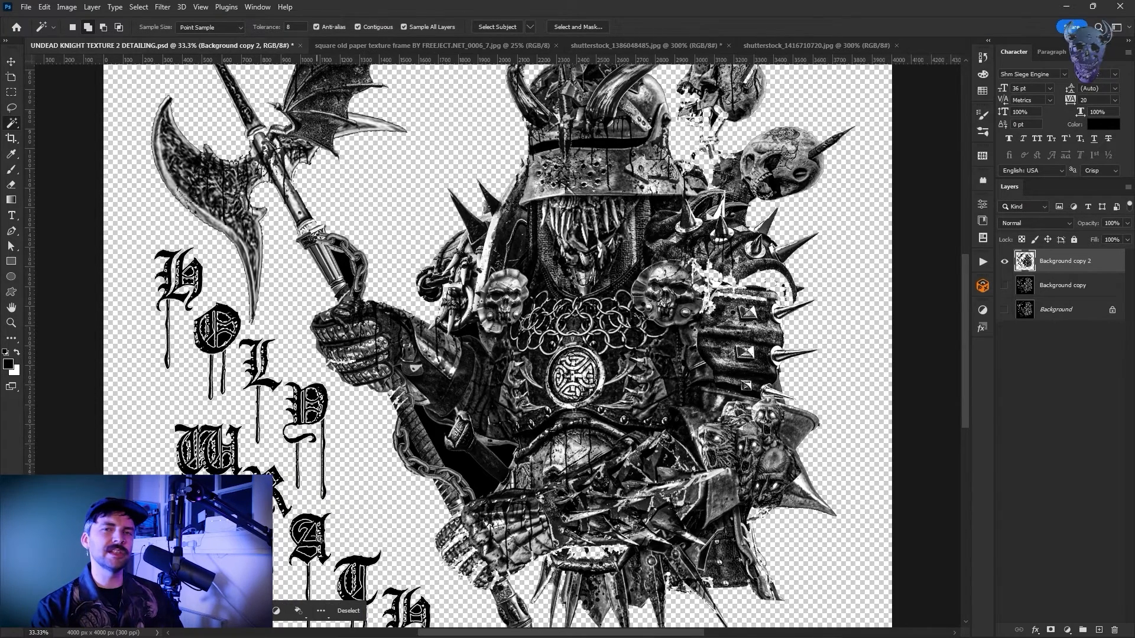
click(357, 591)
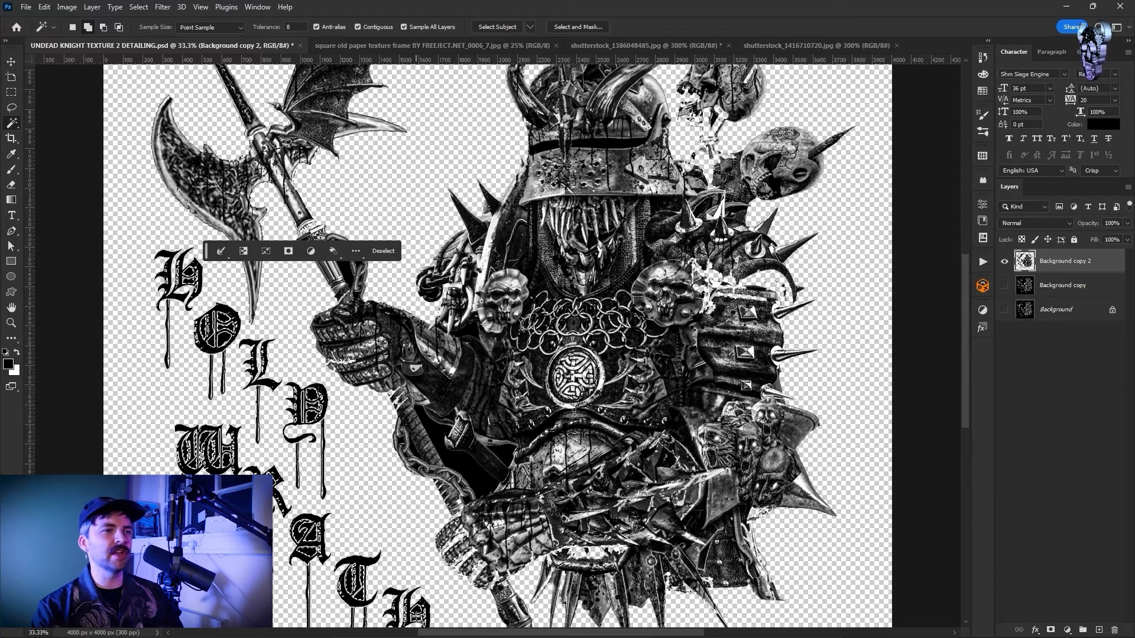
click(219, 341)
click(341, 265)
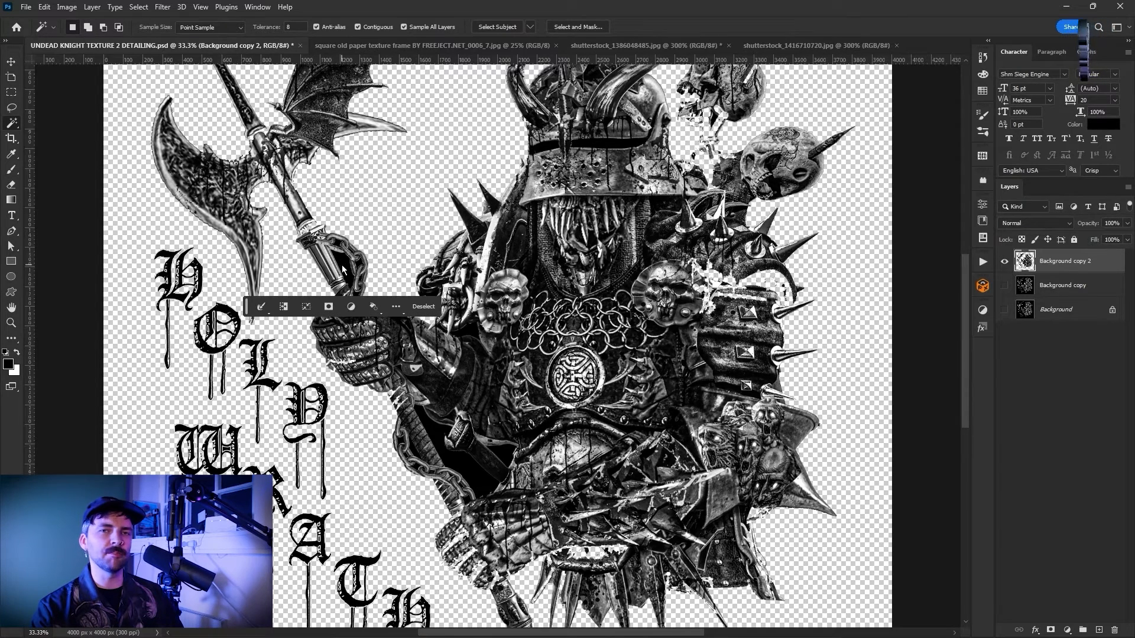
click(459, 461)
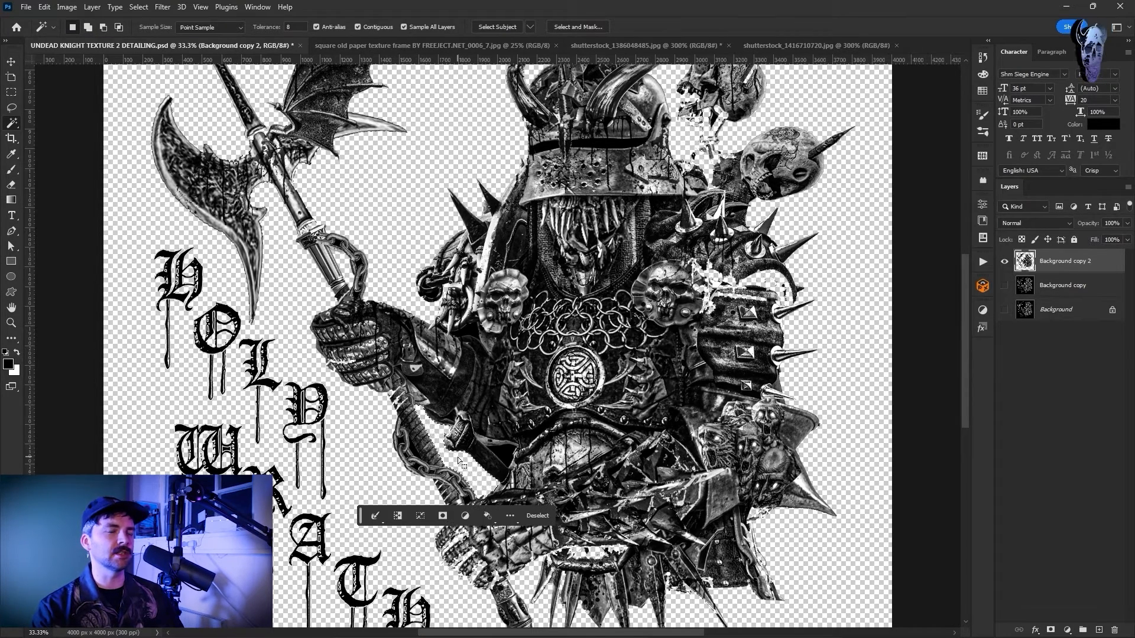
key(ctrl+d)
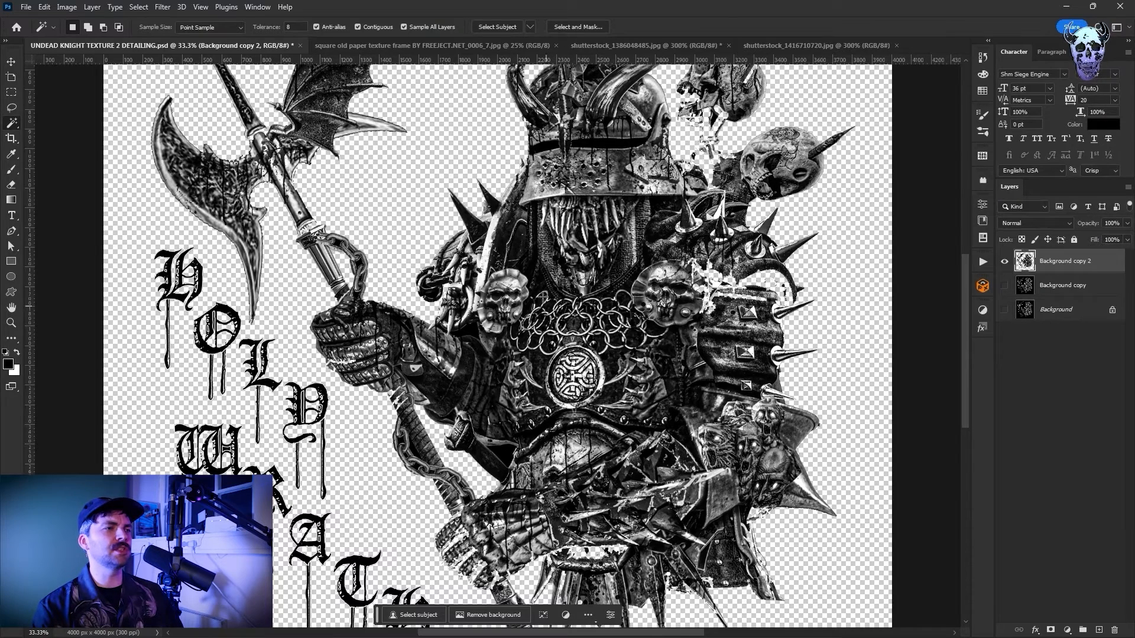
Add 21% monochromatic Gaussian noise to the Background copy layer in UNDEAD KNIGHT TEXTURE.psd
click(1054, 287)
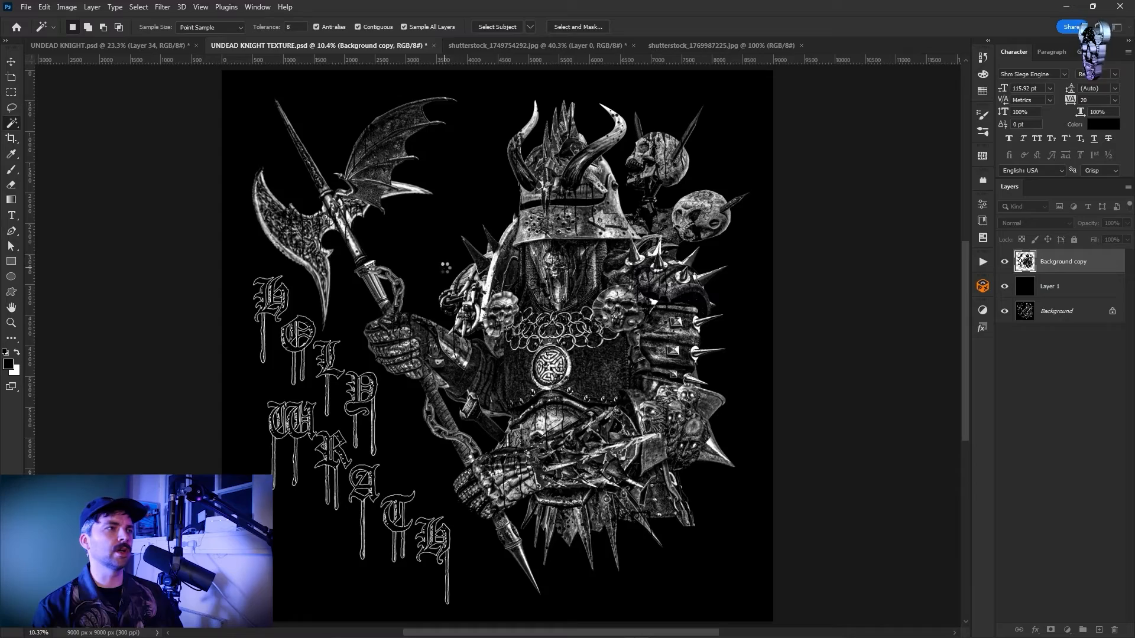
scroll(248, 95, up, 5)
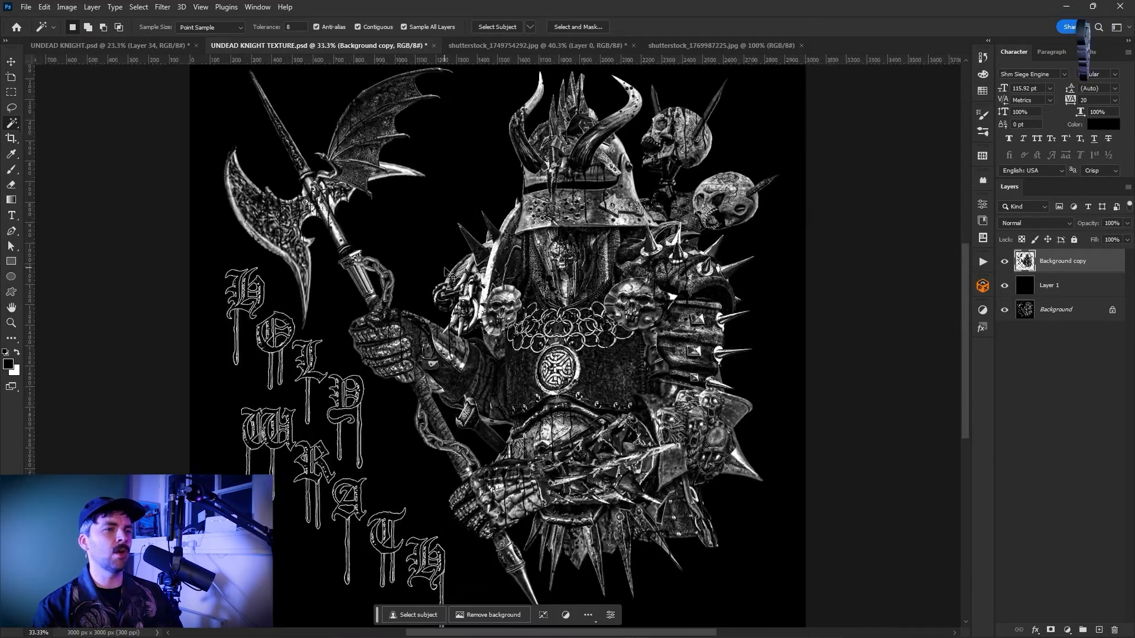
click(163, 7)
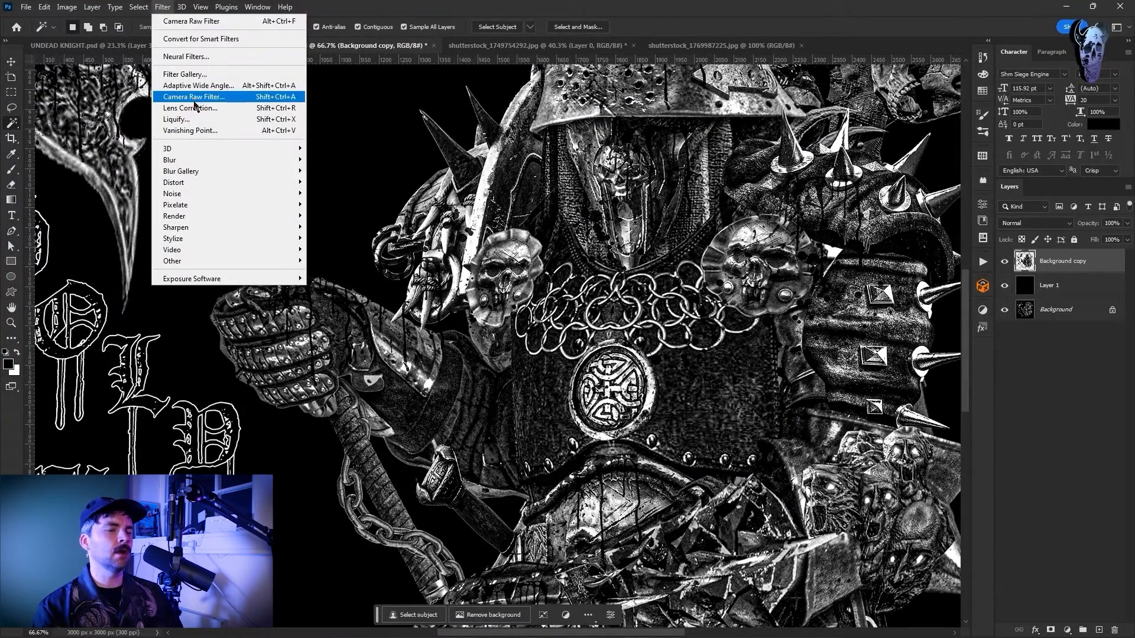
mouse_move(210, 194)
click(325, 194)
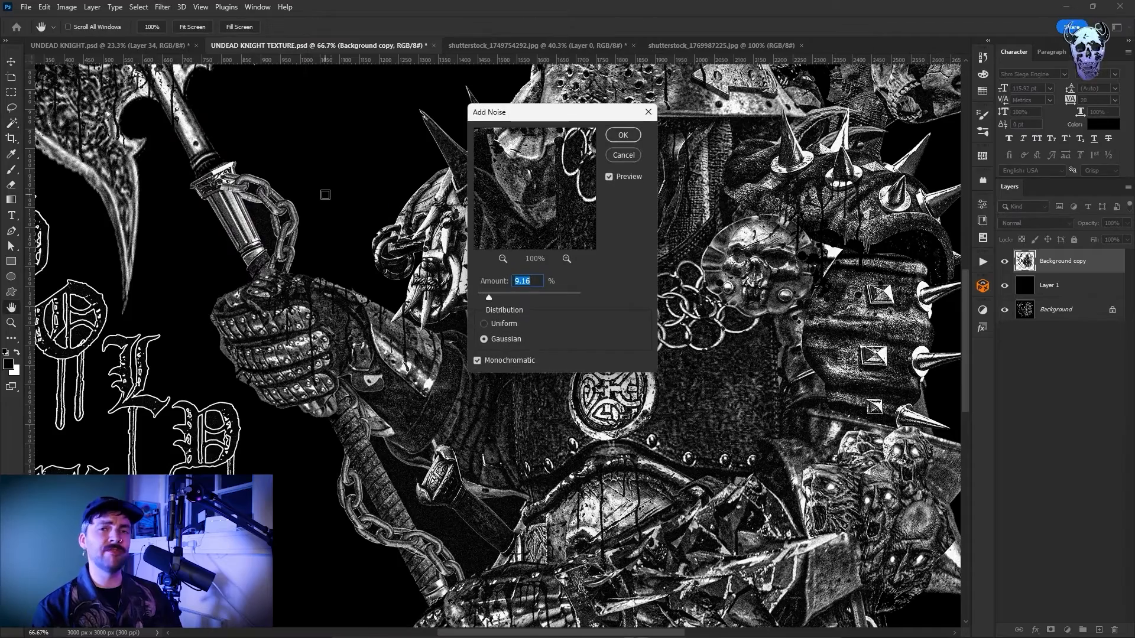
click(484, 324)
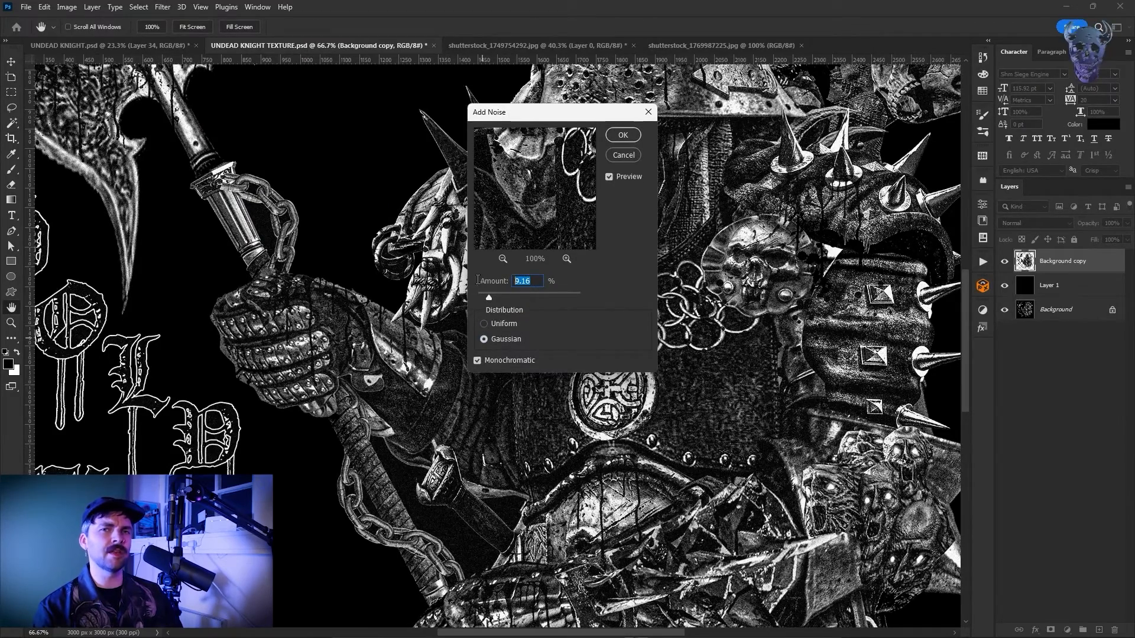
drag(478, 282, 486, 282)
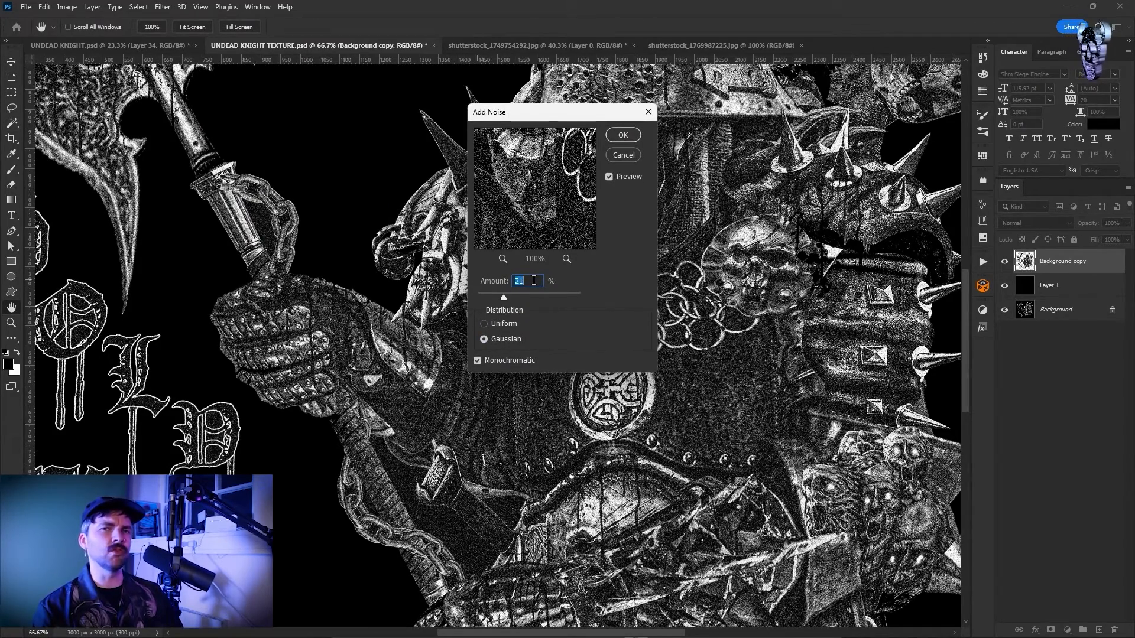
key(Return)
key(w)
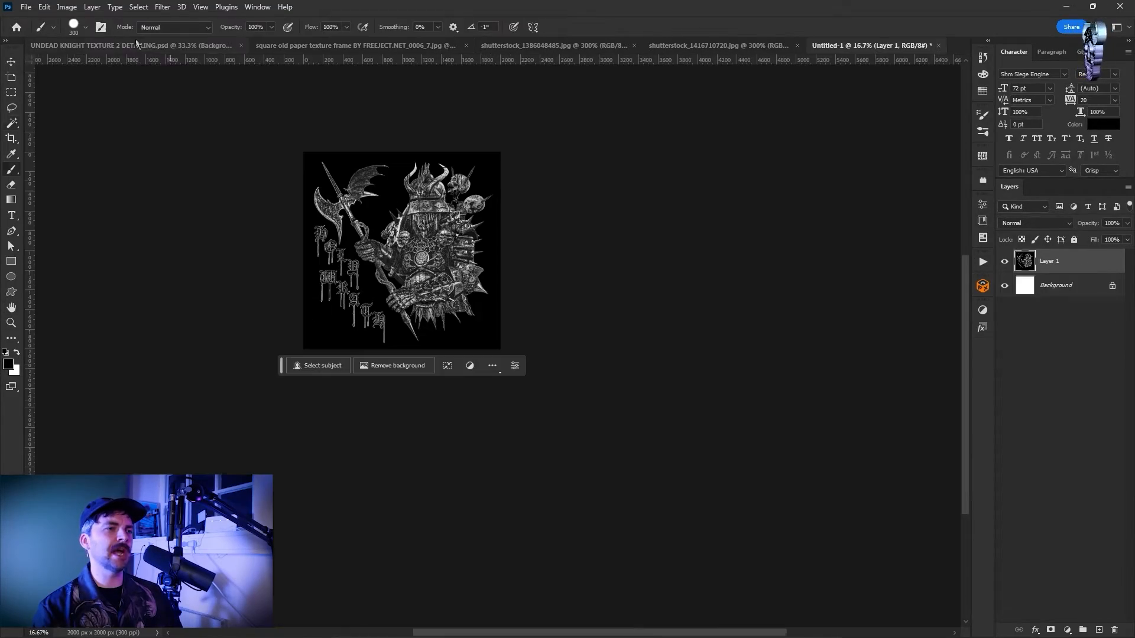
Resize the untitled knight document to 6000 px
click(67, 7)
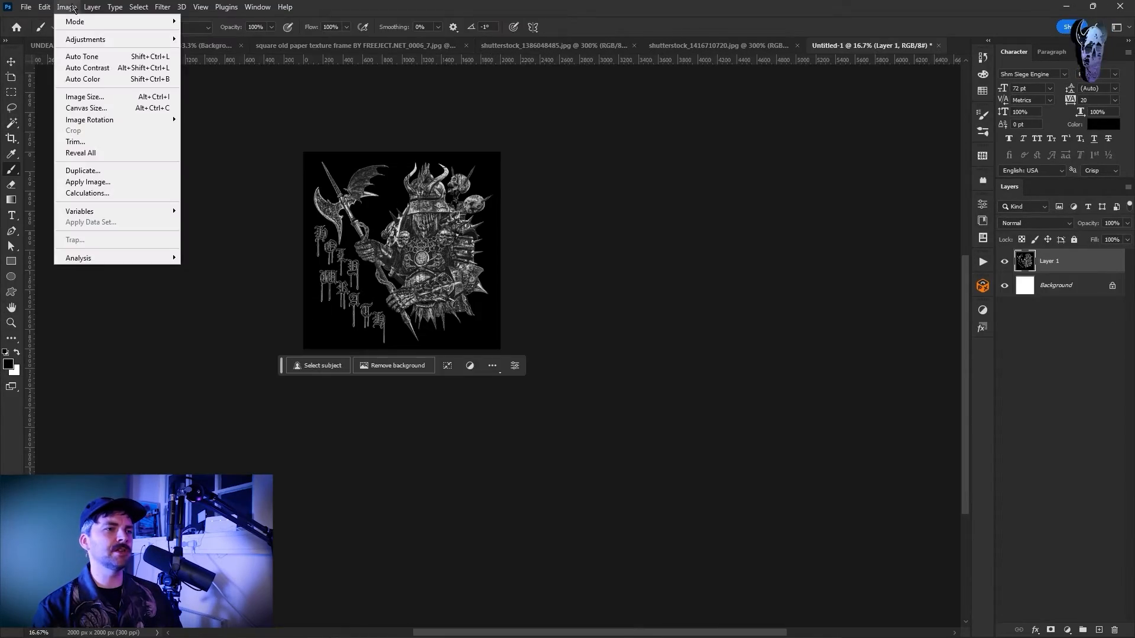
click(101, 93)
text(6000)
key(Return)
key(b)
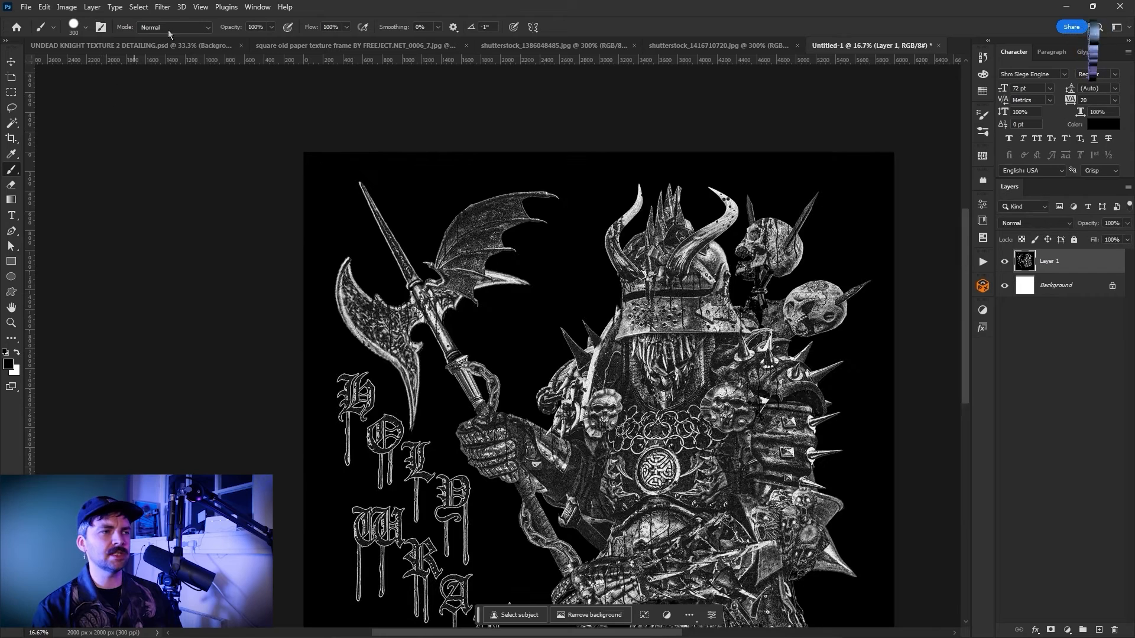
Sharpen the knight layer with the Camera Raw Filter: Exposure -0.45, Contrast +83 and Texture +36
click(162, 6)
click(201, 98)
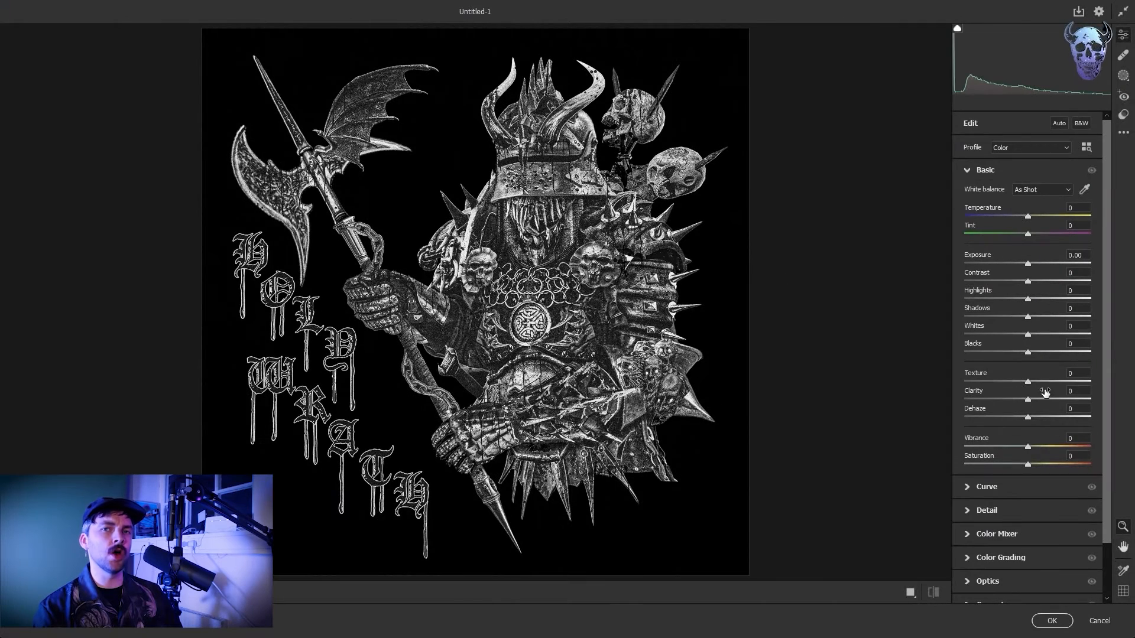
drag(1027, 381, 1049, 381)
mouse_move(1028, 281)
mouse_down()
mouse_move(1081, 282)
mouse_move(1022, 264)
mouse_up()
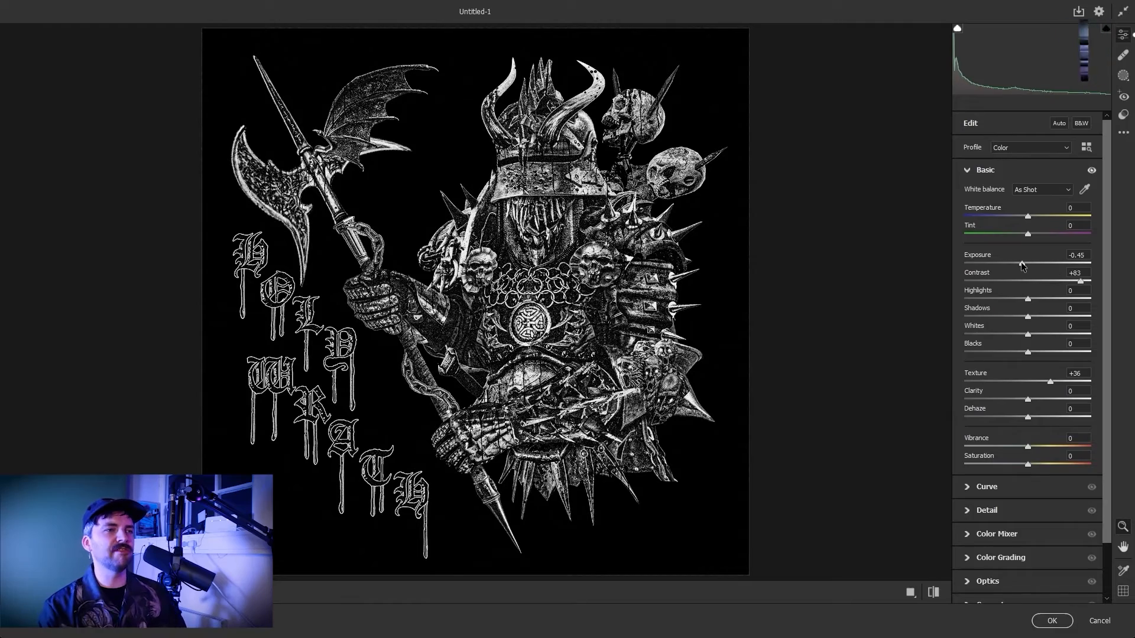
key(ctrl+plus)
key(ctrl+plus)
key(ctrl+plus)
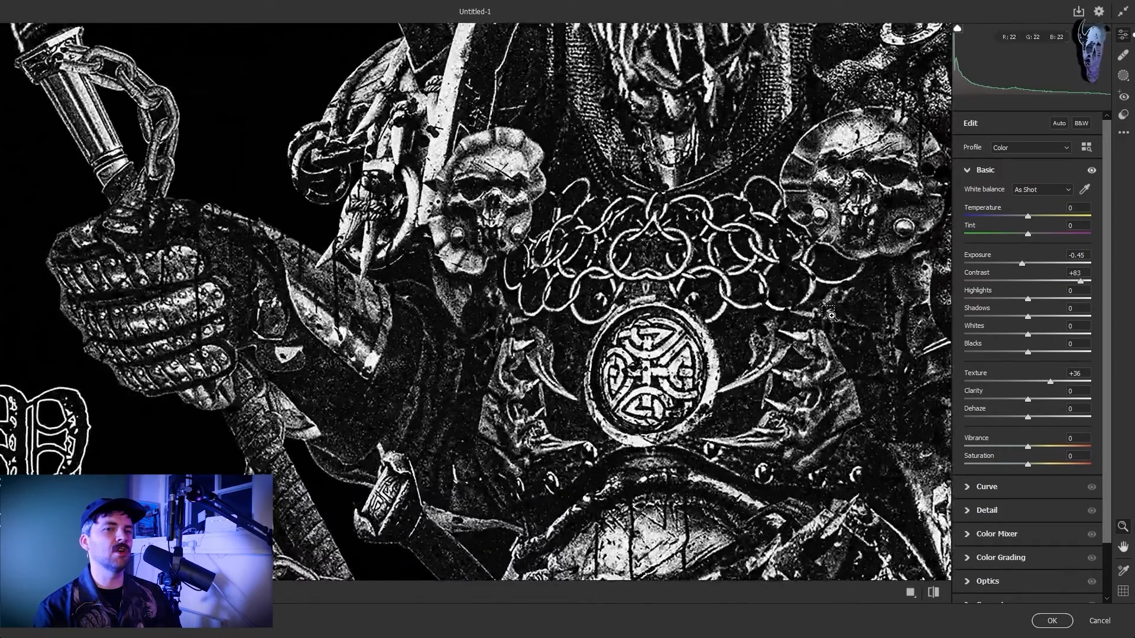
key(ctrl+0)
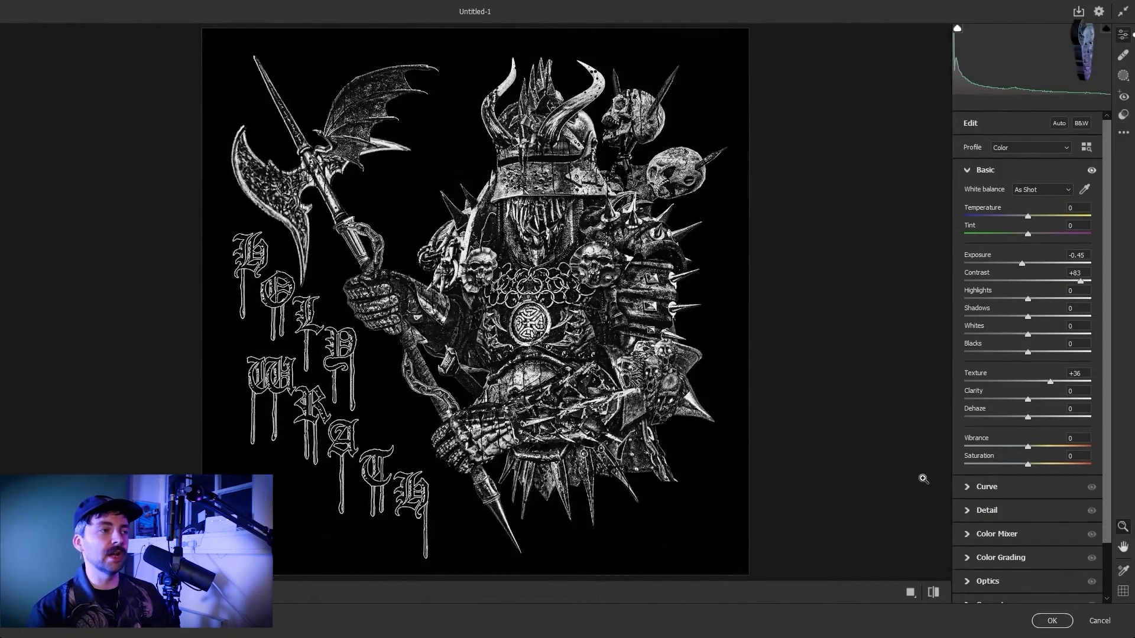
click(1052, 621)
Add a new layer and paint dark red over the whole HOLY WRATH lettering with an 800 px brush
click(1099, 629)
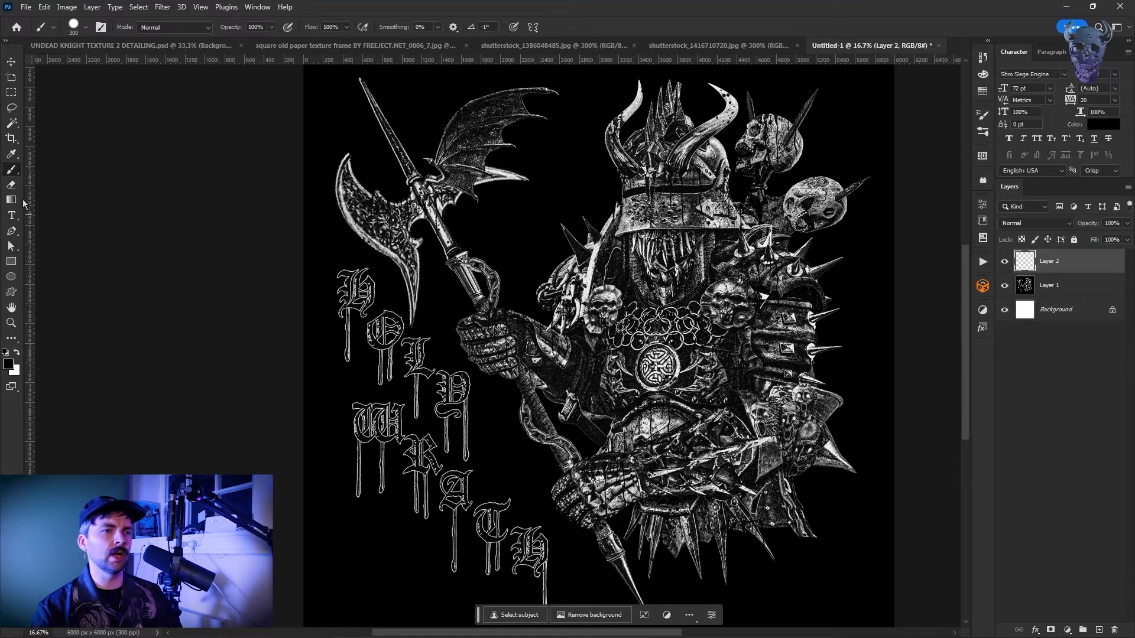
click(8, 364)
drag(967, 345, 975, 369)
click(1070, 308)
key(bracketright)
key(bracketright)
key(bracketright)
key(bracketright)
key(bracketright)
mouse_move(352, 290)
mouse_down()
mouse_move(362, 337)
mouse_move(443, 408)
mouse_move(432, 503)
mouse_move(526, 585)
mouse_move(502, 527)
mouse_up()
scroll(502, 527, down, 3)
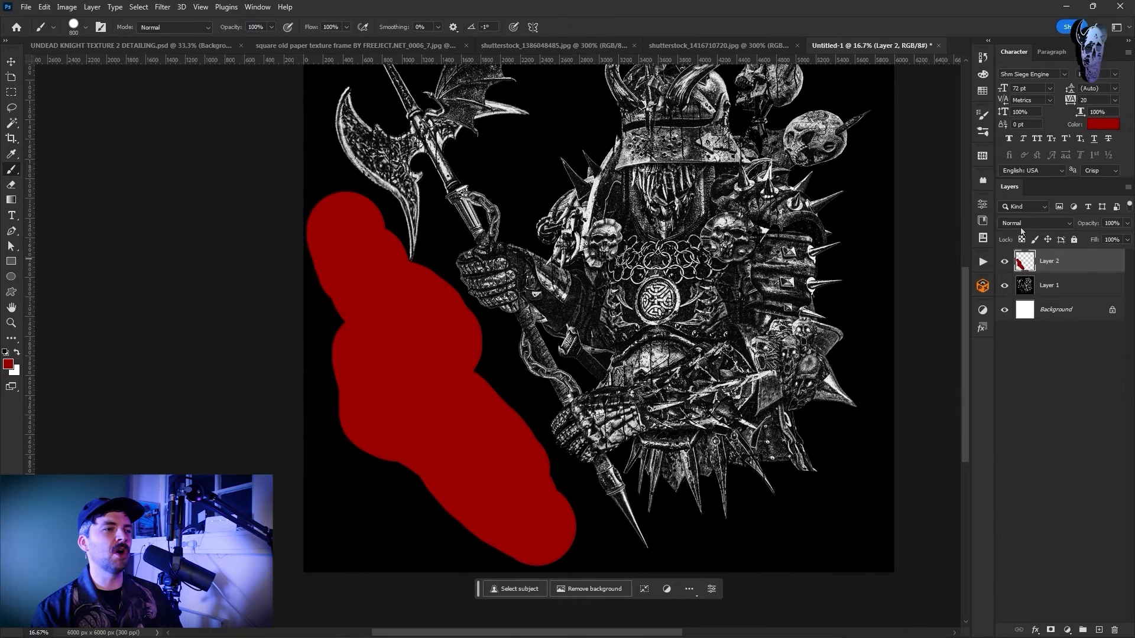
Set the red paint layer's blend mode to Darken so it colours only the lettering
click(1021, 229)
click(1014, 258)
key(ctrl+0)
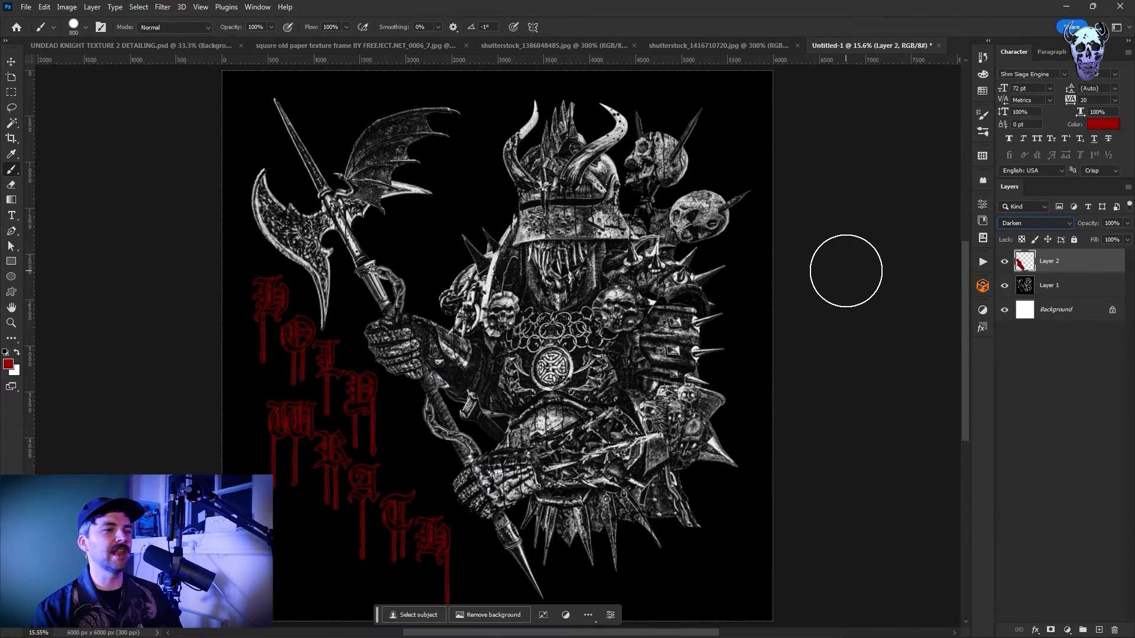
Copy the square old paper texture frame into the knight document and scale it to about 202% to cover the canvas
click(434, 47)
key(m)
drag(228, 106, 840, 587)
click(849, 48)
key(ctrl+v)
key(ctrl+t)
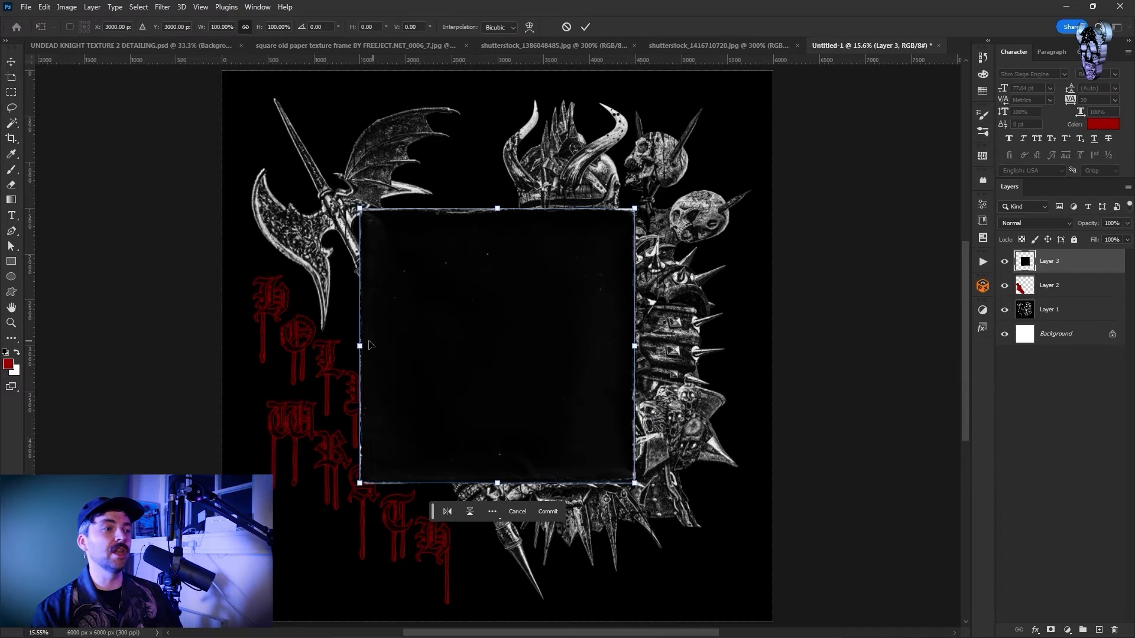
drag(356, 346, 223, 340)
drag(635, 346, 776, 324)
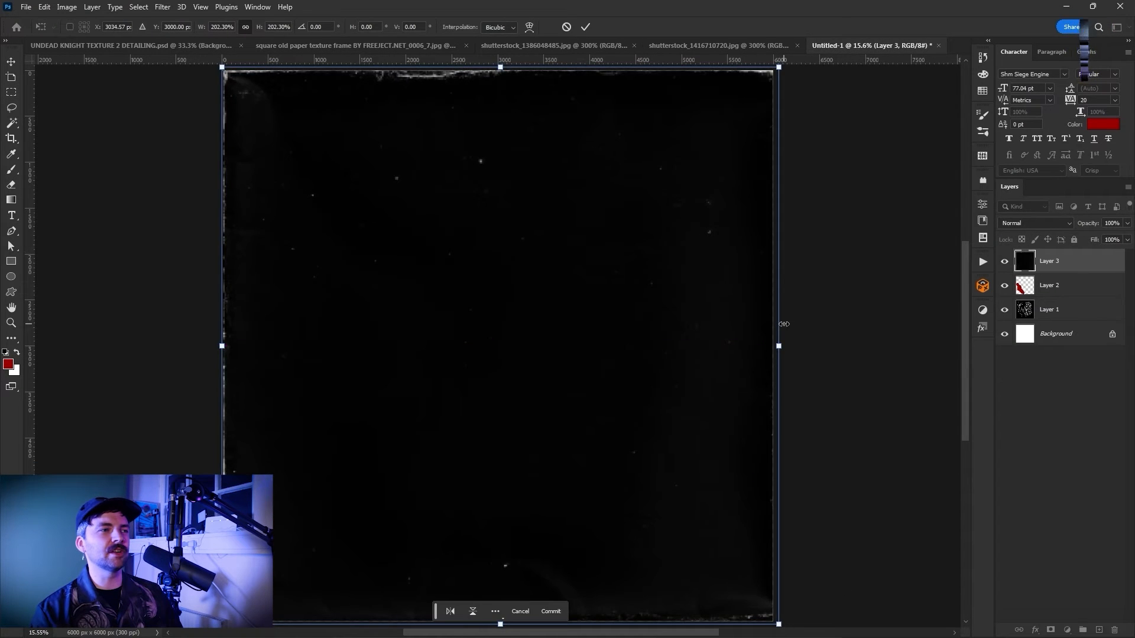
key(Return)
Blend the paper texture layer over the artwork in Screen mode and reorient it to fit the canvas edges
click(1026, 225)
click(1022, 318)
click(45, 7)
mouse_move(96, 278)
click(260, 479)
key(ctrl+t)
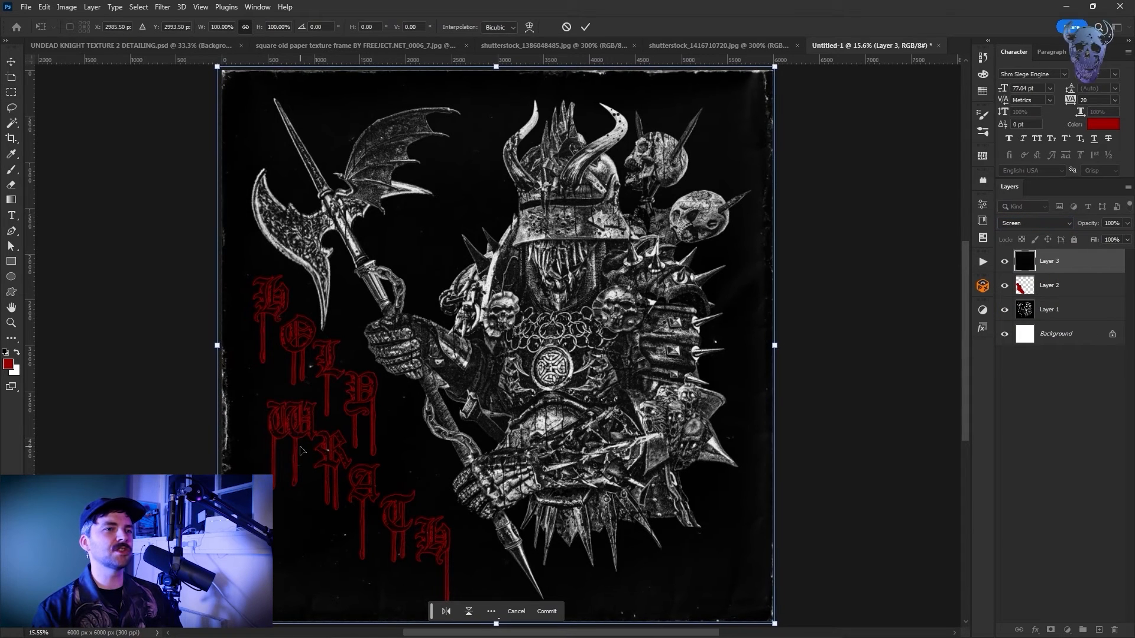
key(Return)
scroll(786, 370, down, 2)
scroll(786, 370, up, 2)
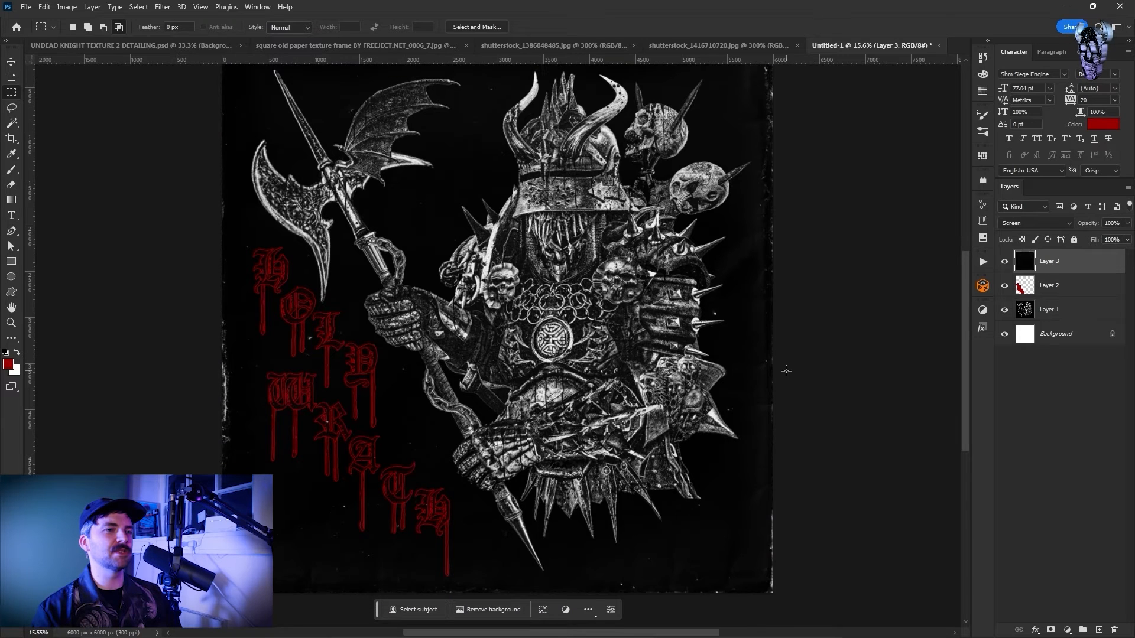
scroll(786, 371, down, 1)
scroll(786, 371, up, 1)
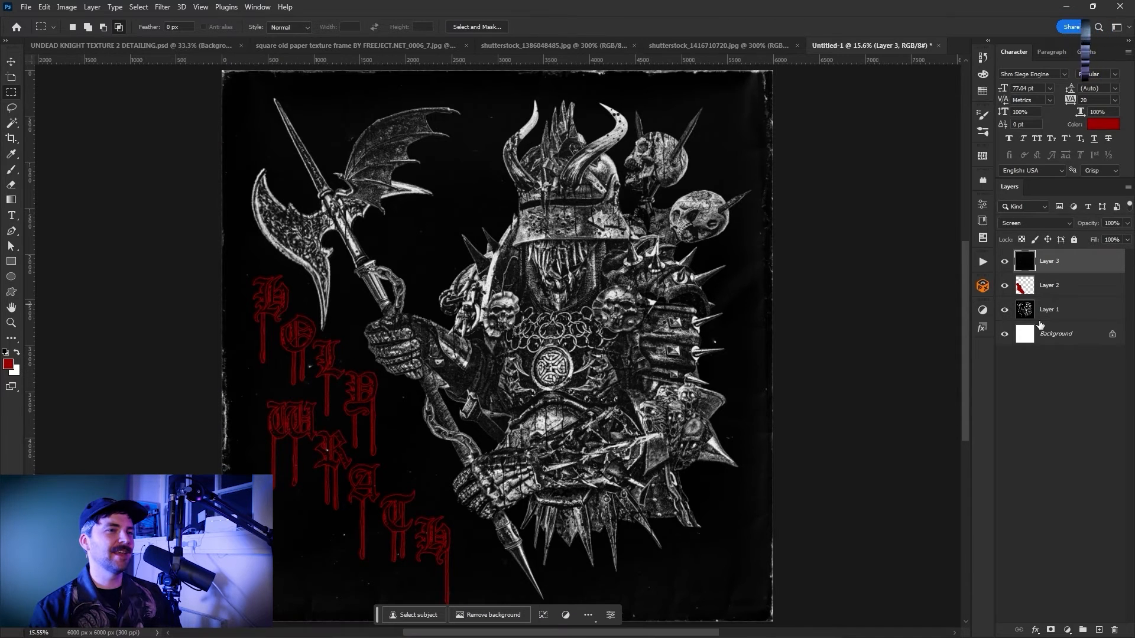
Duplicate Layer 1, Layer 2 and Layer 3 together and hide the copy of the red paint layer
shift+click(1062, 312)
right_click(1062, 312)
click(1013, 227)
click(1004, 285)
click(1004, 285)
click(1004, 286)
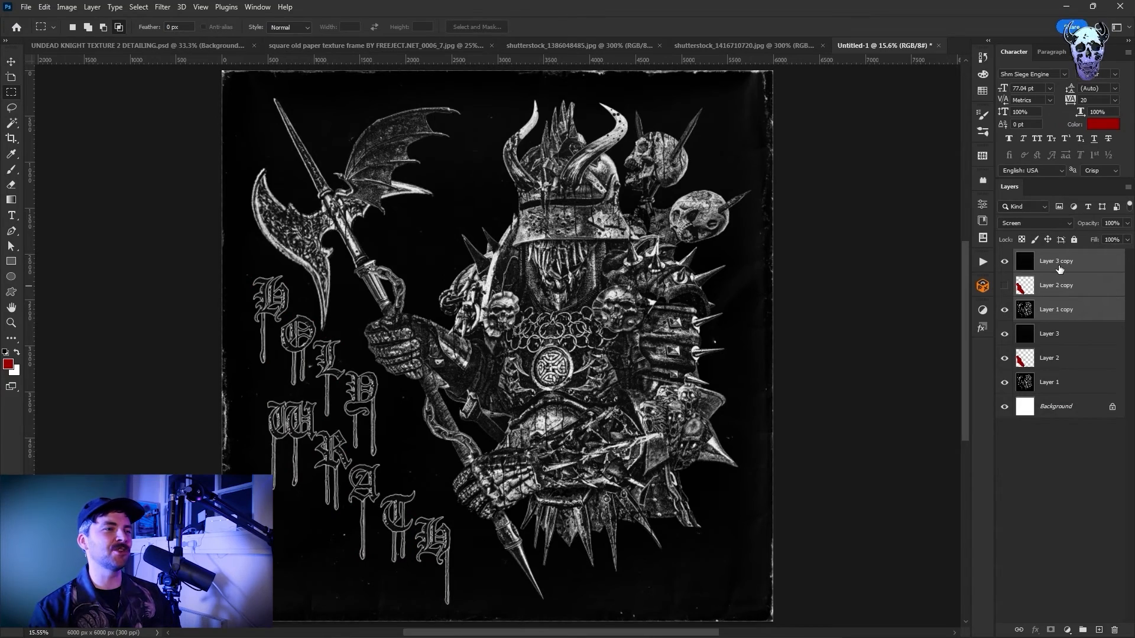